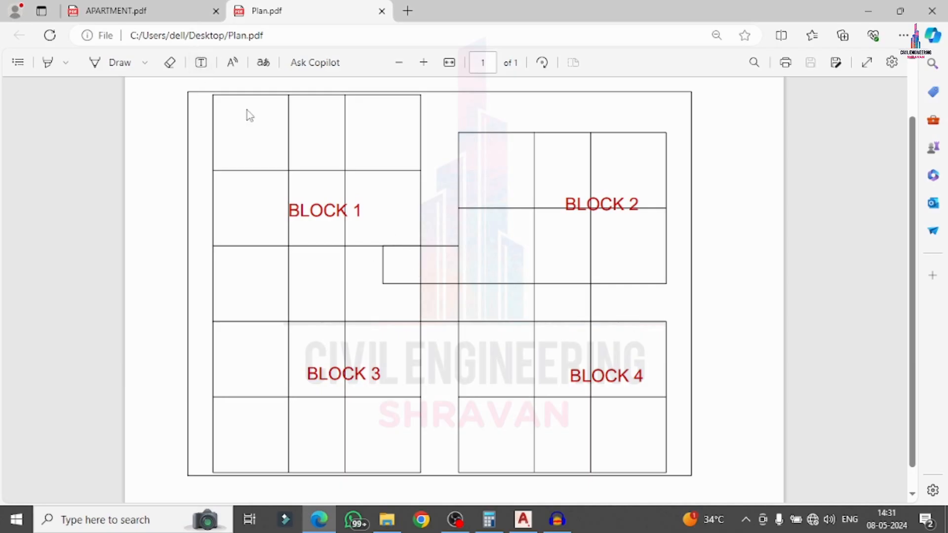
Circle BLOCK 1 to BLOCK 4 on Plan.pdf in indigo ink and mark the small middle rectangle.
left_click(144, 65)
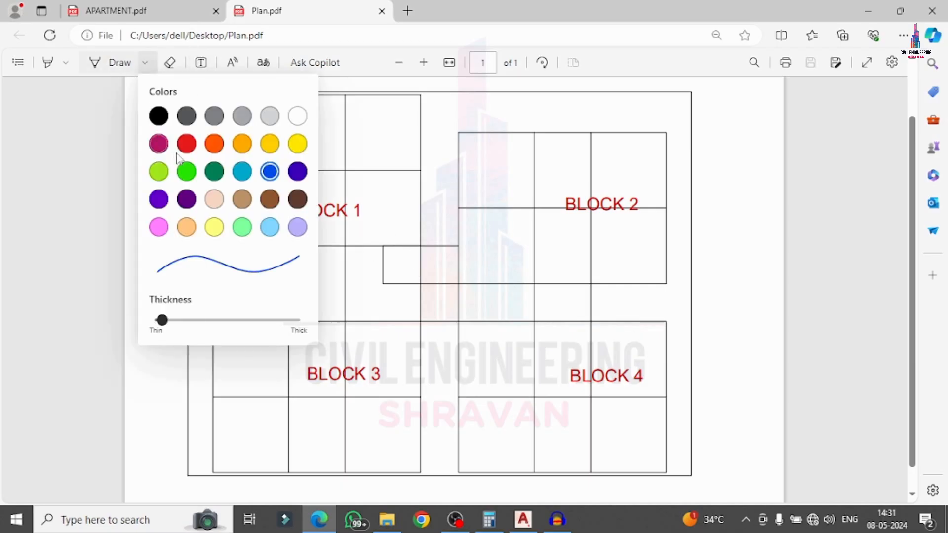
left_click(298, 171)
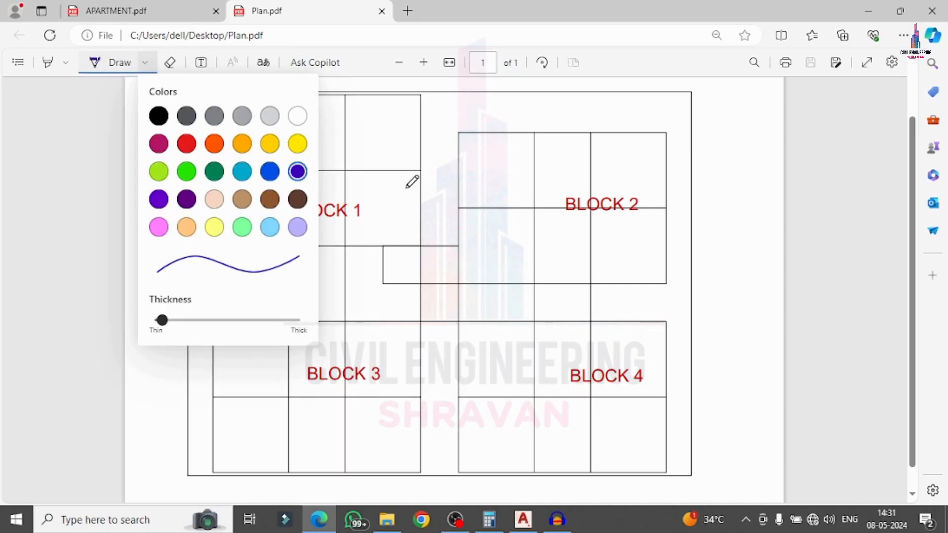
mouse_move(407, 187)
left_mouse_down()
mouse_move(270, 162)
mouse_move(255, 210)
mouse_move(343, 231)
mouse_move(391, 190)
left_mouse_up()
mouse_move(336, 305)
left_mouse_down()
mouse_move(269, 400)
mouse_move(369, 346)
mouse_move(344, 310)
left_mouse_up()
mouse_move(644, 192)
left_mouse_down()
mouse_move(568, 236)
mouse_move(646, 207)
left_mouse_up()
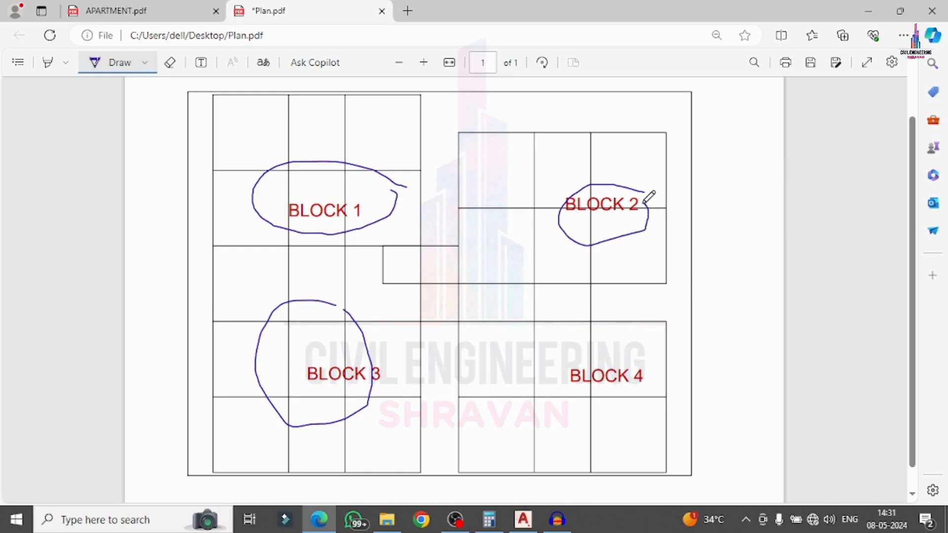
mouse_move(649, 352)
left_mouse_down()
mouse_move(599, 336)
mouse_move(636, 409)
mouse_move(644, 346)
left_mouse_up()
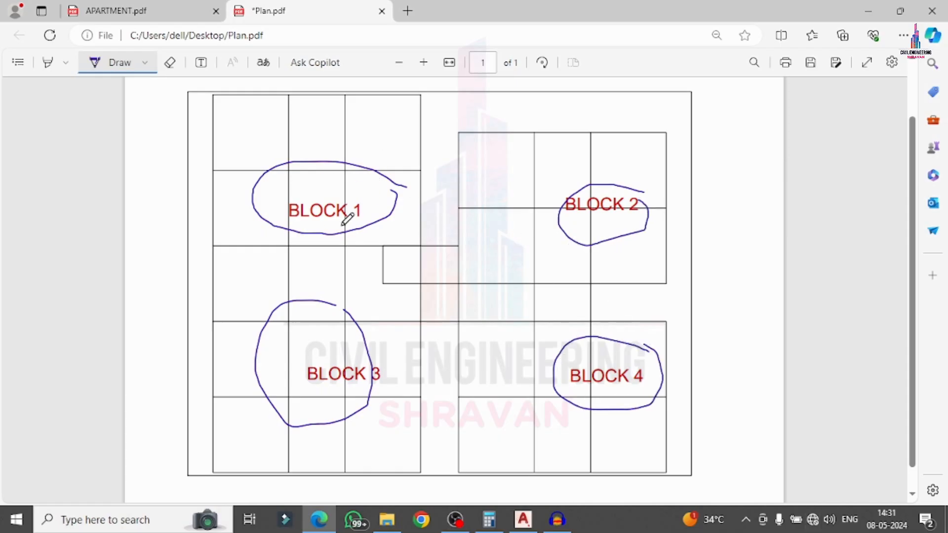
left_click_drag(401, 256, 431, 263)
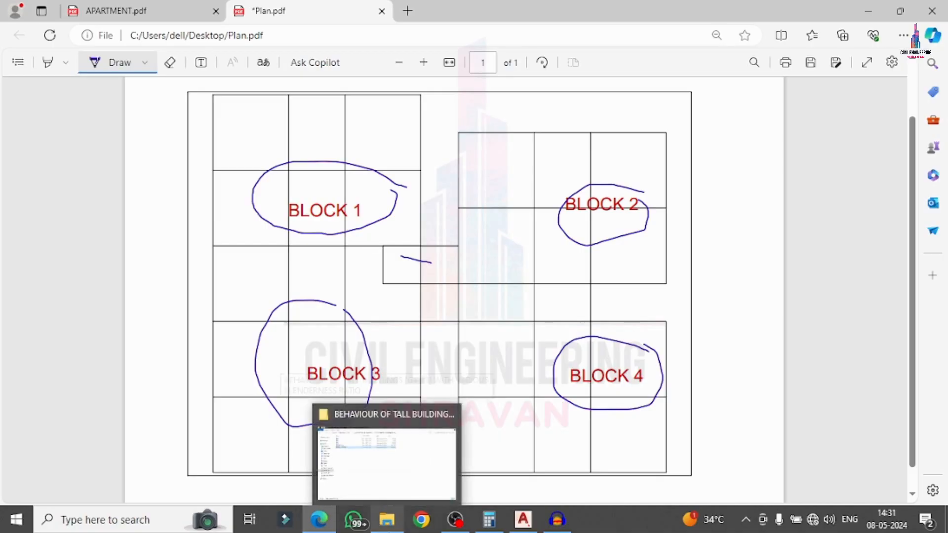
Switch to the APARTMENT.pdf design document and scroll down.
left_click(158, 6)
left_click(303, 6)
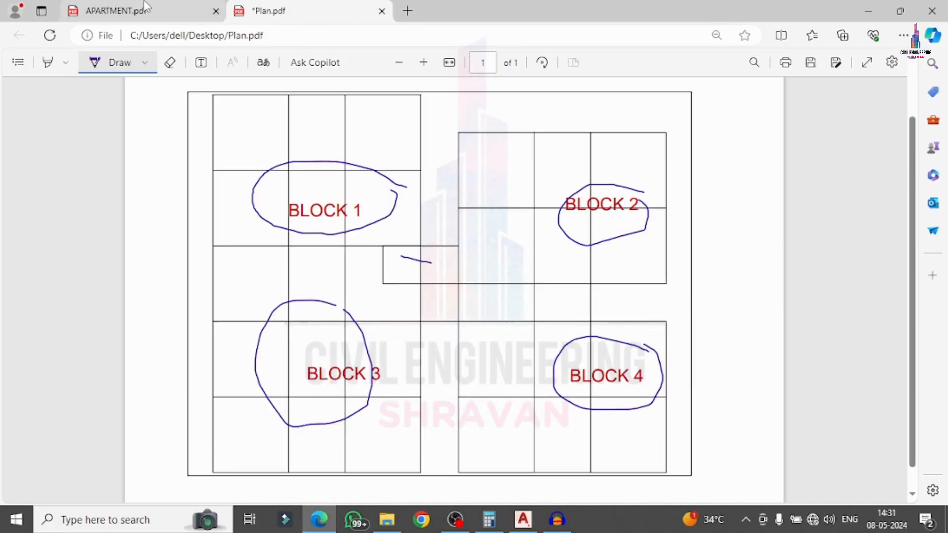
left_click(162, 7)
scroll(421, 218, "down", 2)
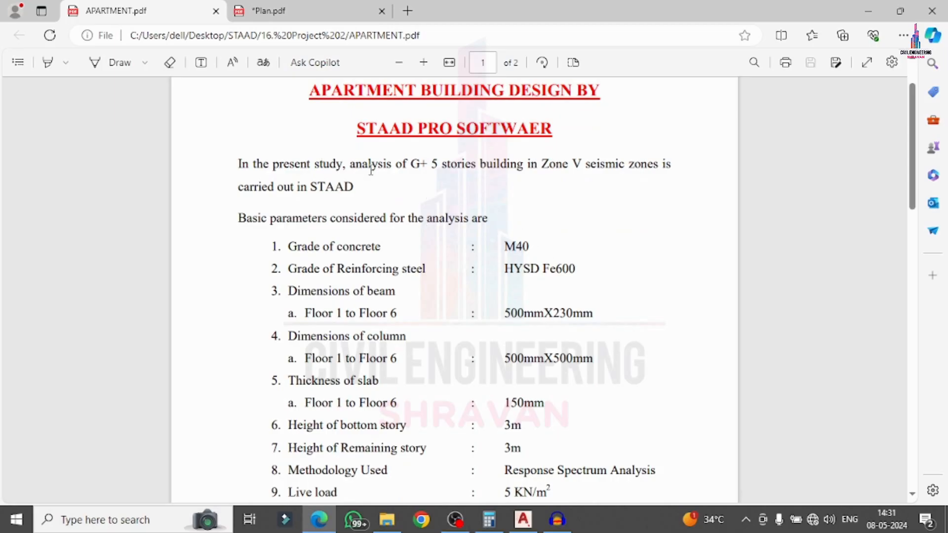
Select the G+ 5 storey count, try Ask Copilot, close its pane, and fit the page to width.
left_click_drag(411, 168, 445, 171)
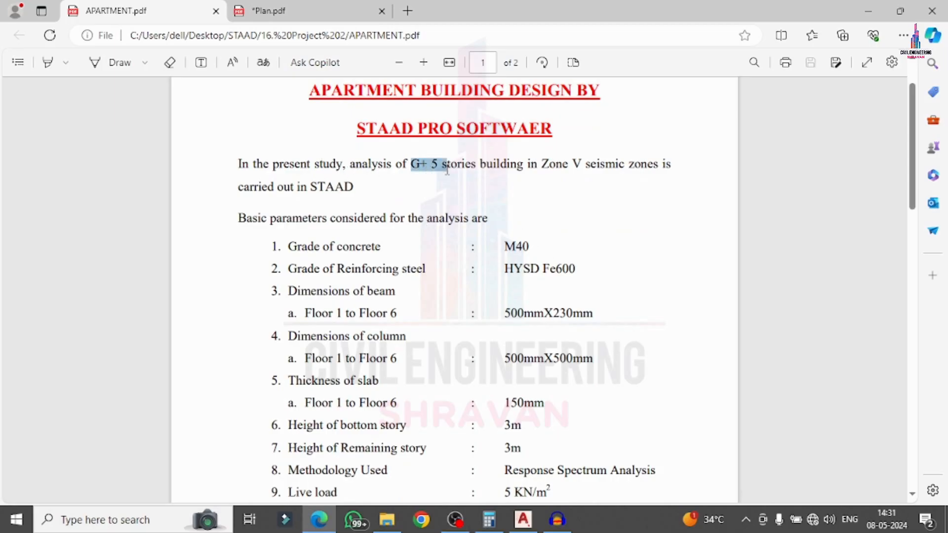
left_click(540, 148)
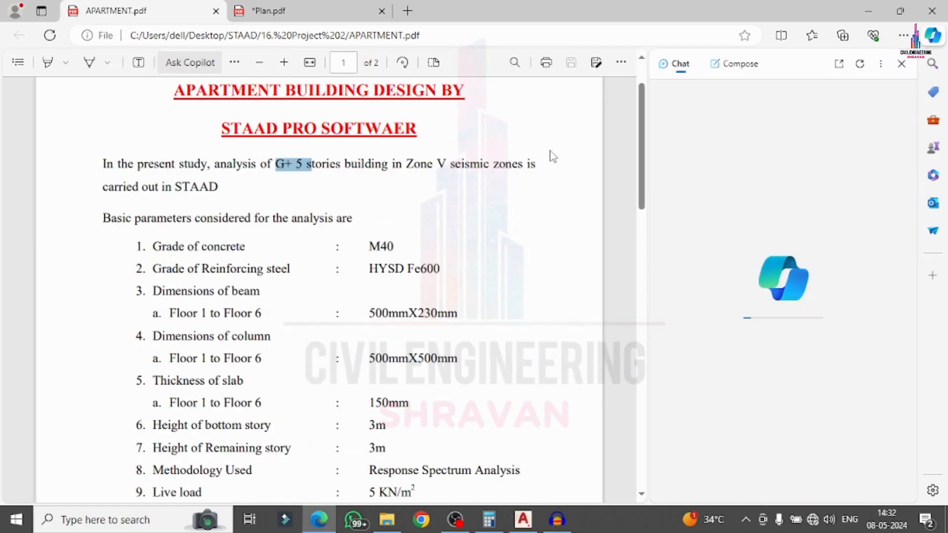
left_click(901, 64)
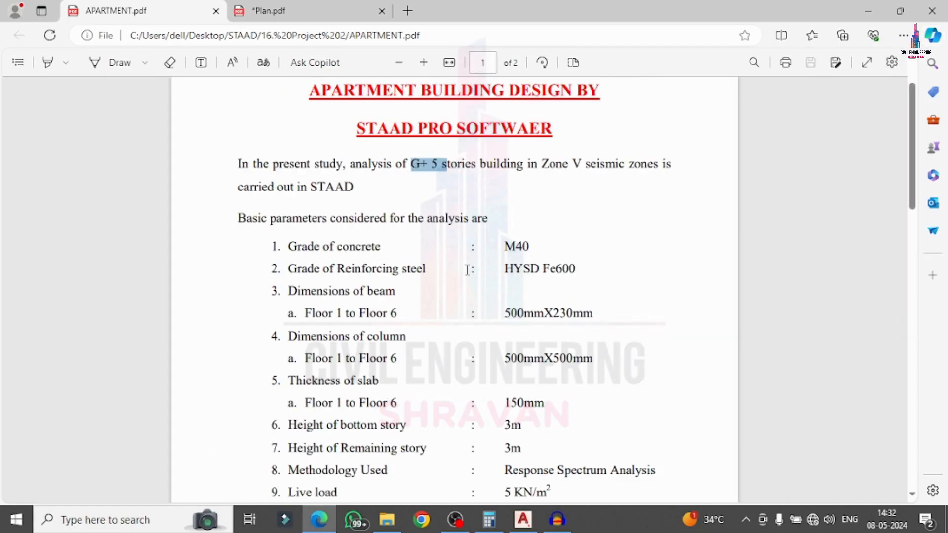
left_click(450, 63)
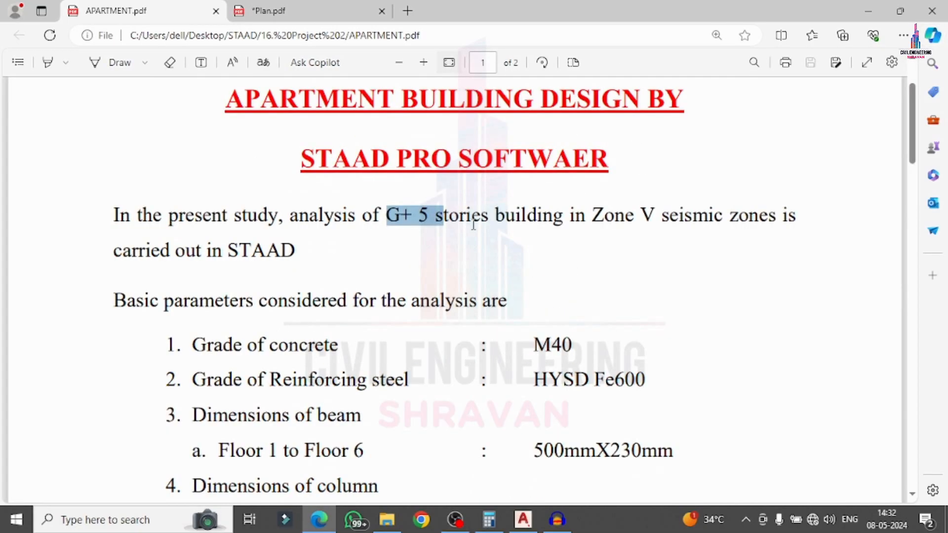
scroll(254, 310, "down", 3)
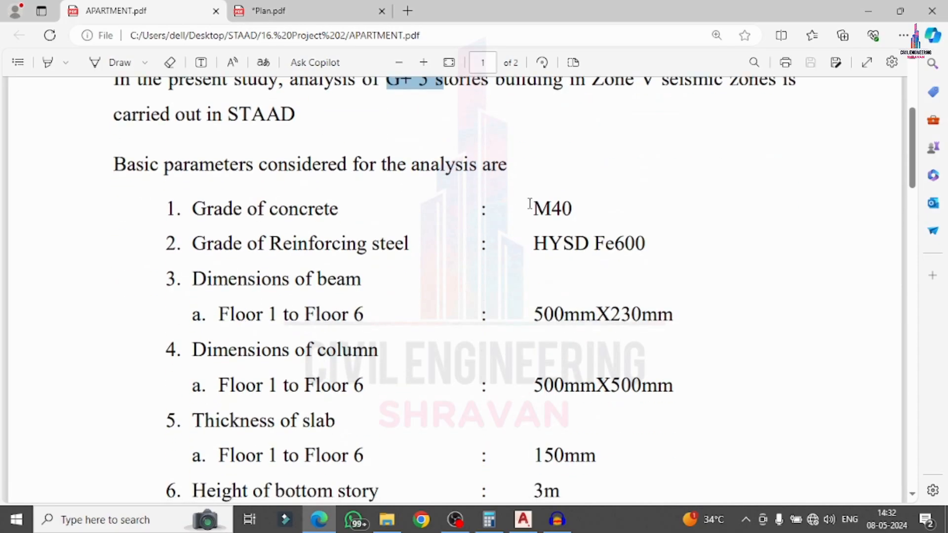
Highlight the HYSD Fe600 steel grade and 500mmX230mm beam size, then scroll further down.
left_click_drag(531, 205, 612, 216)
left_click_drag(533, 246, 704, 255)
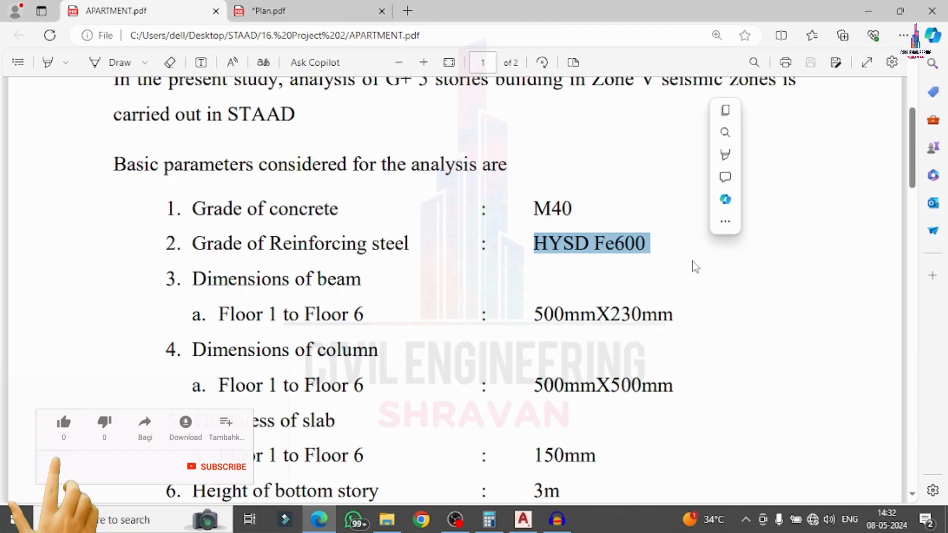
left_click(687, 286)
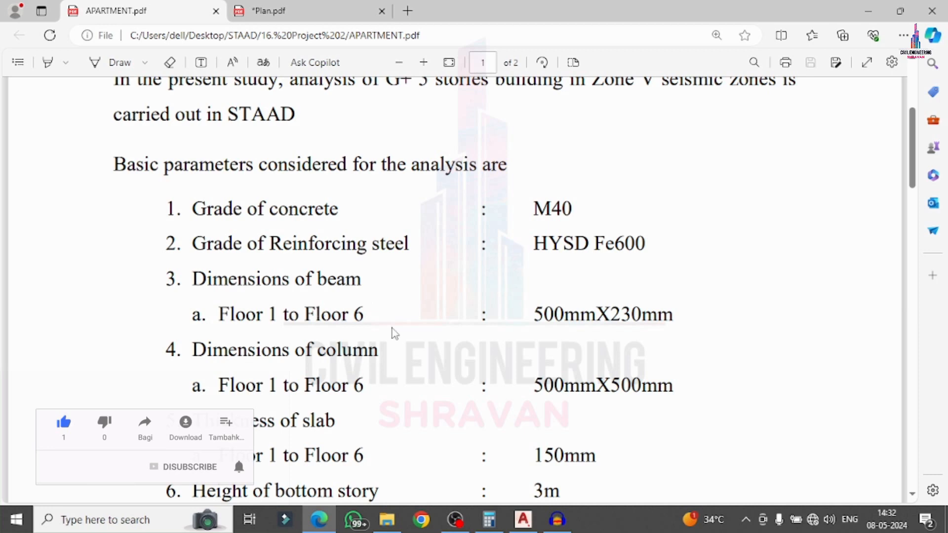
left_click_drag(532, 315, 681, 321)
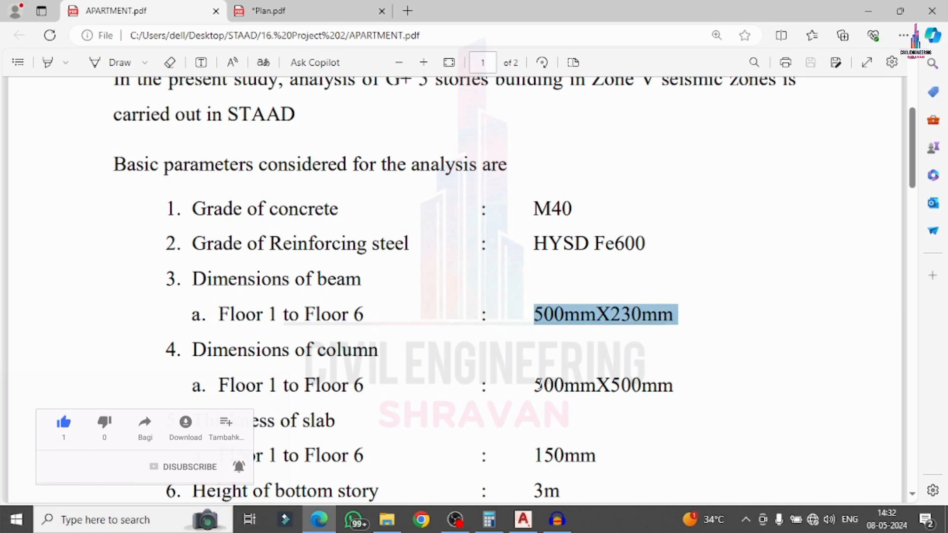
scroll(371, 322, "down", 3)
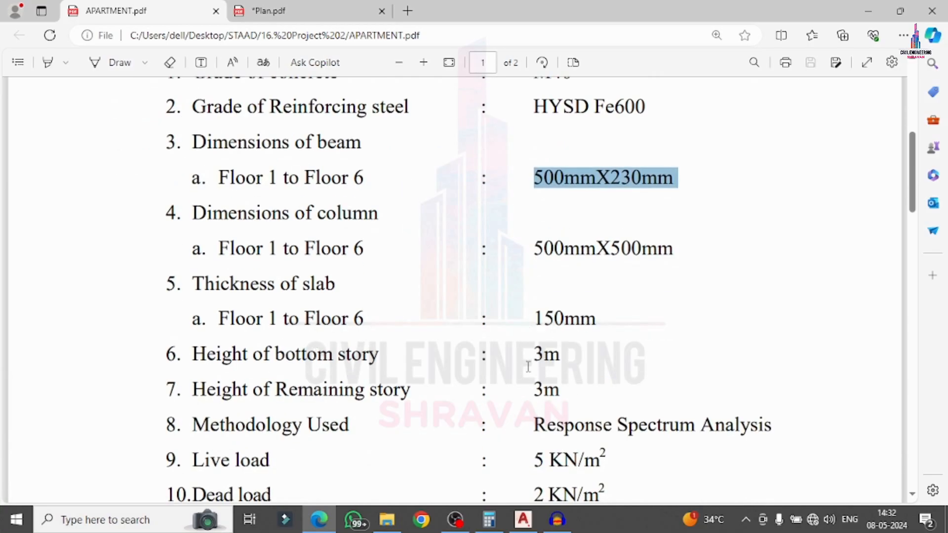
scroll(533, 389, "down", 2)
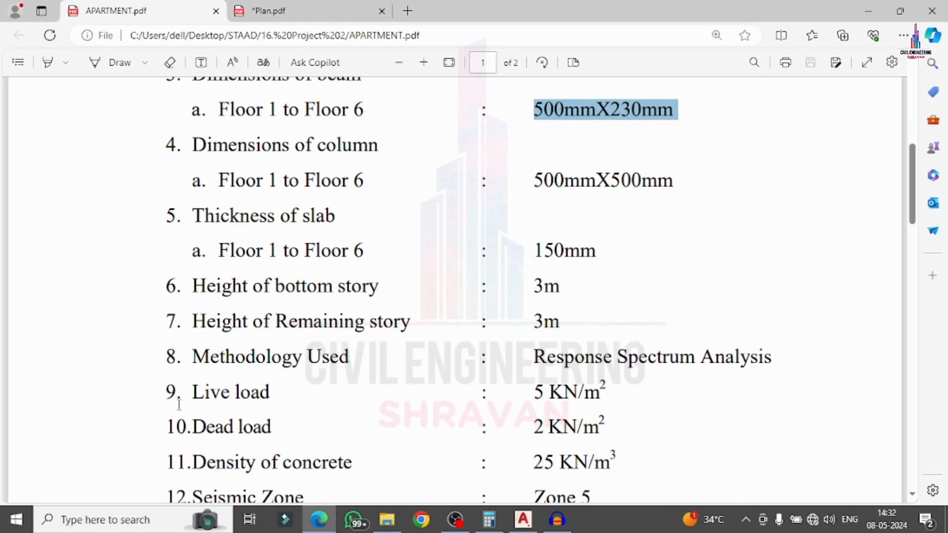
scroll(508, 362, "down", 2)
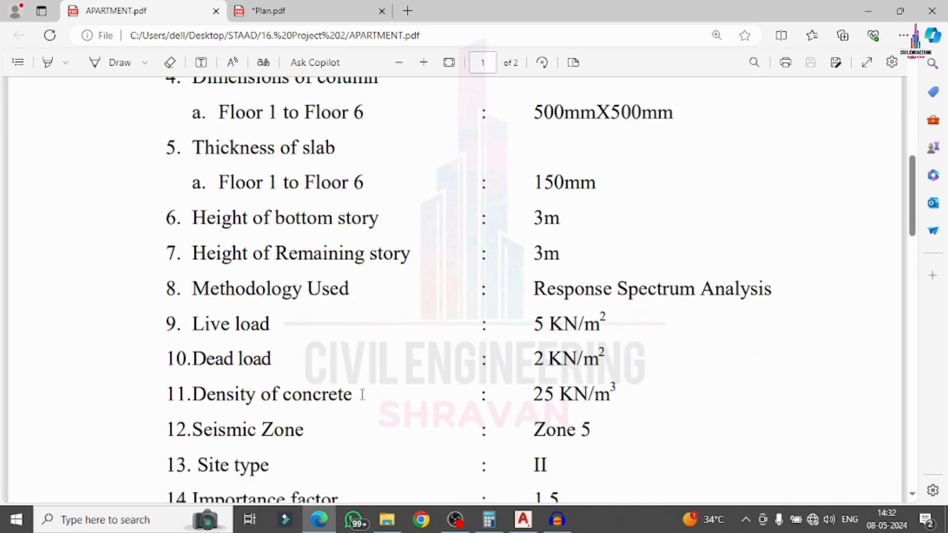
scroll(235, 395, "down", 2)
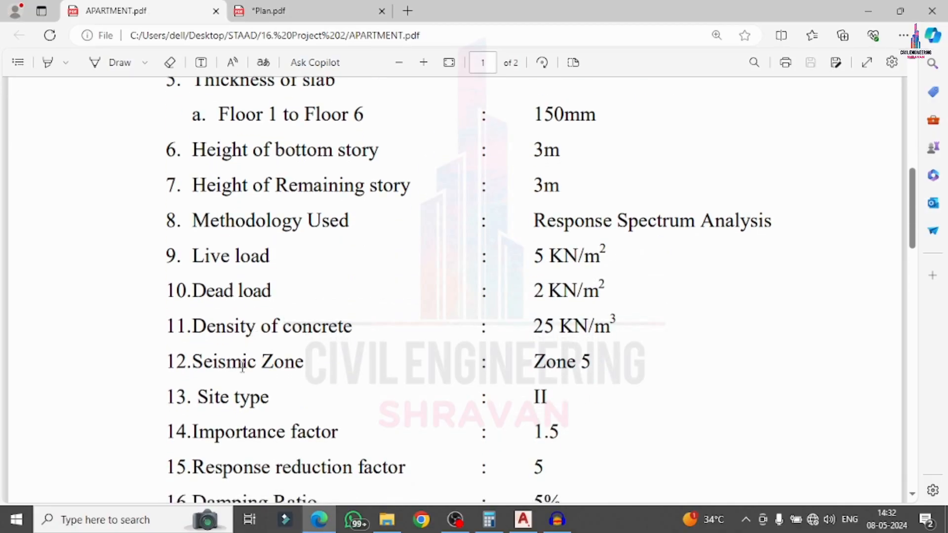
scroll(523, 392, "down", 2)
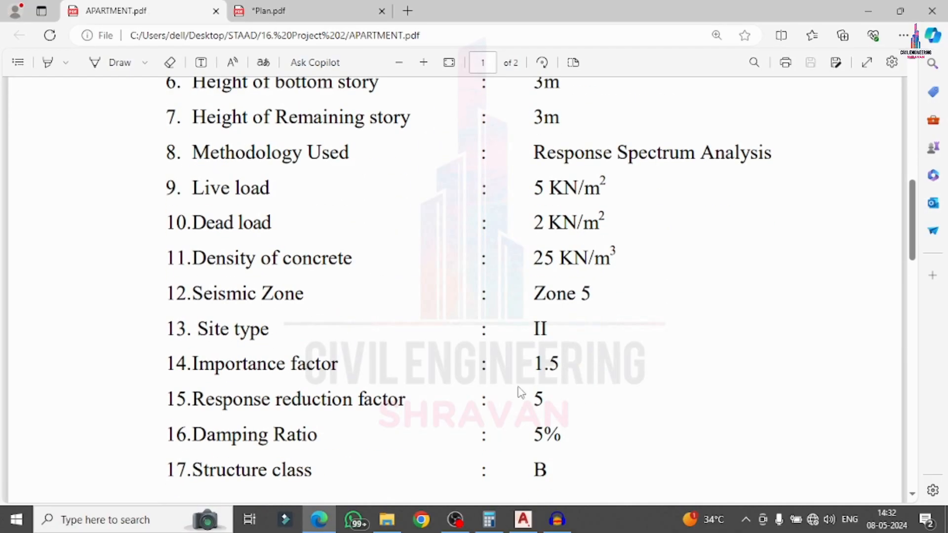
Highlight importance factor 1.5, response reduction factor 5 and the 44m/s wind speed.
left_click_drag(532, 371, 561, 374)
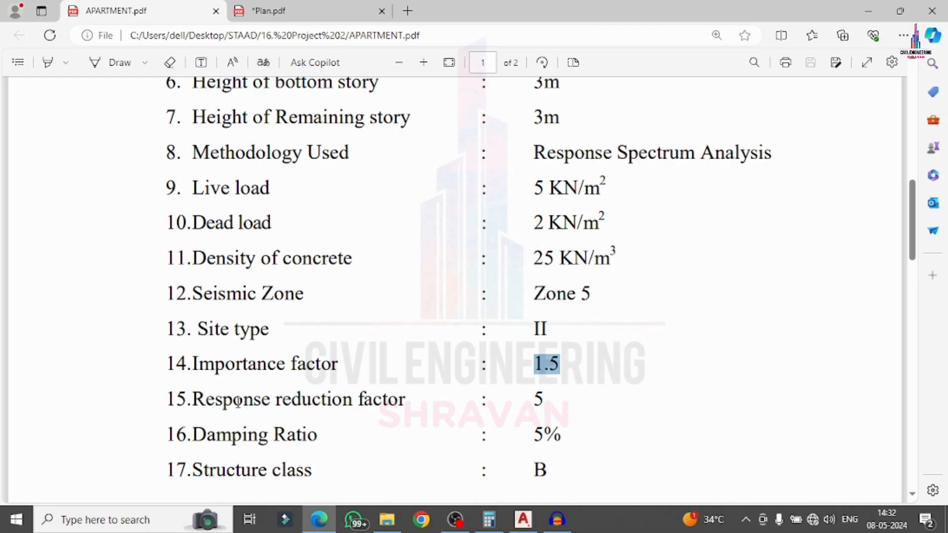
left_click_drag(532, 399, 545, 403)
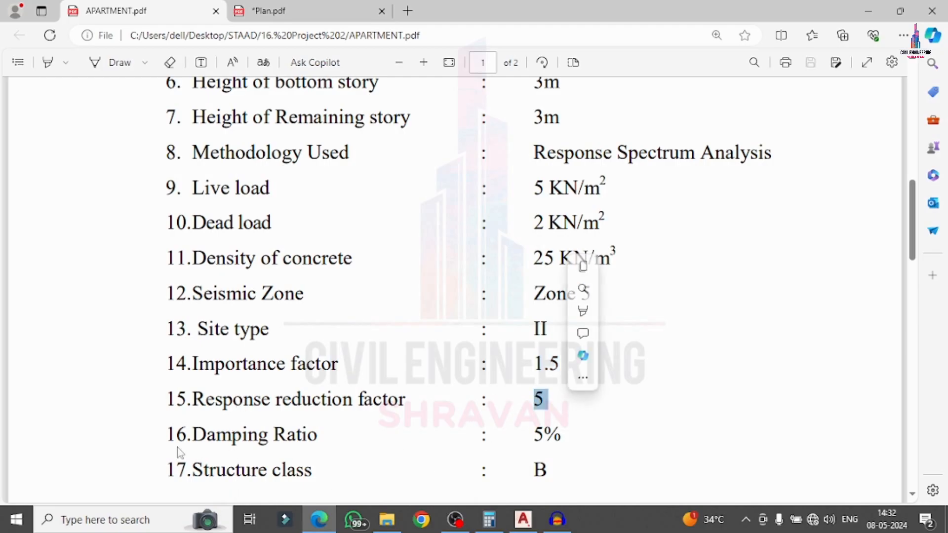
left_click(534, 436)
scroll(222, 459, "down", 5)
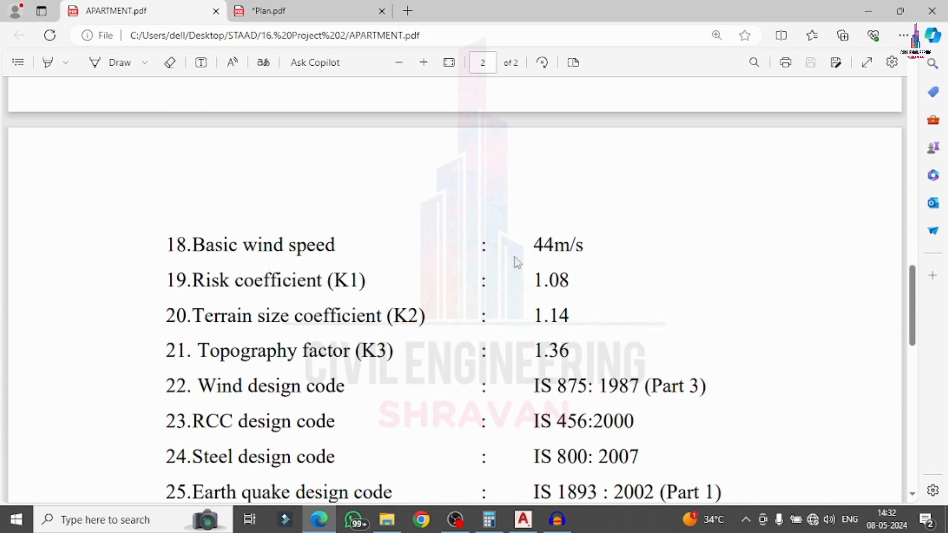
double_click(552, 253)
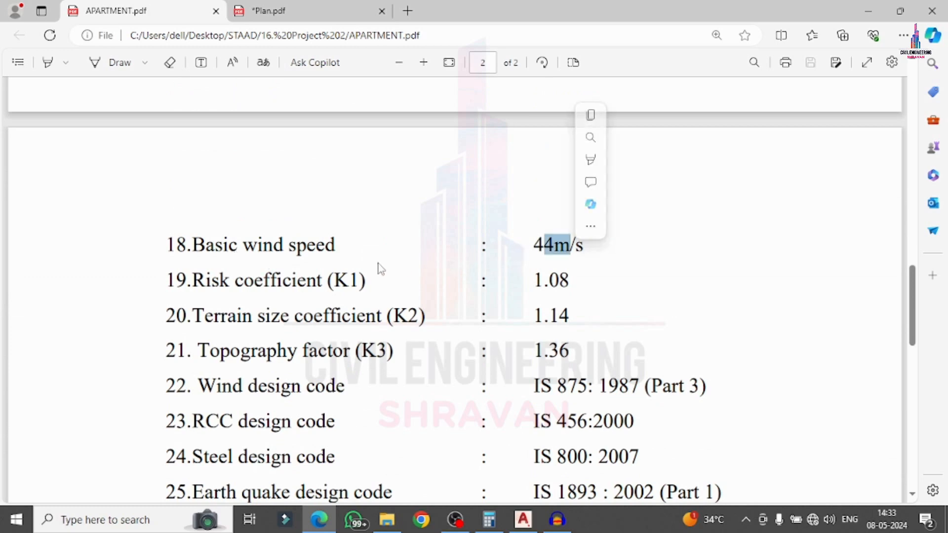
left_click(328, 278)
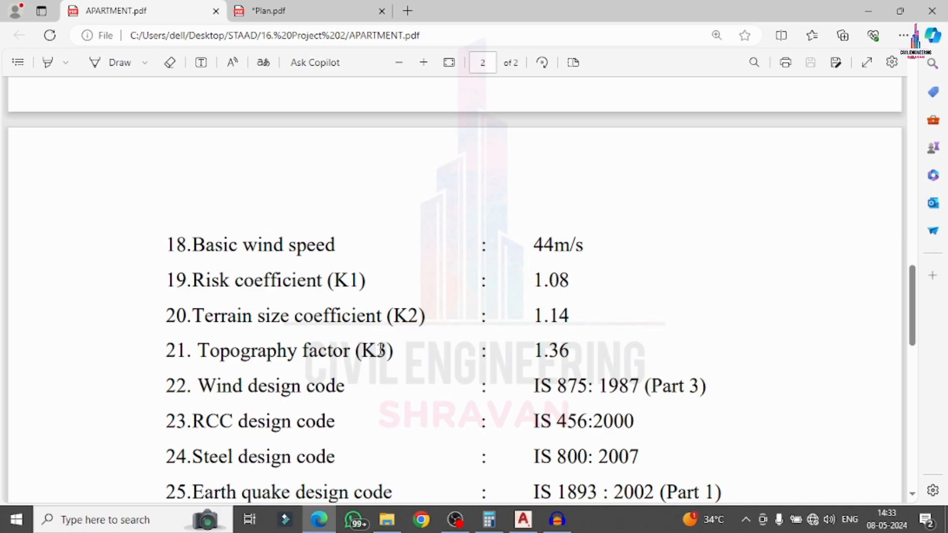
scroll(467, 380, "down", 3)
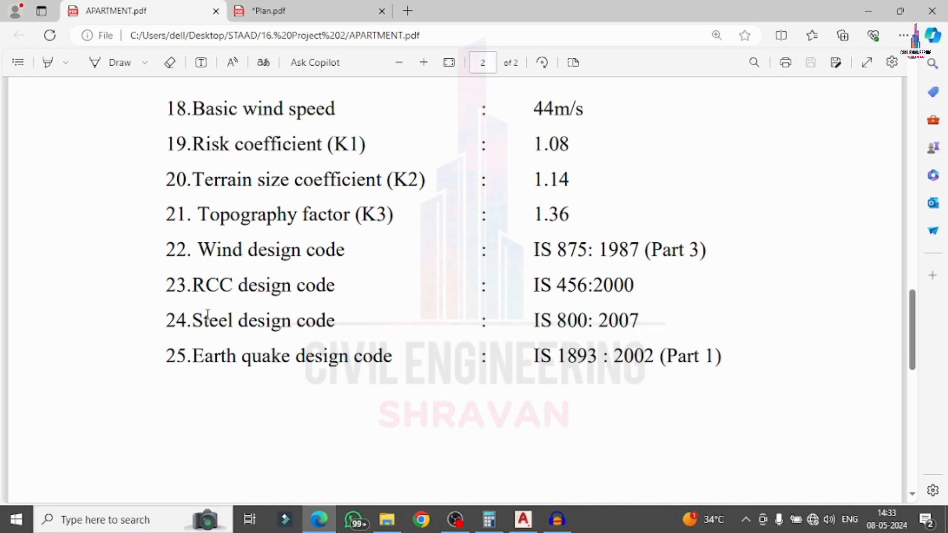
Switch the pen to orange and hand-draw a 3 with a branch to an I mark.
left_click(144, 62)
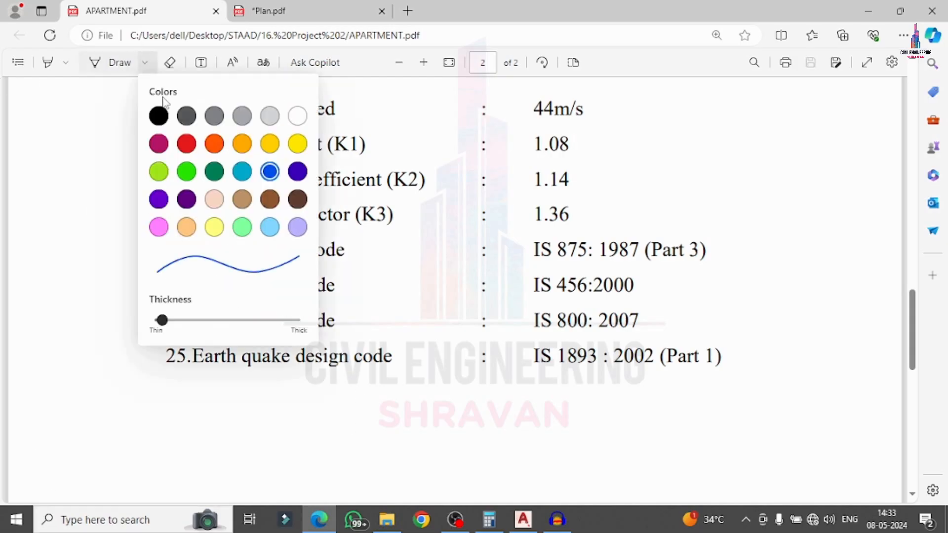
left_click(215, 144)
scroll(302, 292, "down", 6)
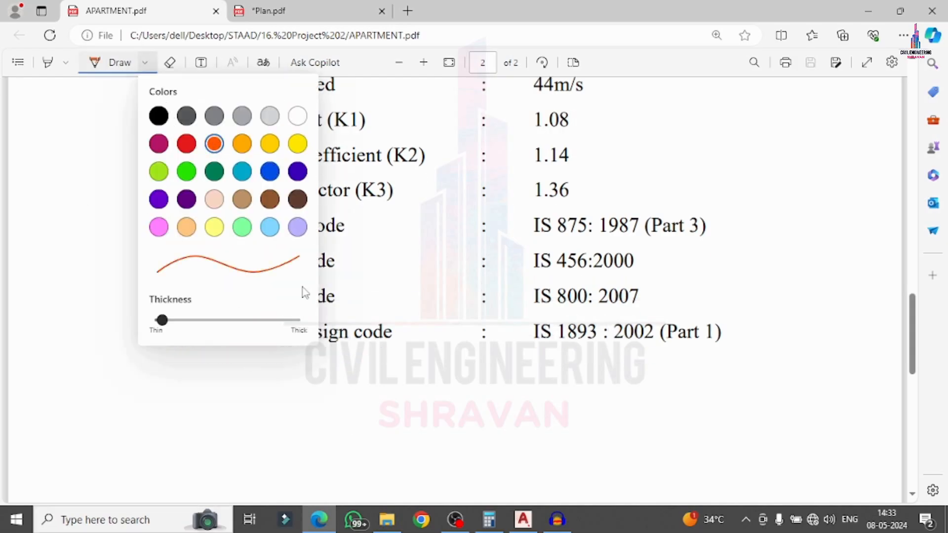
left_click(391, 226)
mouse_move(246, 219)
left_mouse_down()
mouse_move(305, 214)
mouse_move(306, 285)
mouse_move(274, 299)
left_mouse_up()
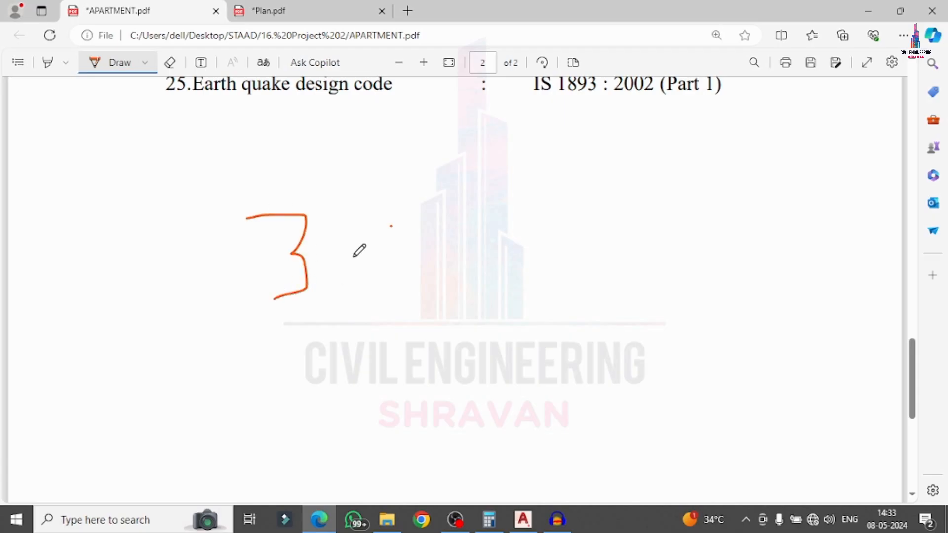
left_click_drag(352, 254, 478, 208)
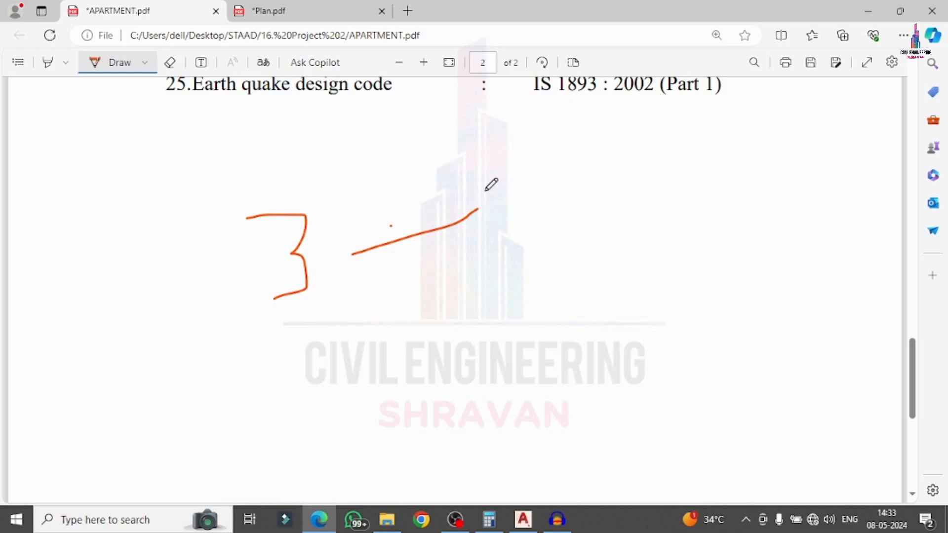
mouse_move(512, 165)
left_mouse_down()
mouse_move(531, 241)
mouse_move(543, 158)
left_mouse_up()
left_click_drag(512, 240, 539, 238)
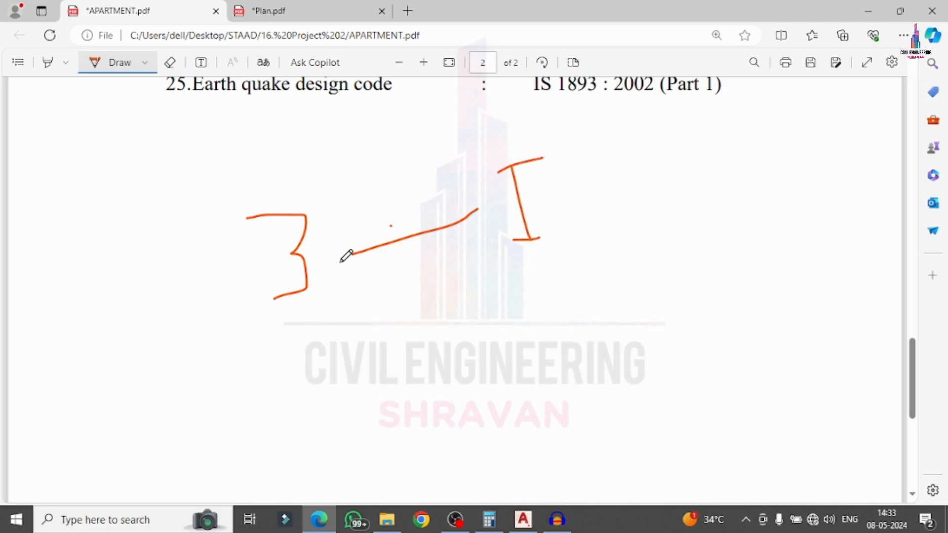
Draw the second and third branches ending in II and III marks.
left_click_drag(341, 261, 545, 312)
mouse_move(564, 281)
left_mouse_down()
mouse_move(583, 337)
mouse_move(605, 359)
left_mouse_up()
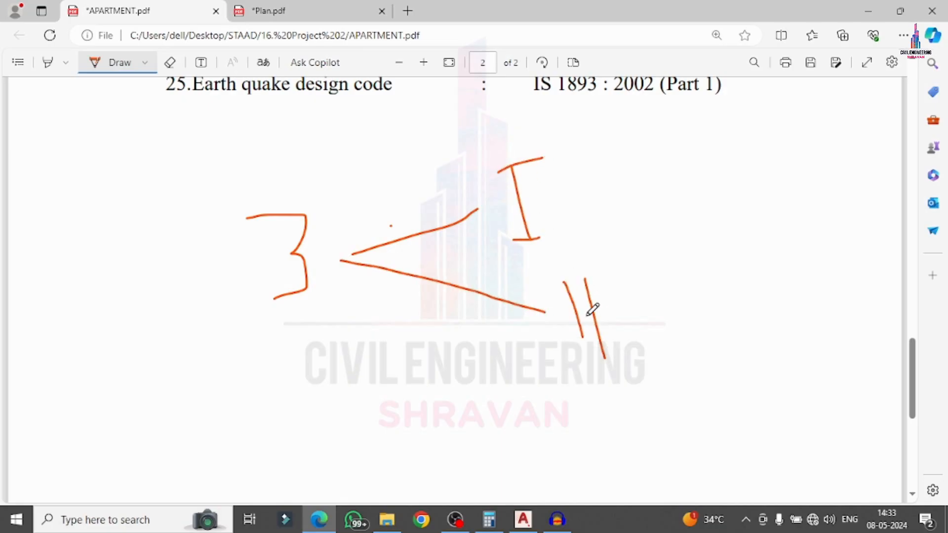
left_click(556, 280)
left_click_drag(555, 280, 599, 273)
left_click_drag(564, 337, 643, 355)
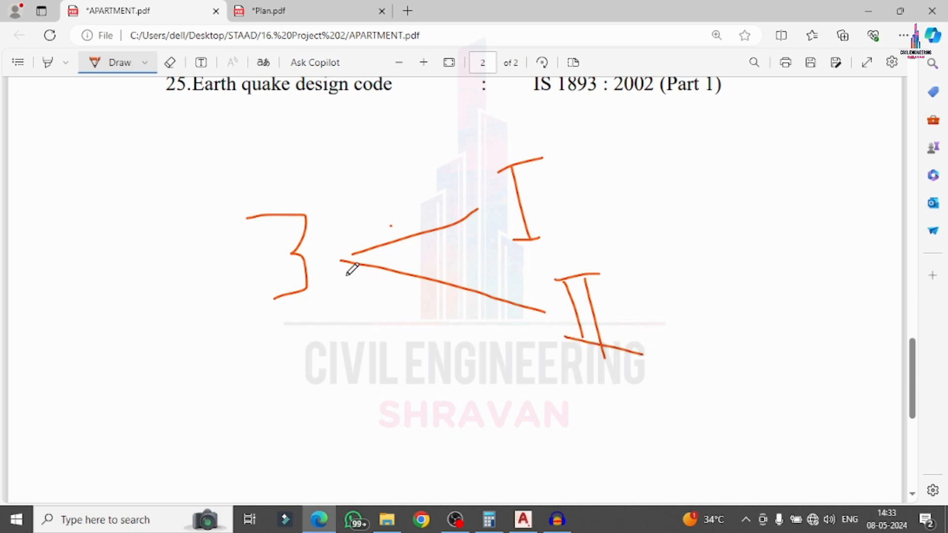
left_click_drag(344, 262, 589, 438)
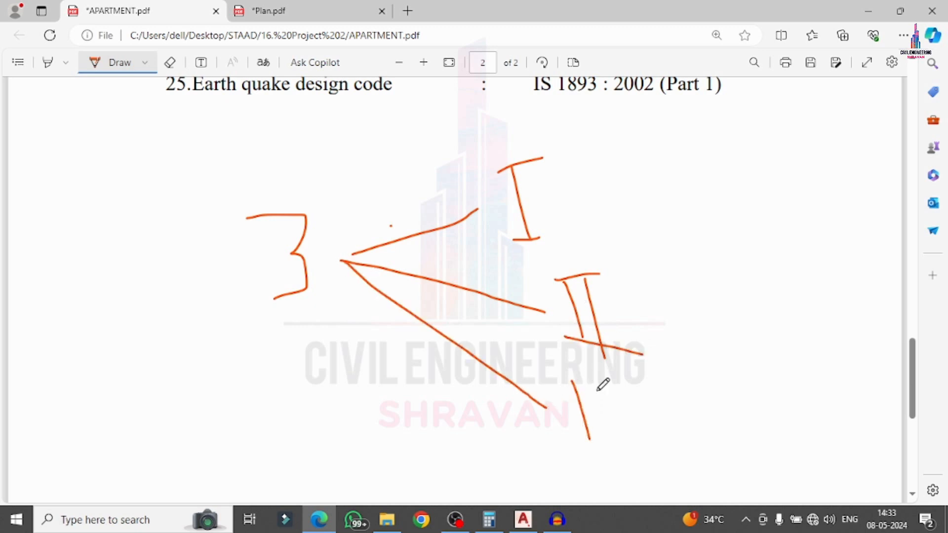
mouse_move(593, 380)
left_mouse_down()
mouse_move(615, 435)
mouse_move(632, 428)
left_mouse_up()
left_click_drag(547, 376, 645, 369)
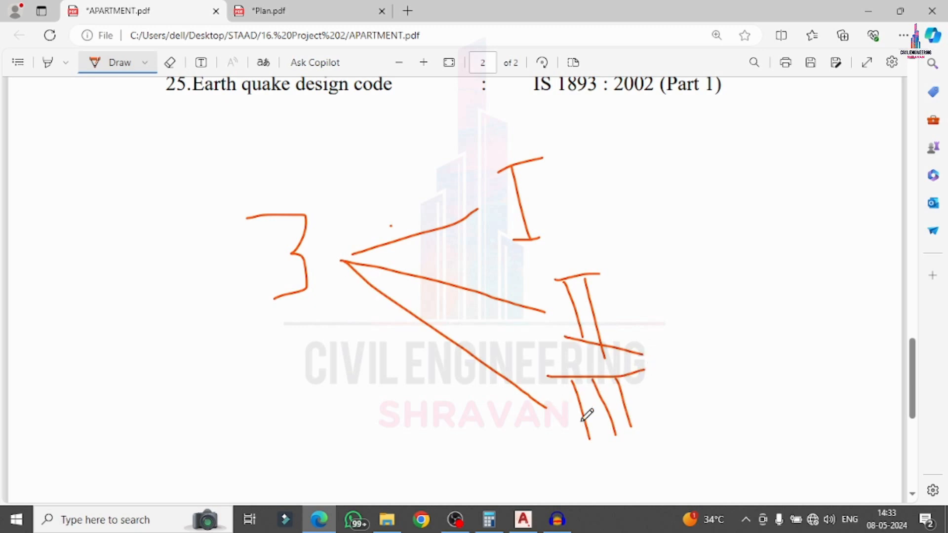
left_click_drag(572, 433, 631, 434)
Circle the I, II and III marks and add a leader line up from I.
mouse_move(552, 145)
left_mouse_down()
mouse_move(533, 135)
mouse_move(506, 221)
mouse_move(580, 208)
mouse_move(545, 141)
left_mouse_up()
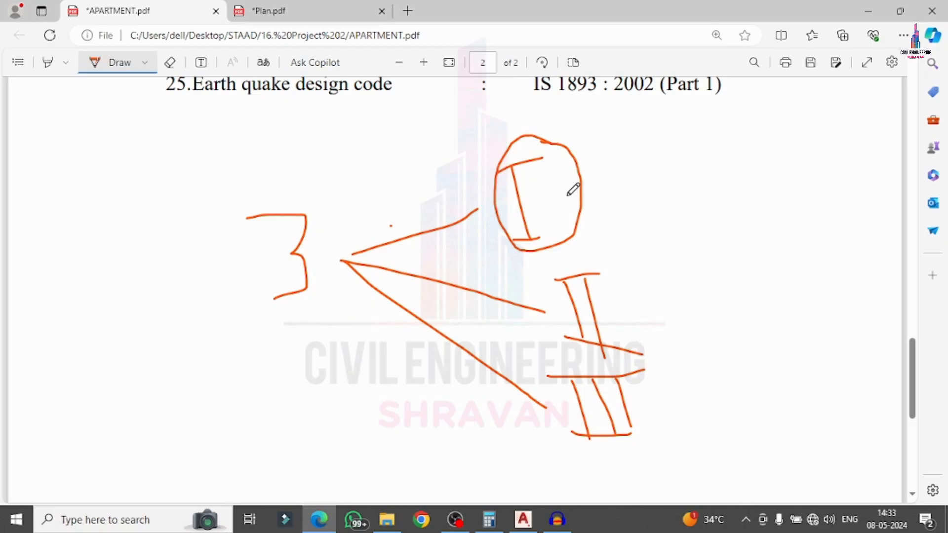
mouse_move(627, 247)
left_mouse_down()
mouse_move(543, 296)
mouse_move(636, 327)
mouse_move(632, 261)
left_mouse_up()
mouse_move(642, 355)
left_mouse_down()
mouse_move(566, 369)
mouse_move(660, 433)
mouse_move(652, 332)
left_mouse_up()
mouse_move(576, 159)
left_mouse_down()
mouse_move(612, 174)
mouse_move(739, 77)
left_mouse_up()
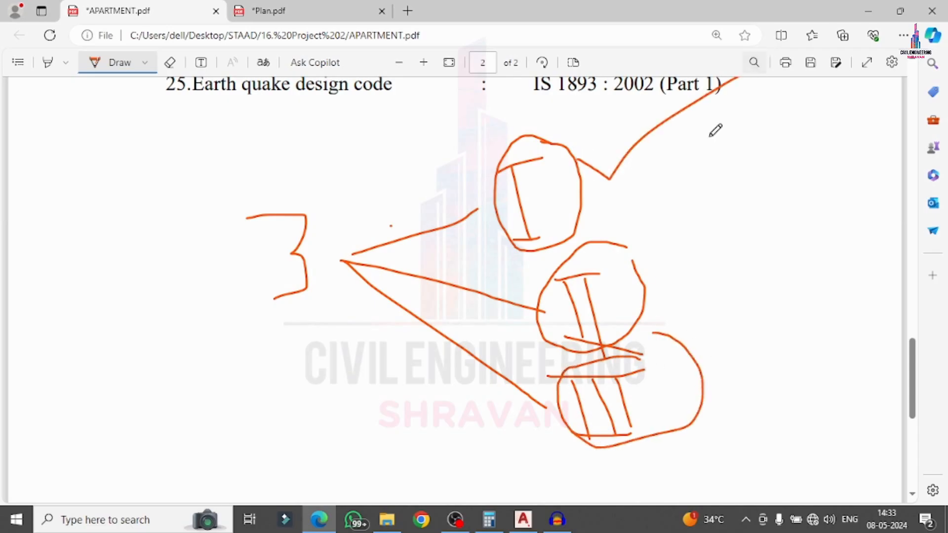
scroll(755, 190, "up", 2)
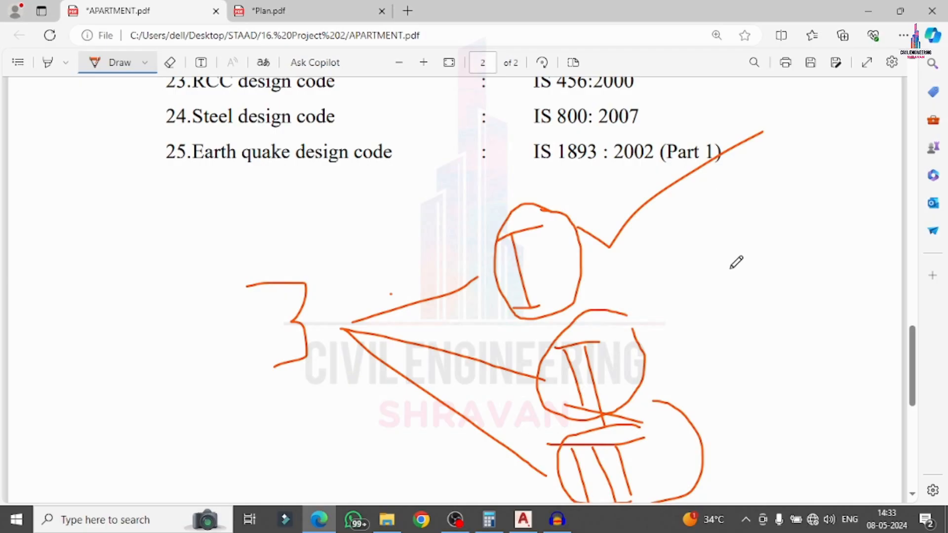
Bring up the AutoCAD grid plan and dimension the first top bay as 4.0000.
left_click(867, 11)
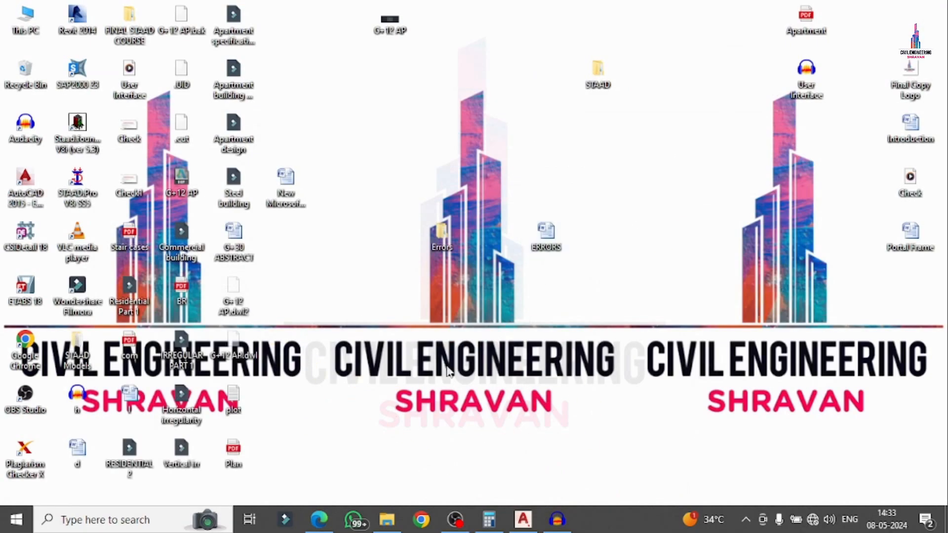
left_click(519, 525)
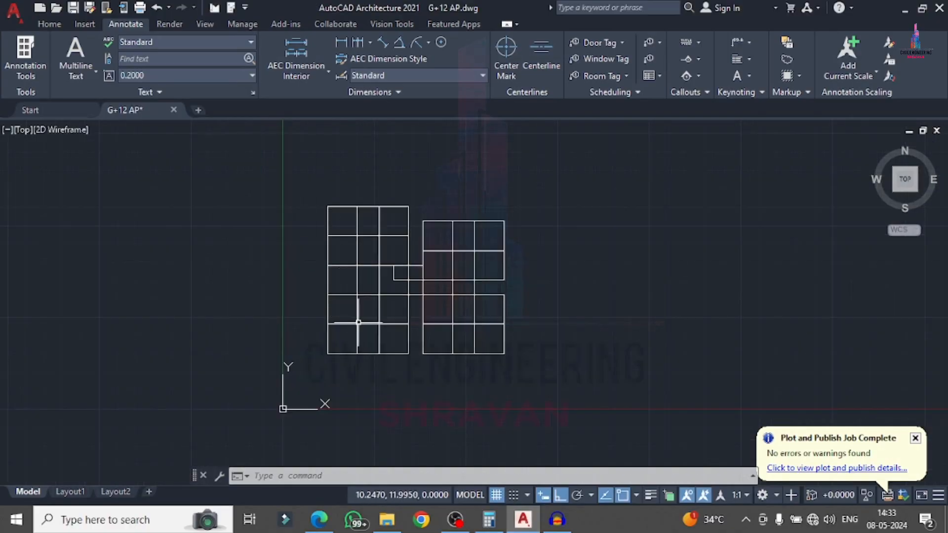
scroll(439, 265, "up", 2)
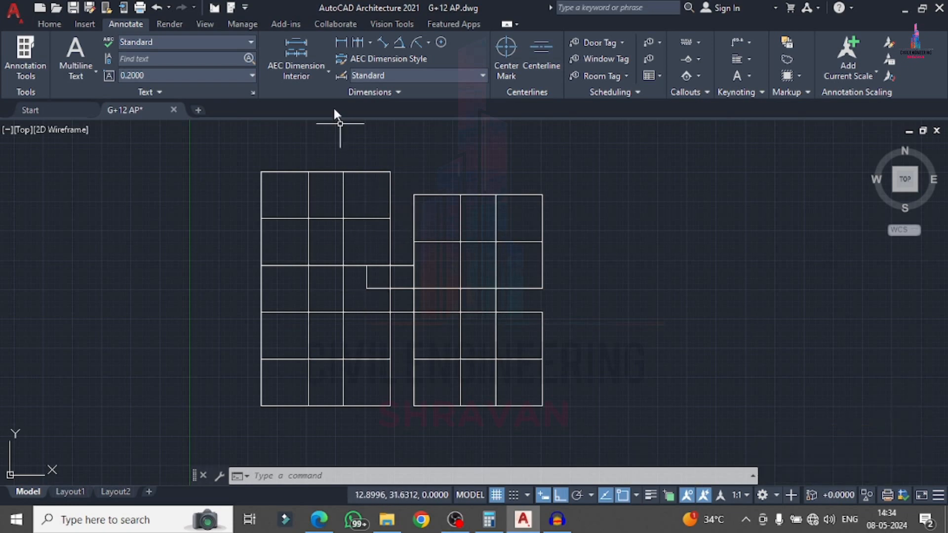
left_click(340, 42)
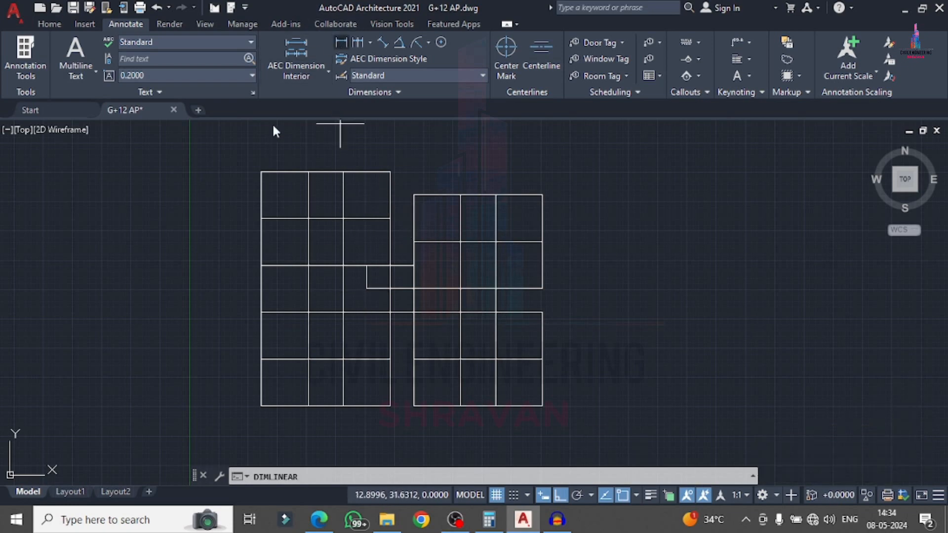
left_click(261, 172)
left_click(309, 171)
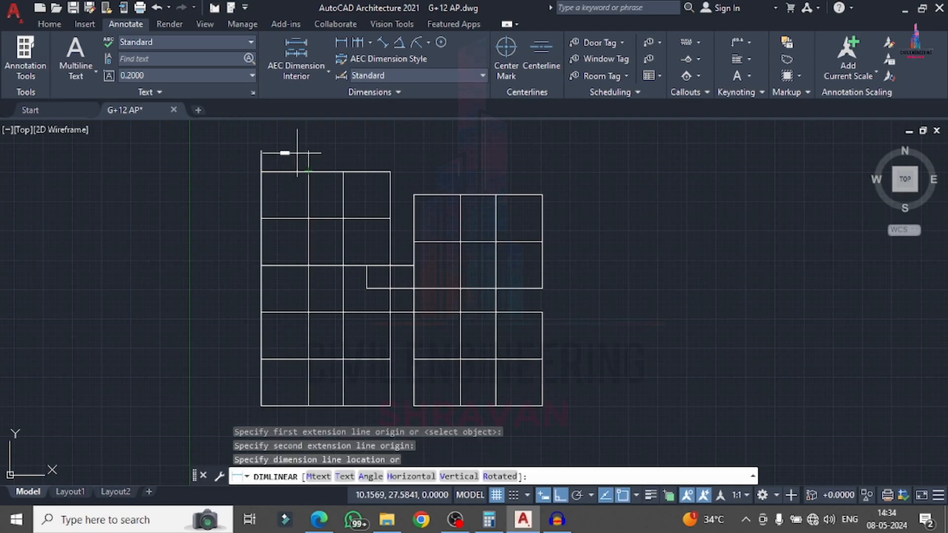
left_click(290, 161)
scroll(285, 161, "up", 5)
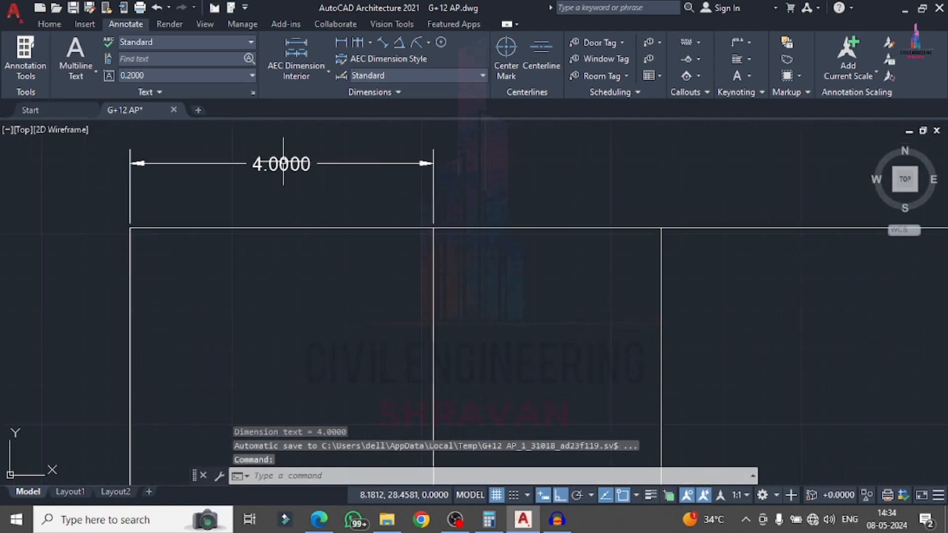
Delete the 4.0000 dimension and cancel any active command.
left_click(279, 162)
scroll(288, 190, "down", 4)
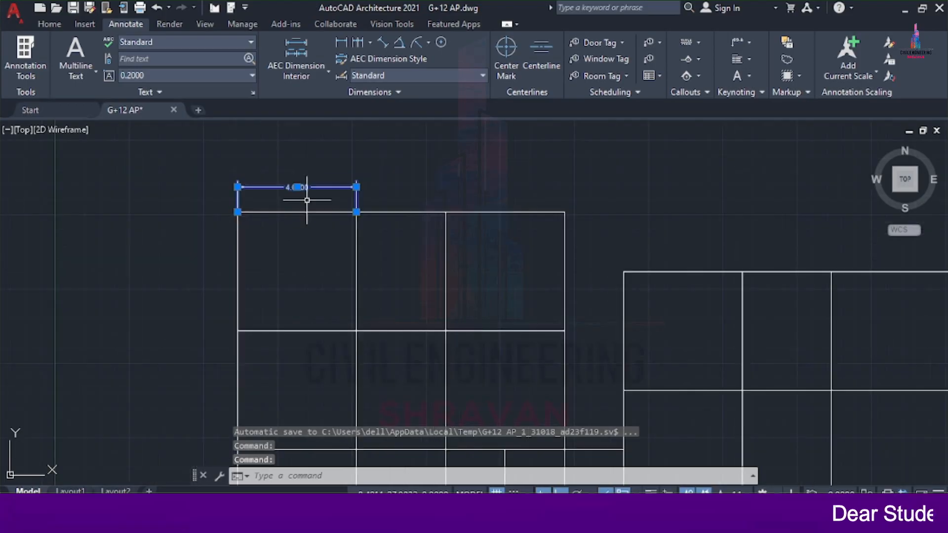
key("Delete")
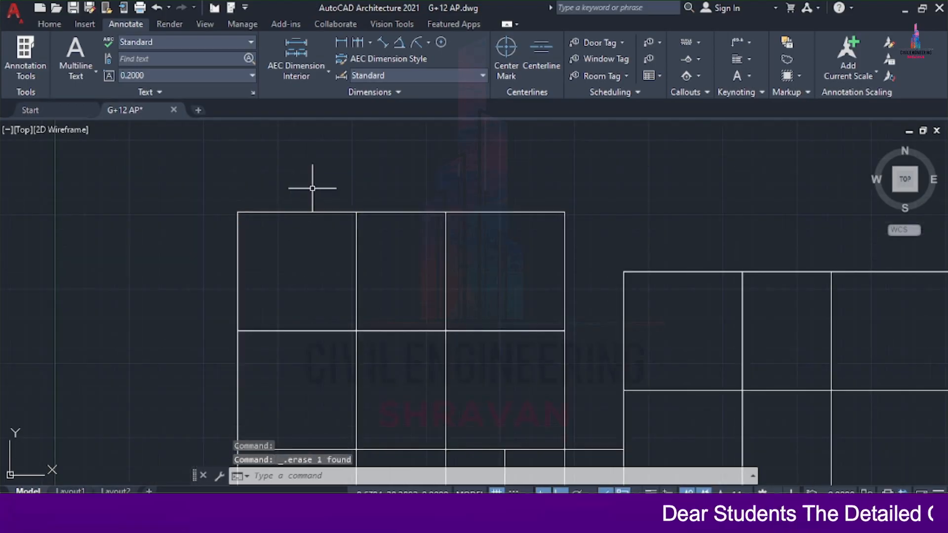
scroll(328, 184, "down", 5)
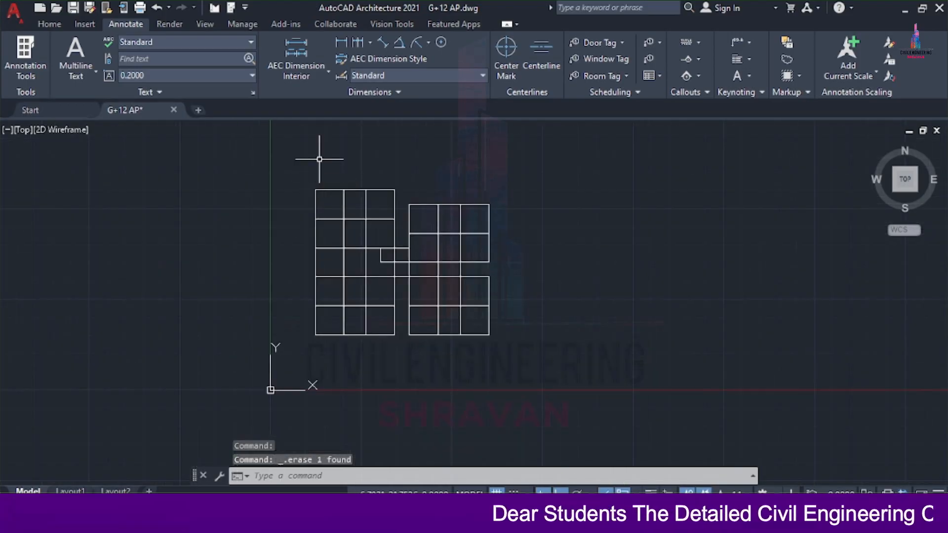
scroll(321, 153, "up", 2)
key("Escape")
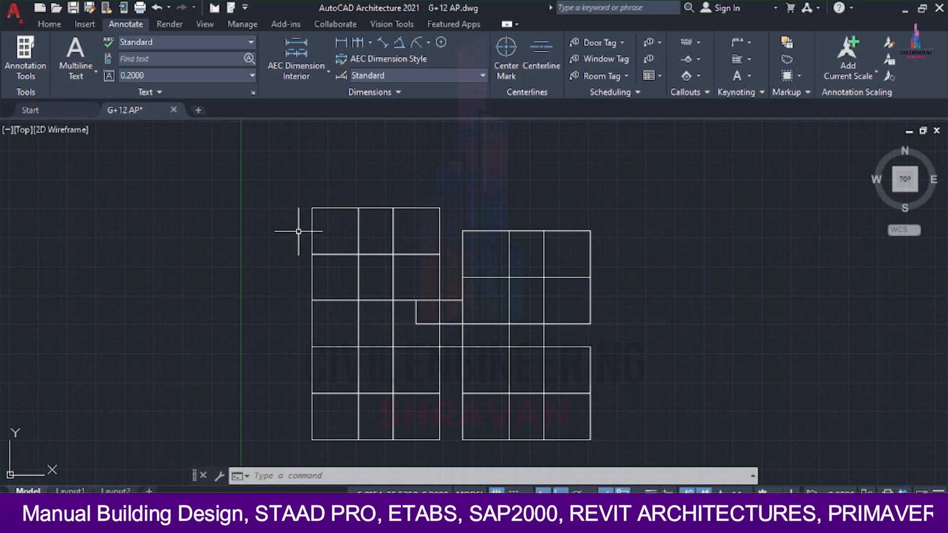
Save As to the Desktop with the name AP BUILDING and AutoCAD 2013/LT2013 DXF type.
left_click(15, 11)
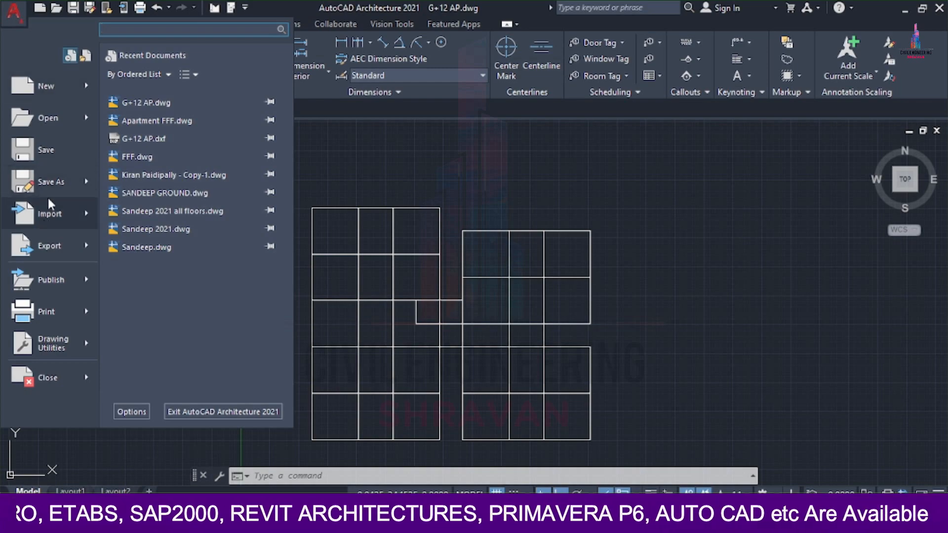
left_click(47, 182)
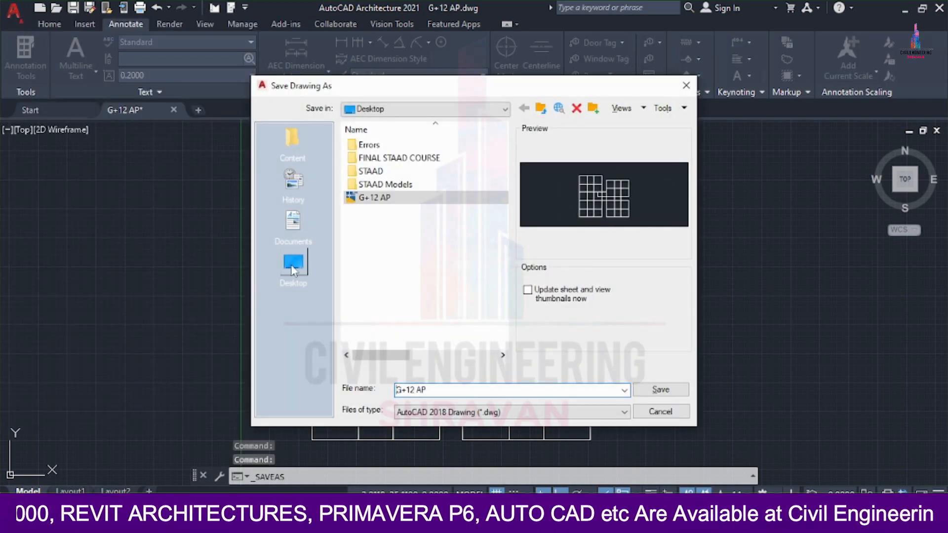
left_click(293, 264)
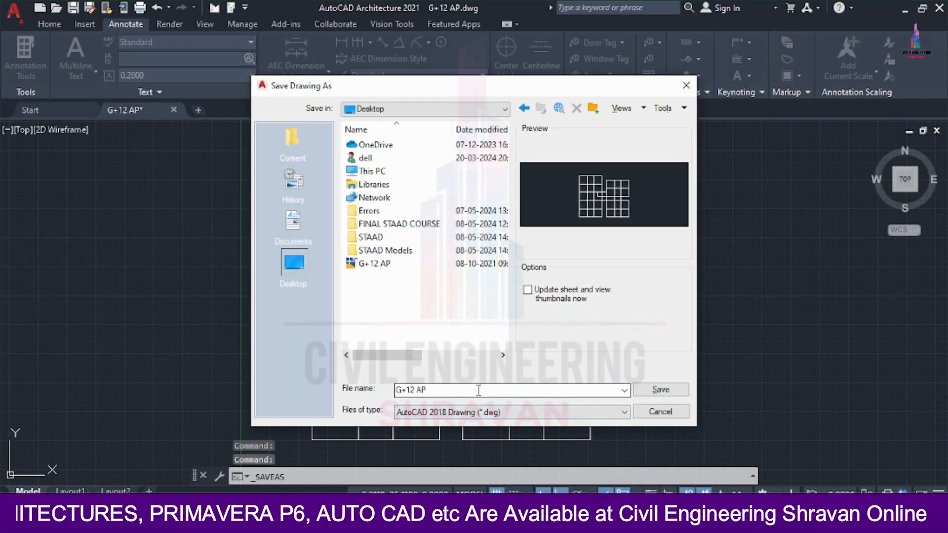
left_click(479, 390)
type("AP BUILDING")
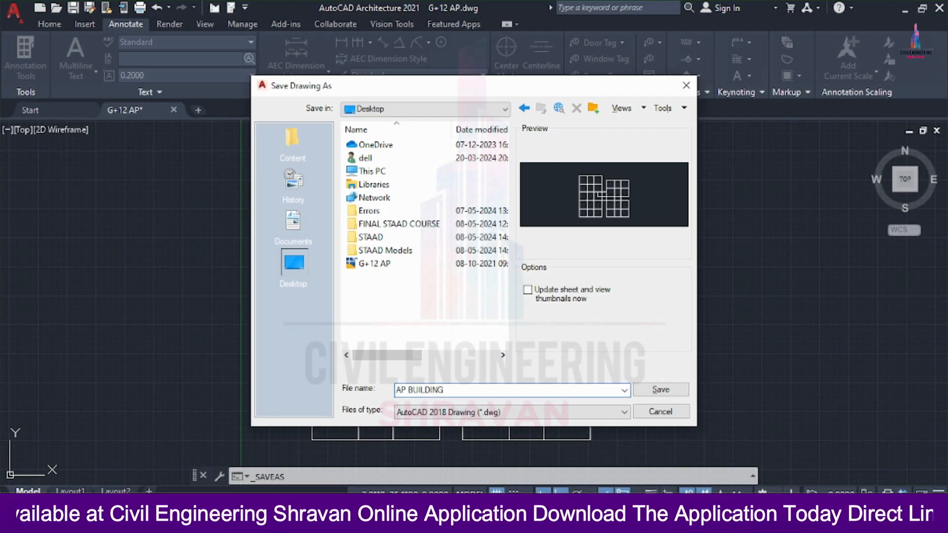
left_click(451, 419)
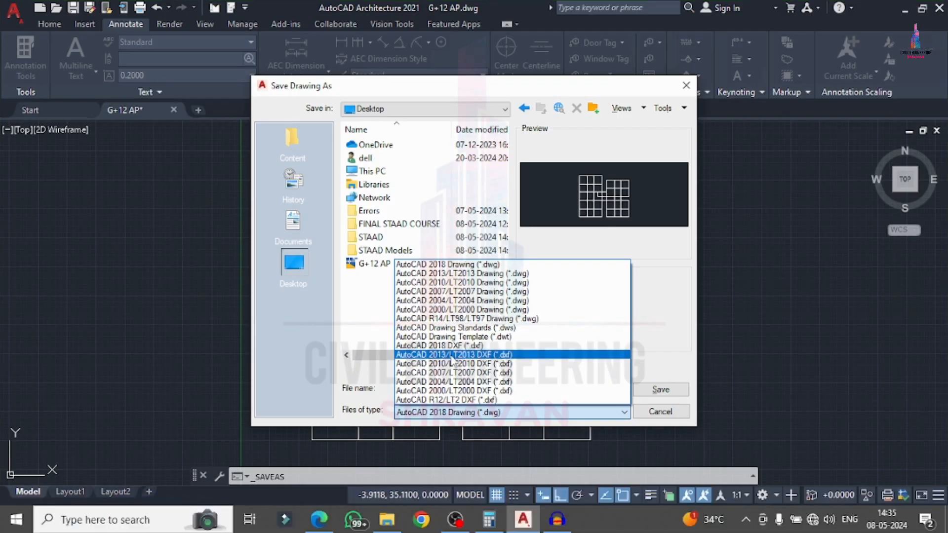
left_click(452, 355)
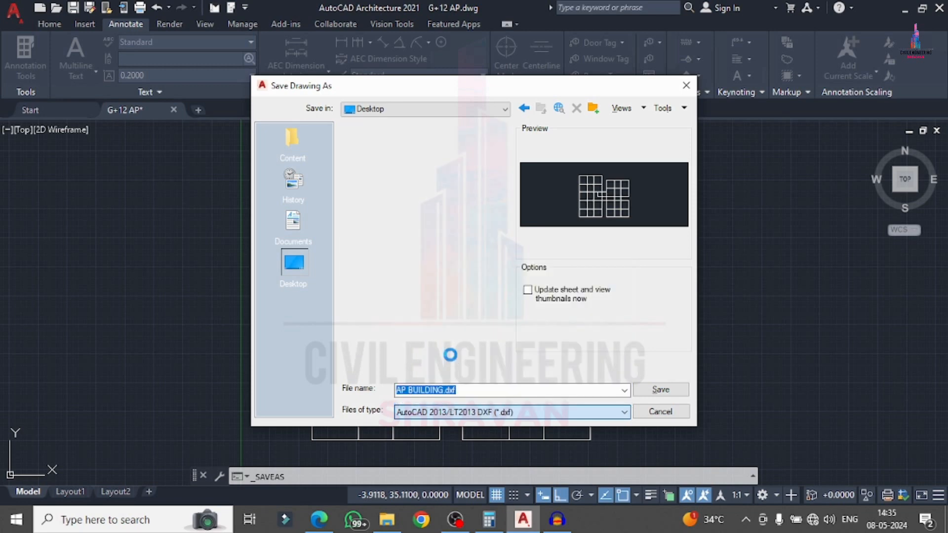
left_click(465, 390)
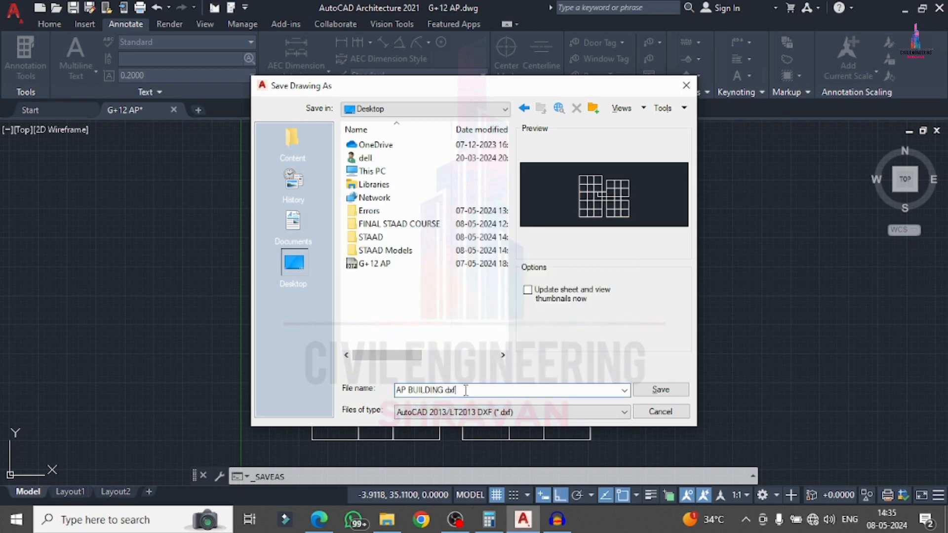
left_click(673, 392)
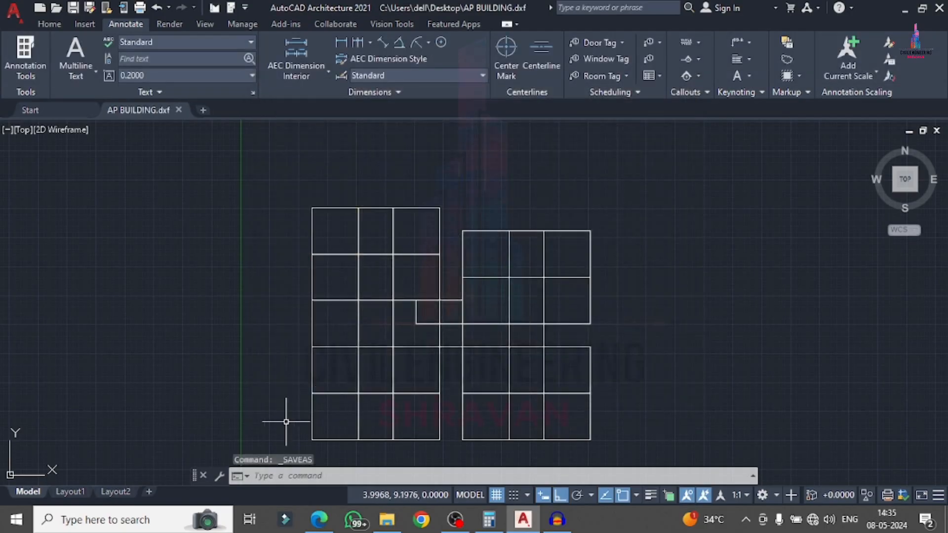
Launch STAAD.Pro and create Space project G+5 AP PROJECT 2 in Meter/KiloNewton, choosing Add Beam.
left_click(907, 9)
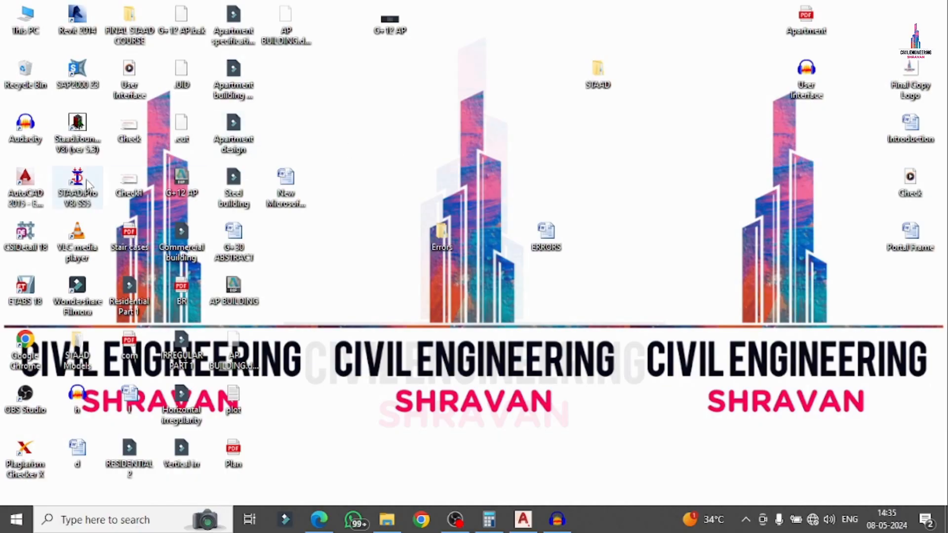
double_click(78, 183)
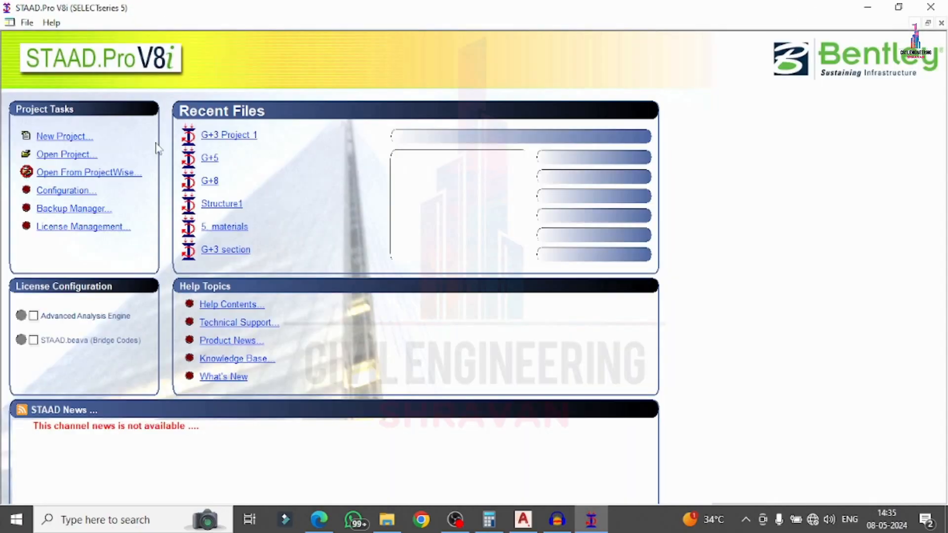
left_click(80, 139)
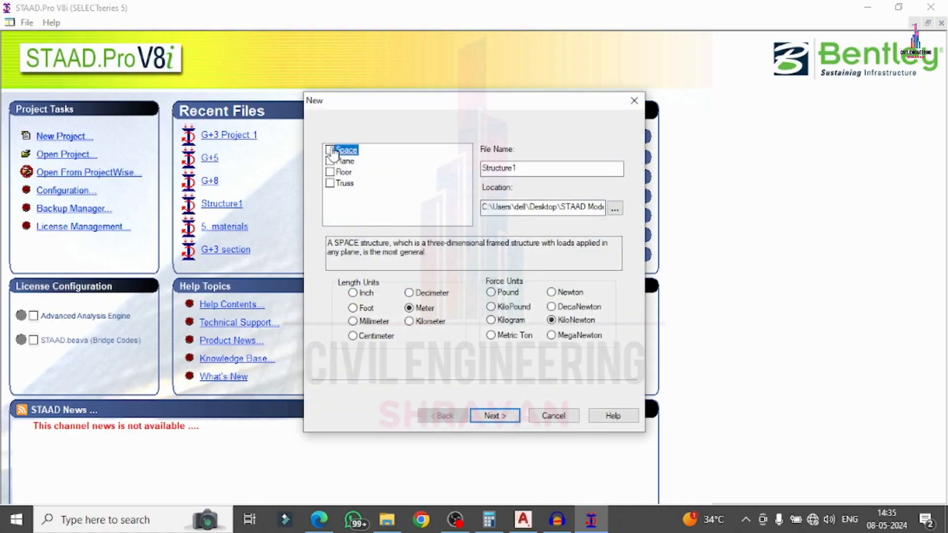
left_click(331, 151)
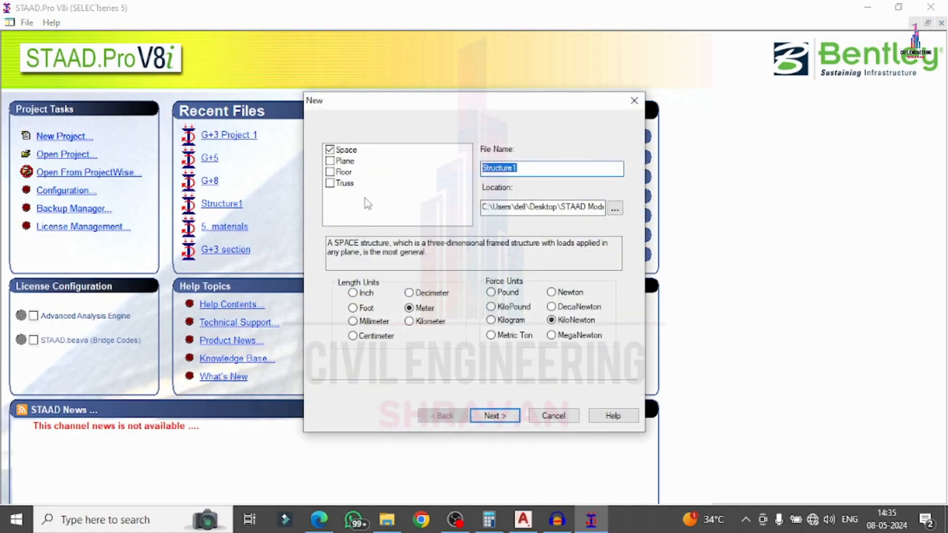
type("G+5 AP PROJECT 2")
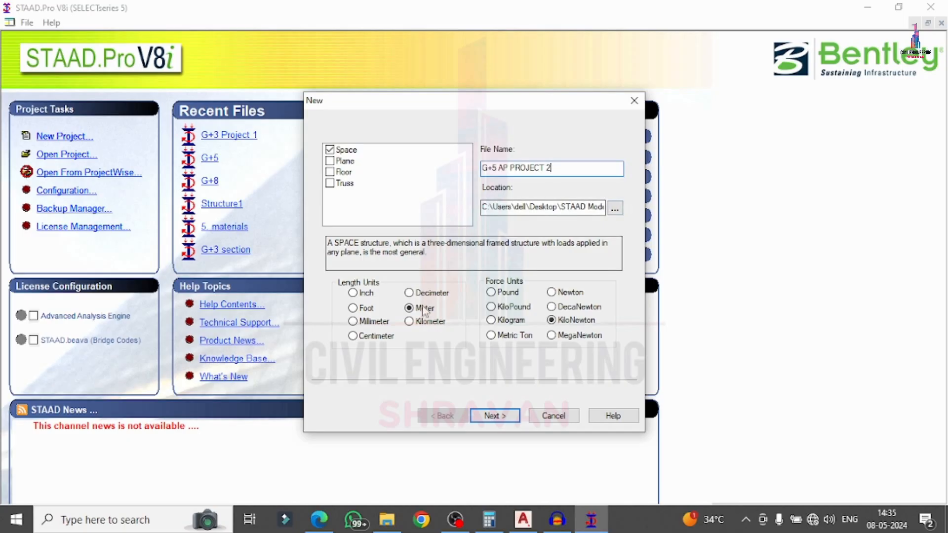
left_click(493, 416)
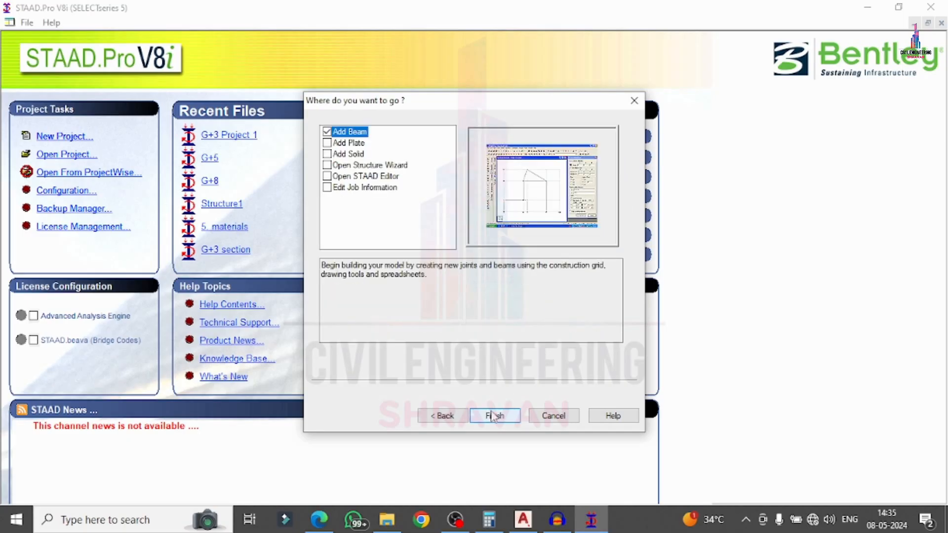
left_click(493, 416)
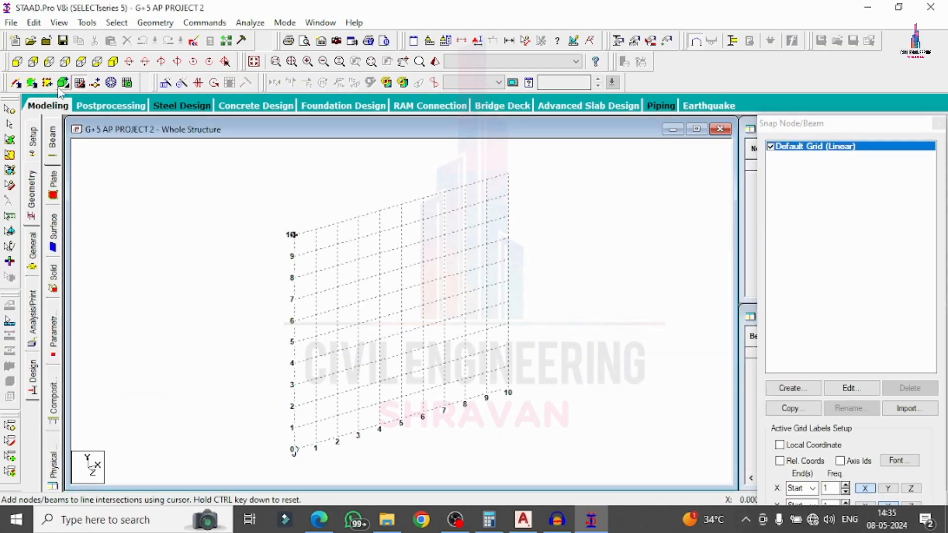
Import a 3D DXF and pick the AP BUILDING drawing from the Desktop folder.
left_click(16, 61)
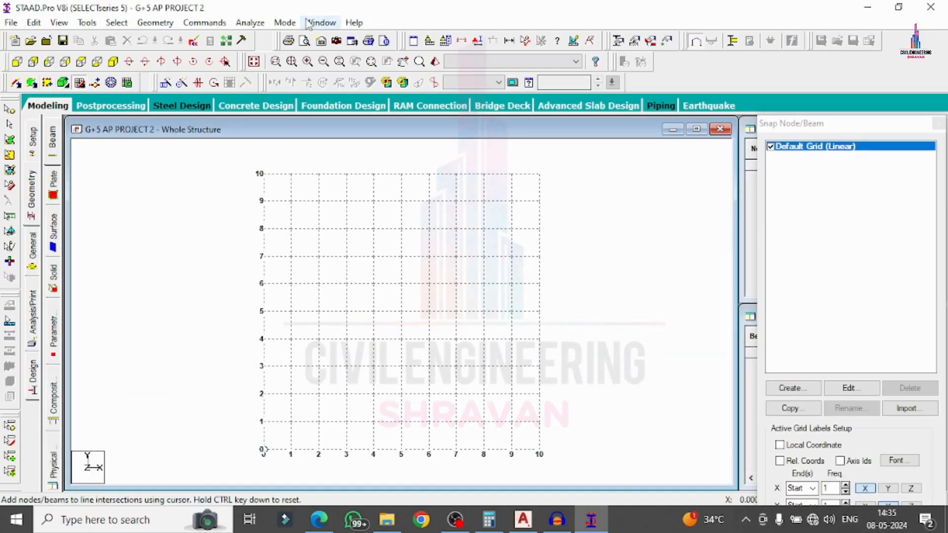
left_click(11, 23)
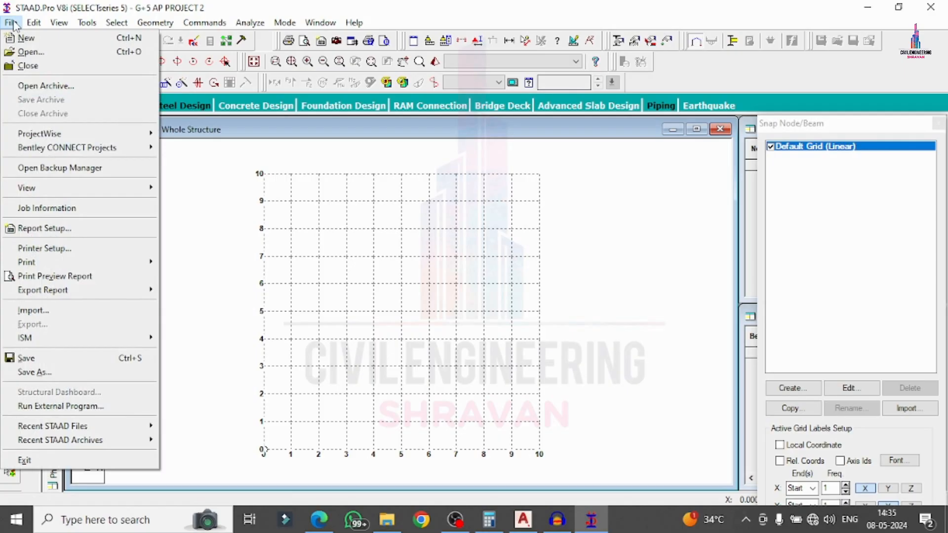
left_click(33, 311)
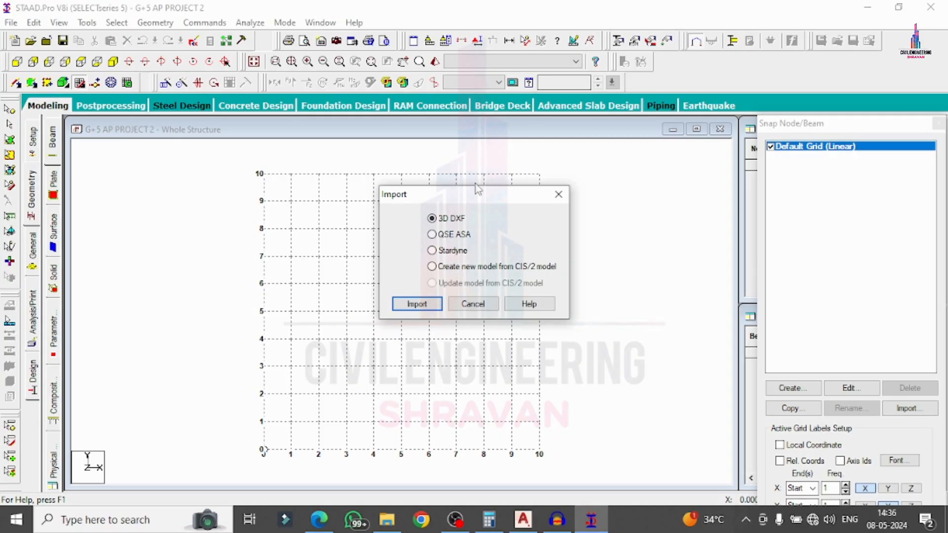
left_click(417, 304)
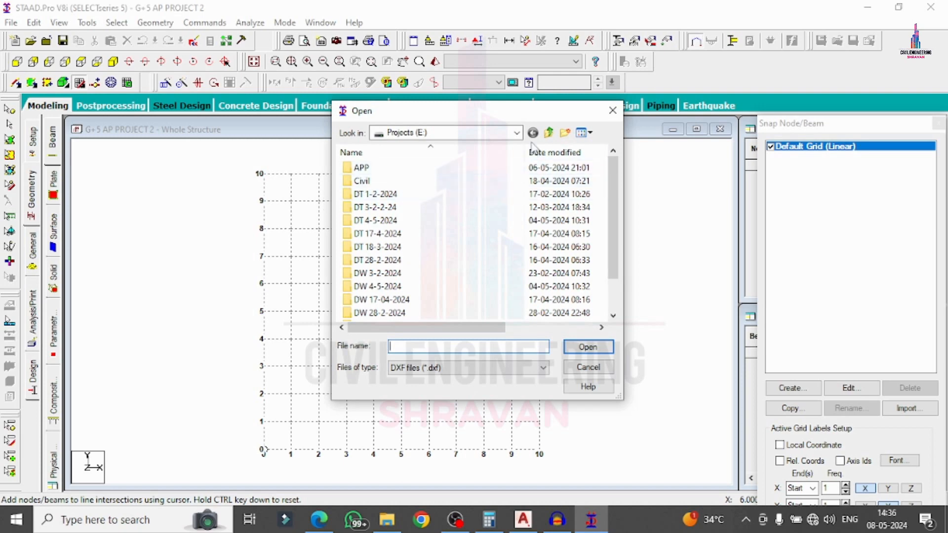
left_click(444, 132)
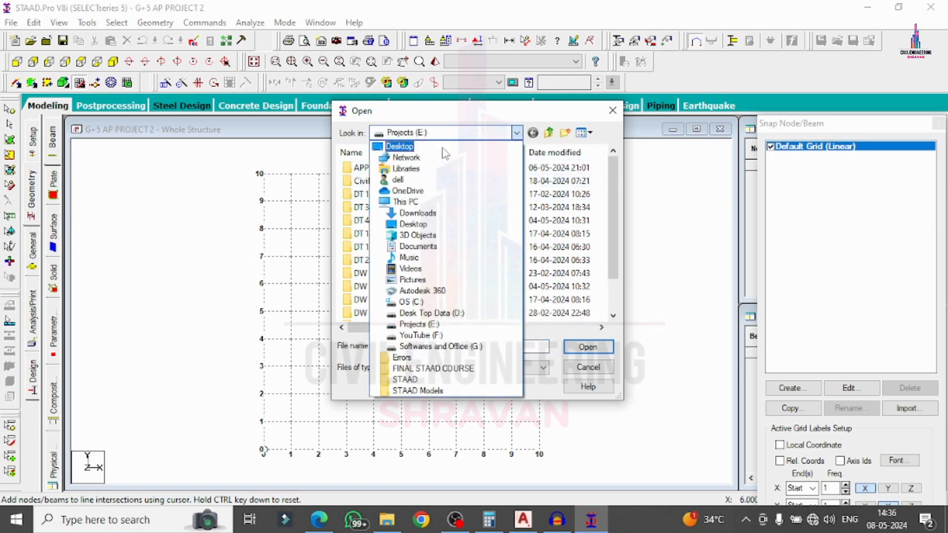
left_click(405, 147)
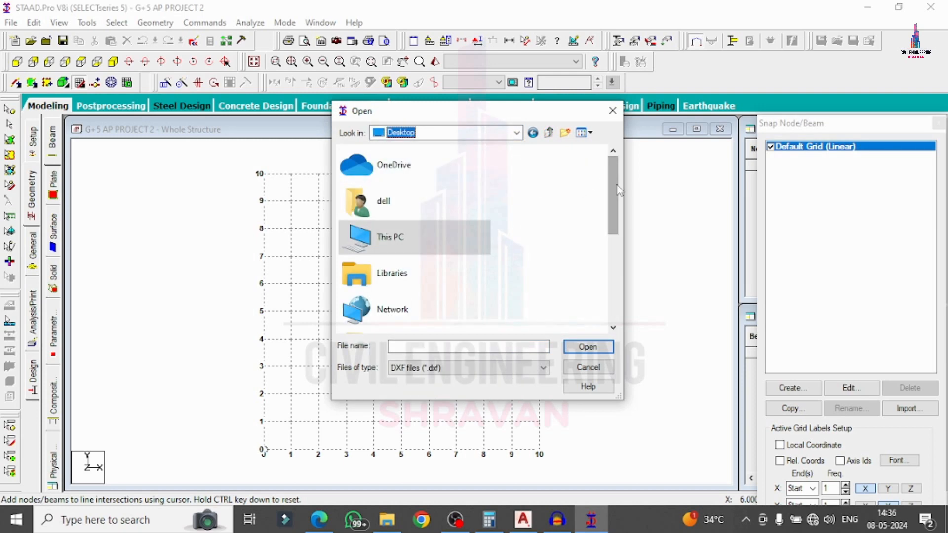
left_click_drag(617, 190, 616, 281)
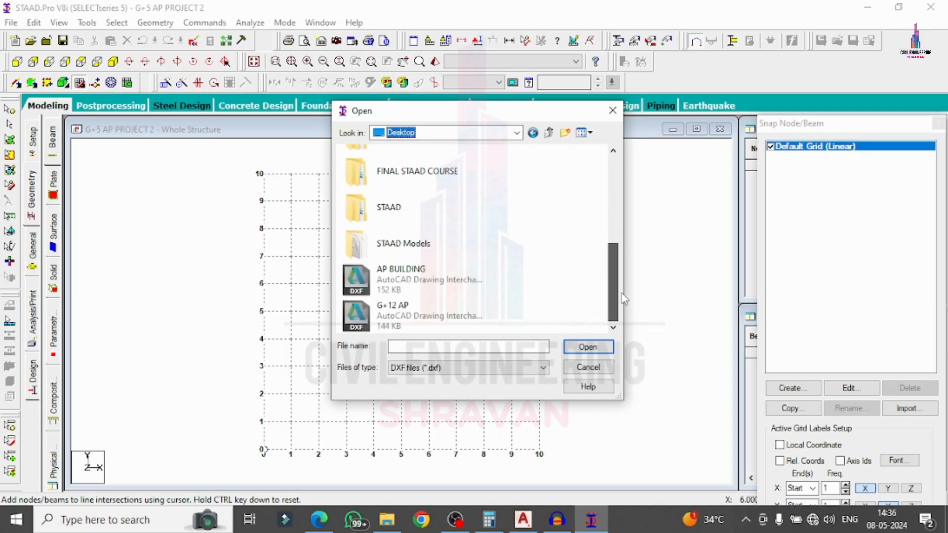
left_click(414, 283)
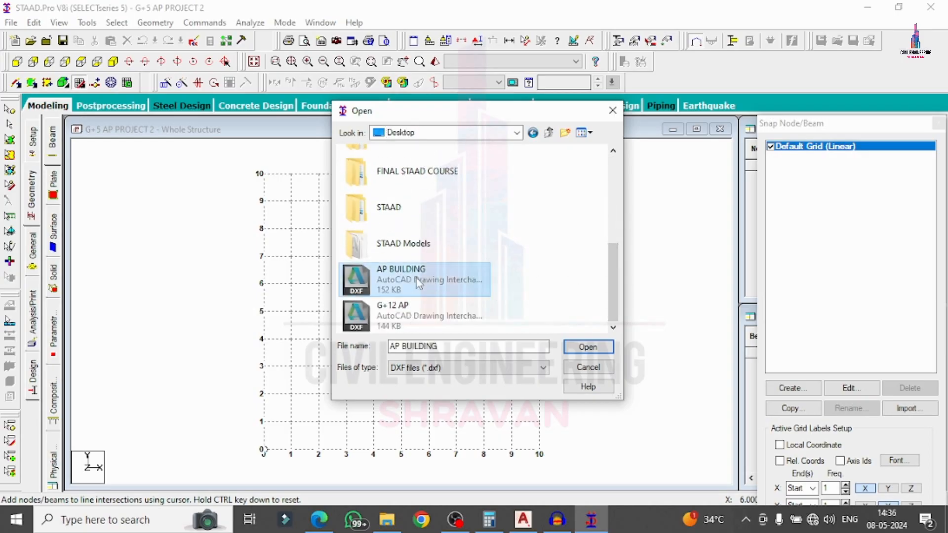
Open AP BUILDING with Y Up orientation and Meter/KiloNewton input units.
left_click(585, 347)
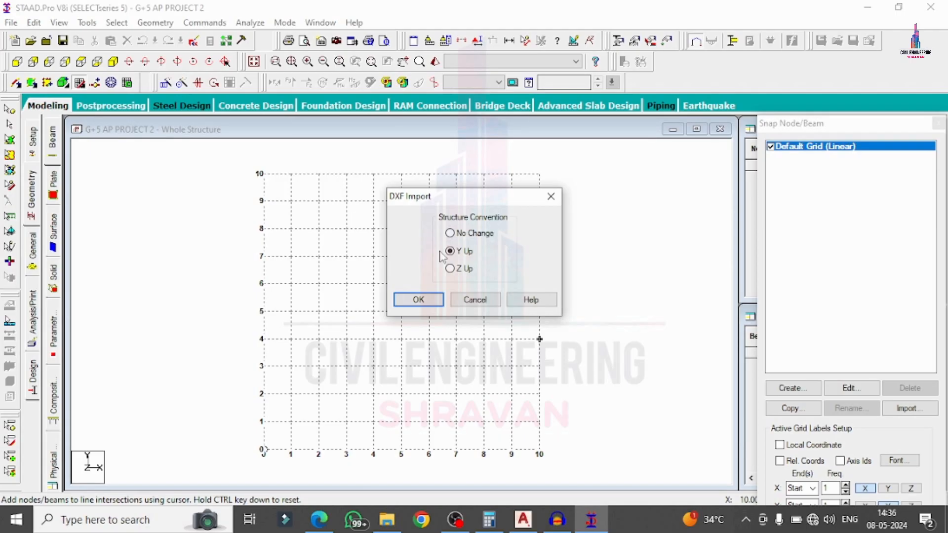
left_click(420, 299)
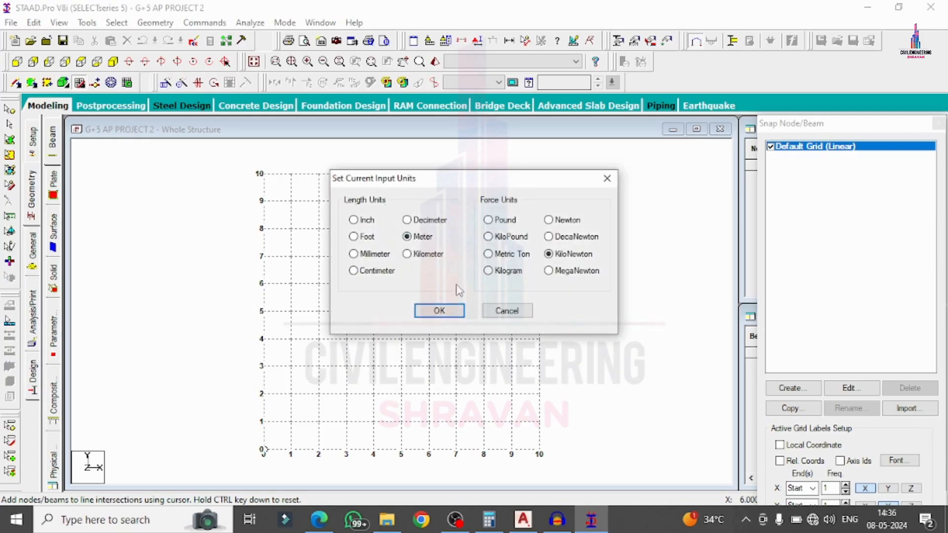
left_click(439, 310)
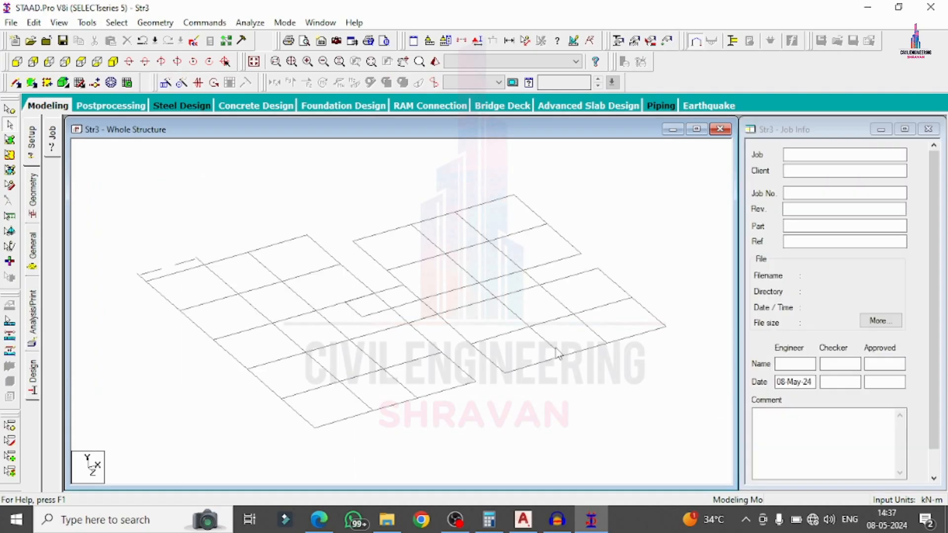
Delete the first two short stray beams at the left edge along with their orphan nodes.
left_click(185, 264)
key("Delete")
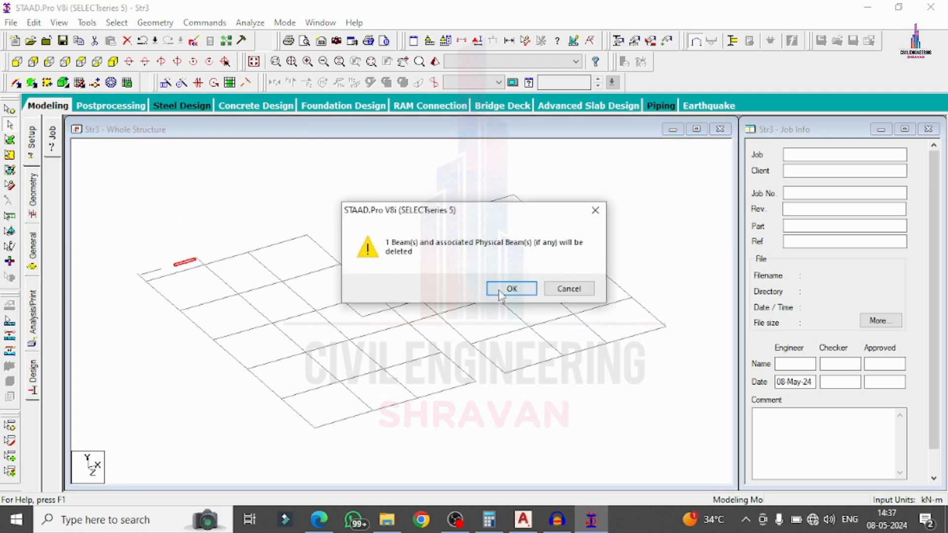
left_click(501, 292)
left_click(502, 290)
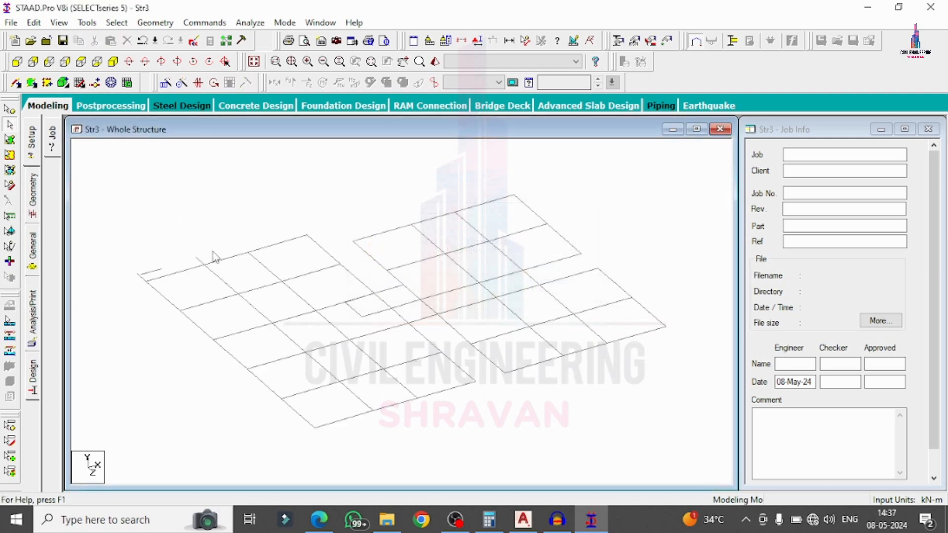
left_click(199, 260)
key("Delete")
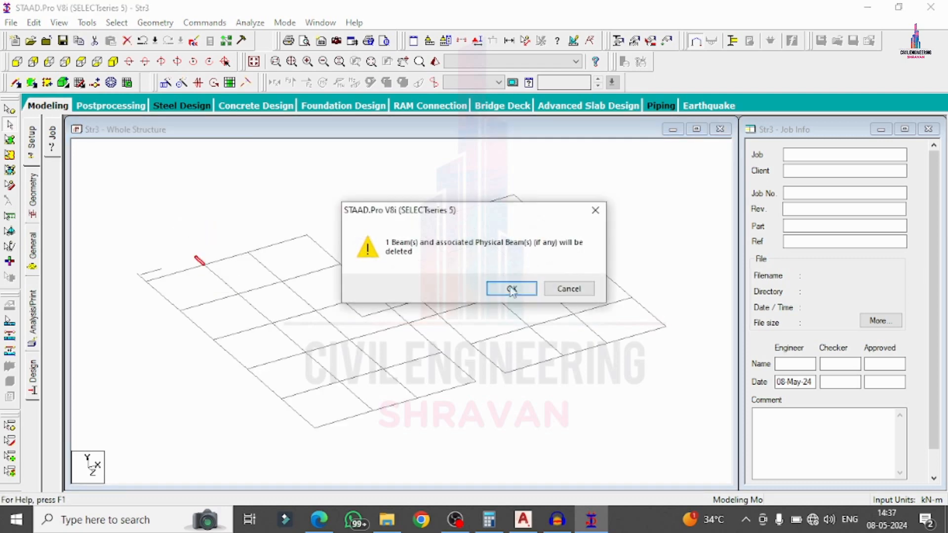
left_click(512, 290)
left_click(509, 288)
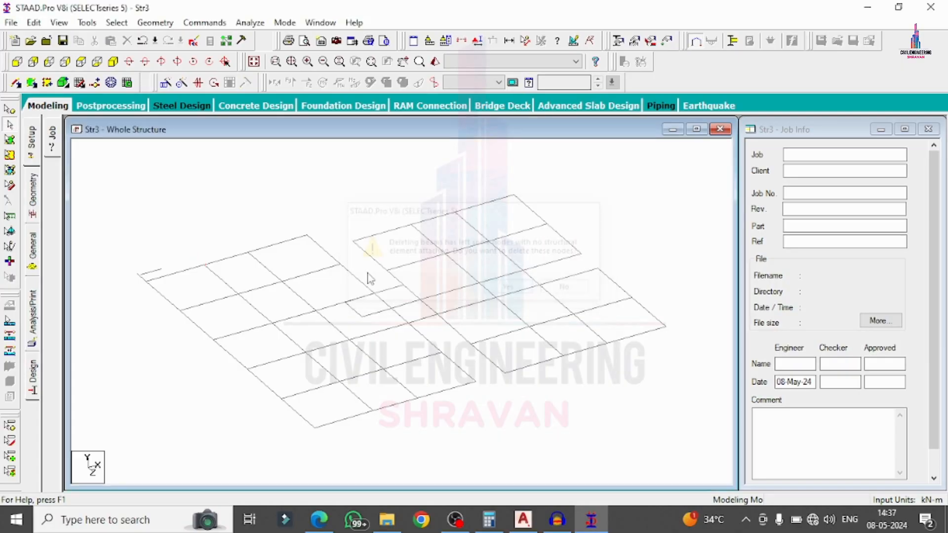
Delete the remaining two stray beams, including the corner one, and their orphan nodes.
left_click(158, 273)
key("Delete")
left_click(510, 288)
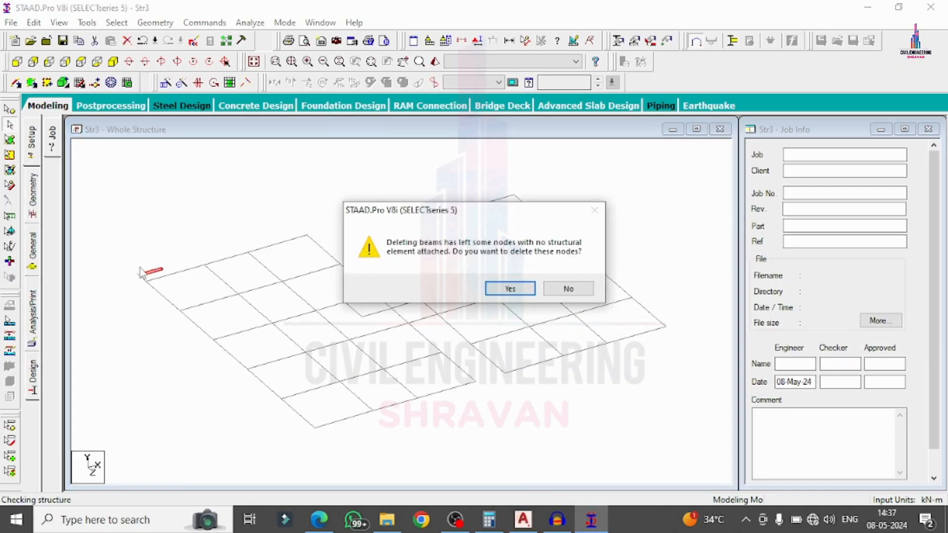
left_click(520, 289)
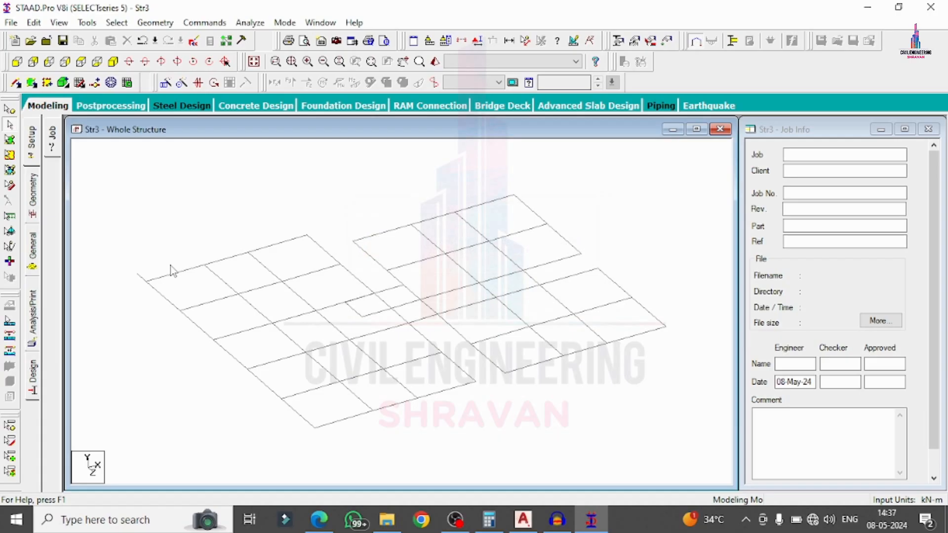
left_click(143, 278)
key("Delete")
left_click(508, 289)
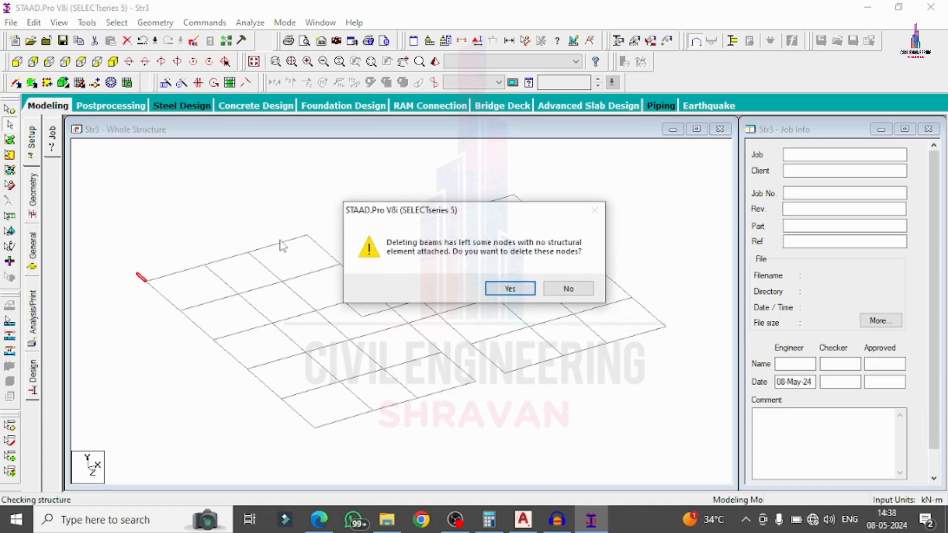
left_click(490, 286)
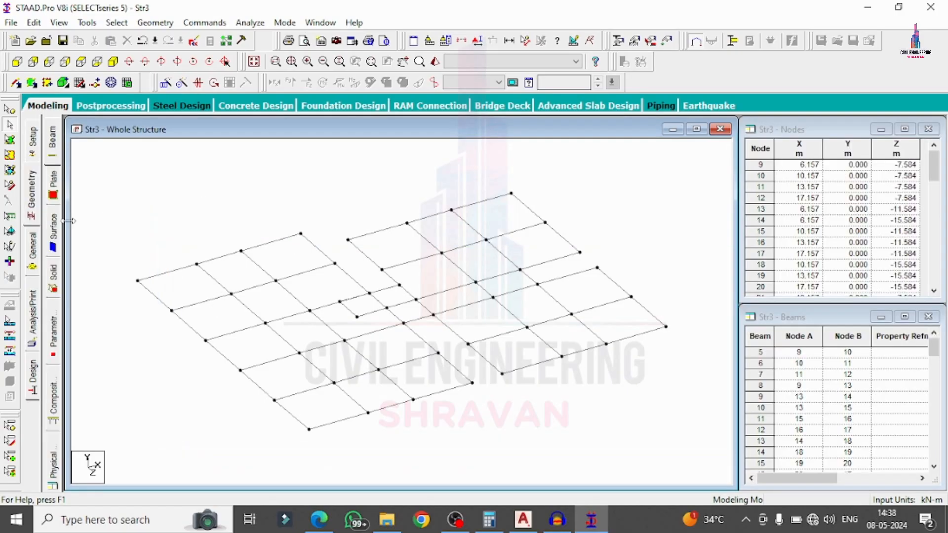
On the Geometry page, window-select all floor-plan beams for a translational repeat.
left_click(33, 204)
left_click_drag(123, 152, 705, 448)
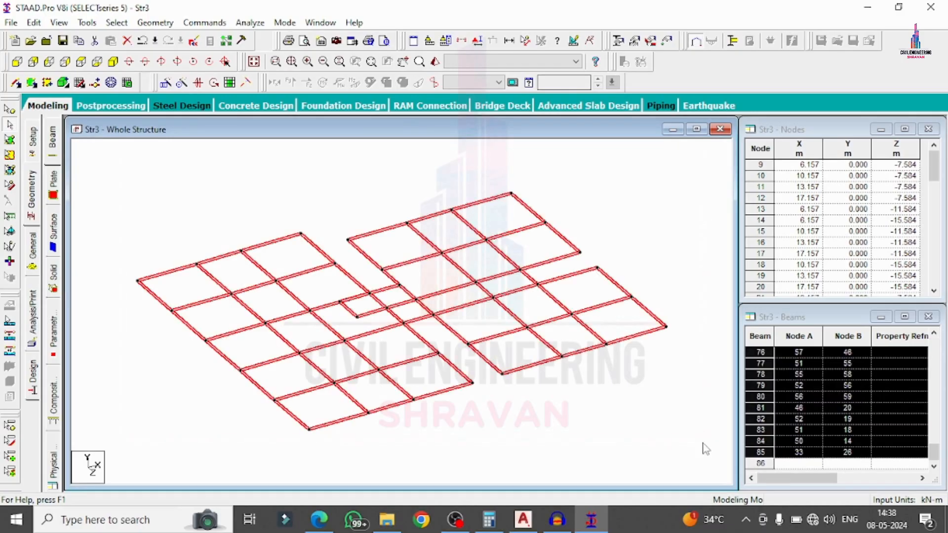
left_click(166, 83)
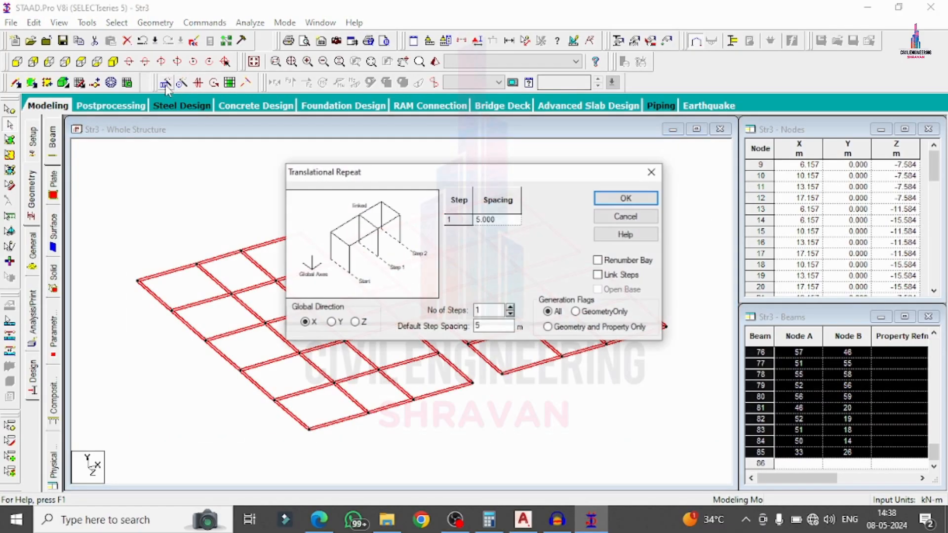
Repeat along global Y with 7 steps at 3 m spacing and Link Steps on.
left_click(332, 321)
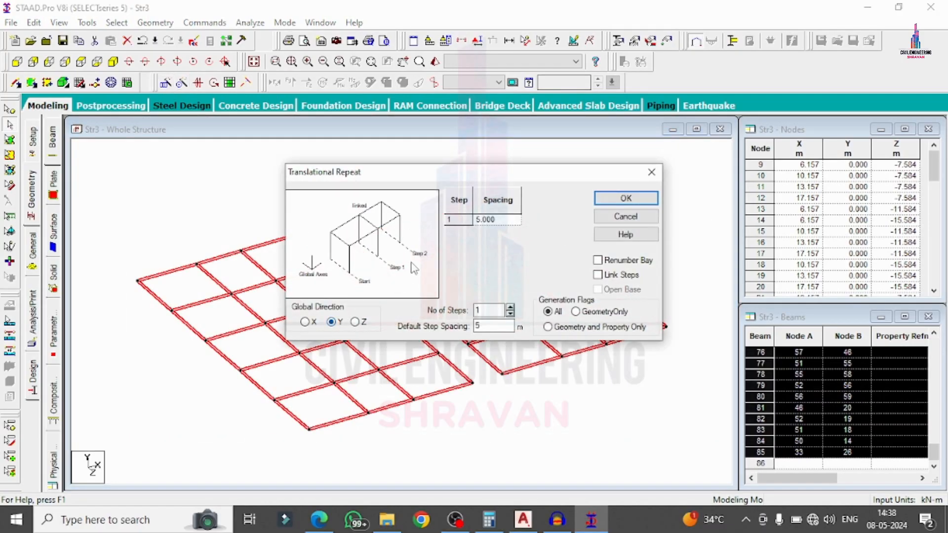
left_click(510, 308)
left_click(510, 308)
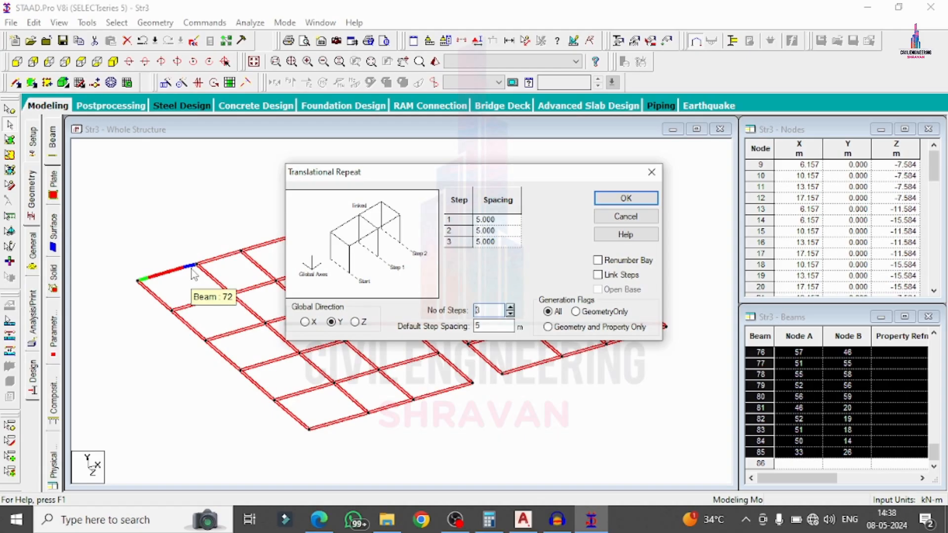
left_click(510, 308)
left_click(511, 308)
left_click(511, 308)
left_click(511, 308)
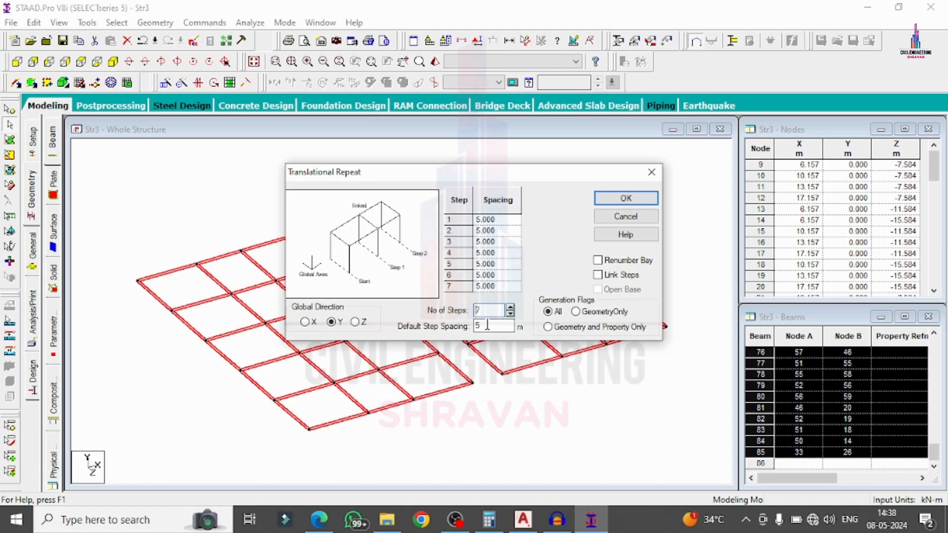
key("Tab")
type("3")
left_click(612, 277)
left_click(625, 199)
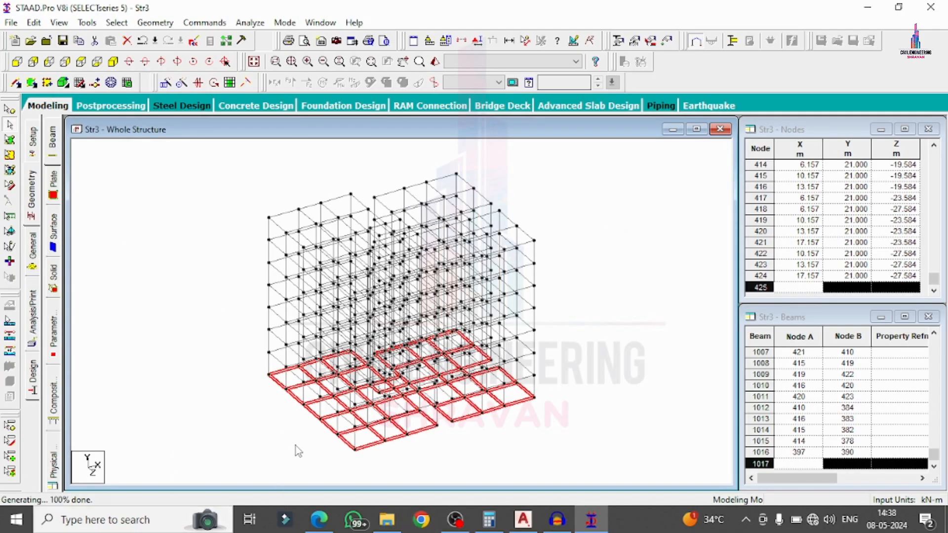
Delete the 81 base beams, then isolate a single floor's beam line from front elevation.
key("Delete")
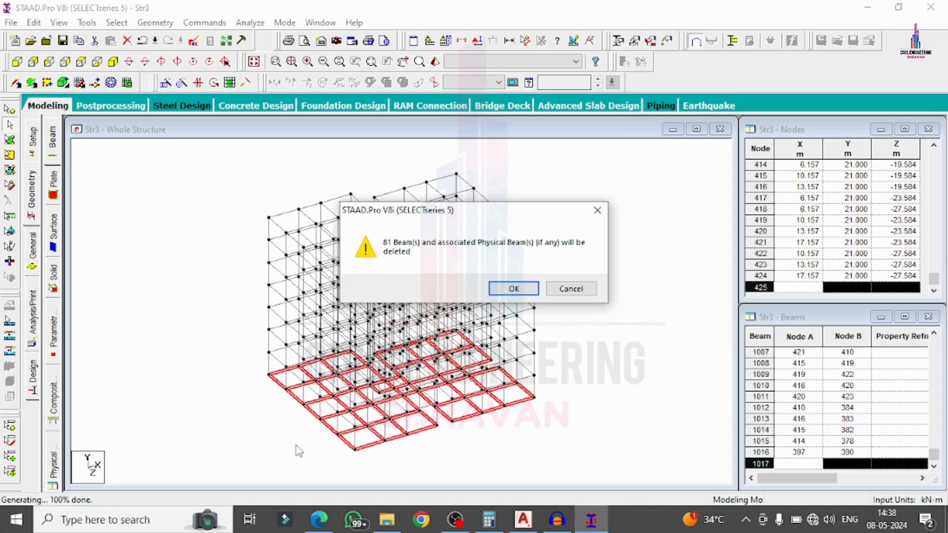
key("Return")
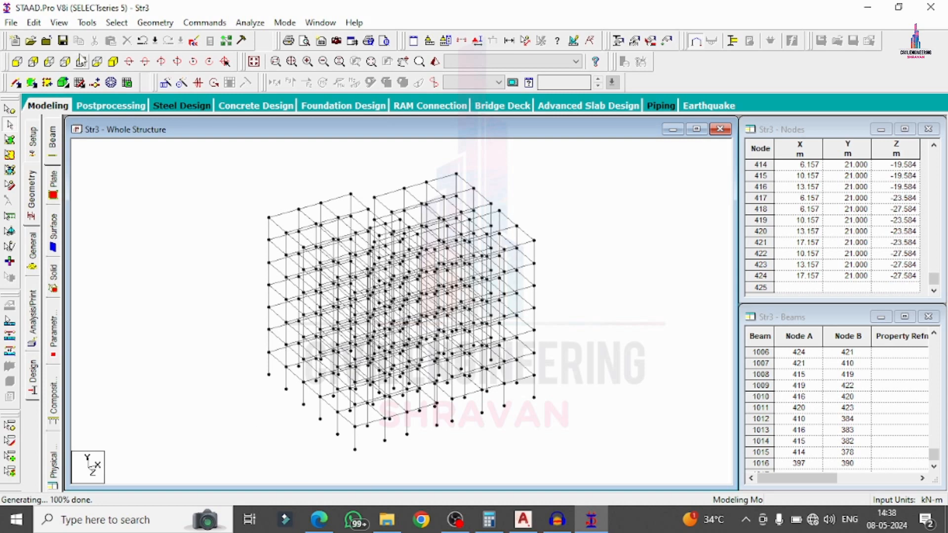
left_click(18, 62)
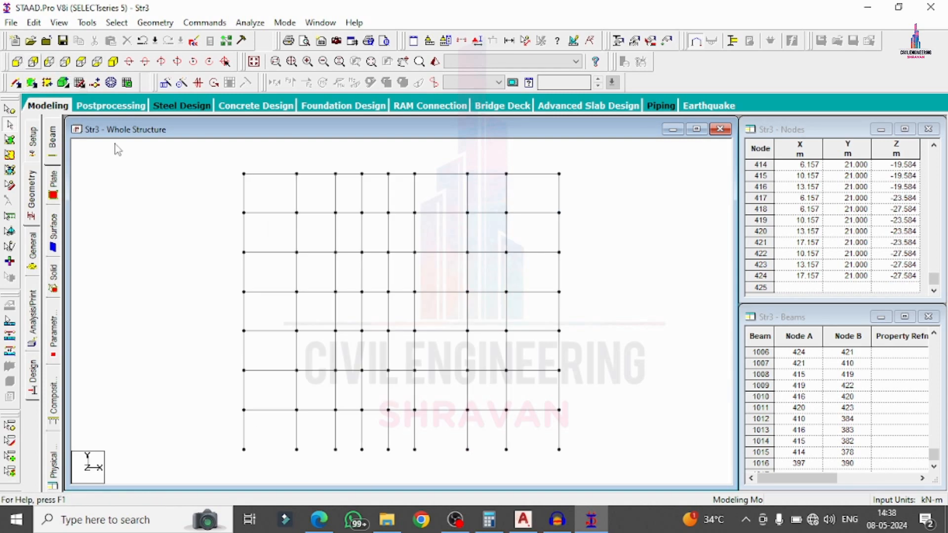
left_click_drag(334, 412, 252, 392)
left_click_drag(455, 364, 614, 375)
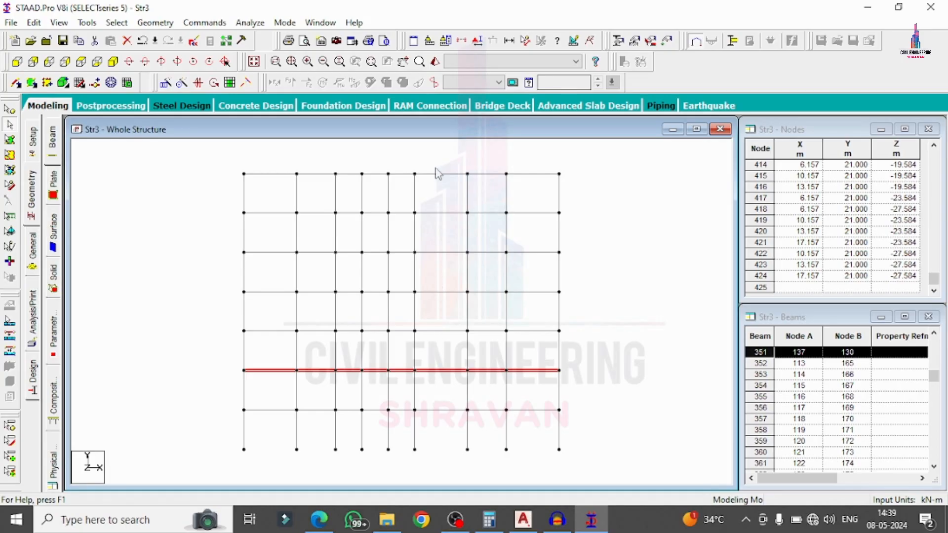
left_click(461, 41)
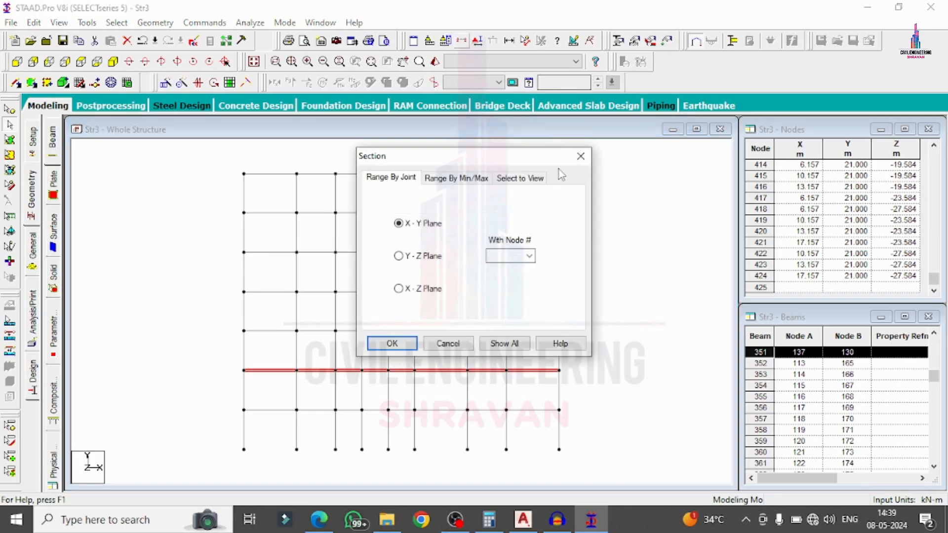
left_click(536, 179)
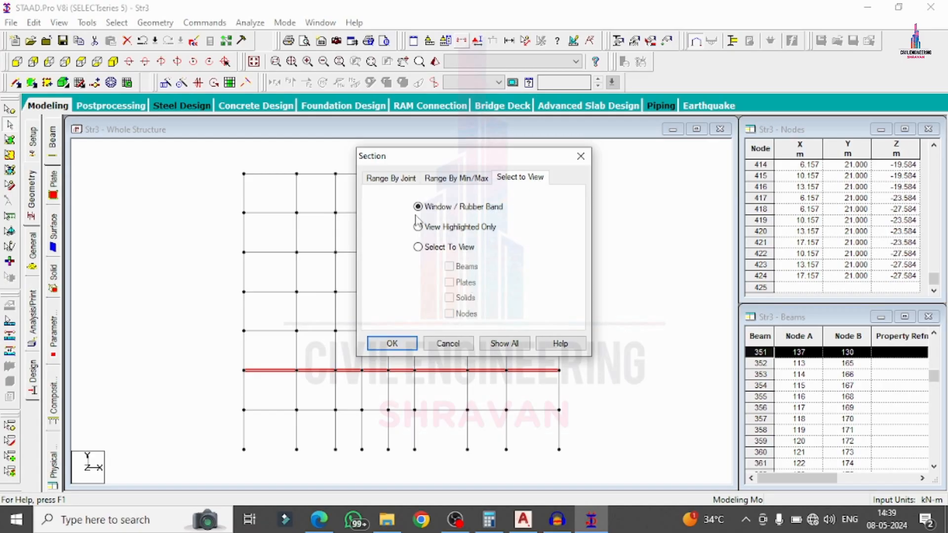
left_click(388, 348)
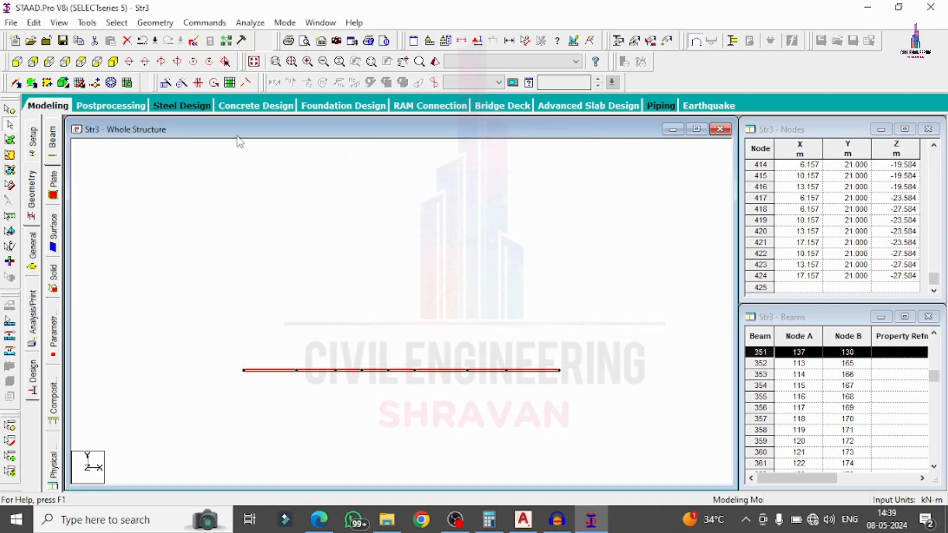
In isometric view, create the first four-node plate on the left floor grid.
left_click(113, 61)
left_click(562, 243)
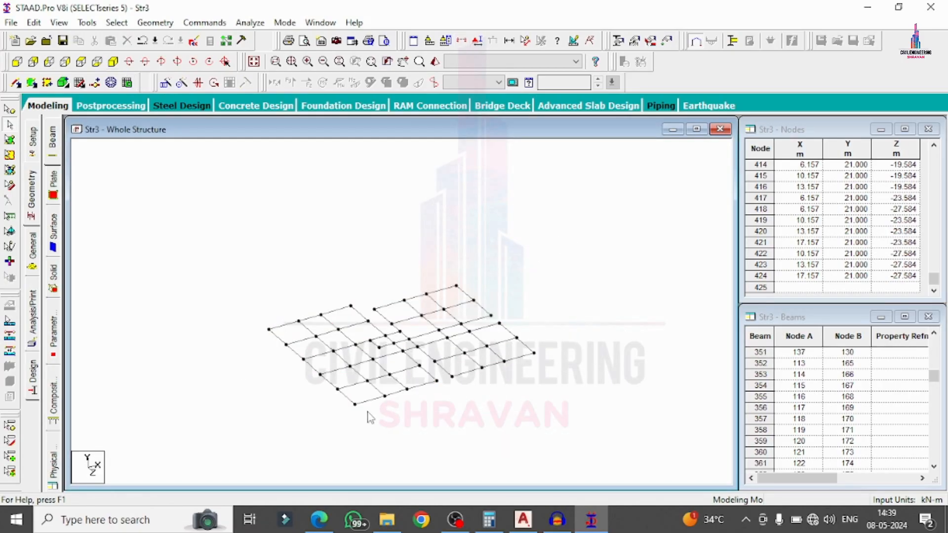
scroll(367, 417, "up", 2)
scroll(366, 417, "up", 1)
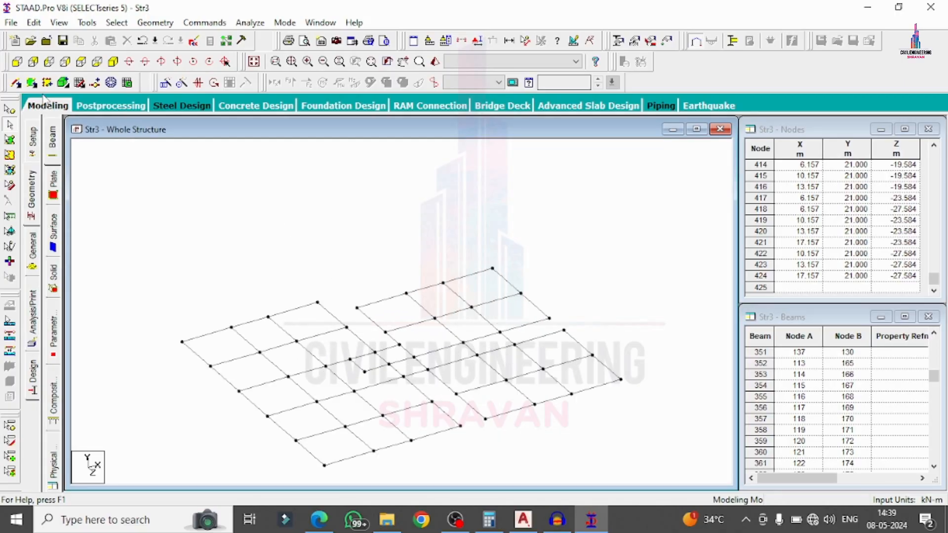
left_click(32, 83)
left_click(182, 341)
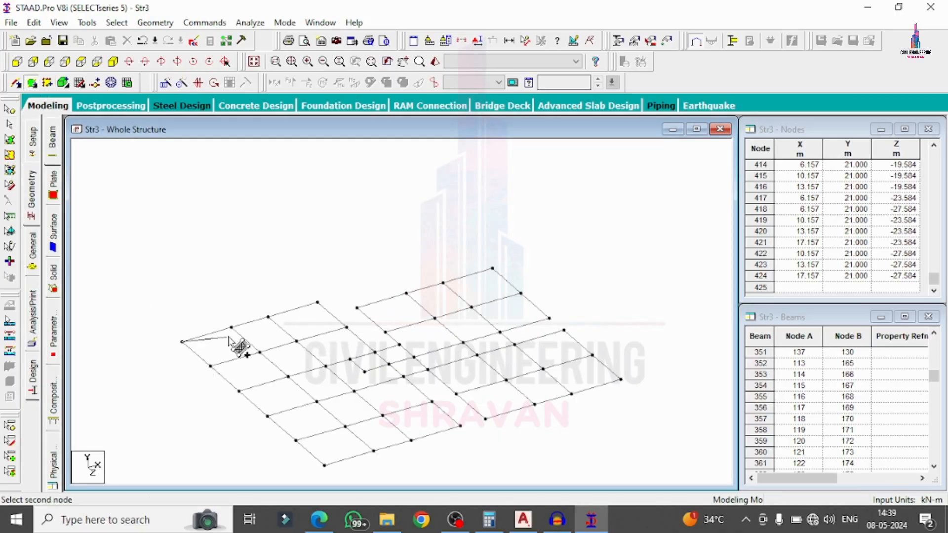
left_click(231, 326)
left_click(260, 352)
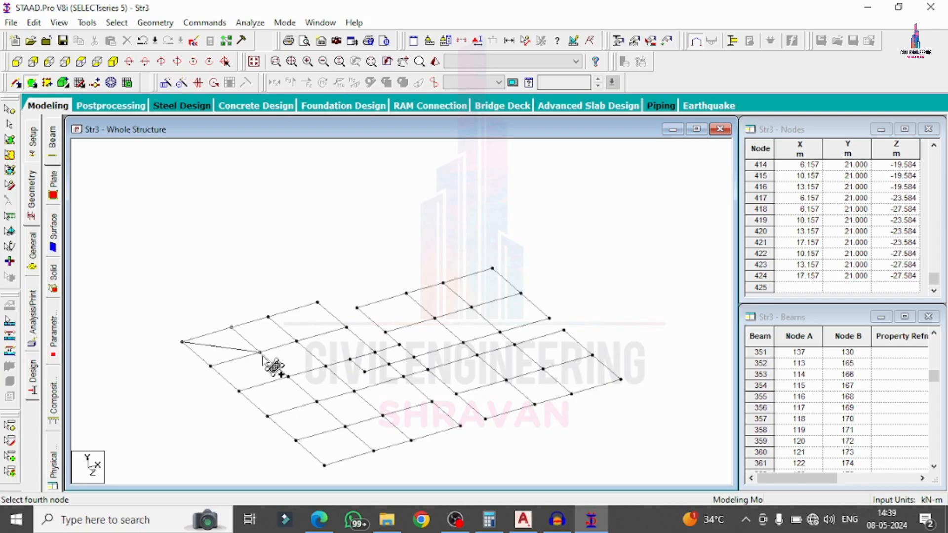
left_click(209, 366)
Add four-node plates across the remaining bays of the left grid.
left_click(231, 327)
left_click(268, 317)
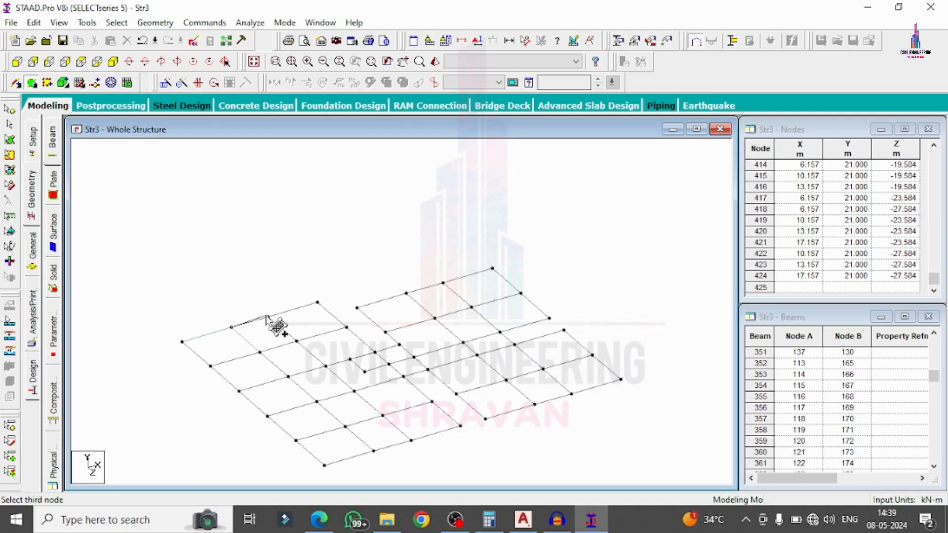
left_click(297, 340)
left_click(260, 352)
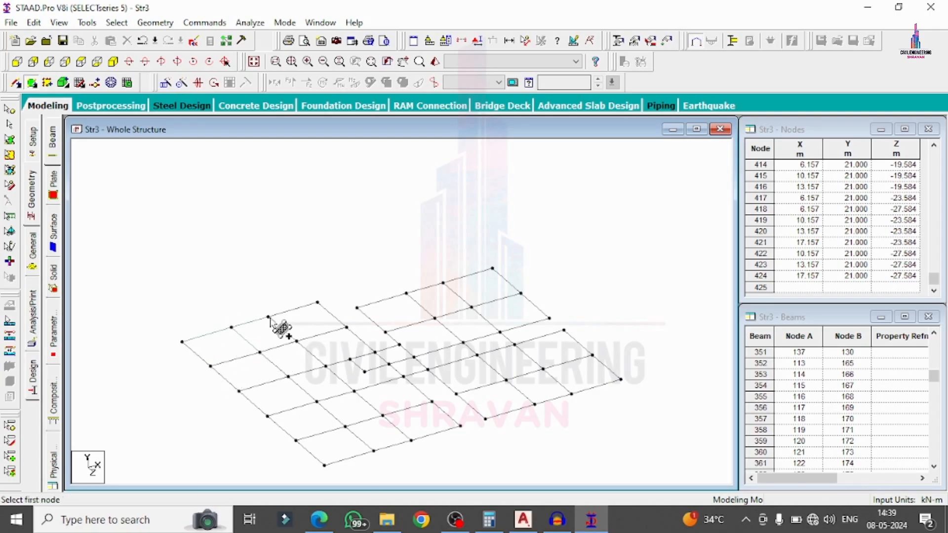
left_click(269, 316)
left_click(318, 302)
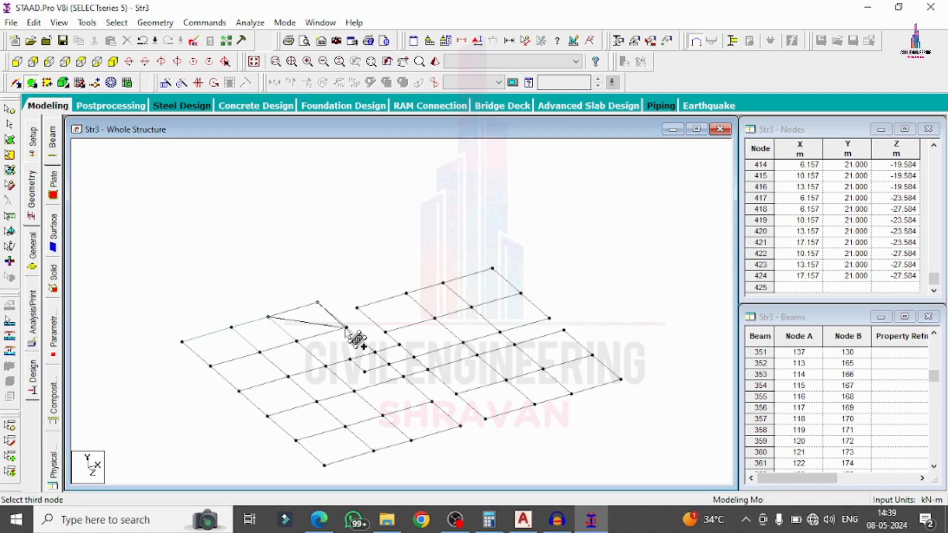
left_click(347, 327)
left_click(297, 341)
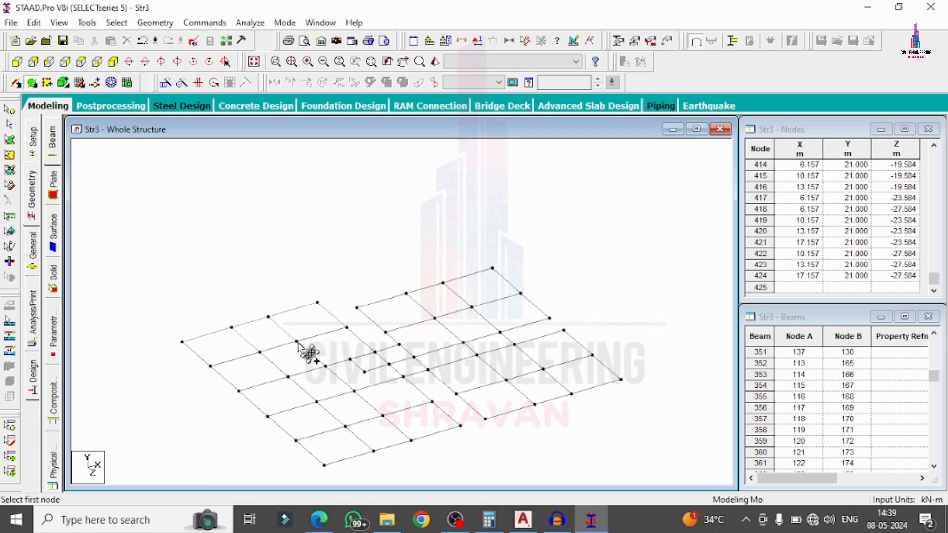
left_click(347, 327)
left_click(375, 352)
left_click(326, 366)
left_click(297, 341)
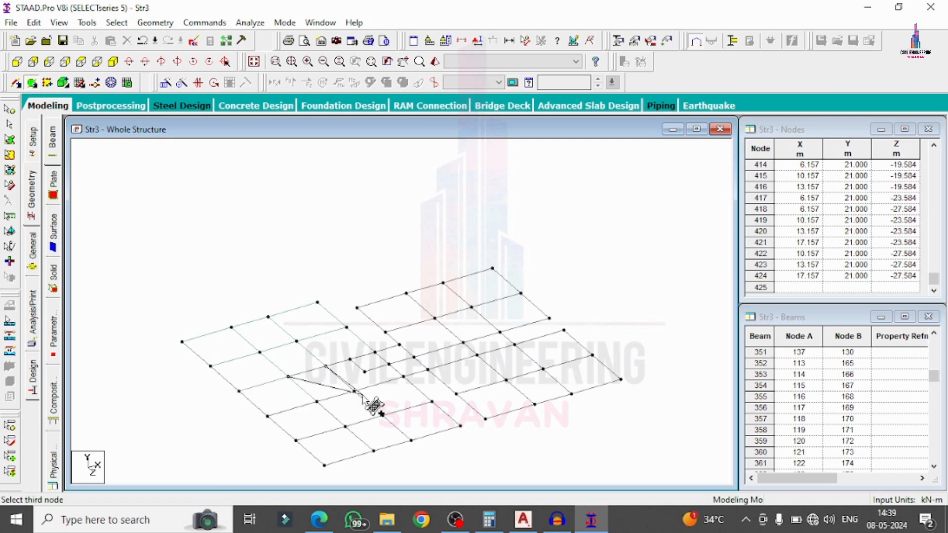
left_click(296, 439)
left_click(346, 426)
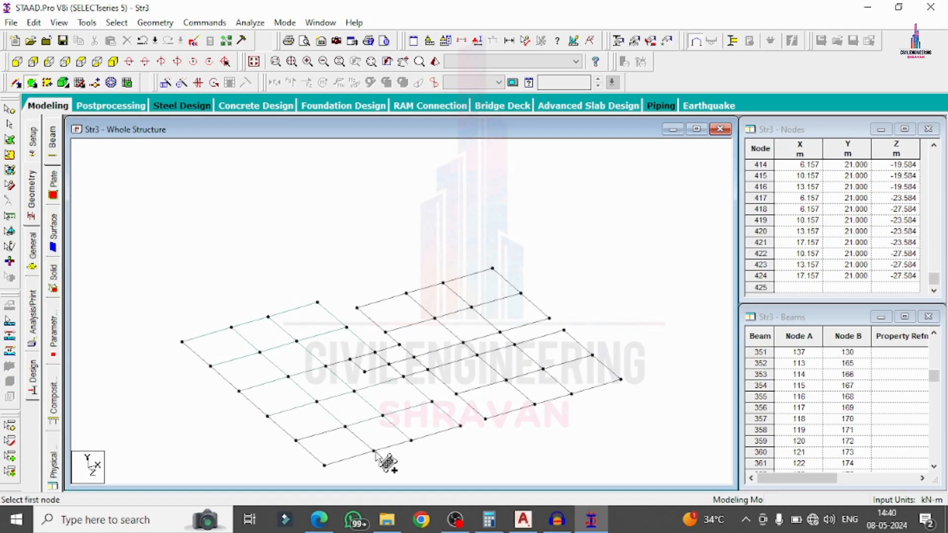
left_click(324, 465)
Add four-node plates across the lower bays of the right grid.
left_click(374, 451)
left_click(543, 369)
left_click(506, 380)
left_click(535, 404)
left_click(571, 394)
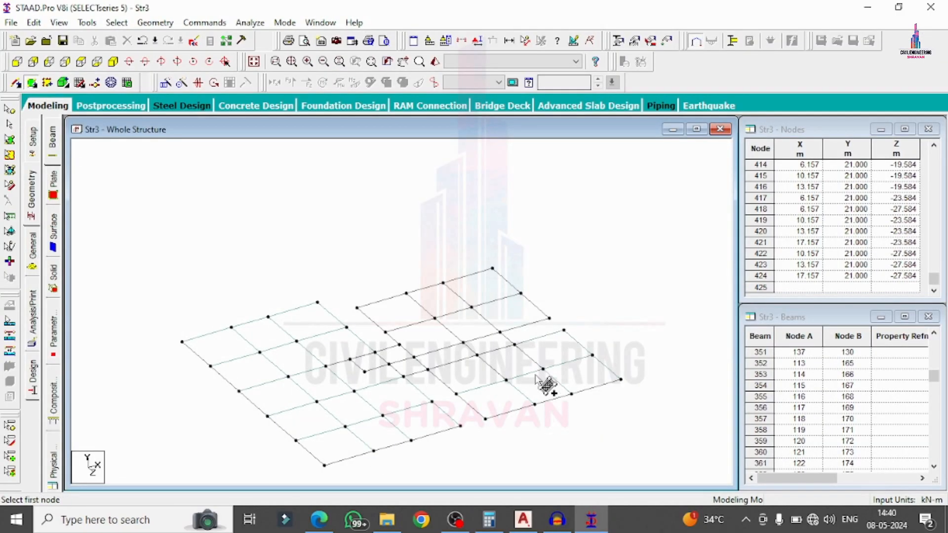
left_click(515, 345)
left_click(506, 380)
left_click(428, 369)
left_click(456, 394)
left_click(506, 380)
left_click(477, 355)
left_click(477, 355)
left_click(463, 342)
left_click(414, 357)
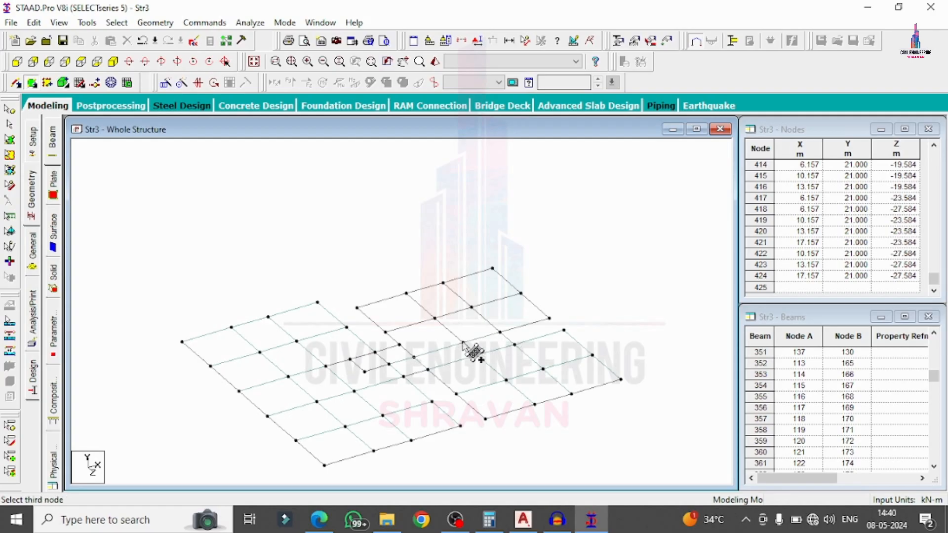
left_click(464, 342)
Add plates to the upper-right bays to finish covering the grid.
left_click(500, 332)
left_click(549, 318)
left_click(521, 293)
left_click(471, 307)
left_click(407, 293)
left_click(357, 308)
left_click(385, 331)
left_click(434, 317)
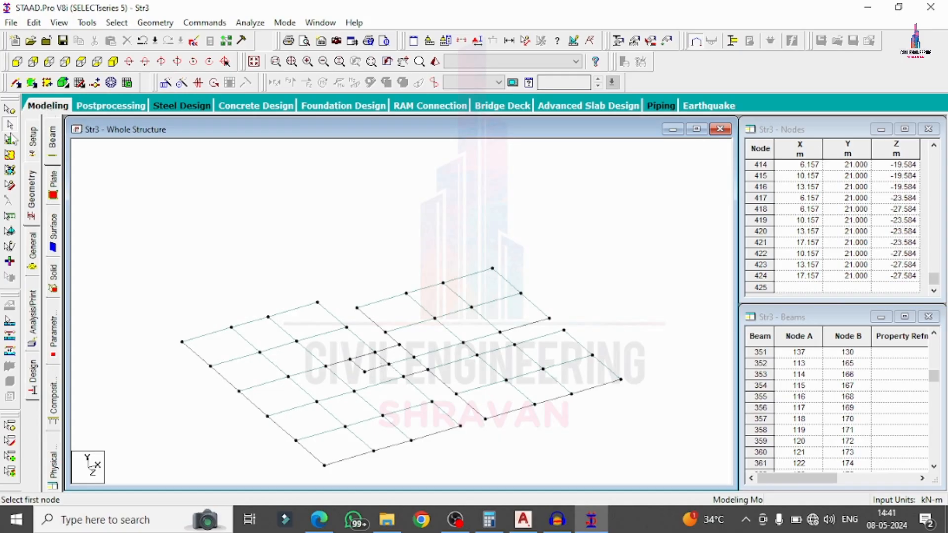
Select all slab plates and translationally repeat them 5 steps in Y.
left_click(10, 139)
left_click_drag(93, 230, 724, 483)
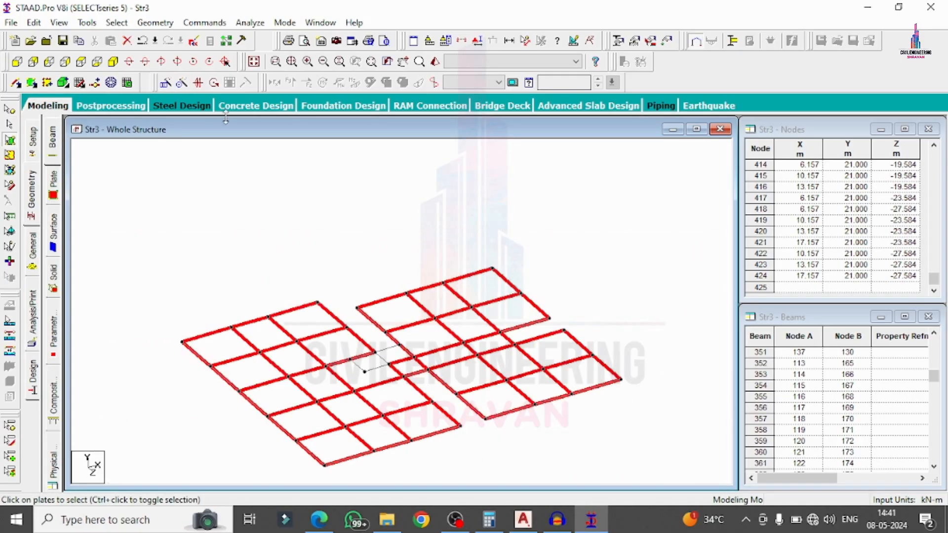
left_click(253, 61)
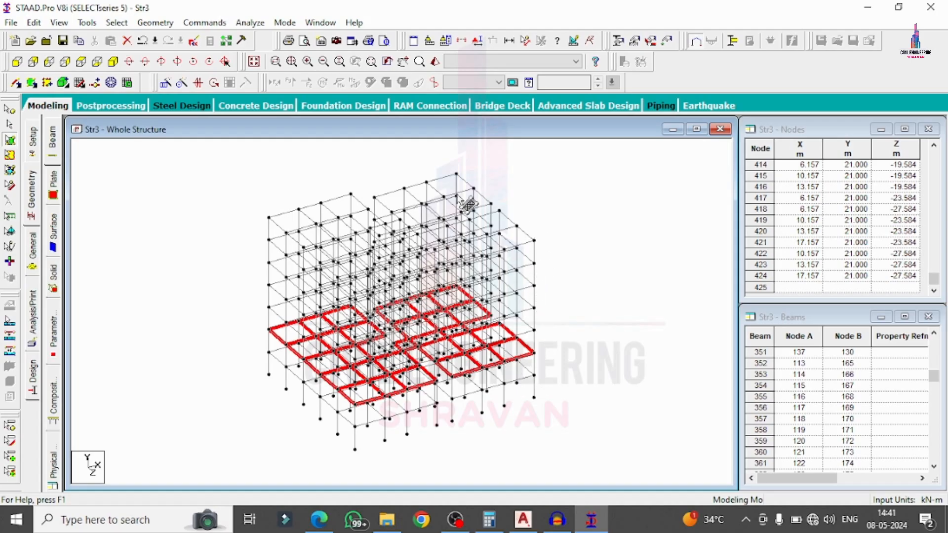
left_click(165, 83)
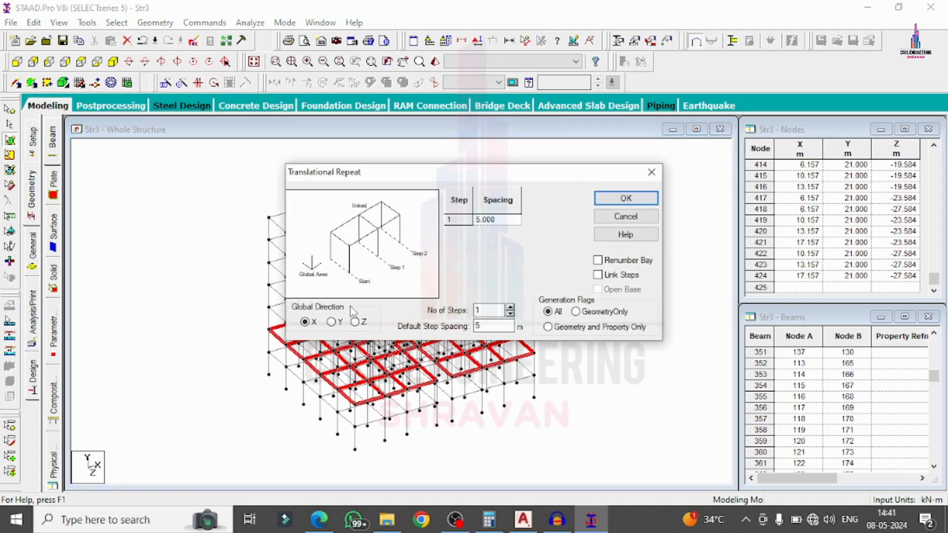
left_click(510, 307)
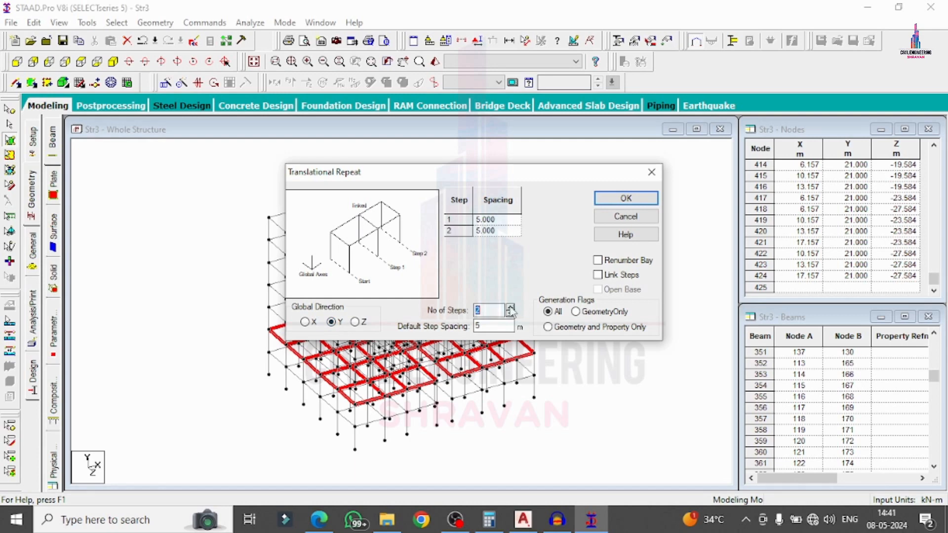
left_click(511, 307)
left_click(510, 308)
left_click(511, 307)
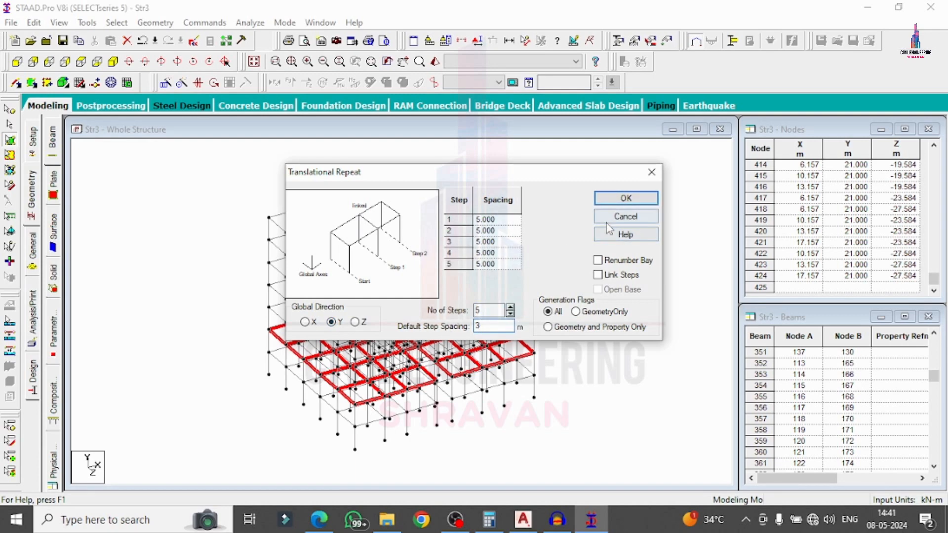
left_click(612, 197)
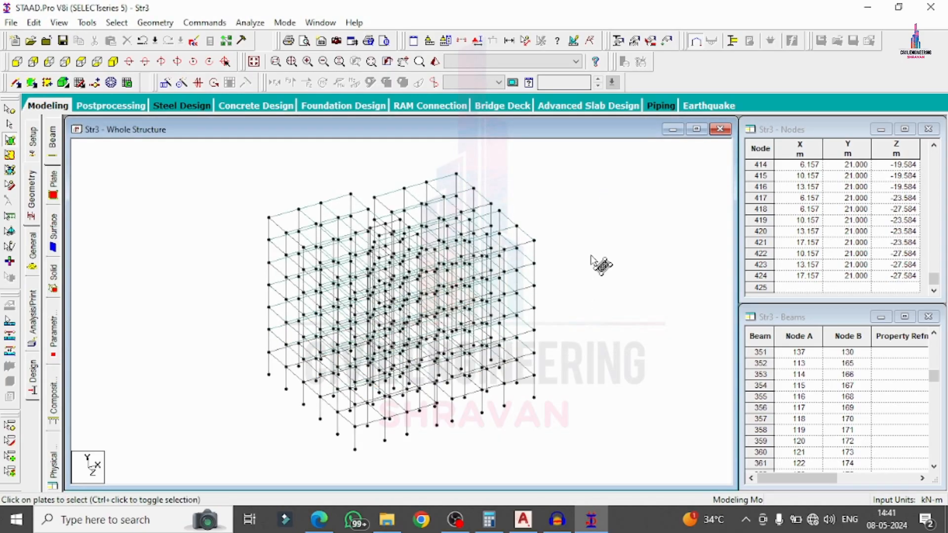
Inspect the frame in a 3D rendering, then bring up the whole-structure properties.
right_click(574, 186)
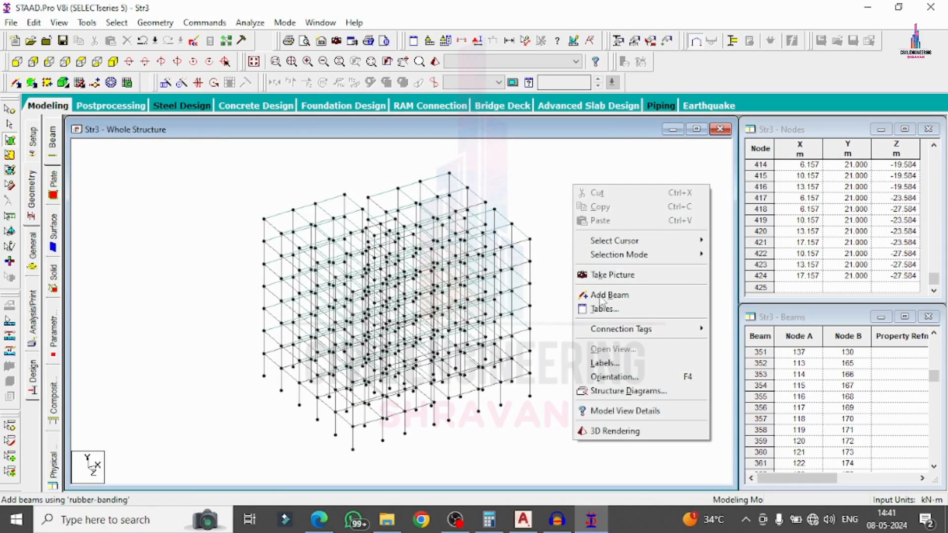
left_click(612, 431)
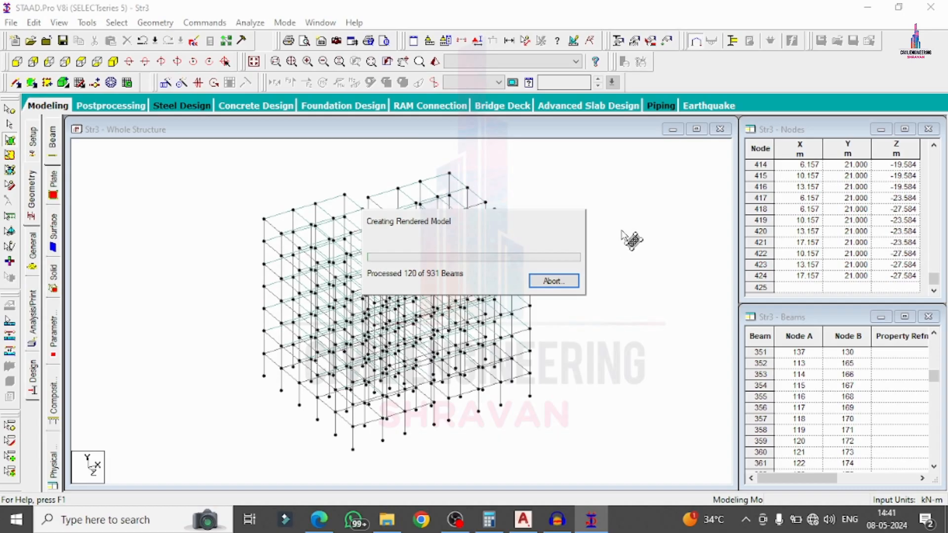
left_click_drag(597, 252, 499, 290)
left_click(820, 129)
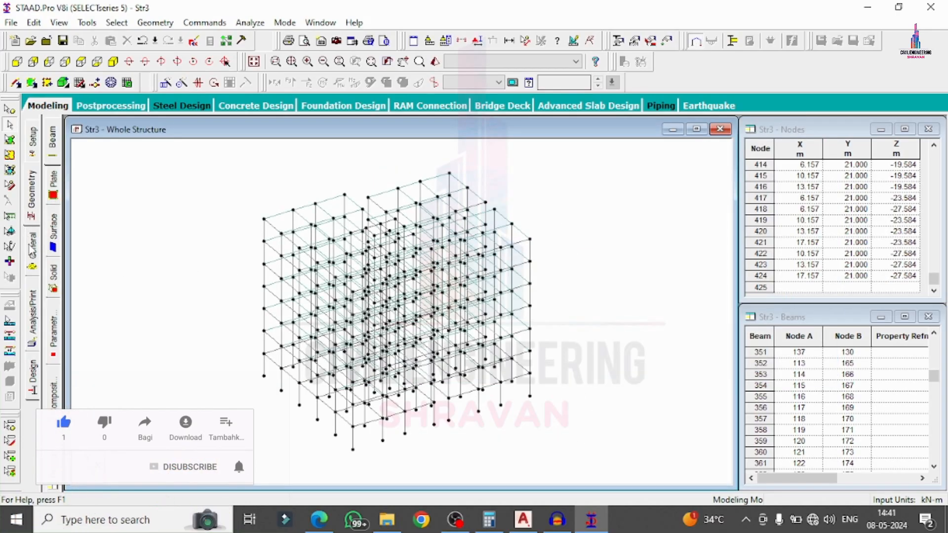
left_click(33, 247)
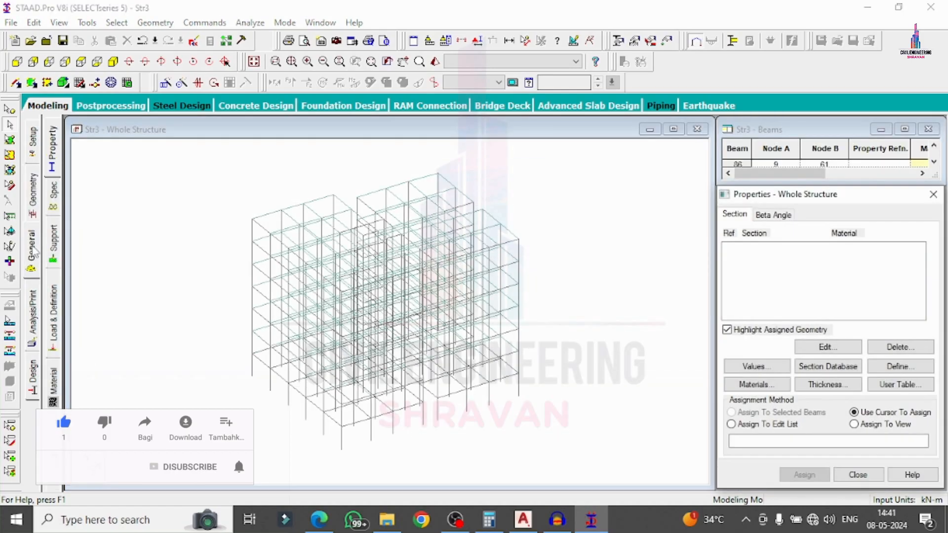
Define rectangular sections YD 0.5/ZD 0.23 and YD 0.5/ZD 0.5.
left_click(899, 366)
left_click(275, 150)
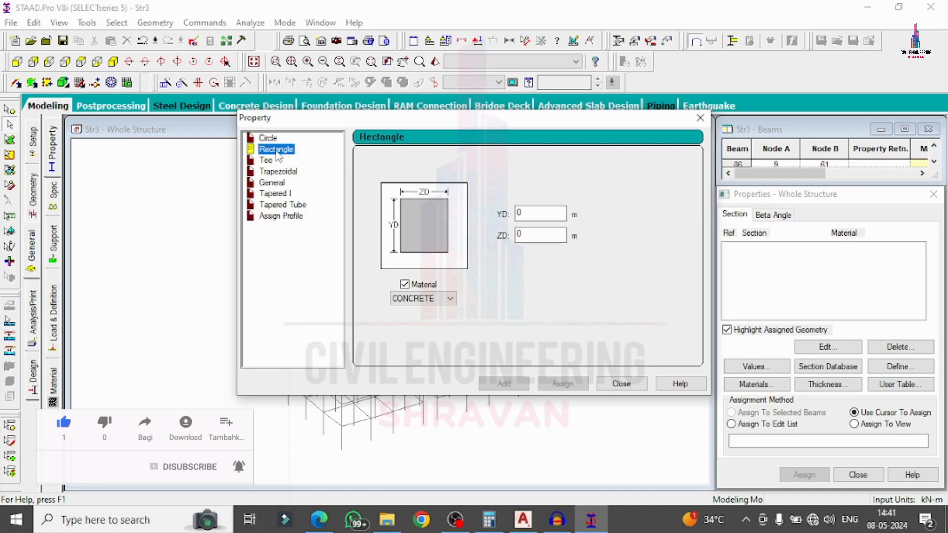
left_click(532, 212)
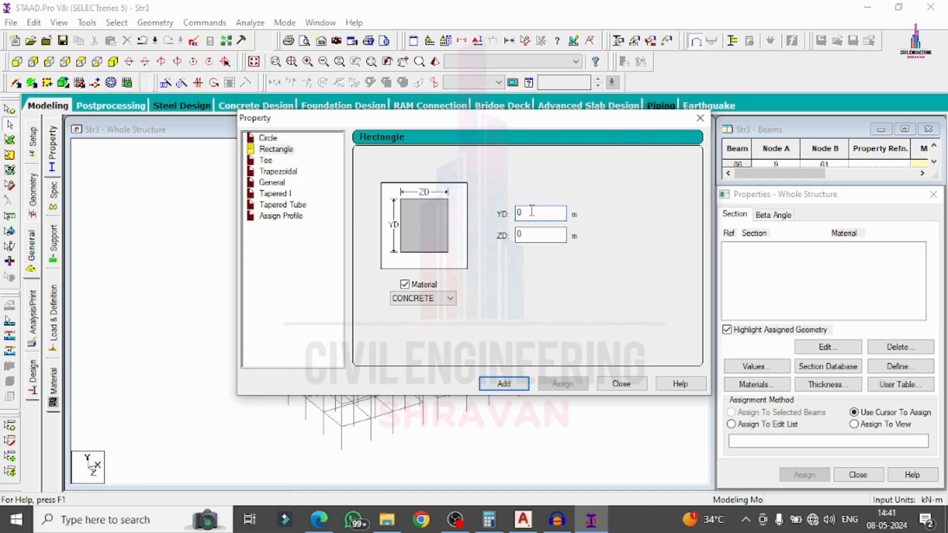
type(".5")
key("Tab")
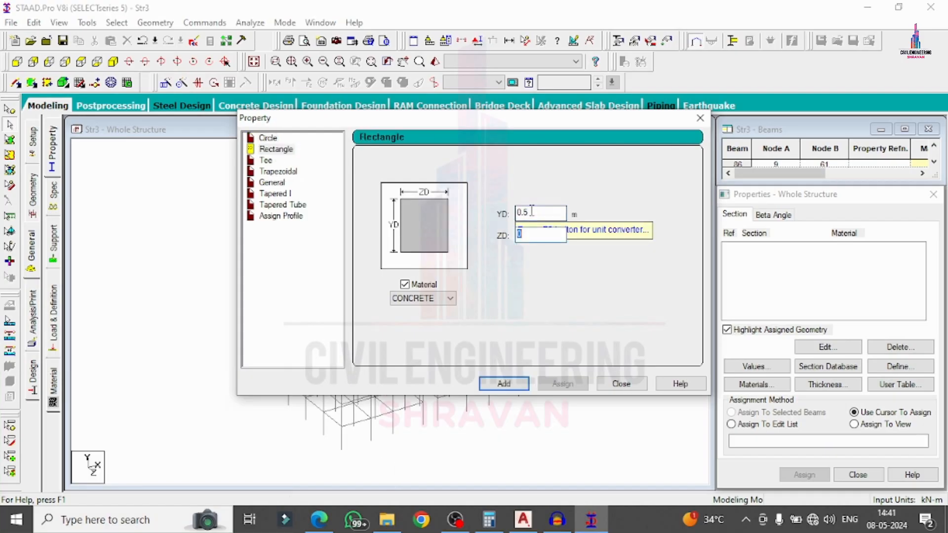
type("0.23")
key("Return")
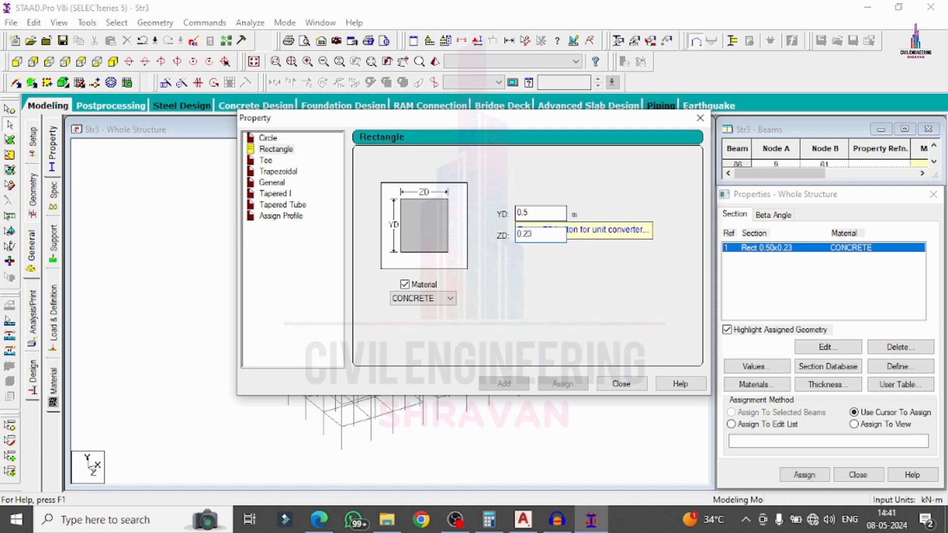
key("BackSpace")
key("BackSpace")
key("BackSpace")
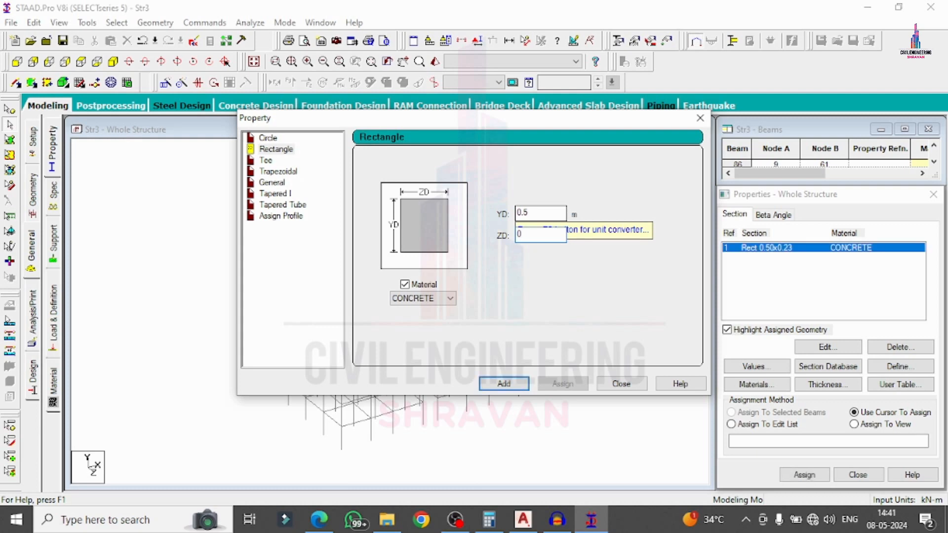
type(".5")
key("Return")
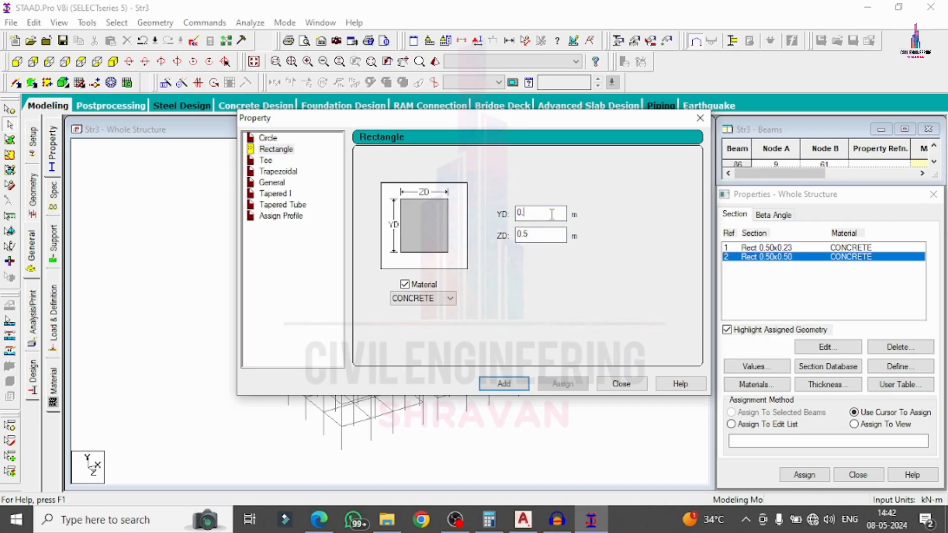
left_click(612, 383)
Add a 0.15 m plate thickness and pick Rect 0.50x0.50 for assigning.
left_click(822, 385)
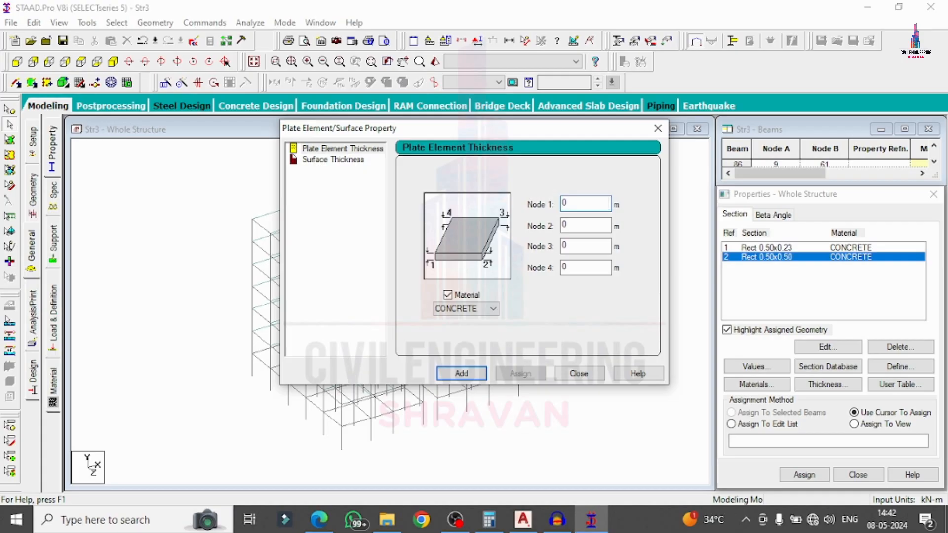
type(".15")
key("Return")
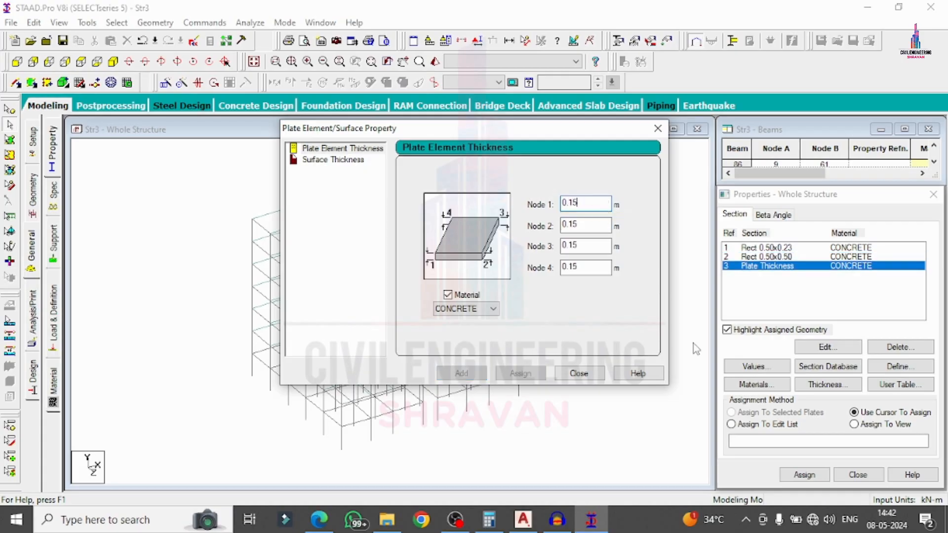
left_click(593, 377)
left_click(758, 257)
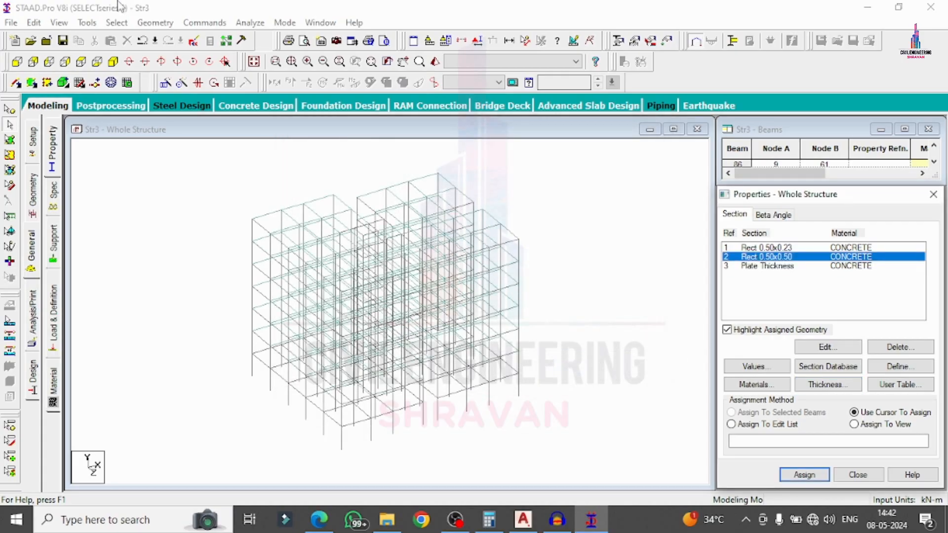
Assign Rect 0.50x0.50 to all columns parallel to Y.
left_click(117, 23)
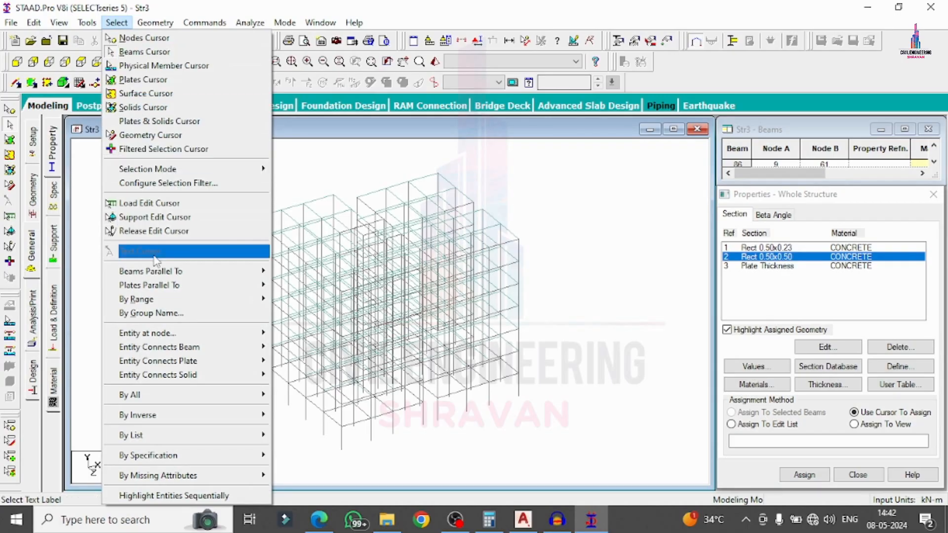
mouse_move(192, 269)
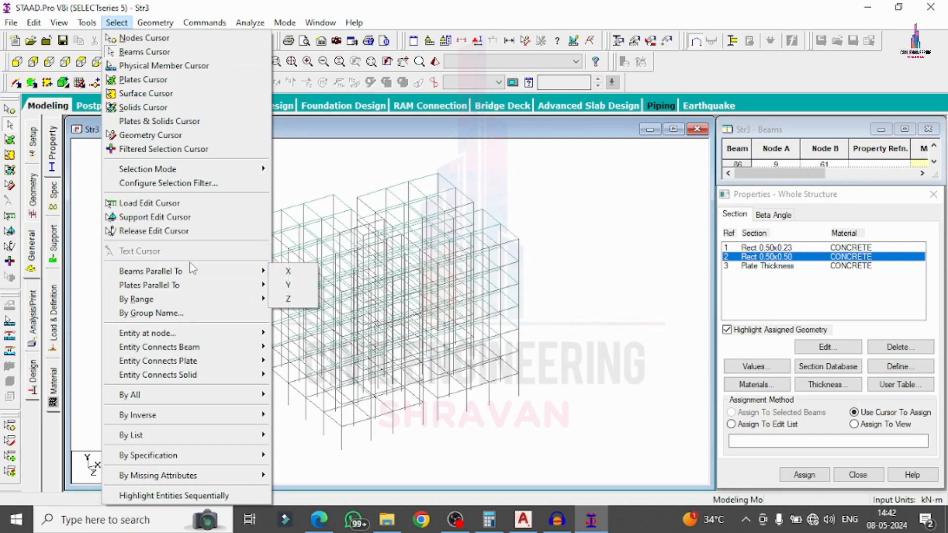
left_click(289, 284)
left_click(804, 474)
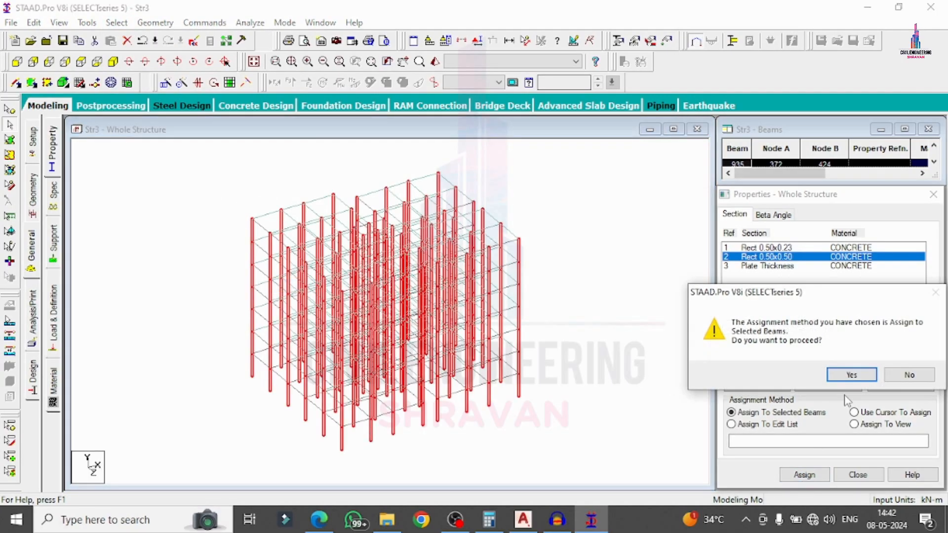
left_click(853, 374)
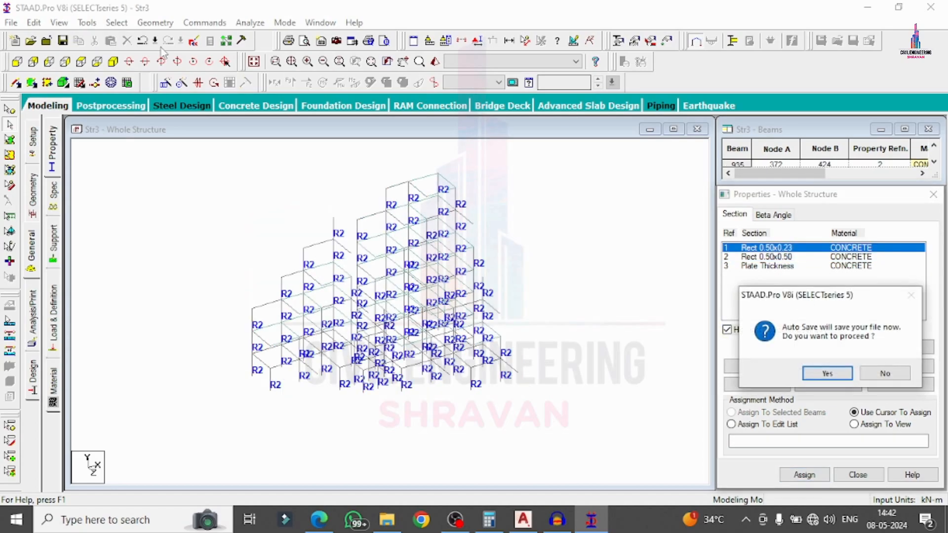
key("Return")
Assign Rect 0.50x0.23 to all beams parallel to X and Z.
left_click(117, 23)
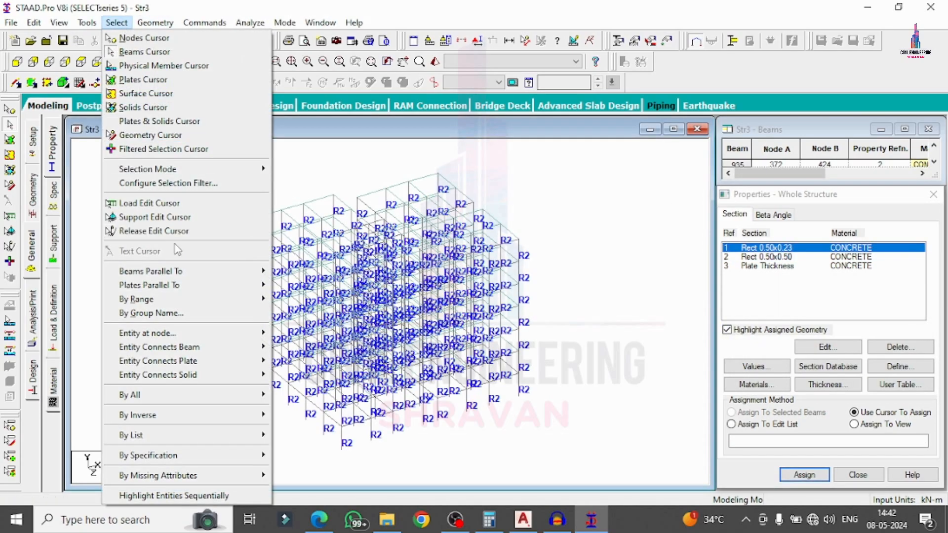
mouse_move(163, 272)
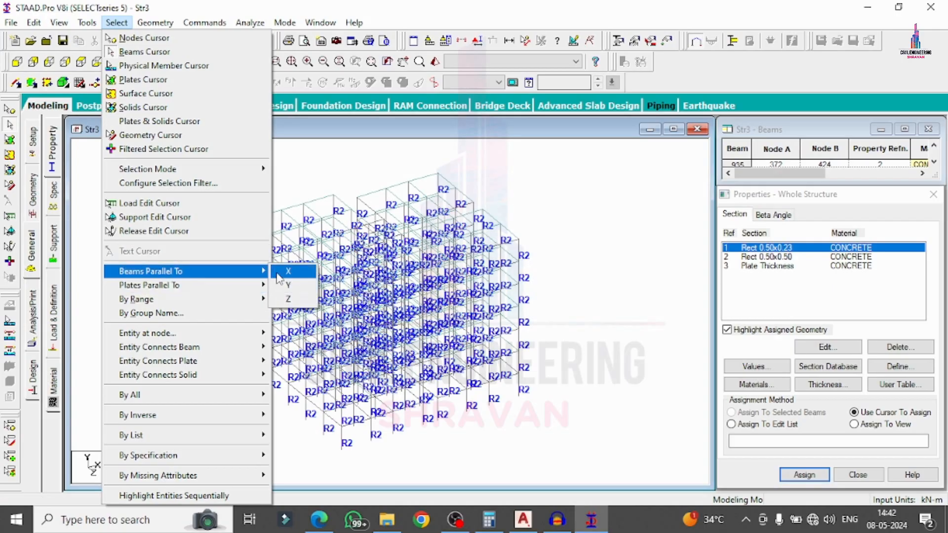
left_click(294, 273)
left_click(117, 23)
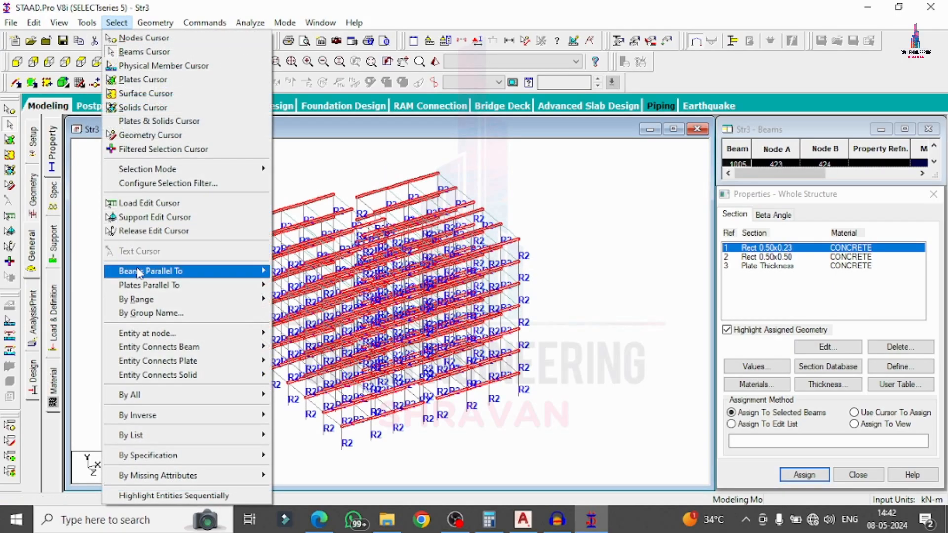
mouse_move(187, 271)
left_click(289, 298)
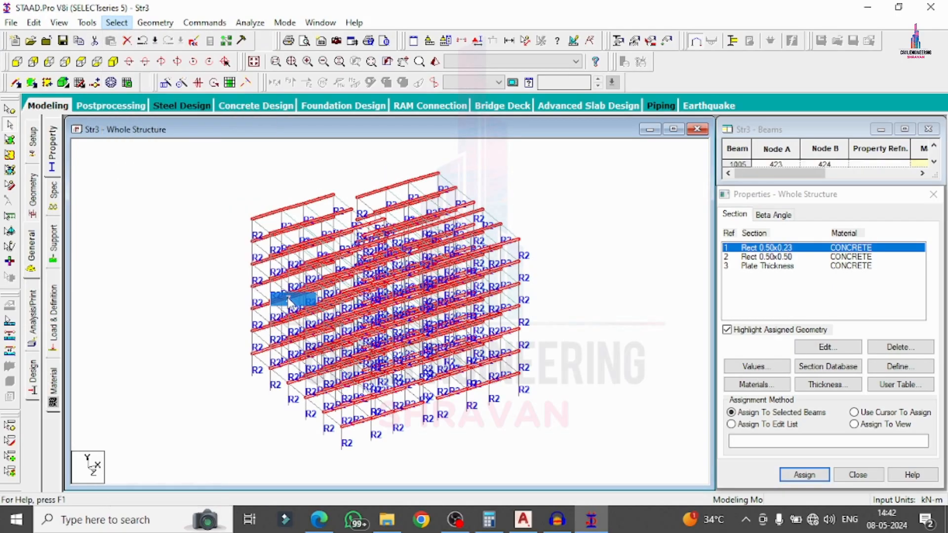
left_click(784, 475)
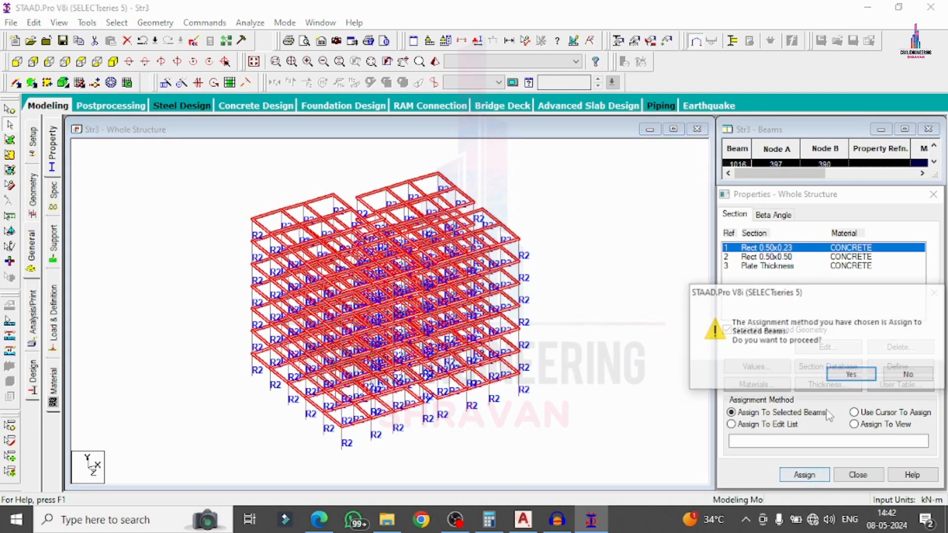
left_click(844, 373)
Assign the 0.15 m plate thickness to all plates in view.
left_click(669, 271)
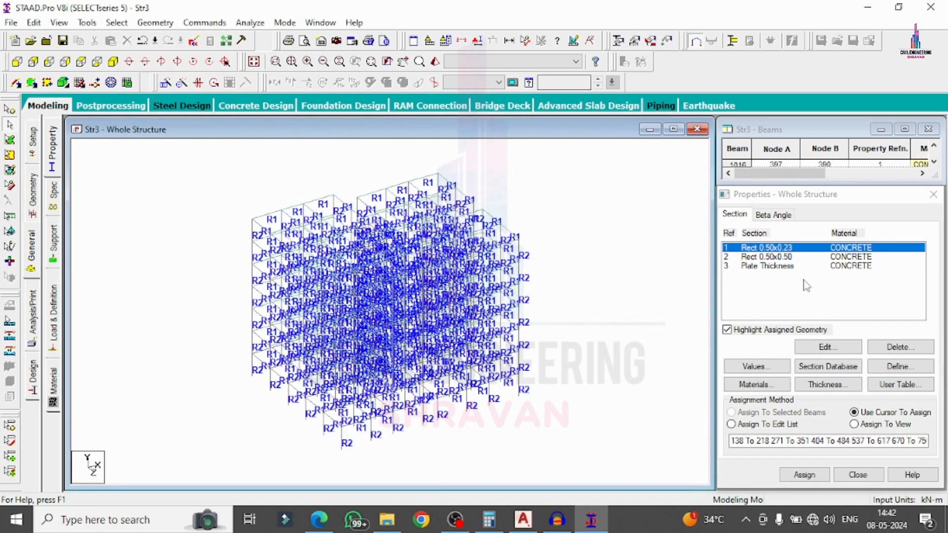
left_click(776, 267)
left_click(877, 425)
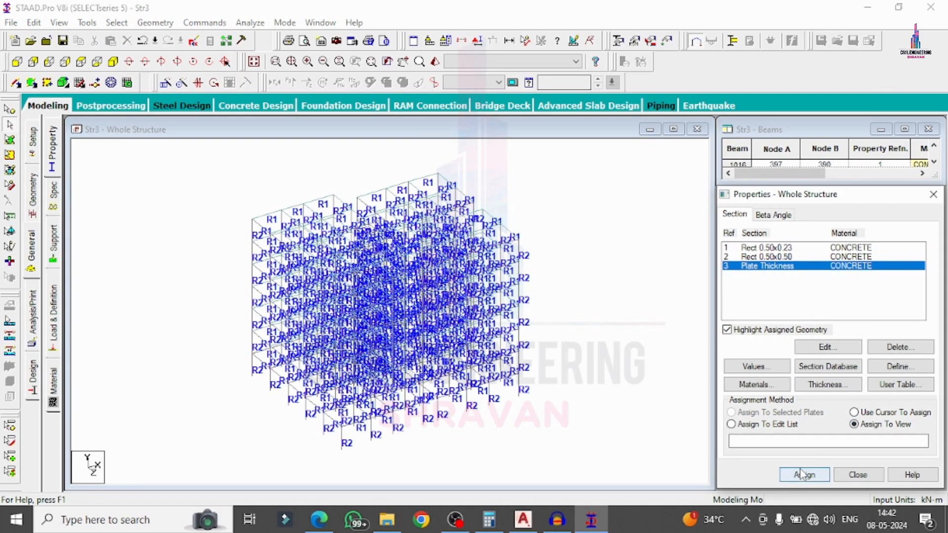
left_click(805, 474)
left_click(839, 373)
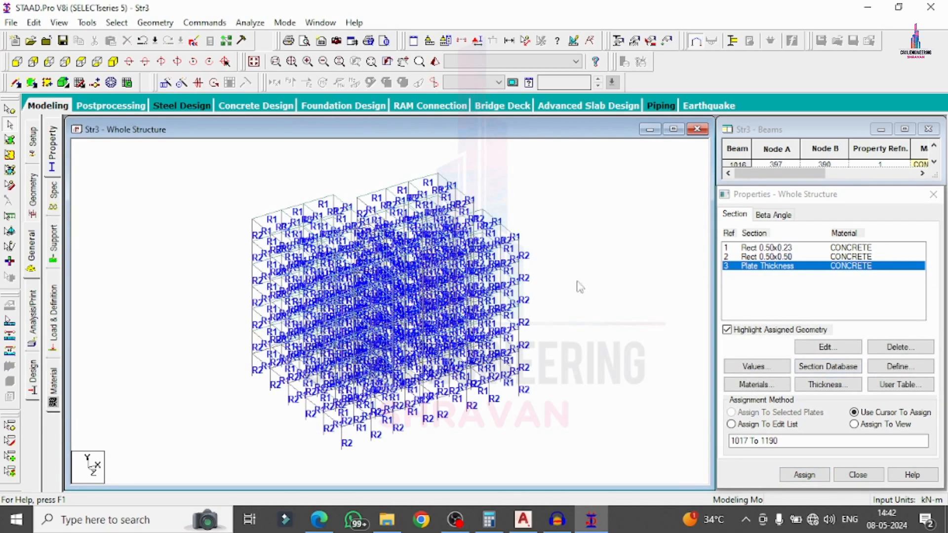
Create a fixed support as Support 2.
left_click(53, 240)
left_click(835, 378)
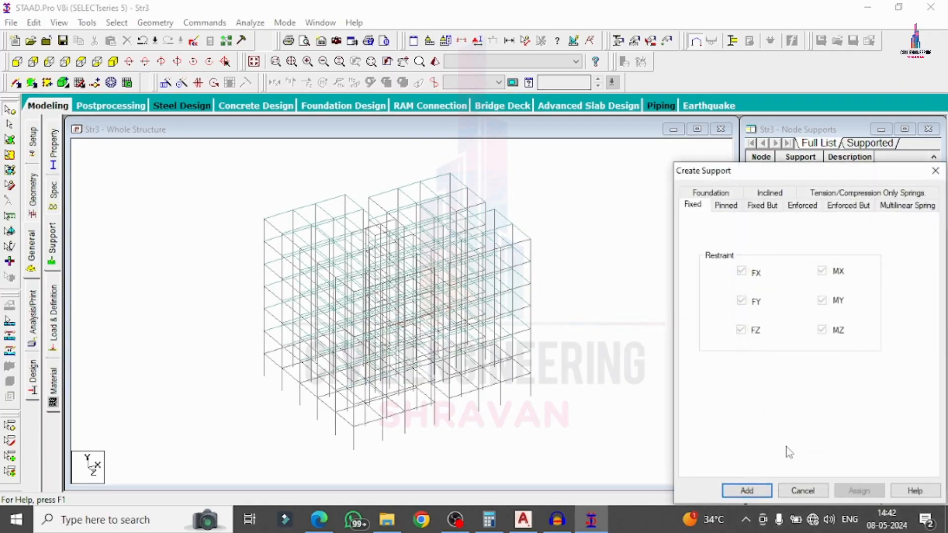
left_click(746, 490)
left_click(800, 288)
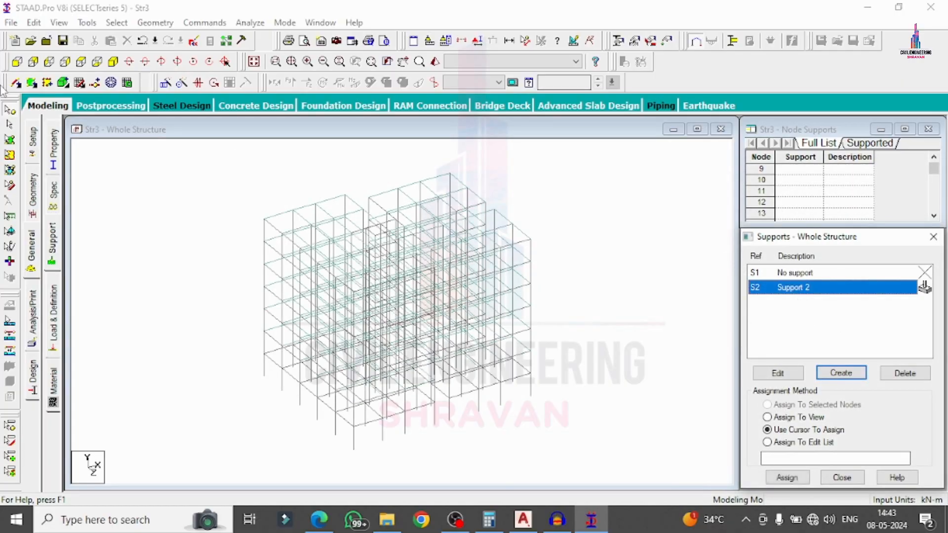
Assign Support 2 to the column base nodes selected in front elevation.
left_click(17, 62)
left_click_drag(208, 438, 568, 469)
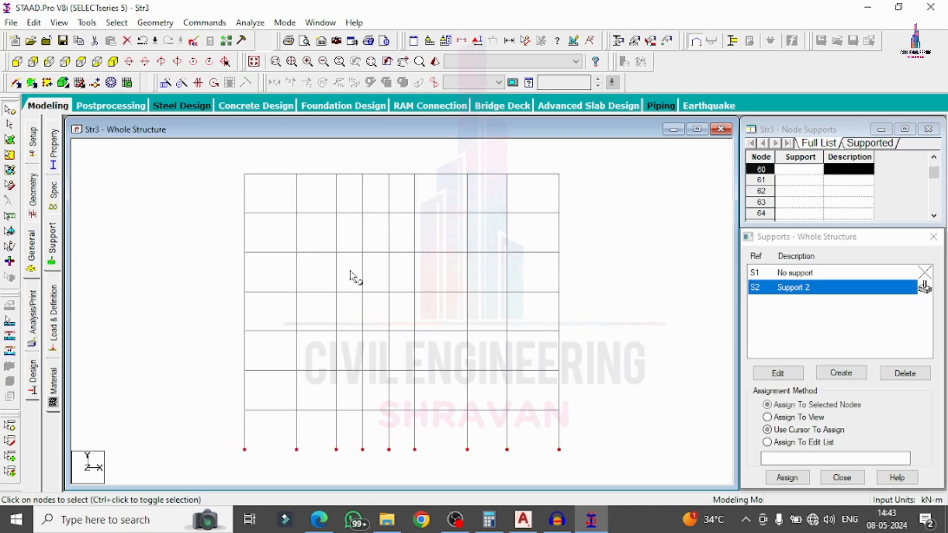
left_click(113, 61)
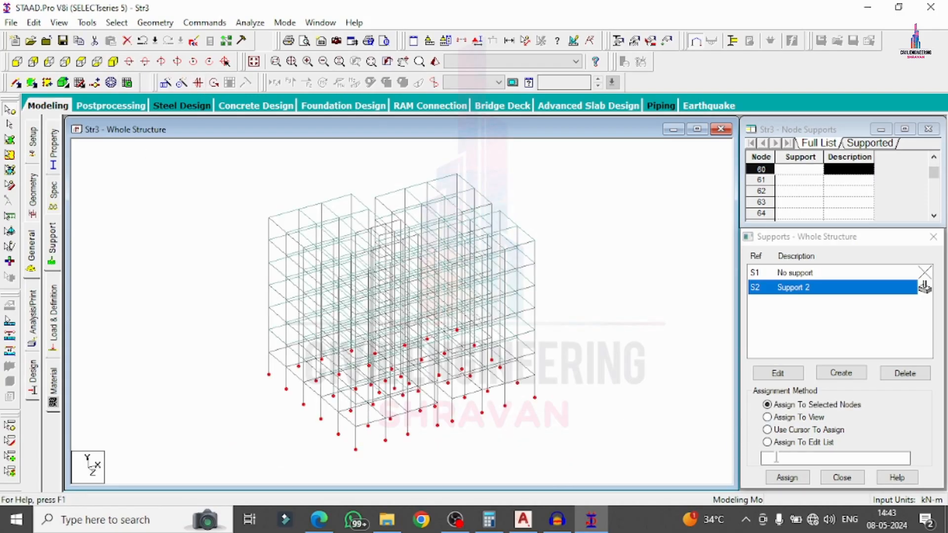
left_click(787, 477)
key("Return")
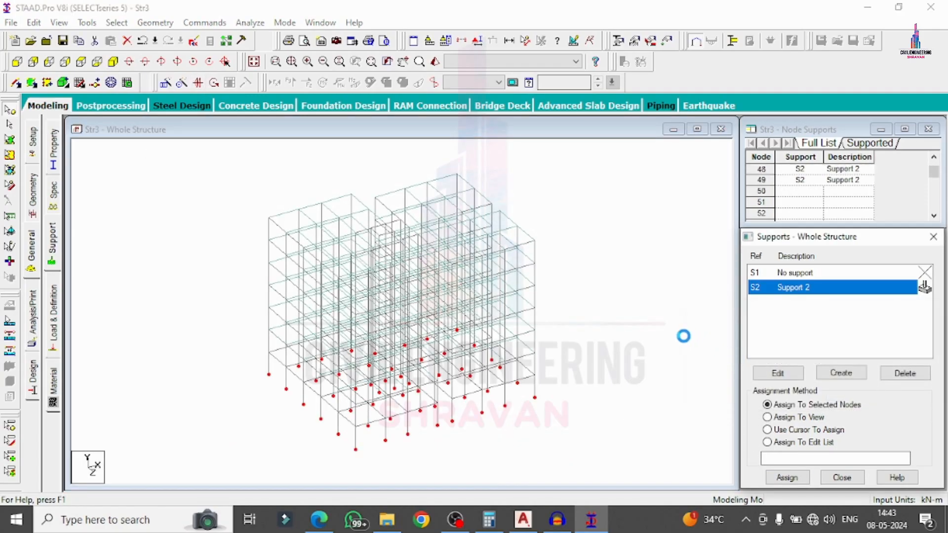
left_click(31, 83)
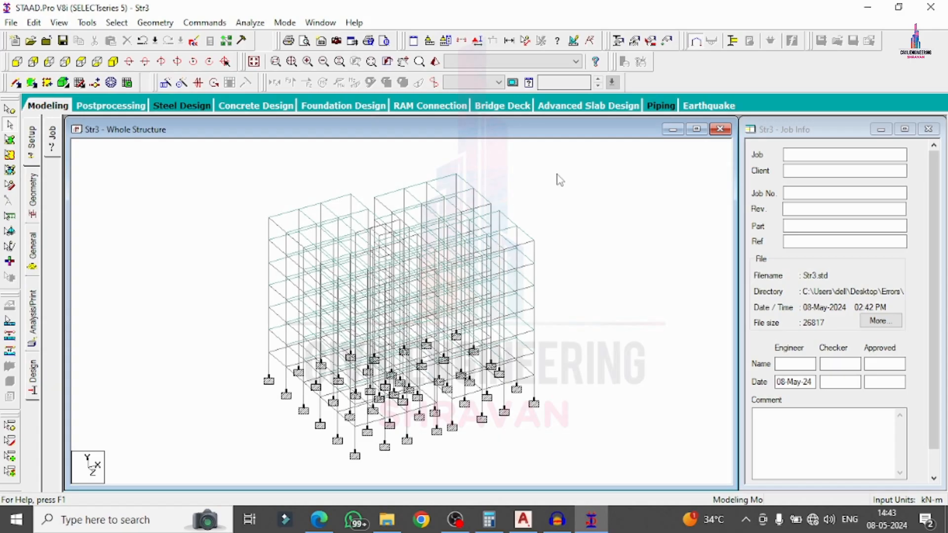
Render the frame in 3D, enlarge and rotate it near top-down, then return to General pages.
right_click(557, 176)
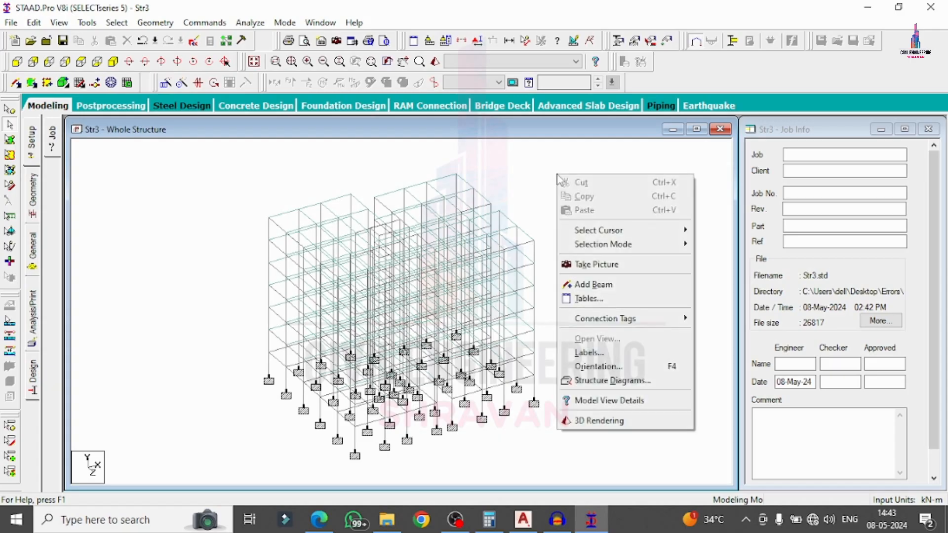
left_click(596, 420)
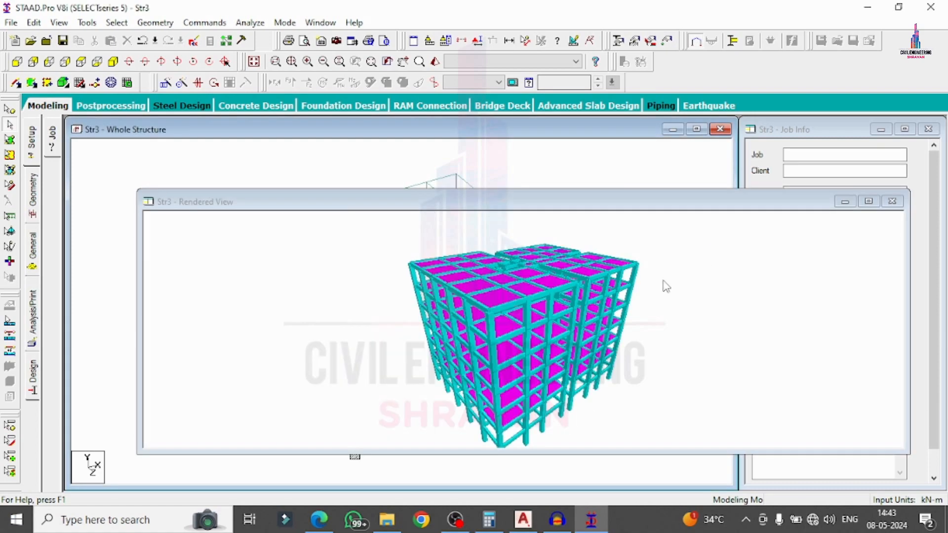
left_click(868, 201)
left_click_drag(799, 242, 603, 254)
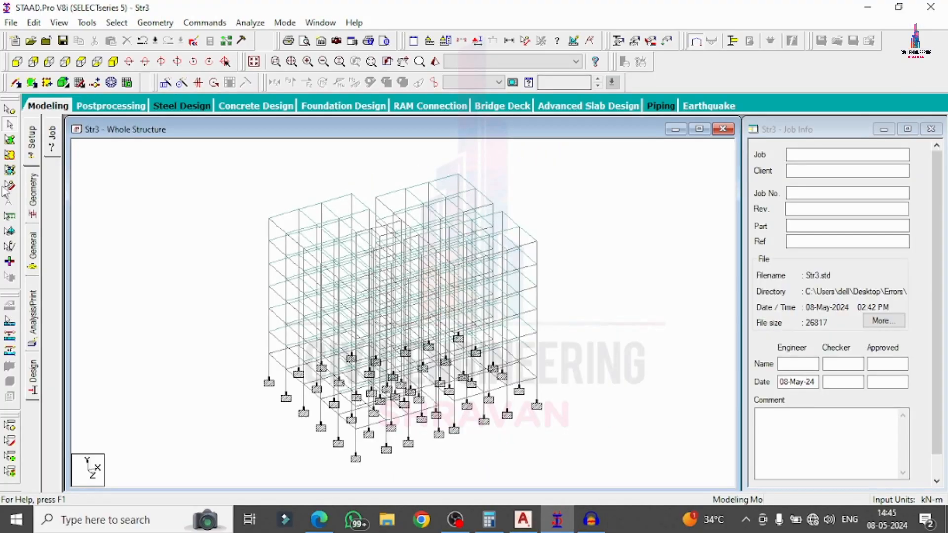
left_click(32, 249)
Add an IS 1893 - 2002/2005 seismic definition and open its parameter generator.
left_click(53, 313)
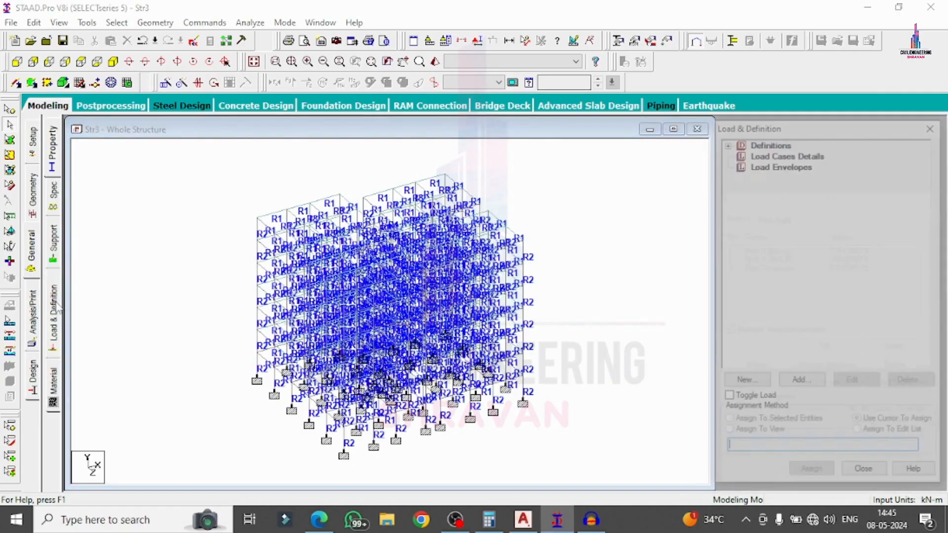
left_click(725, 142)
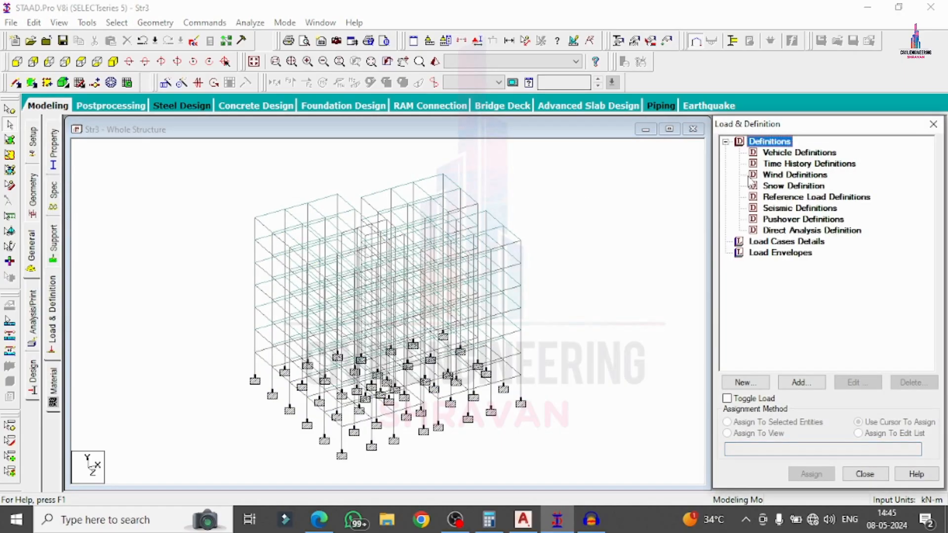
left_click(768, 208)
left_click(798, 382)
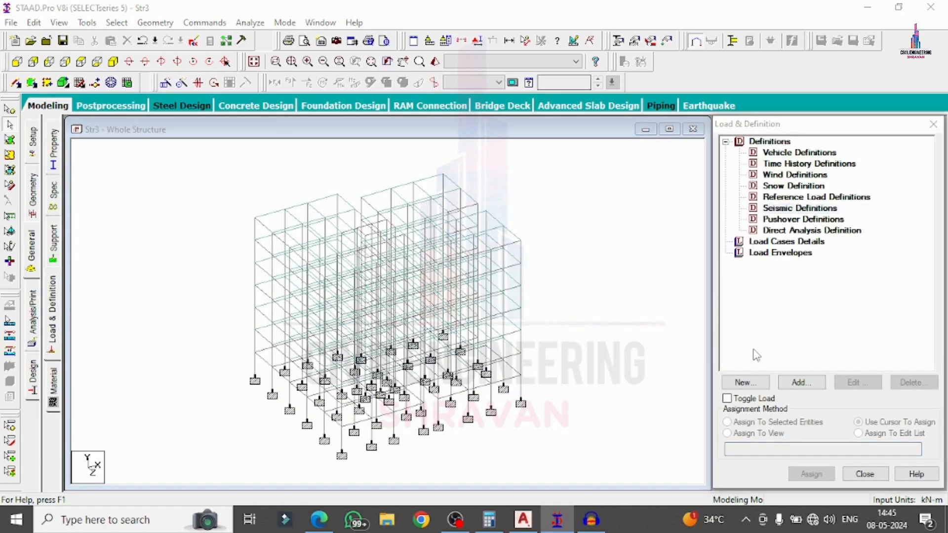
left_click(476, 142)
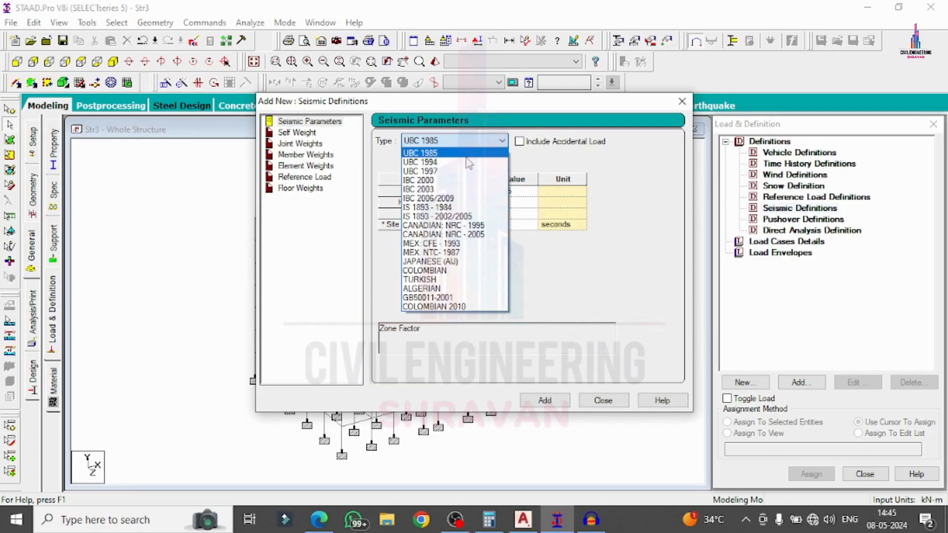
left_click(454, 218)
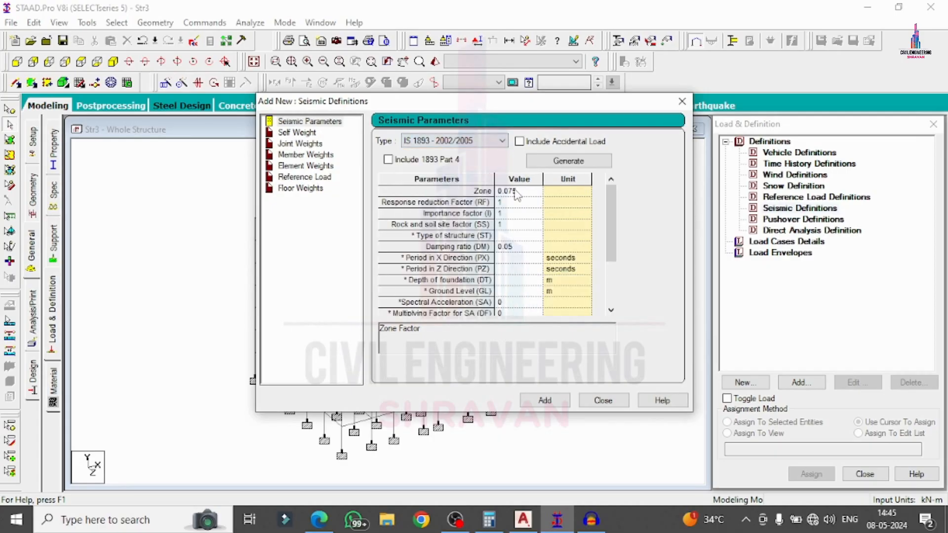
left_click(569, 164)
Choose zone V, Important Building and Medium Soil, then generate the seismic parameters.
left_click(176, 159)
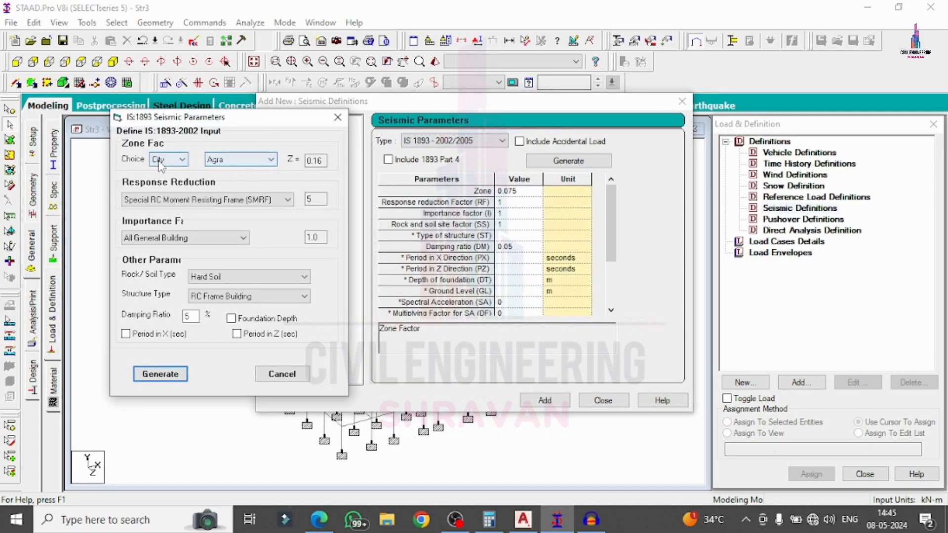
left_click(163, 181)
left_click(245, 160)
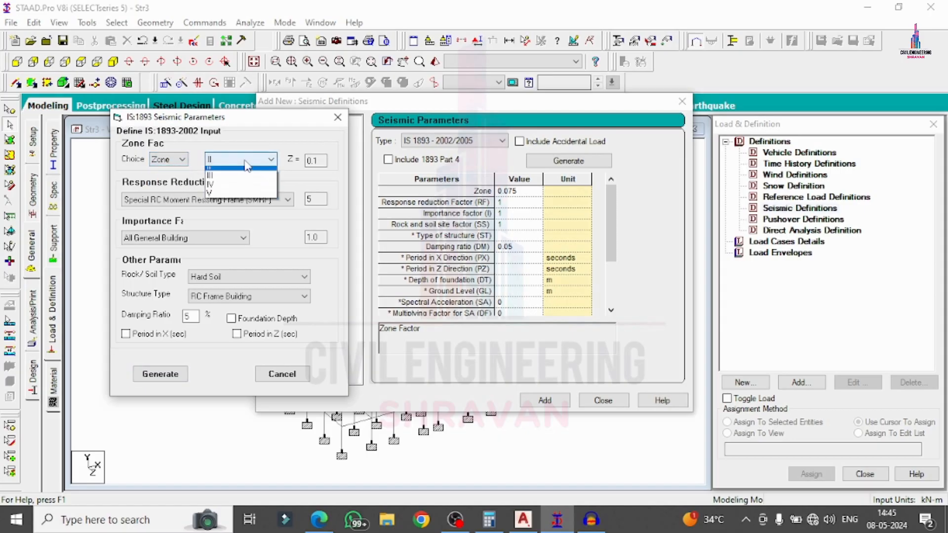
left_click(222, 194)
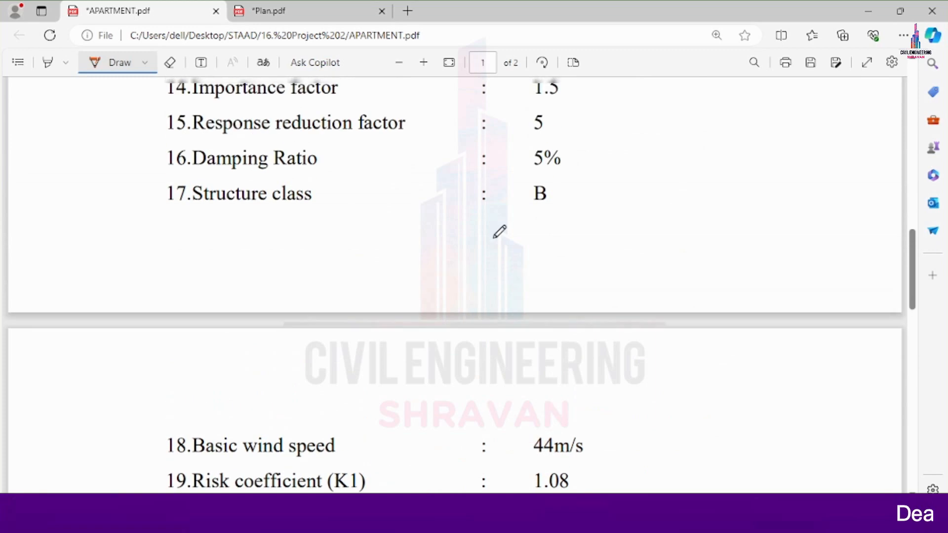
scroll(499, 231, "up", 3)
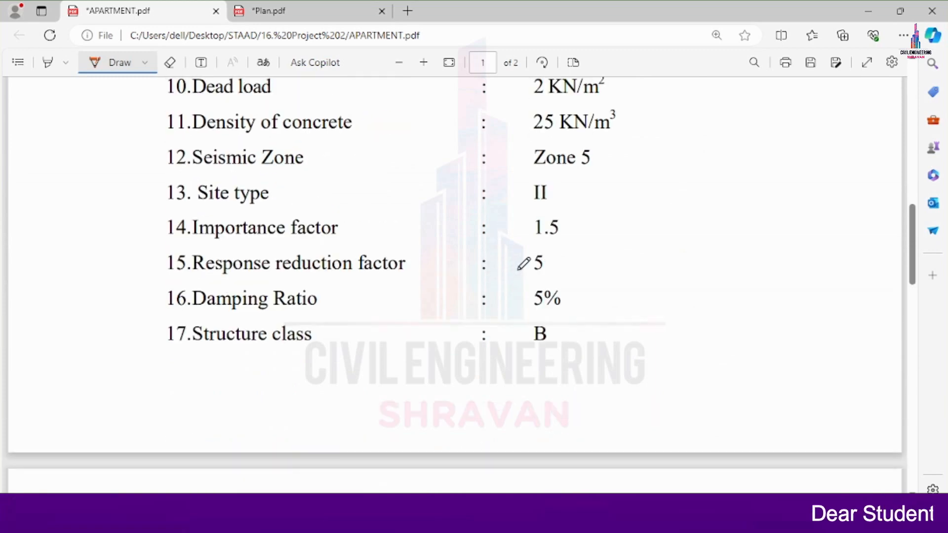
left_click_drag(517, 270, 566, 247)
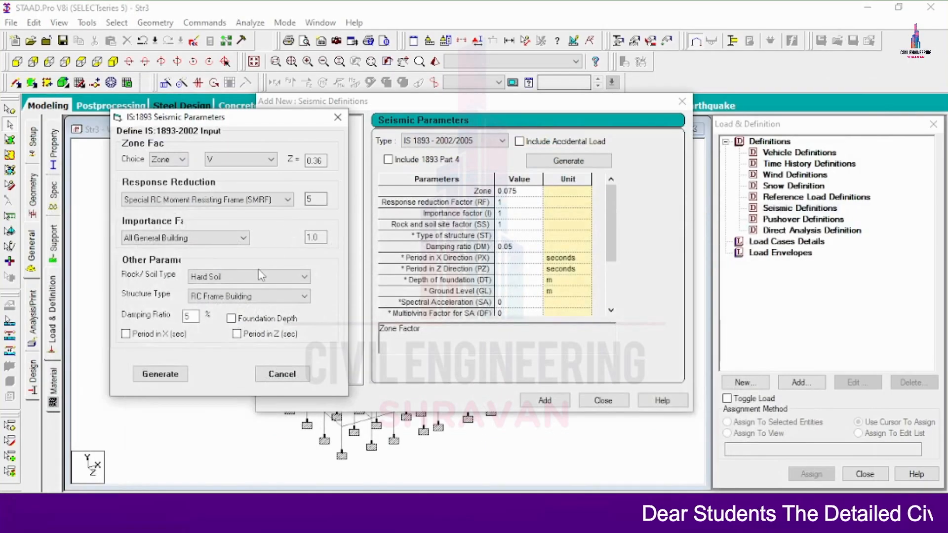
left_click(214, 239)
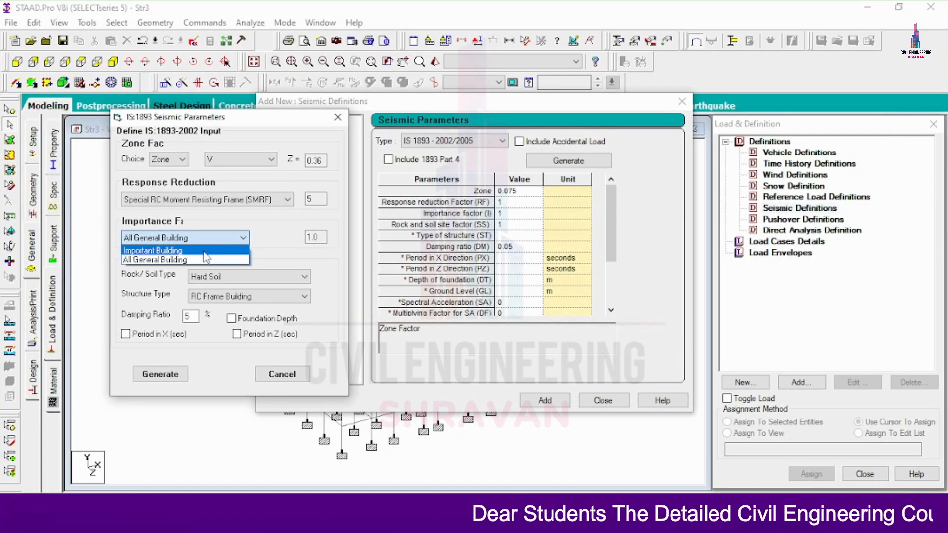
left_click(204, 251)
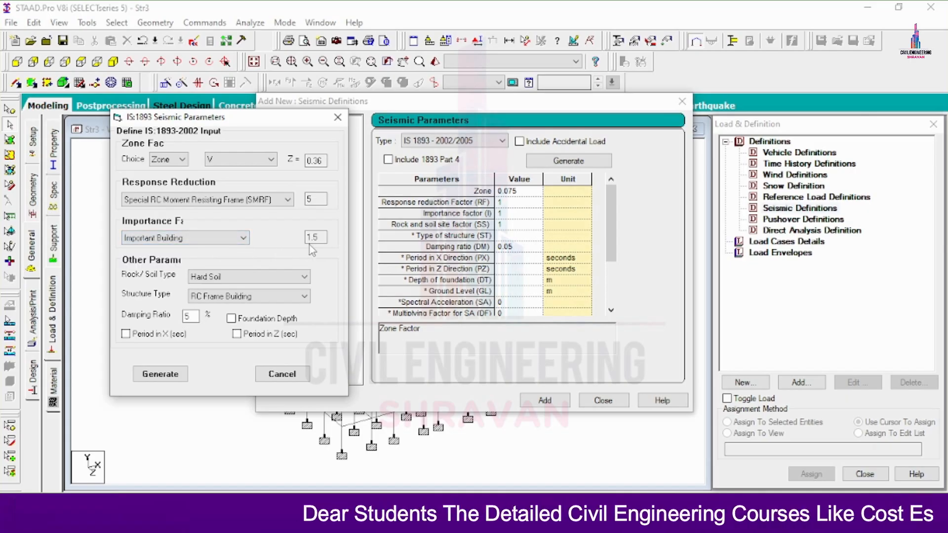
left_click(247, 282)
left_click(220, 295)
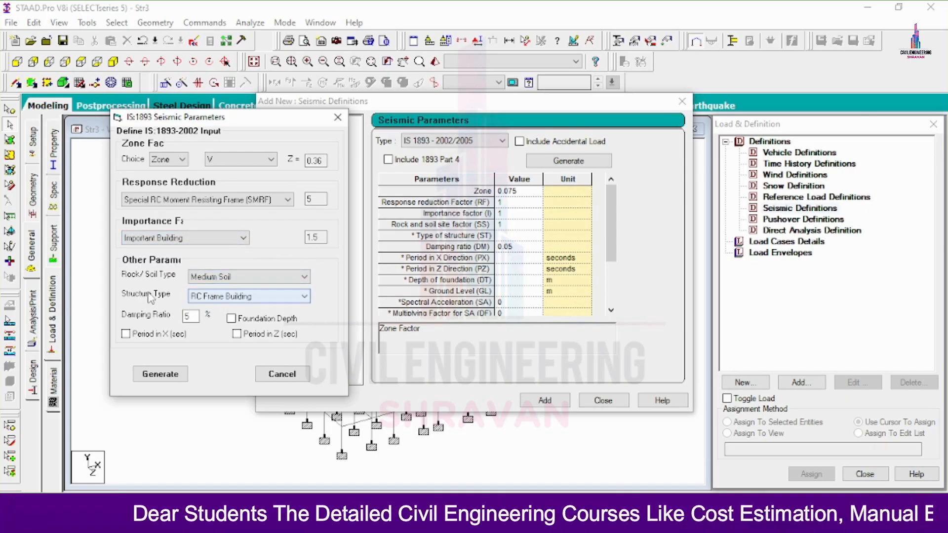
left_click(184, 371)
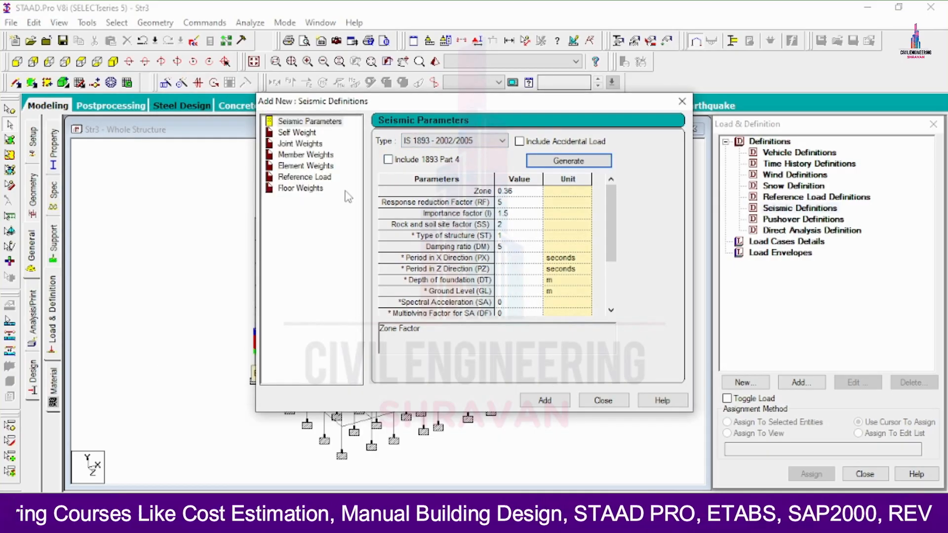
Add self weight with factor 1 to the seismic definition.
left_click(302, 134)
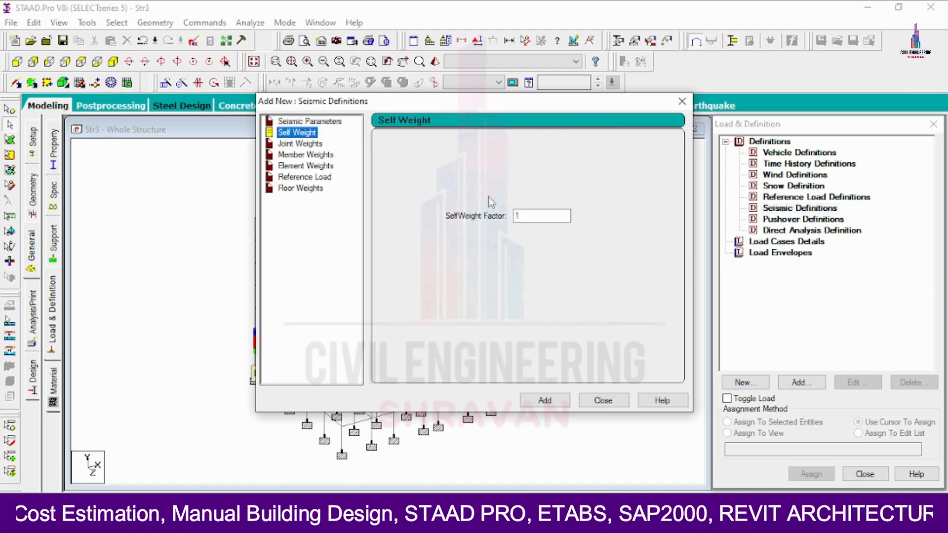
left_click(543, 400)
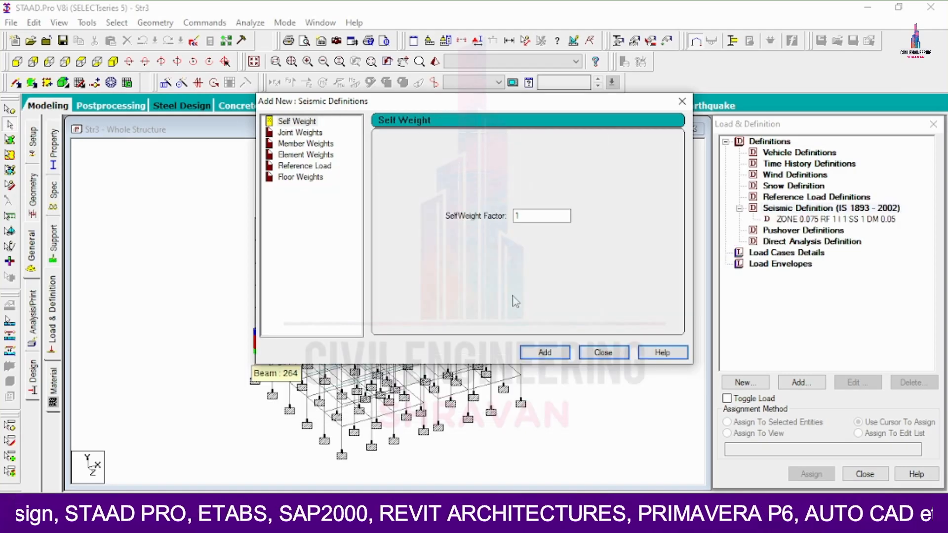
left_click(541, 352)
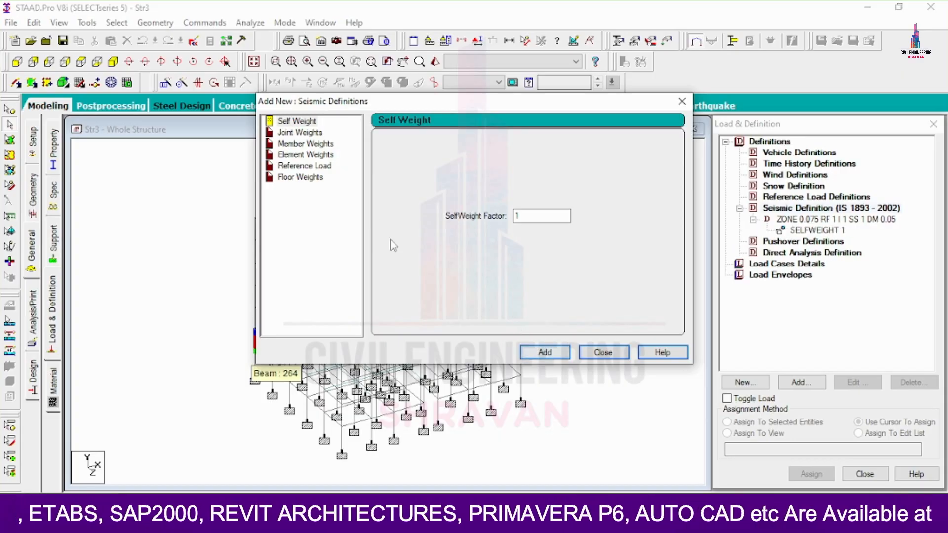
Add a uniform (UNI) member weight of 22.0524 kN/m, taking the value from the calculator.
left_click(306, 143)
left_click(509, 173)
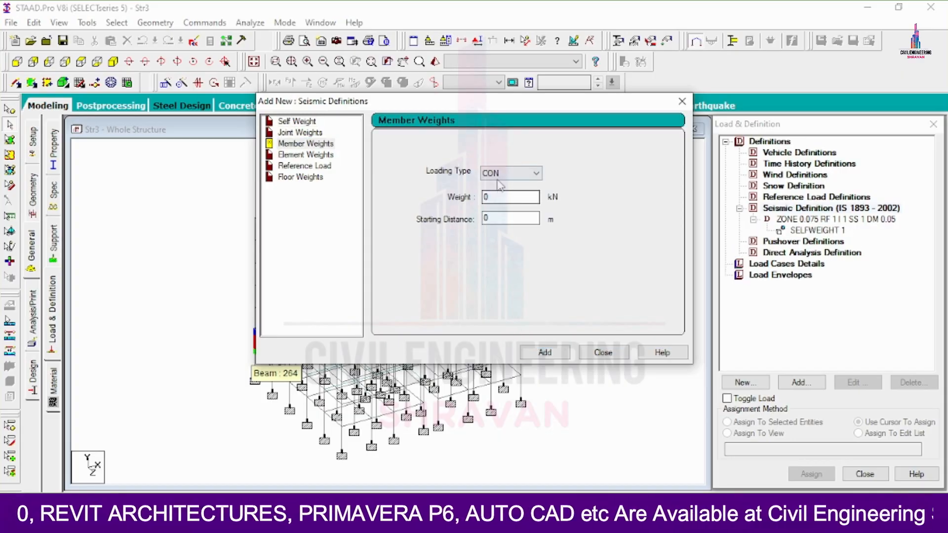
left_click(500, 195)
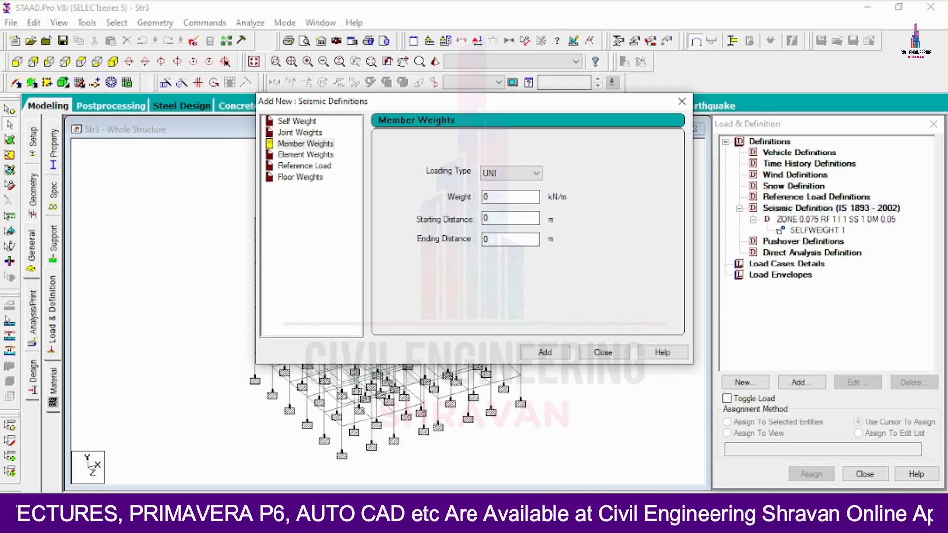
key("alt+Tab")
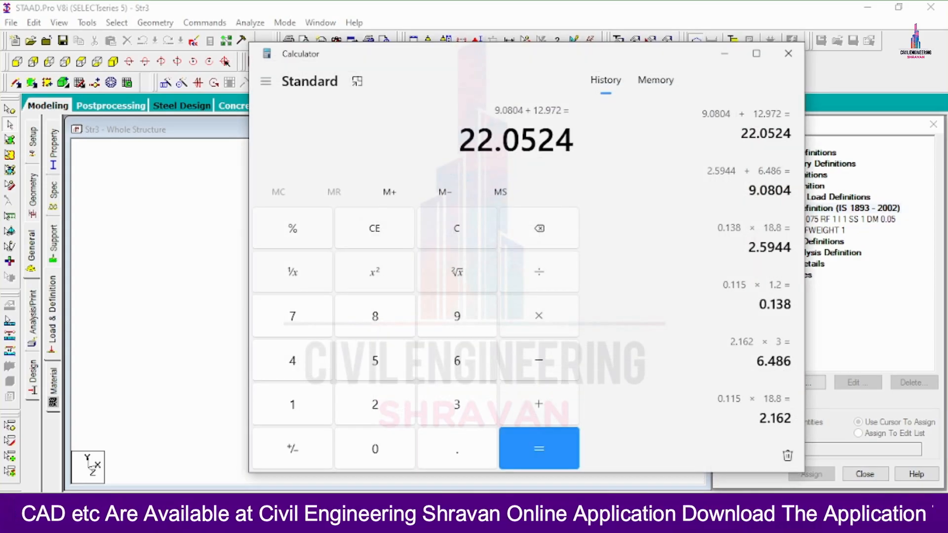
key("alt+Tab")
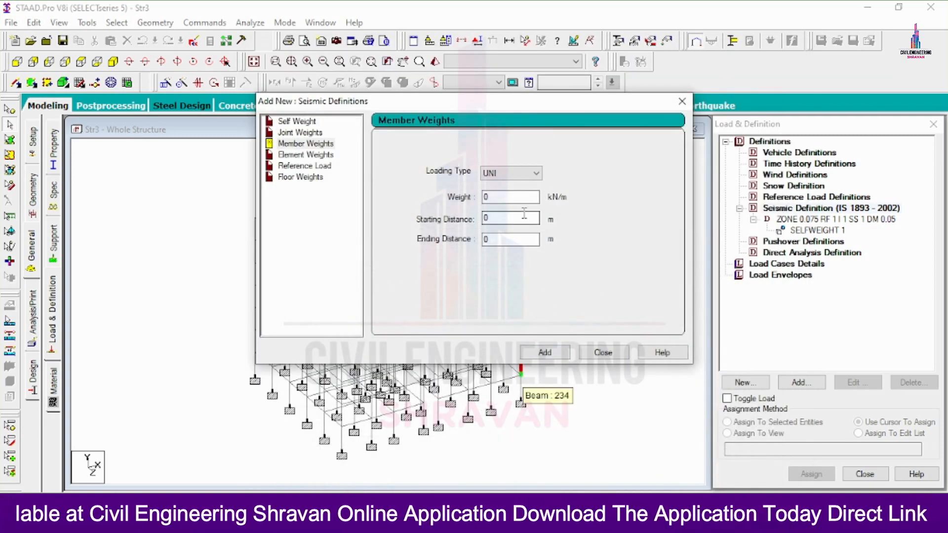
double_click(516, 197)
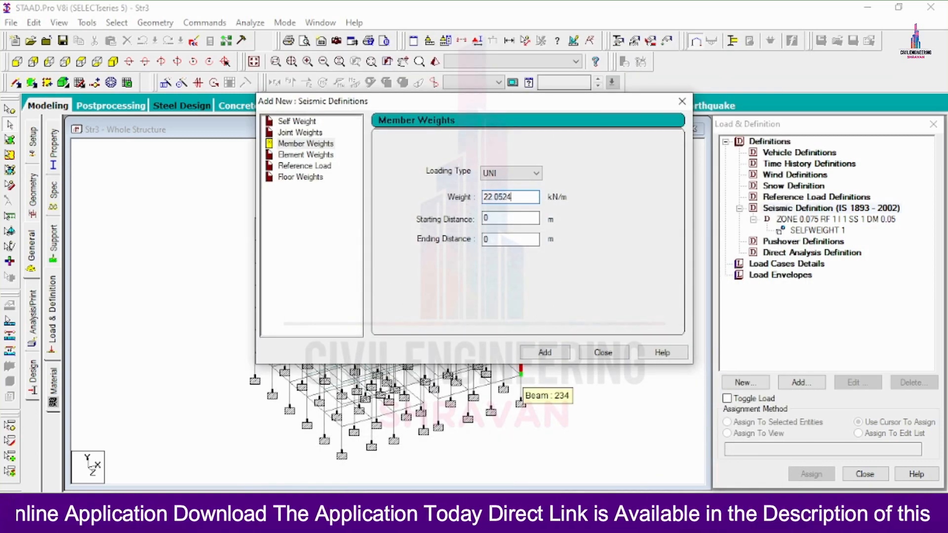
left_click(544, 352)
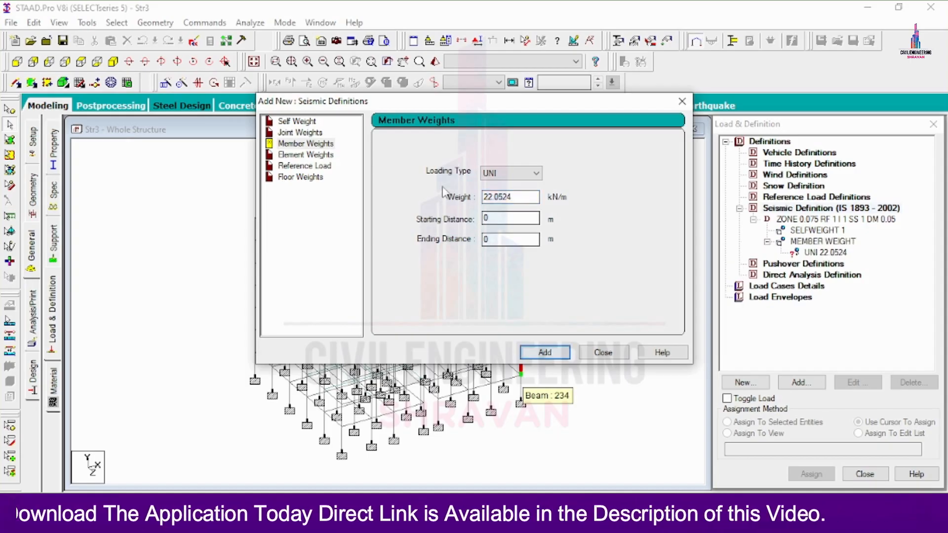
left_click(311, 178)
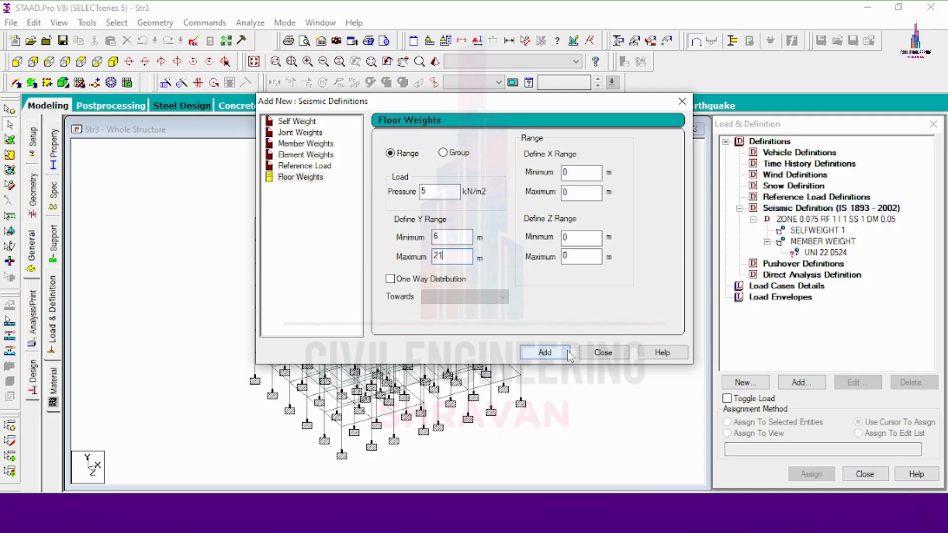
Add the 5 kN/m² floor weight for 6–21 m, then assign UNI 22.0524 to all beams parallel to X and Z.
left_click(544, 352)
left_click(603, 352)
left_click(826, 252)
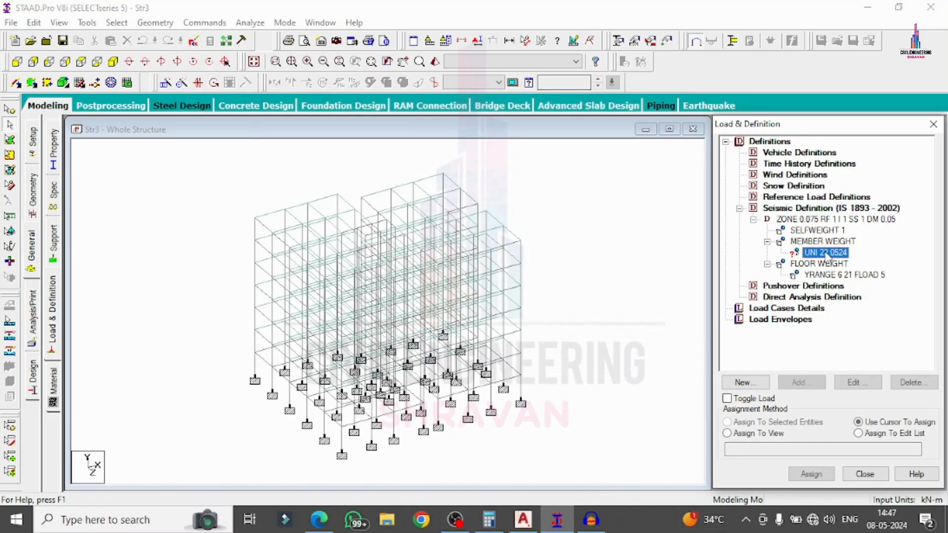
left_click(117, 22)
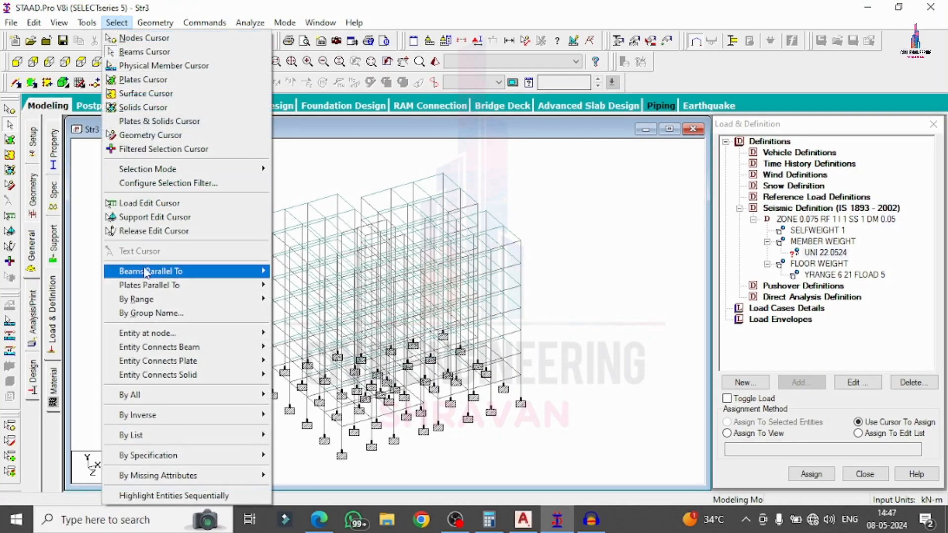
mouse_move(197, 271)
left_click(288, 272)
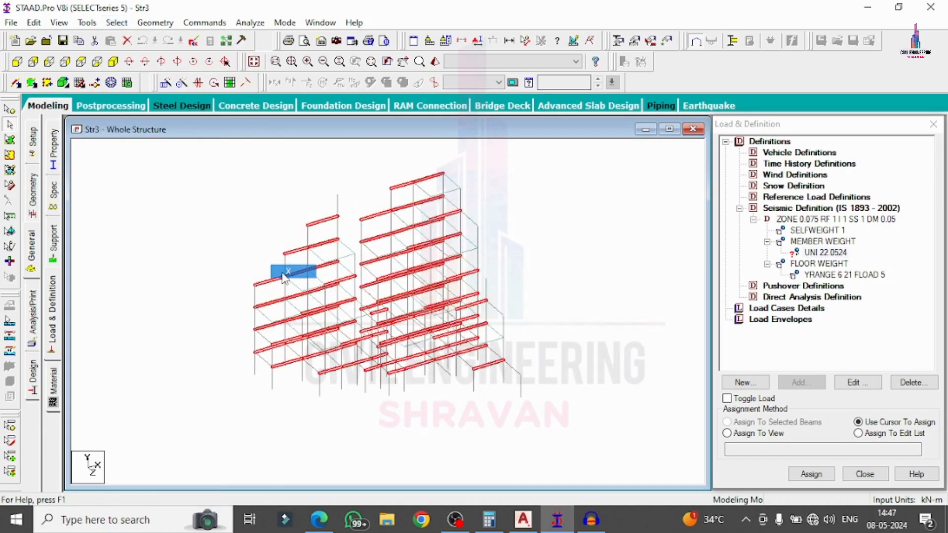
left_click(114, 22)
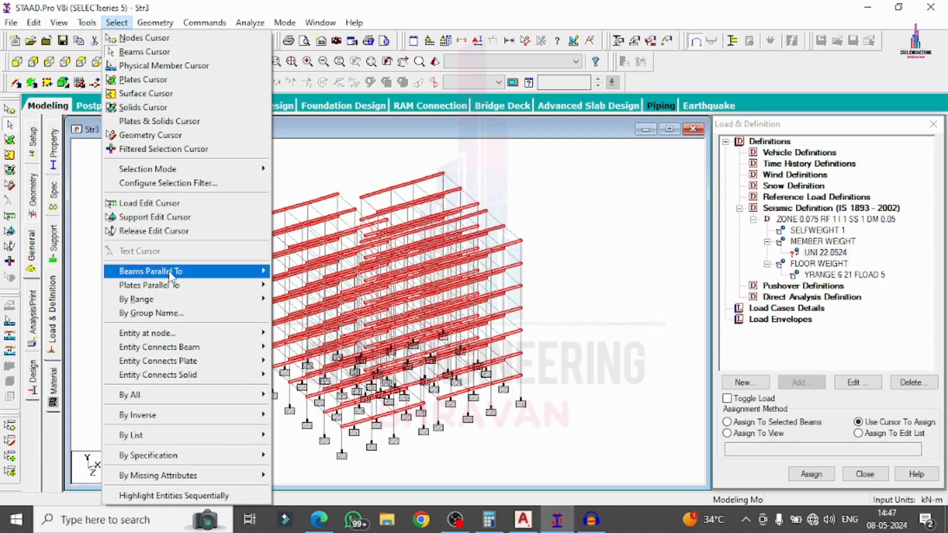
mouse_move(173, 273)
left_click(302, 302)
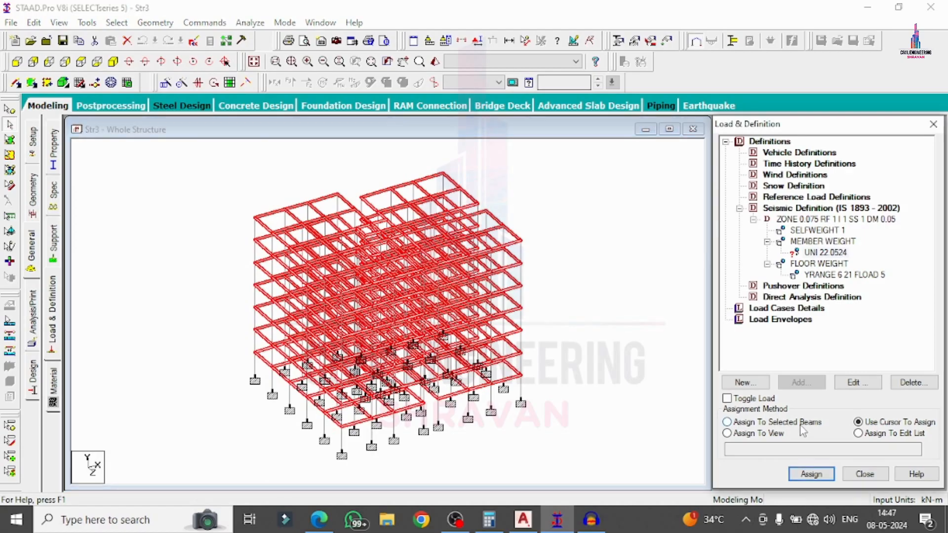
left_click(811, 474)
left_click(847, 339)
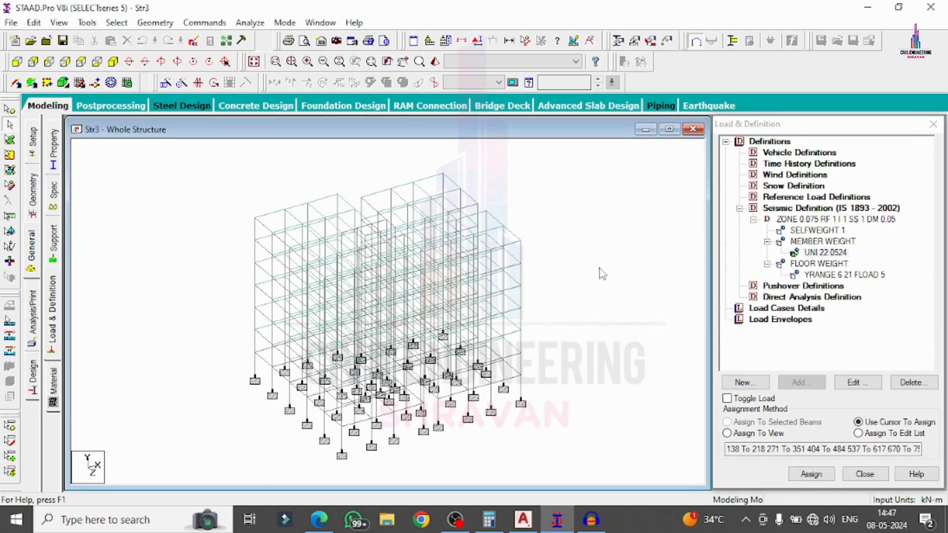
left_click(778, 175)
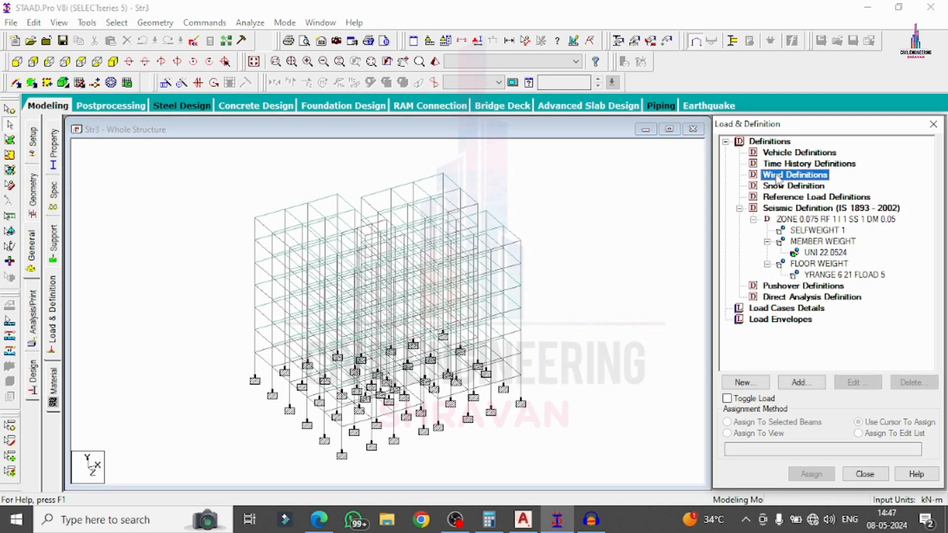
Create wind load type 1 named WIND 1.
left_click(801, 382)
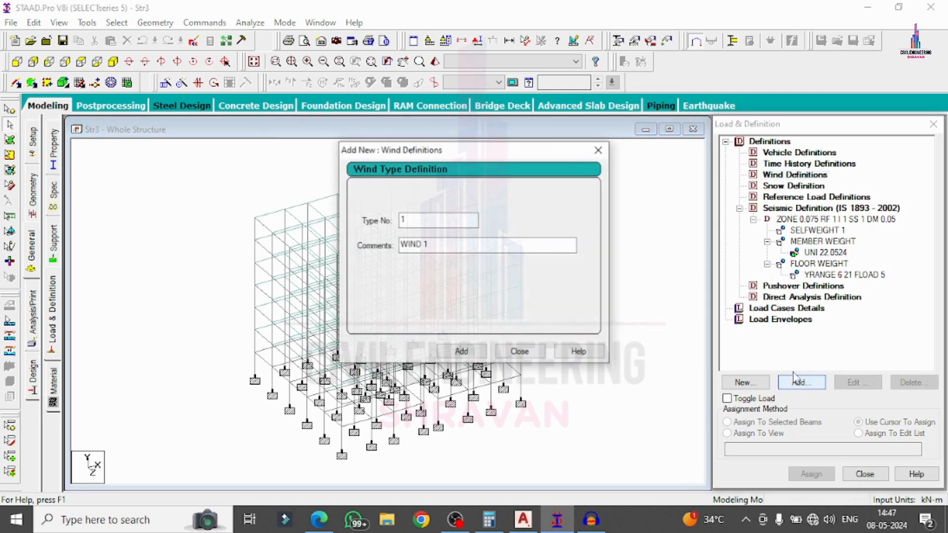
left_click(457, 352)
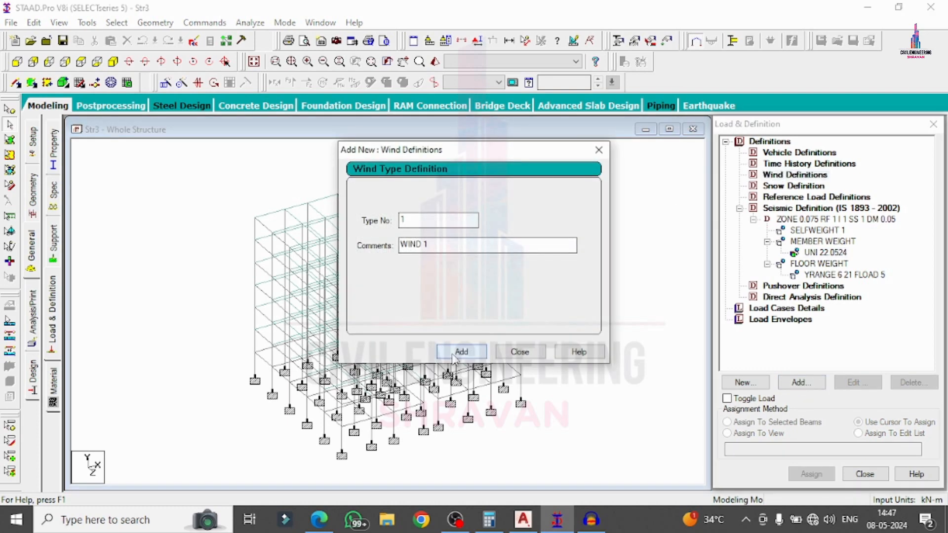
left_click(520, 352)
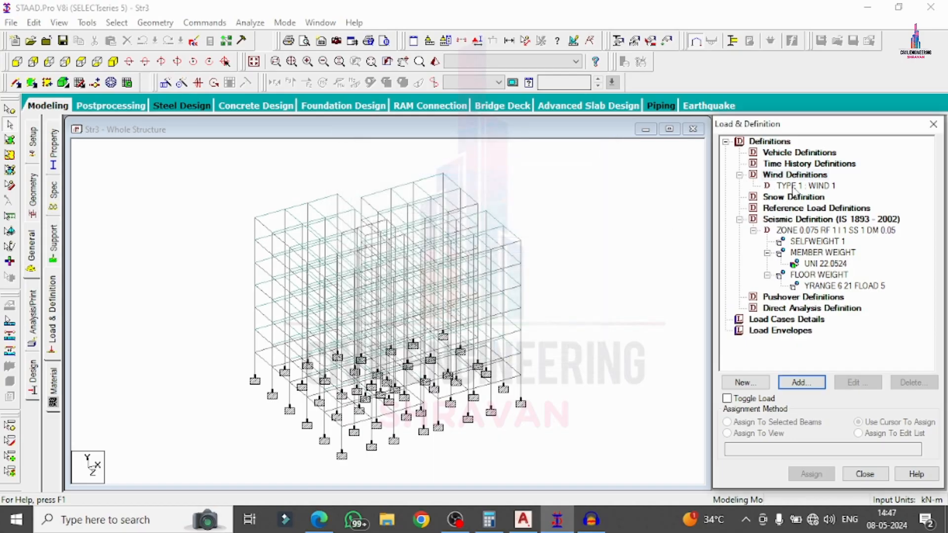
left_click(794, 187)
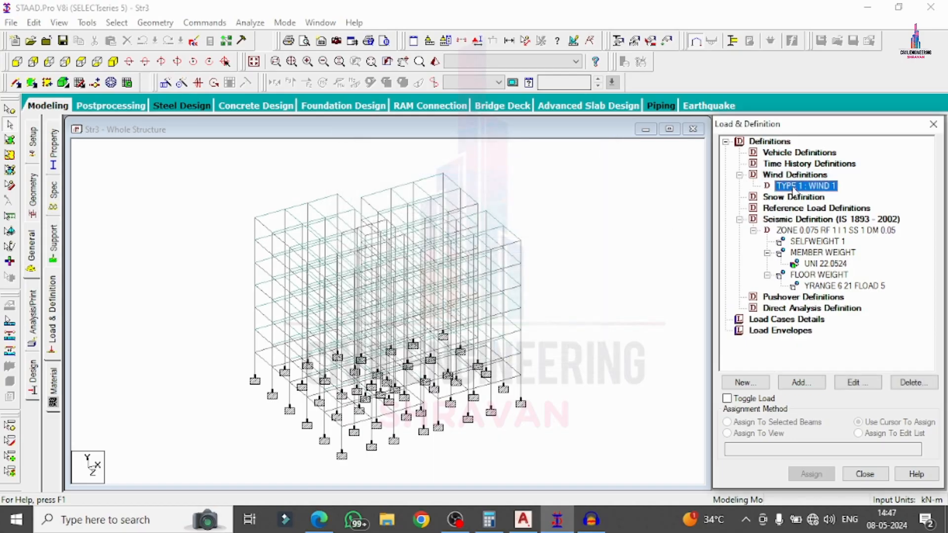
Enter the custom wind intensity profile: 1.8 at 21 m, 1.5 at 18 m, 1.2 at 15 m, 1 at 9 m.
left_click(801, 382)
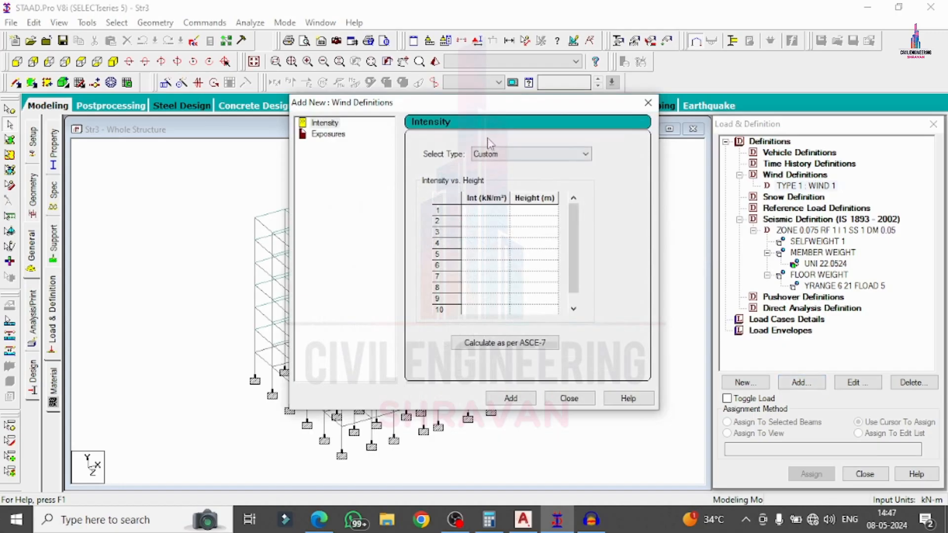
left_click(478, 212)
type("1.8")
key("Tab")
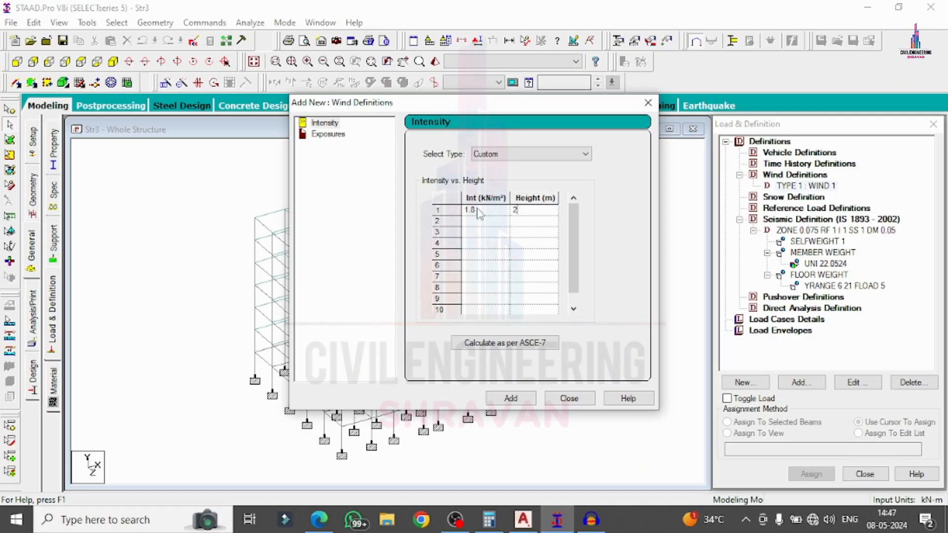
key("Return")
key("Return")
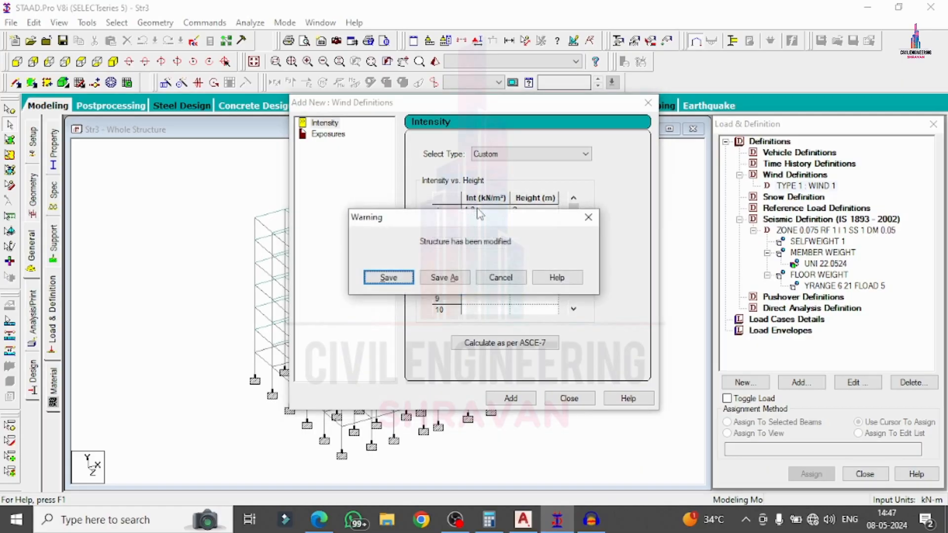
type("2")
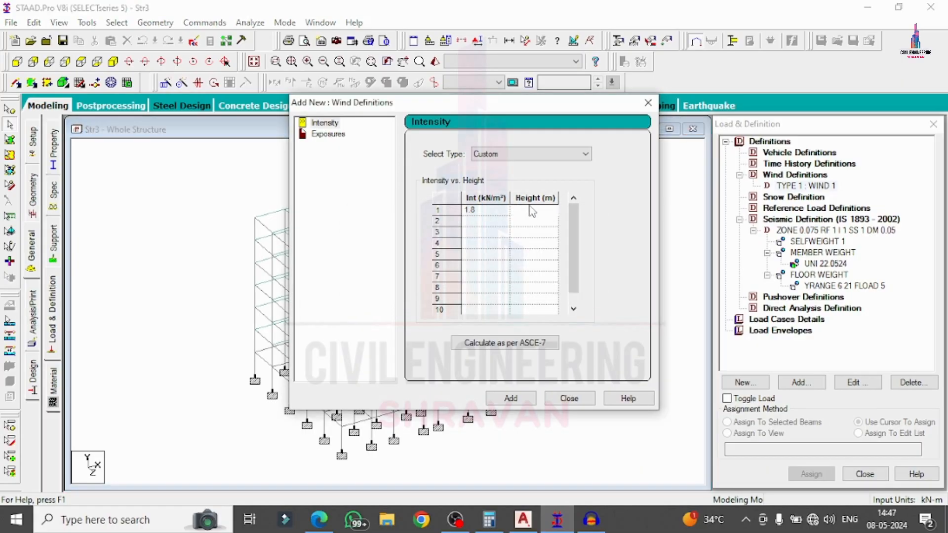
type("1")
key("Tab")
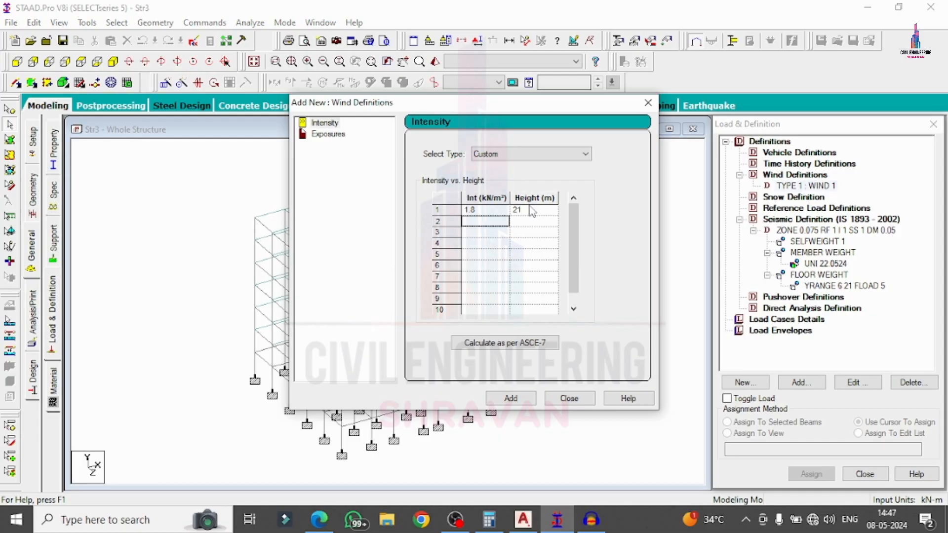
type("1.5")
key("Tab")
type("15")
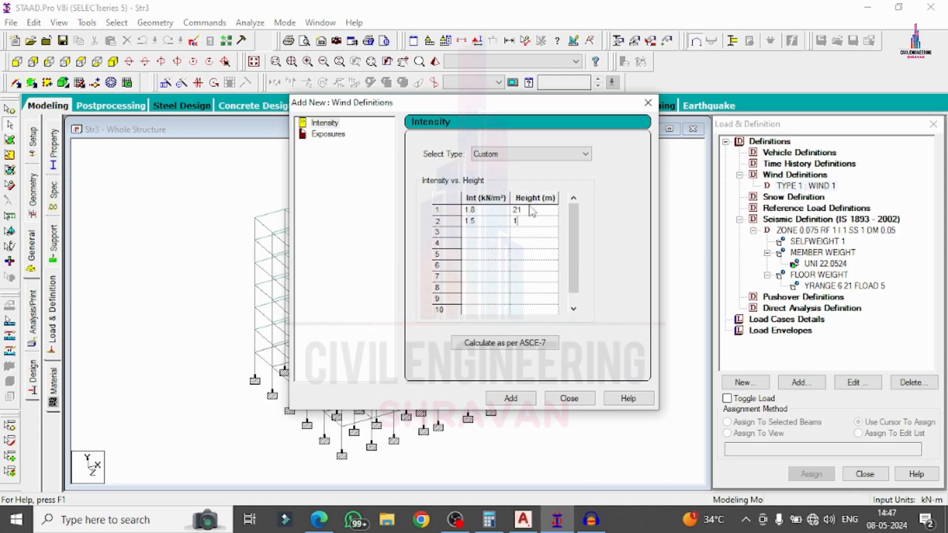
key("Tab")
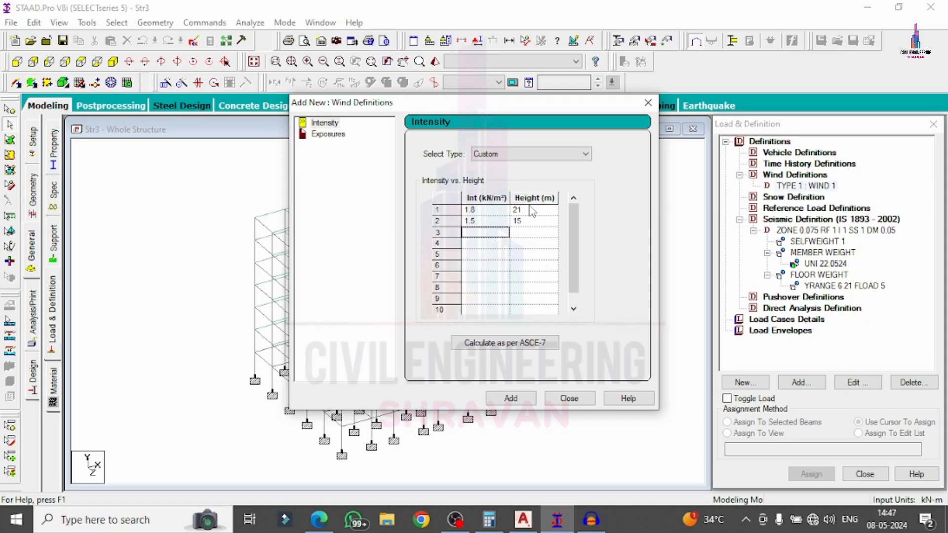
left_click(534, 224)
type("1")
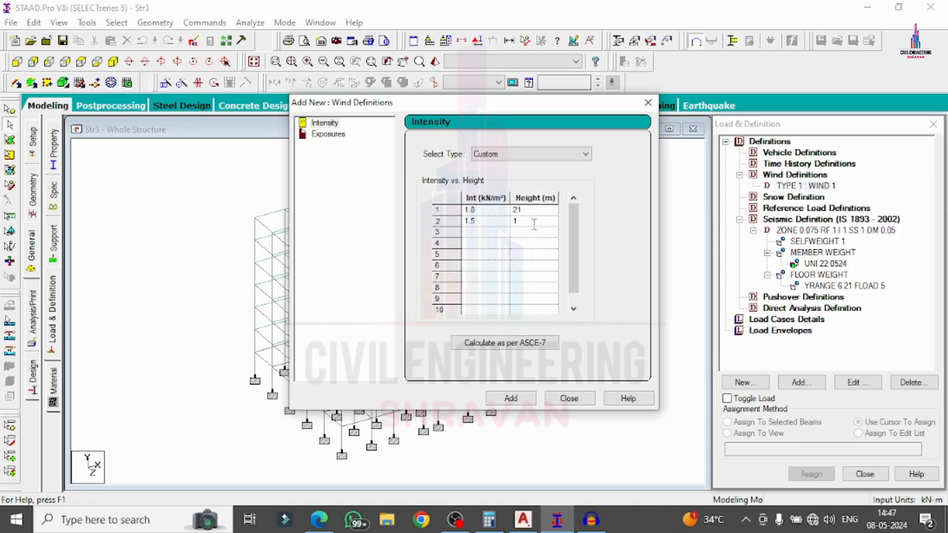
type("8")
key("Tab")
type("1")
key("Tab")
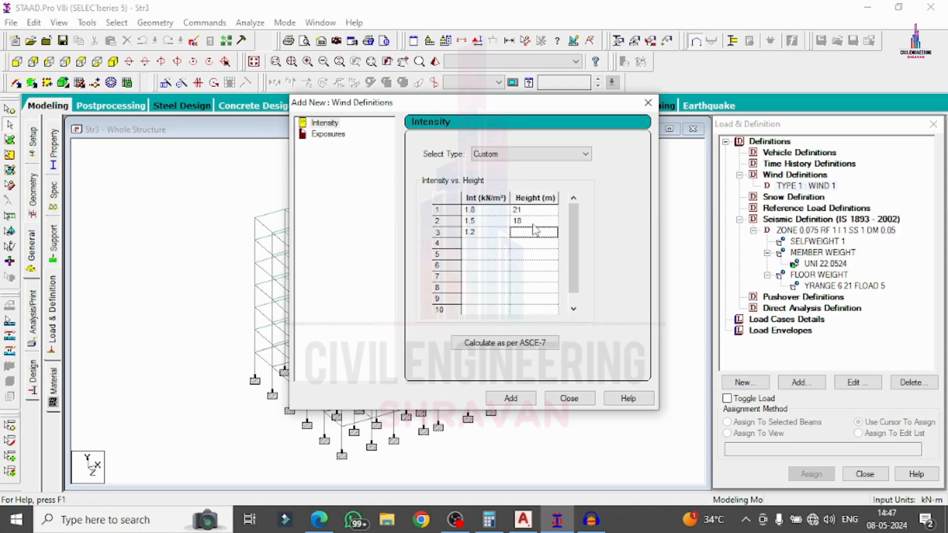
type("15")
key("Tab")
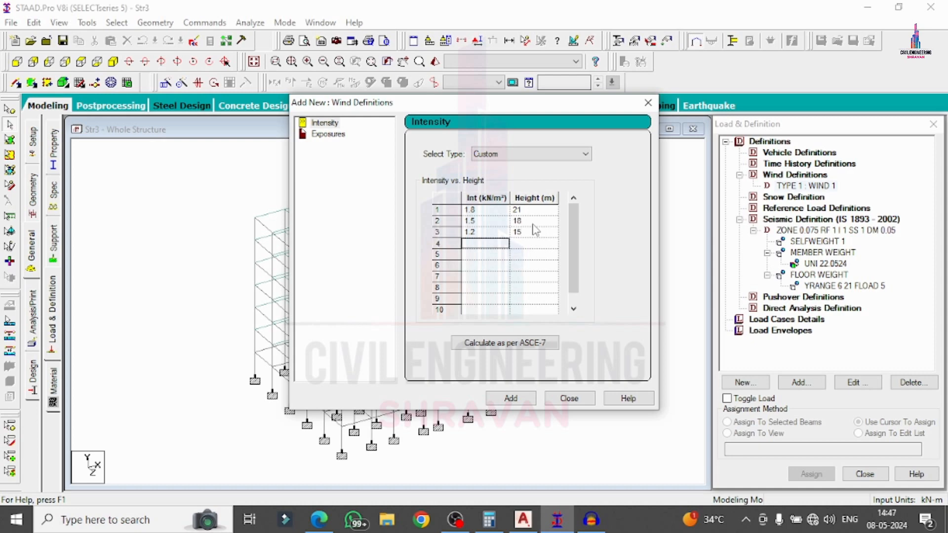
type("1")
key("Tab")
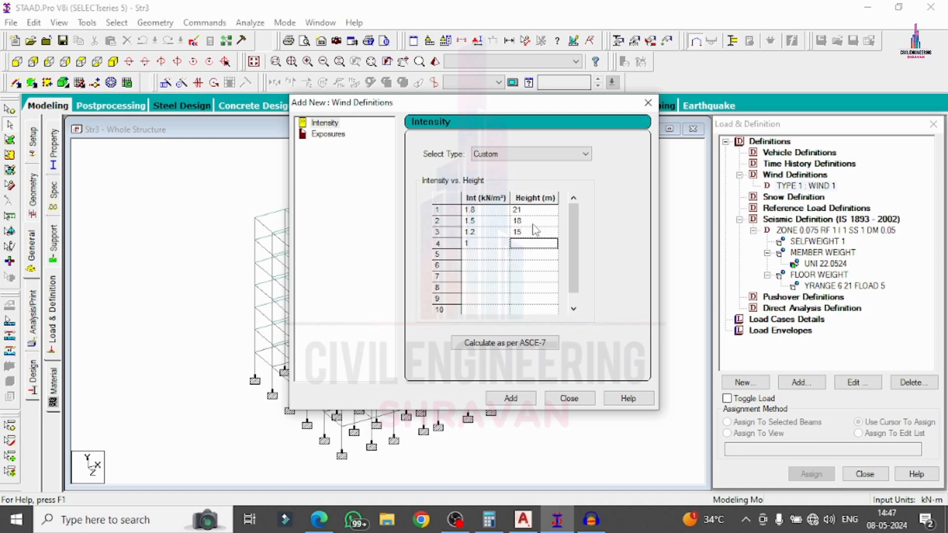
type("9")
key("Tab")
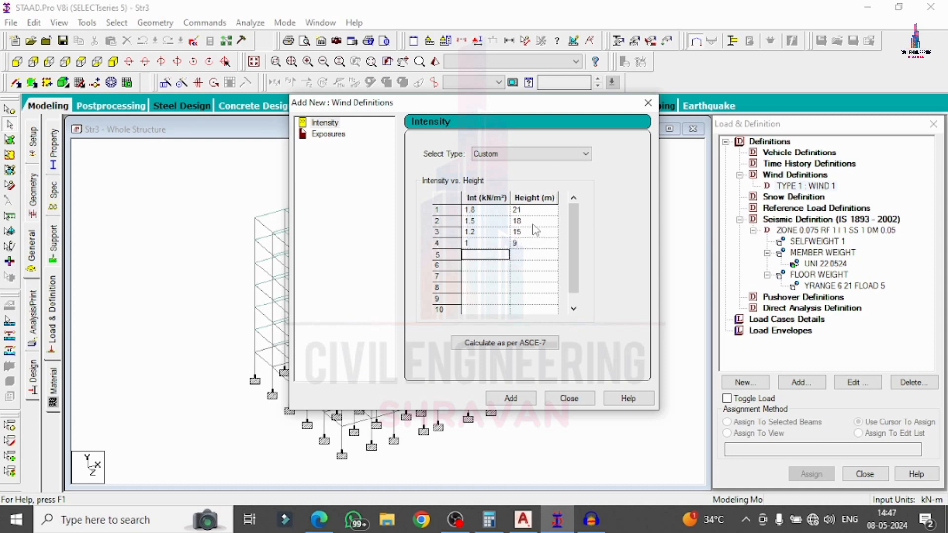
left_click(510, 398)
Add an exposure factor of 1 and assign it to the whole structure in view.
type("1")
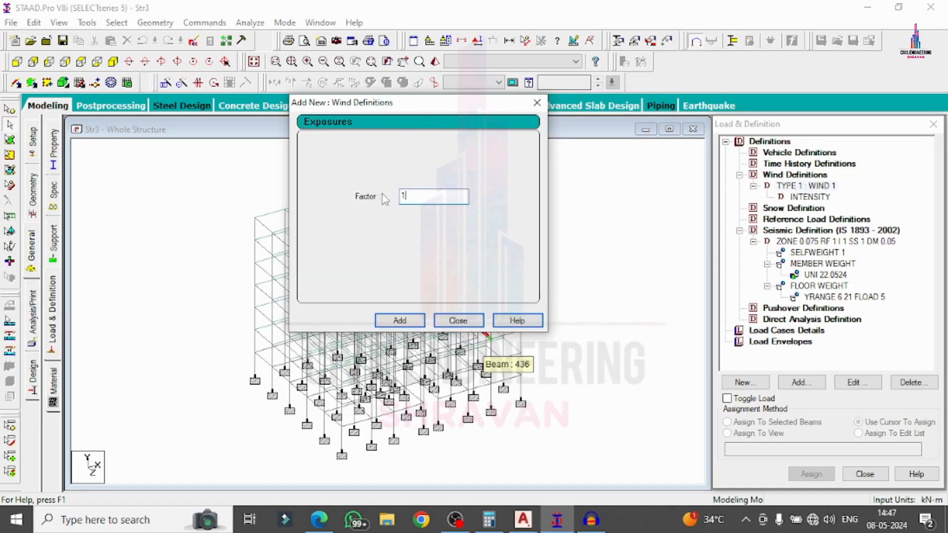
left_click(413, 322)
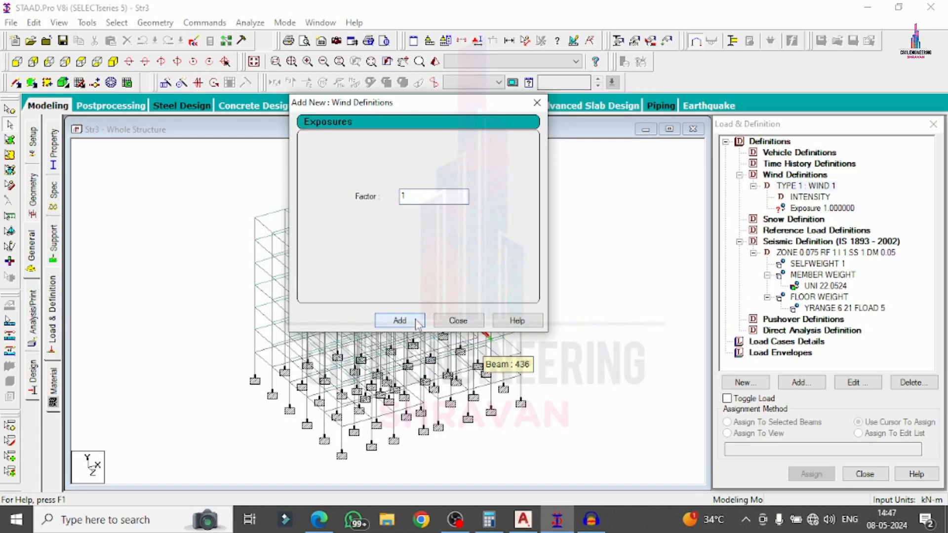
left_click(454, 324)
left_click(785, 212)
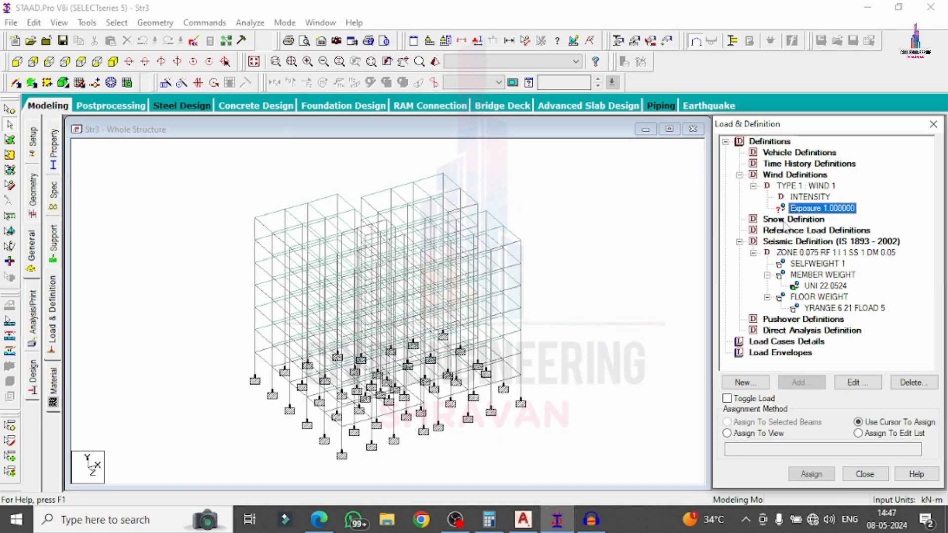
left_click(726, 433)
left_click(796, 474)
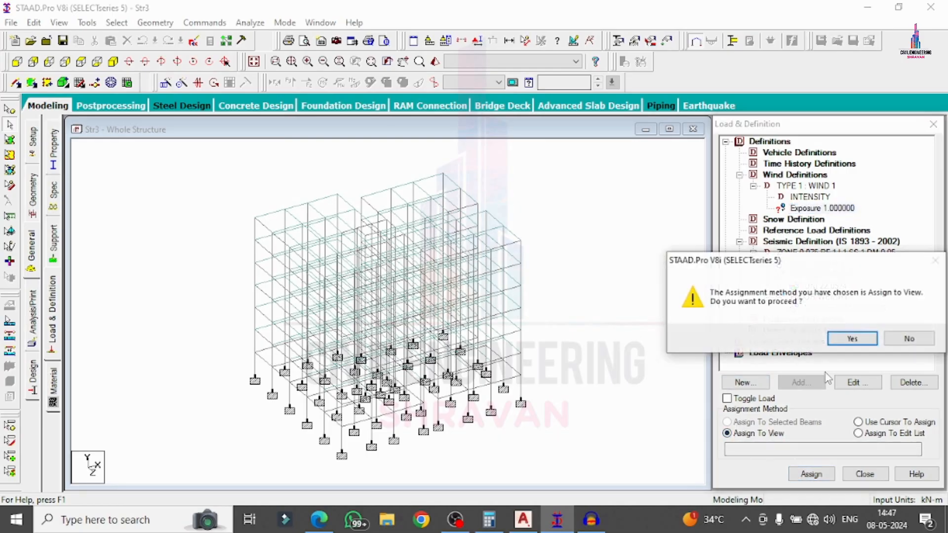
left_click(849, 337)
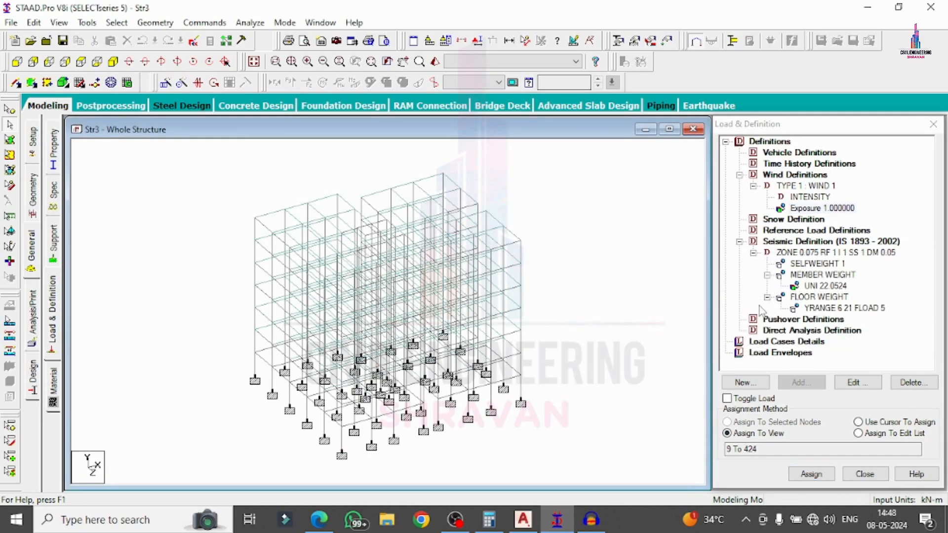
left_click(768, 342)
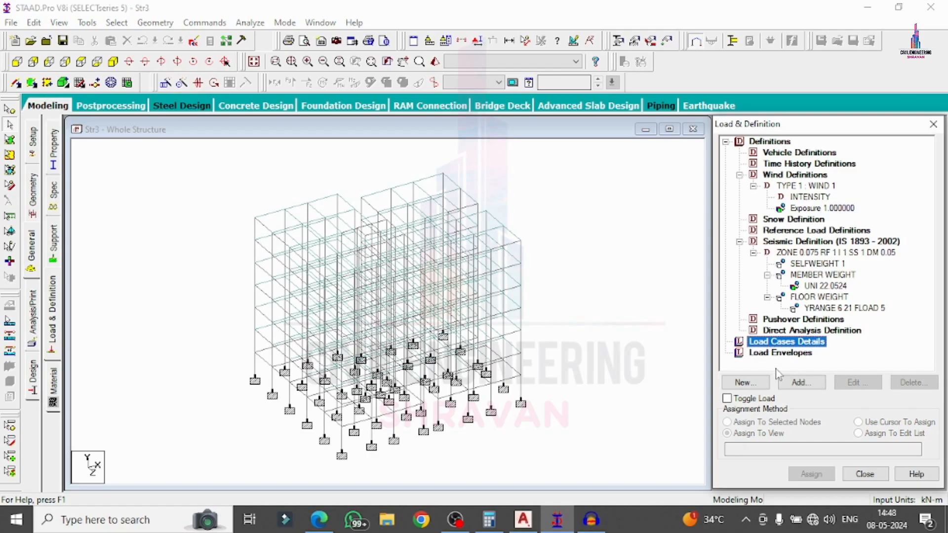
Add a new primary load case of type Seismic titled EQ+X.
left_click(800, 383)
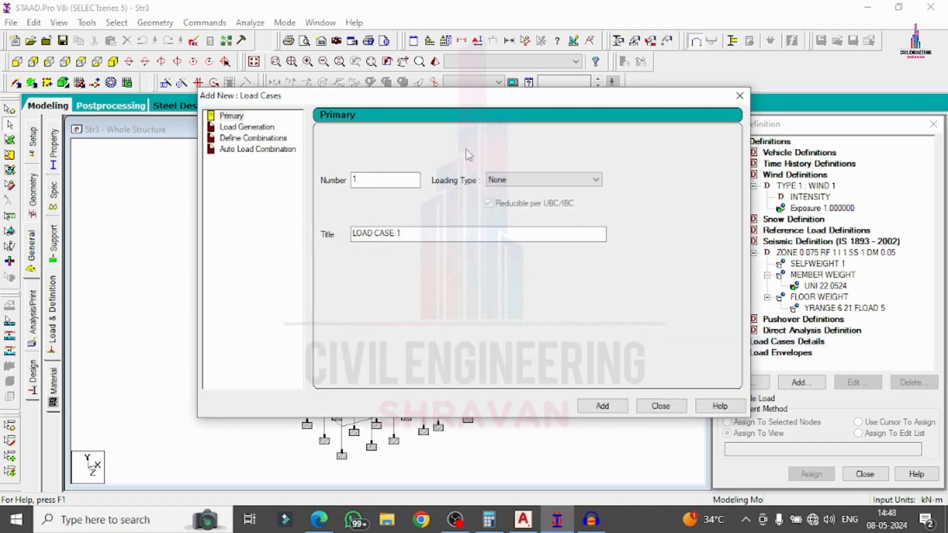
left_click(543, 180)
left_click(498, 229)
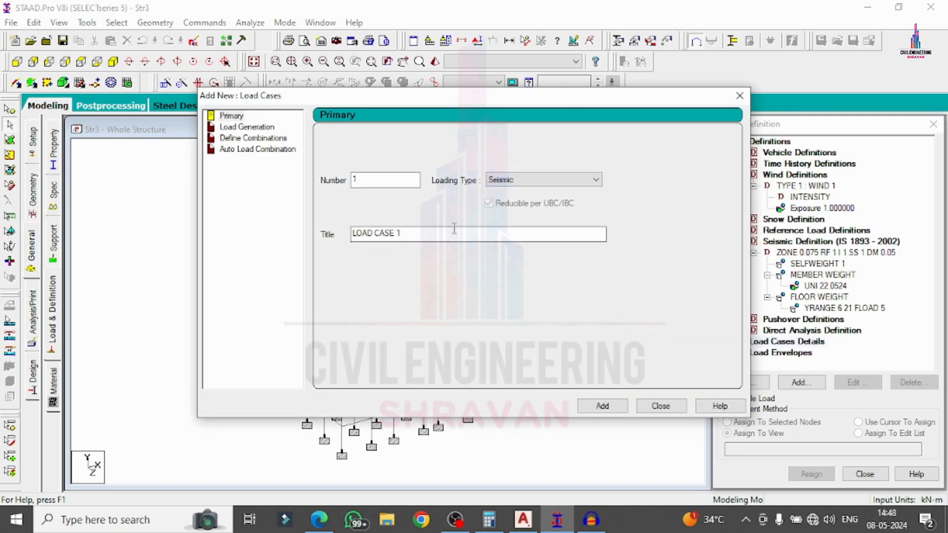
left_click_drag(455, 229, 318, 232)
type("EQ+X")
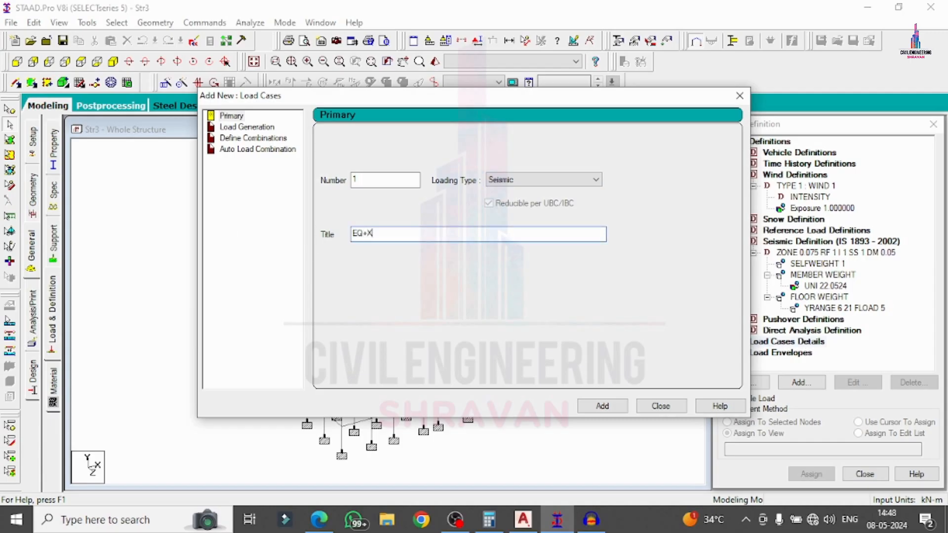
key("Return")
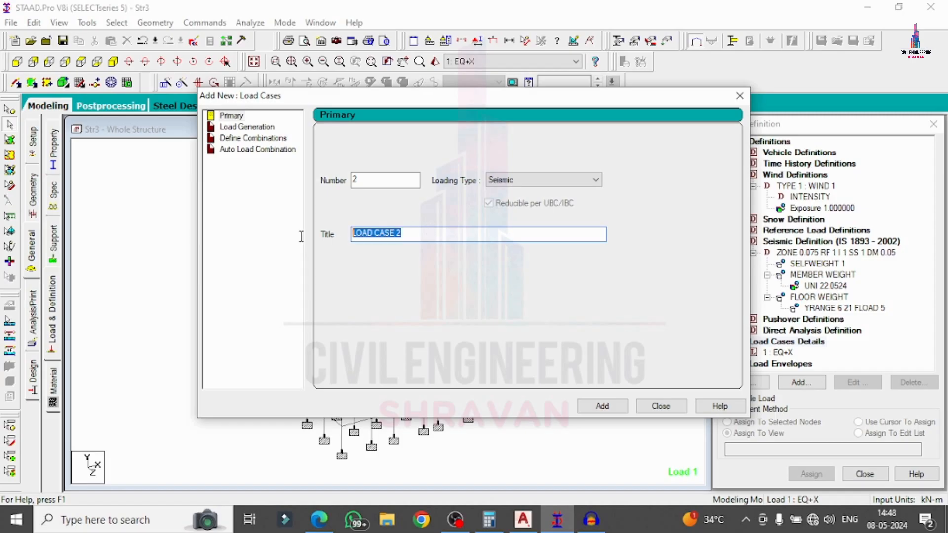
Add the seismic load cases EQ-X, EQ+Z and EQ-Z.
type("EQ-X")
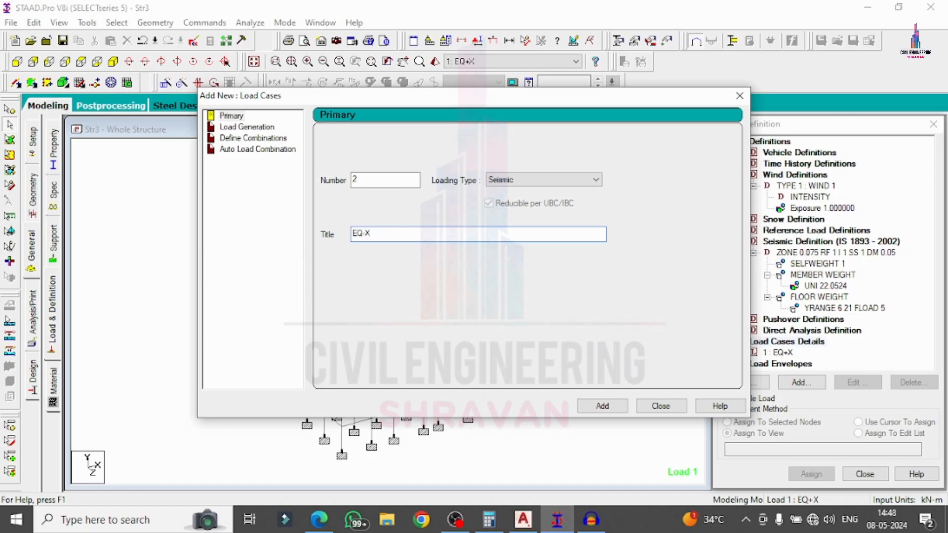
key("Return")
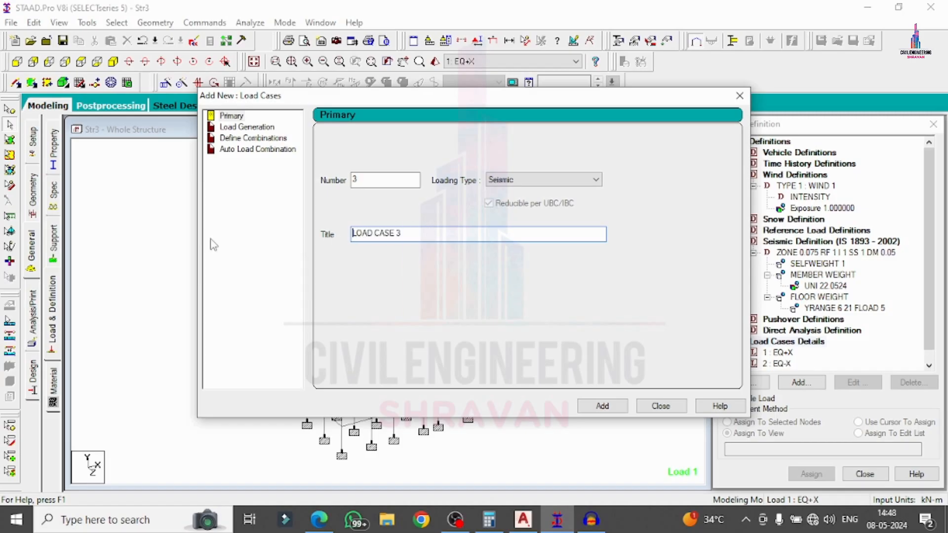
type("EQ+Z")
key("Return")
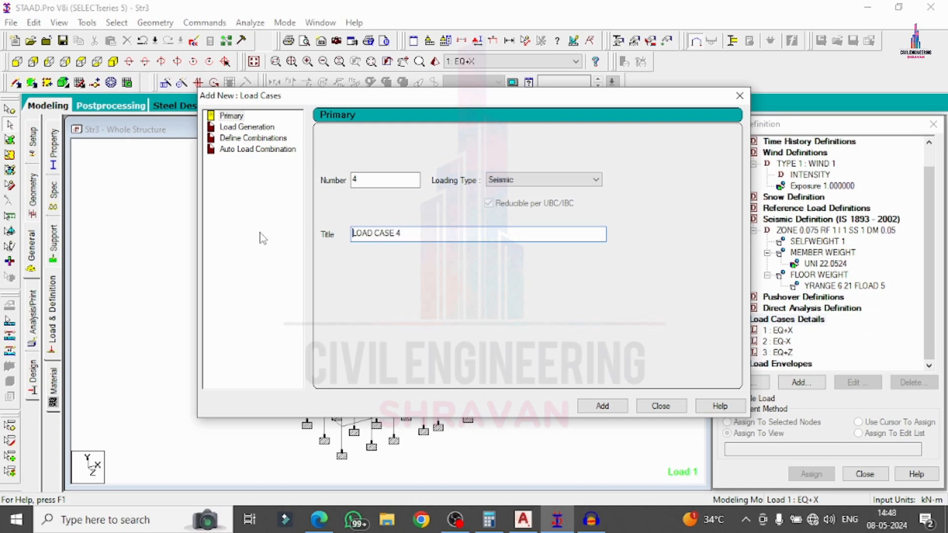
left_click_drag(408, 234, 243, 236)
type("EQ-Z")
key("Return")
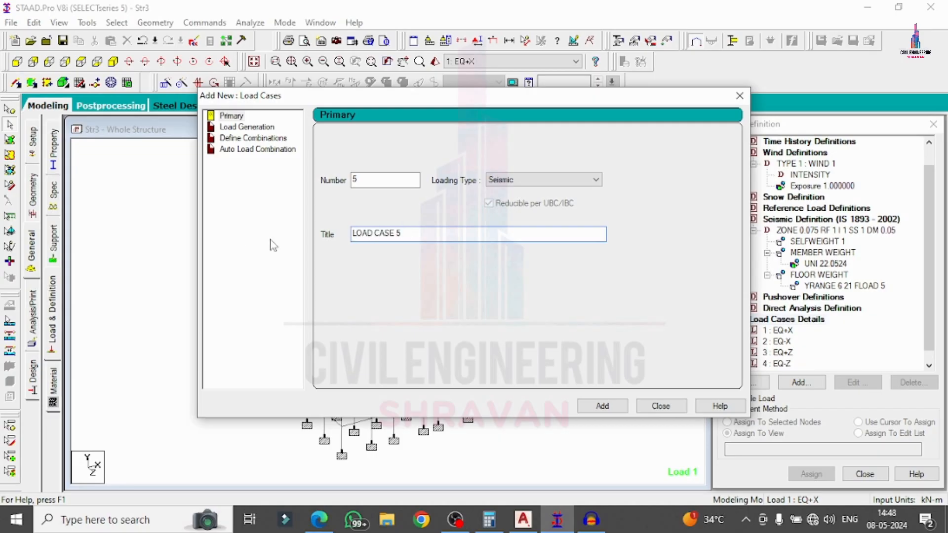
left_click(491, 188)
Add wind load cases W+X, W-X, W+Z and W-Z.
left_click(496, 220)
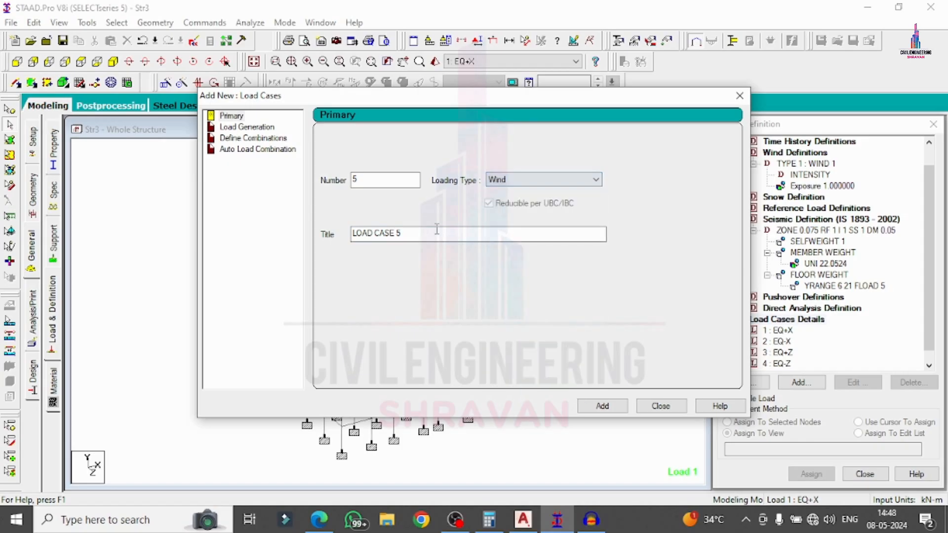
left_click_drag(407, 234, 233, 233)
type("W")
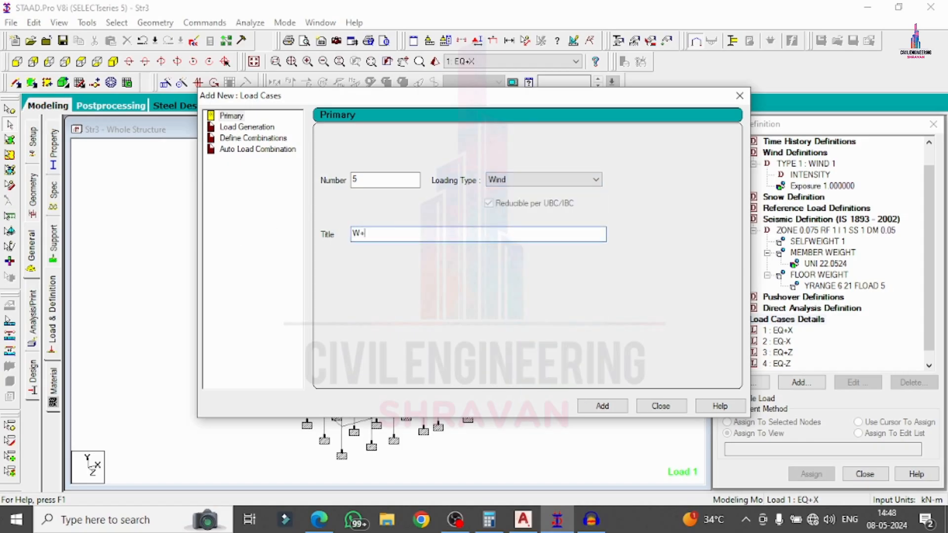
type("+X")
key("Return")
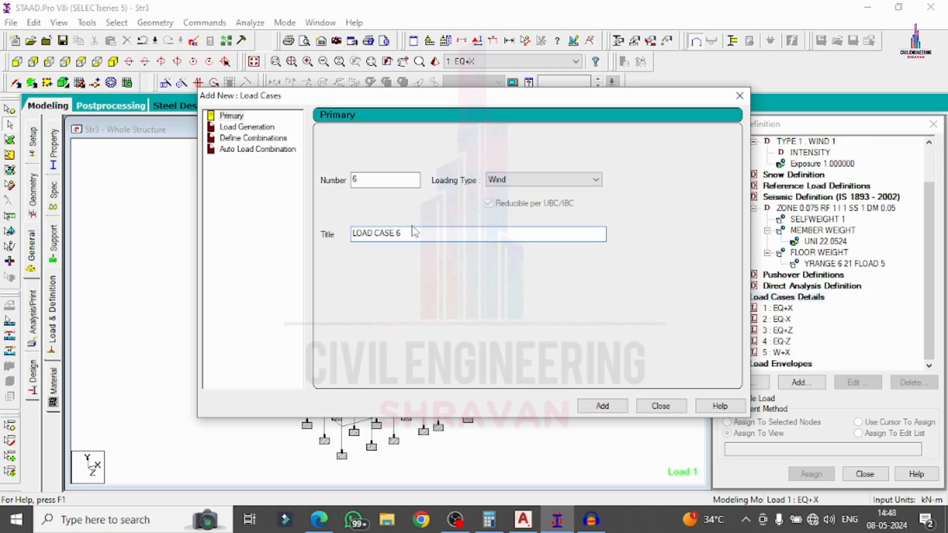
left_click_drag(414, 232, 209, 254)
type("W-X")
key("Return")
left_click_drag(408, 232, 253, 231)
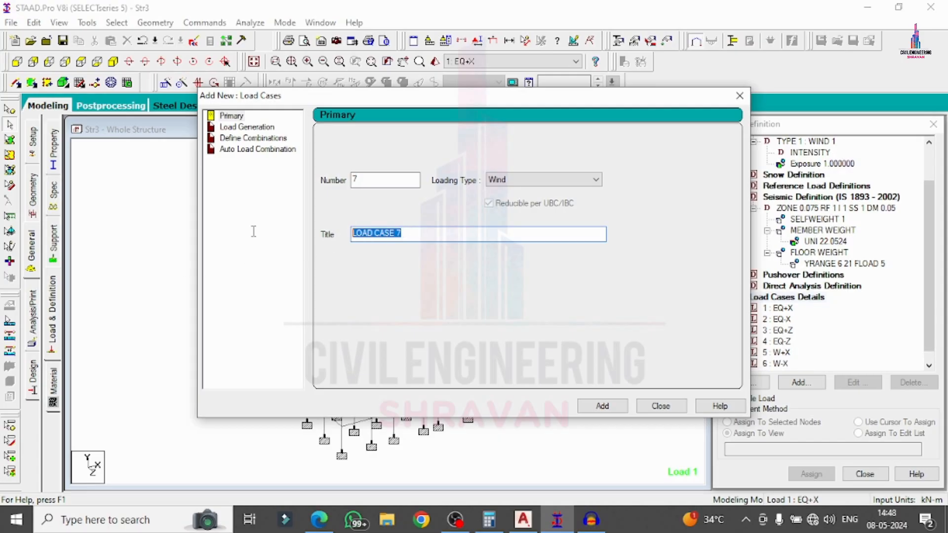
type("W")
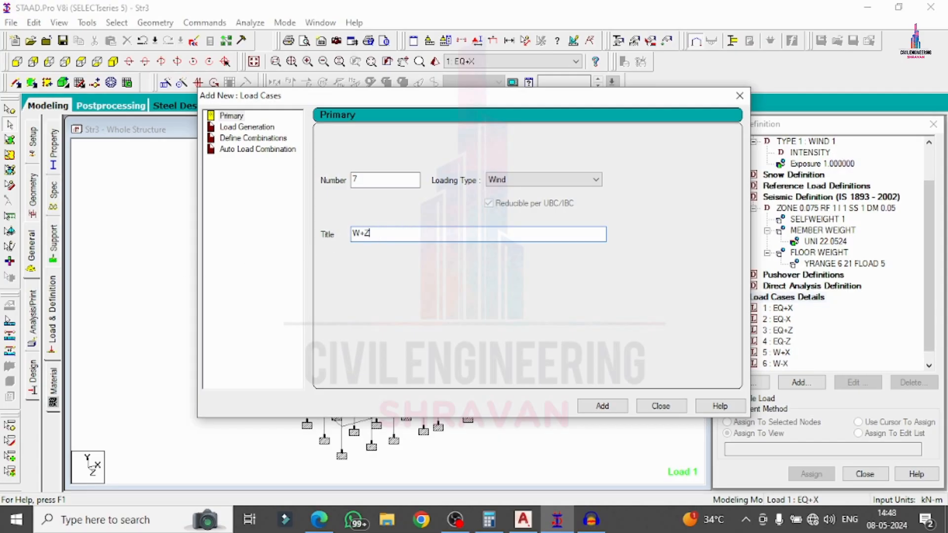
type("+Z")
key("Return")
left_click_drag(414, 235, 174, 243)
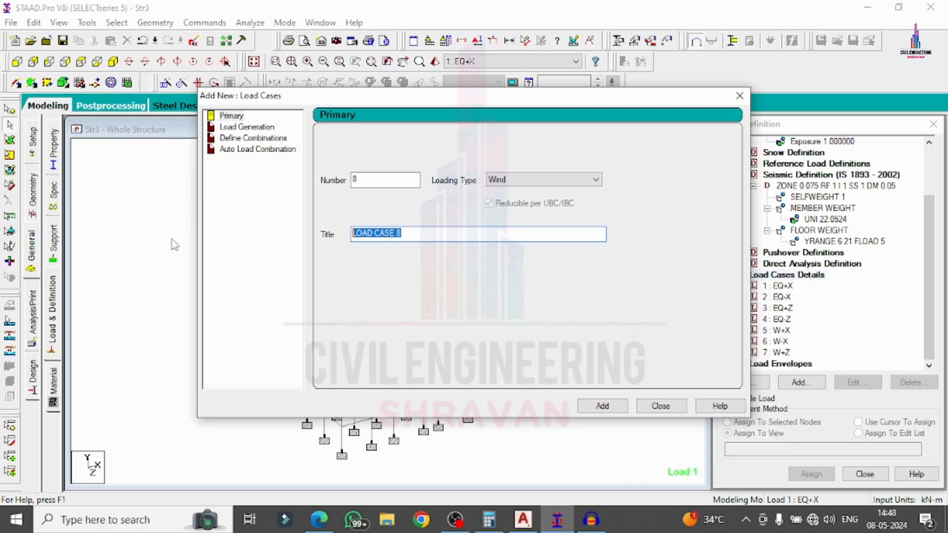
type("W-Z")
key("Return")
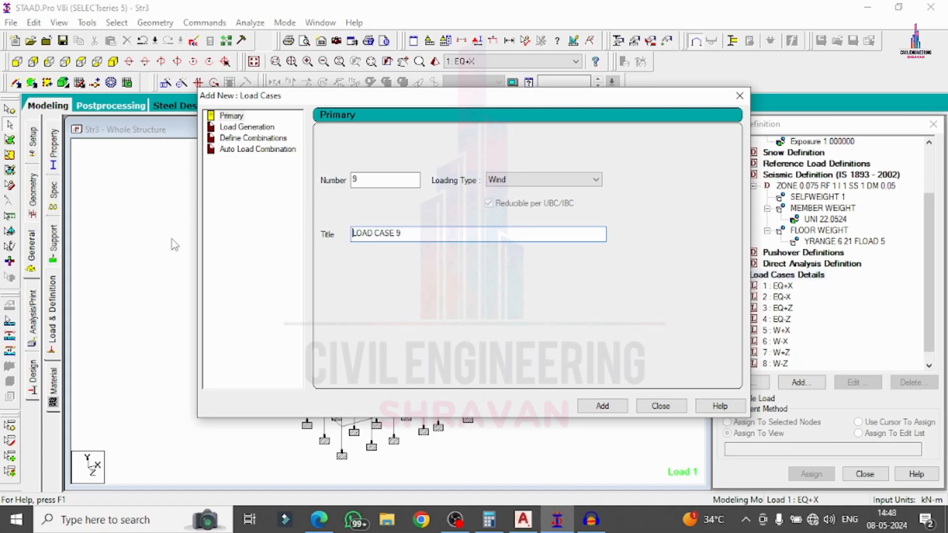
Add a Dead load case DL and a Live load case LL.
left_click(516, 181)
left_click(500, 192)
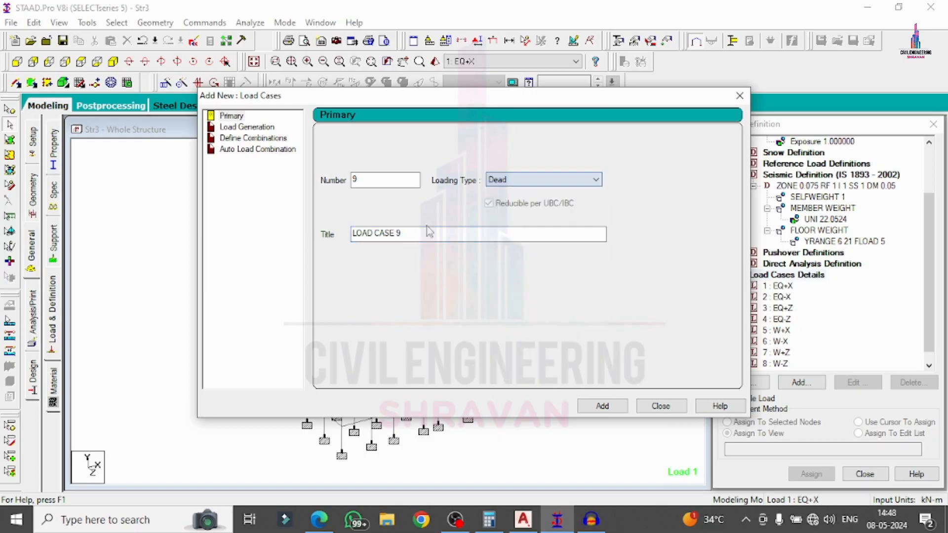
left_click_drag(415, 234, 285, 252)
type("DL")
key("Return")
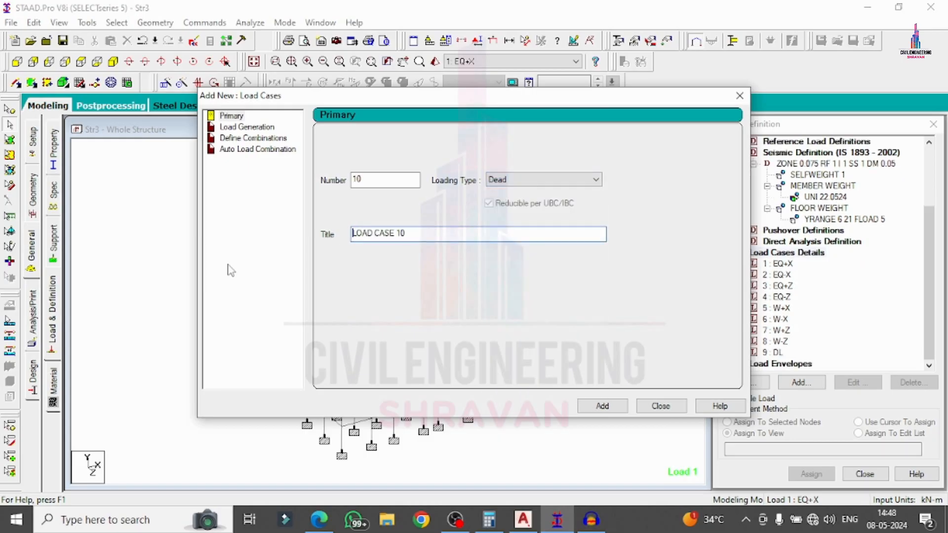
left_click(515, 190)
left_click(500, 200)
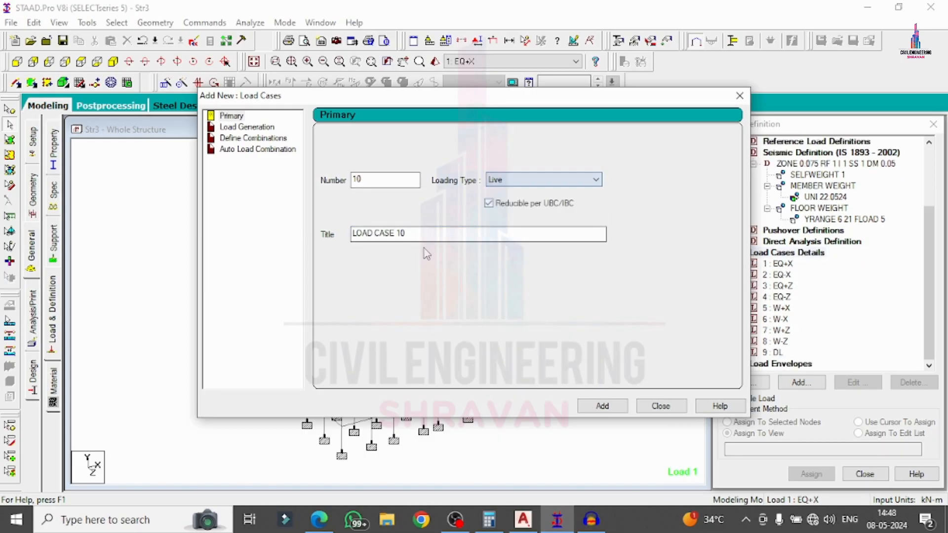
left_click_drag(420, 235, 190, 252)
type("LL")
key("Return")
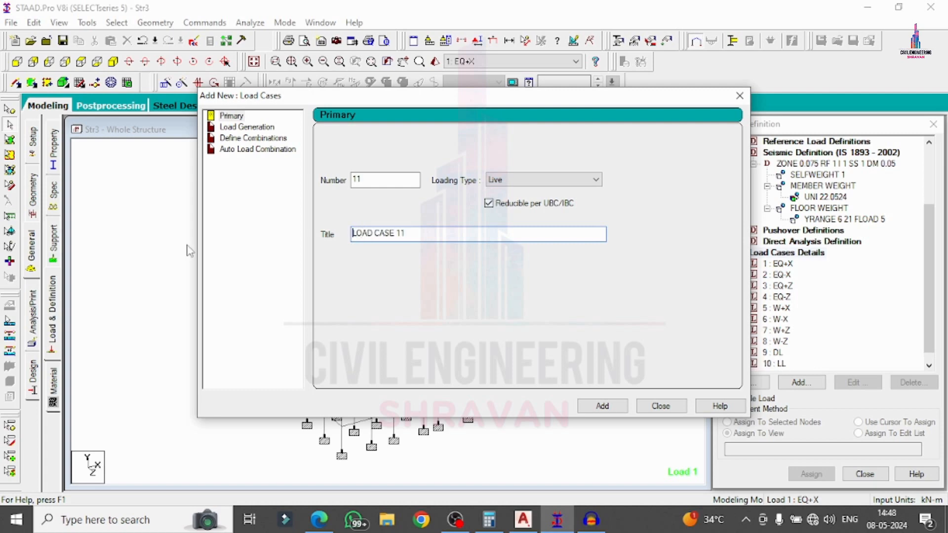
left_click(611, 381)
left_click(784, 264)
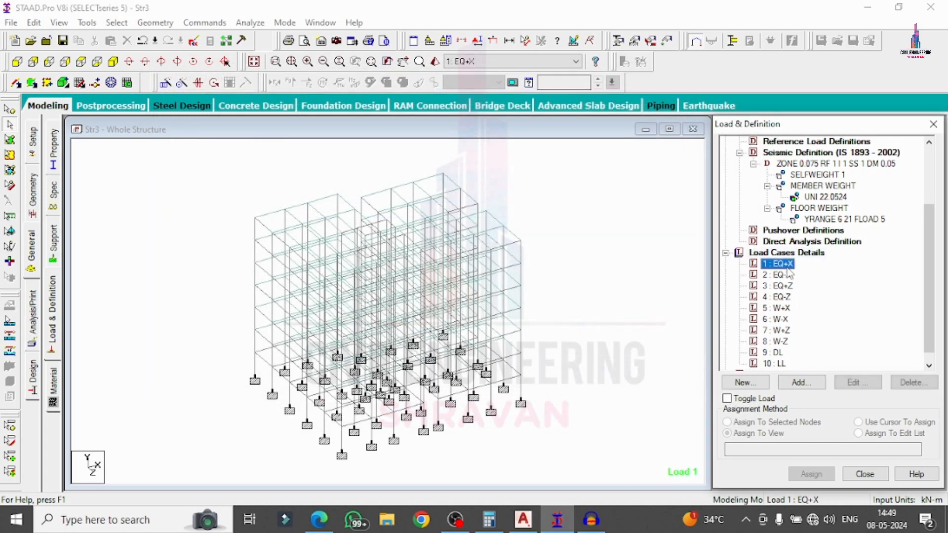
Give EQ+X a seismic load in X with factor 1 and EQ-X one with factor -1.
left_click(799, 384)
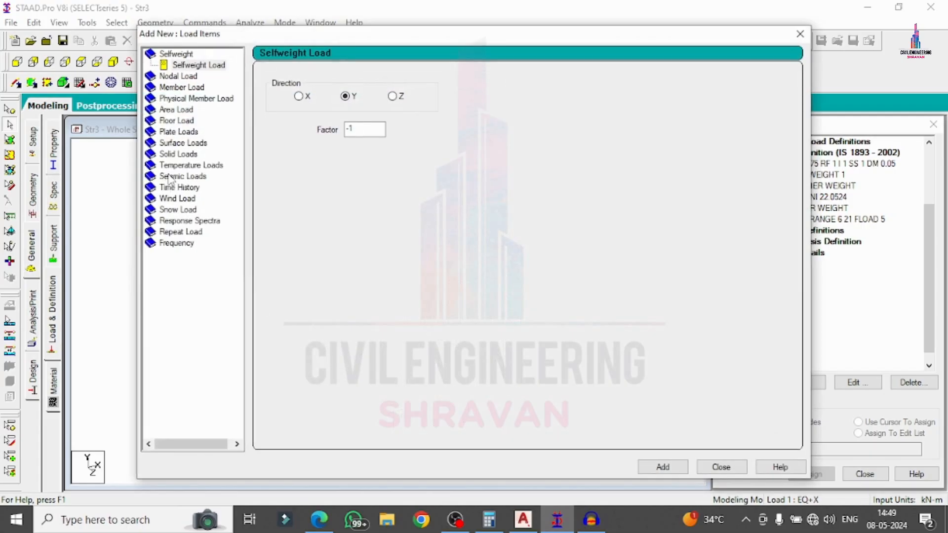
left_click(170, 176)
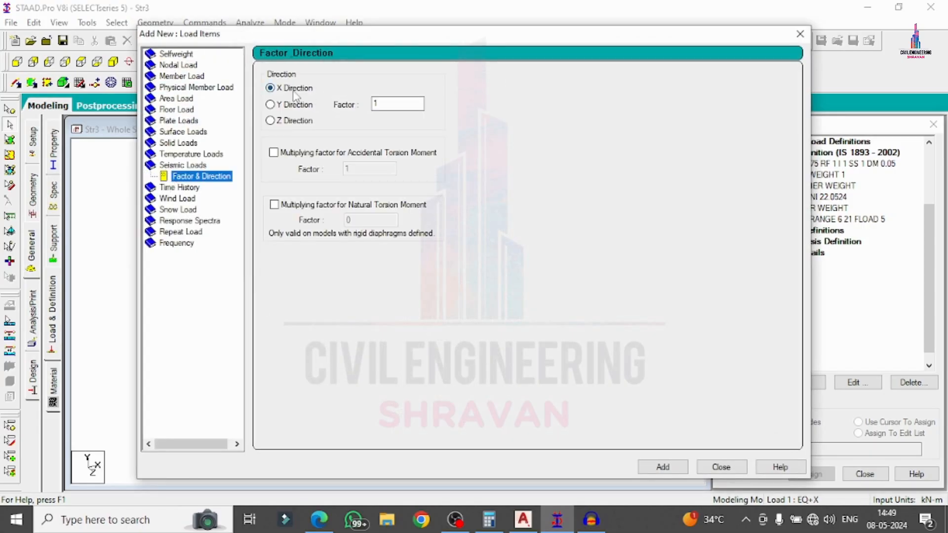
left_click(664, 467)
left_click(721, 467)
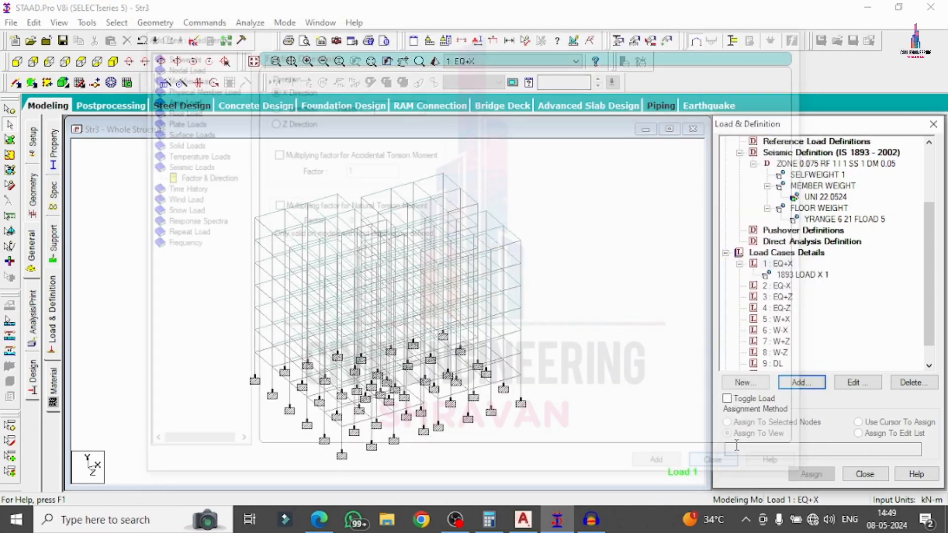
left_click(776, 285)
left_click(808, 386)
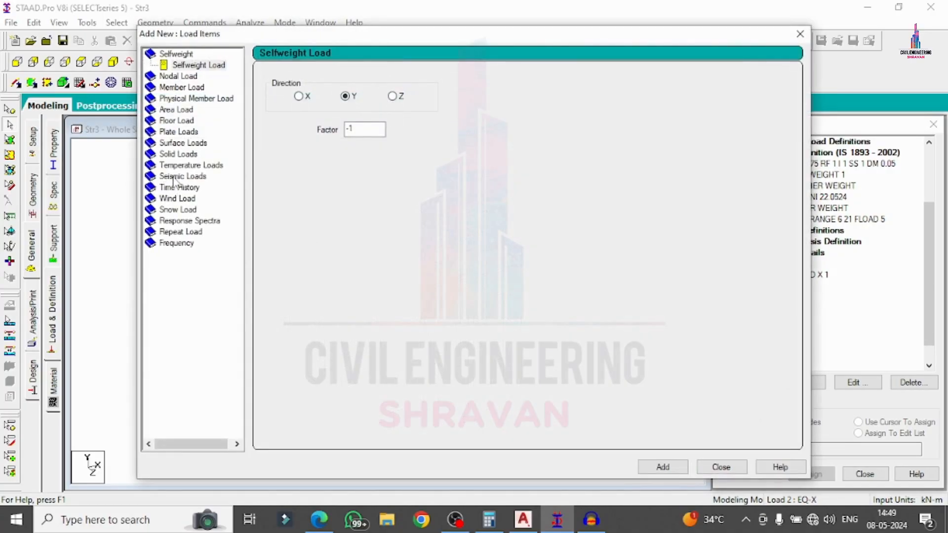
left_click(174, 178)
double_click(418, 105)
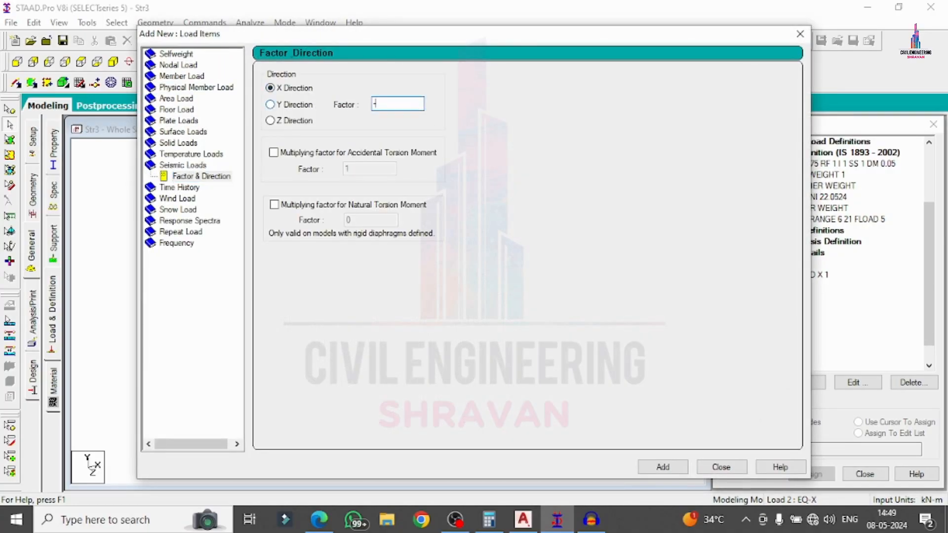
key("Return")
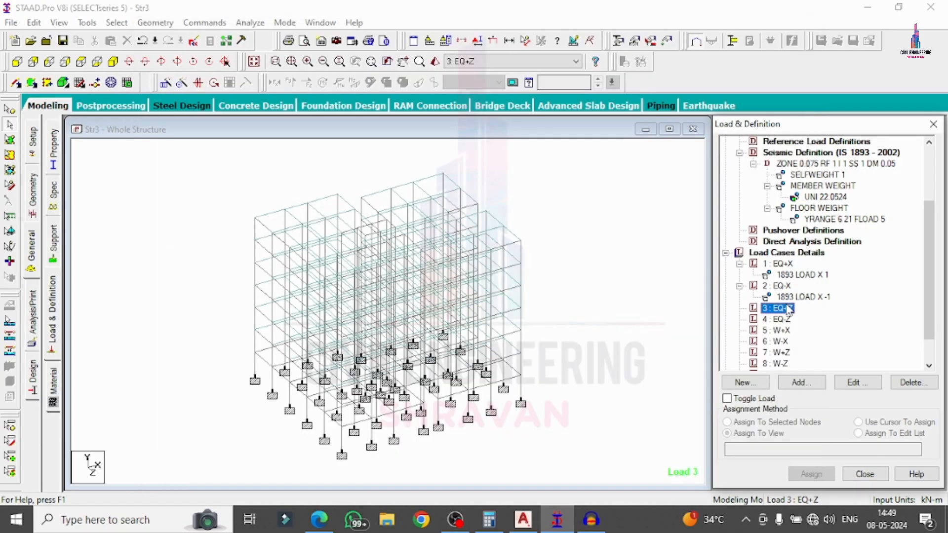
Give EQ+Z a seismic load in Z with factor 1 and EQ-Z one with factor -1.
left_click(801, 383)
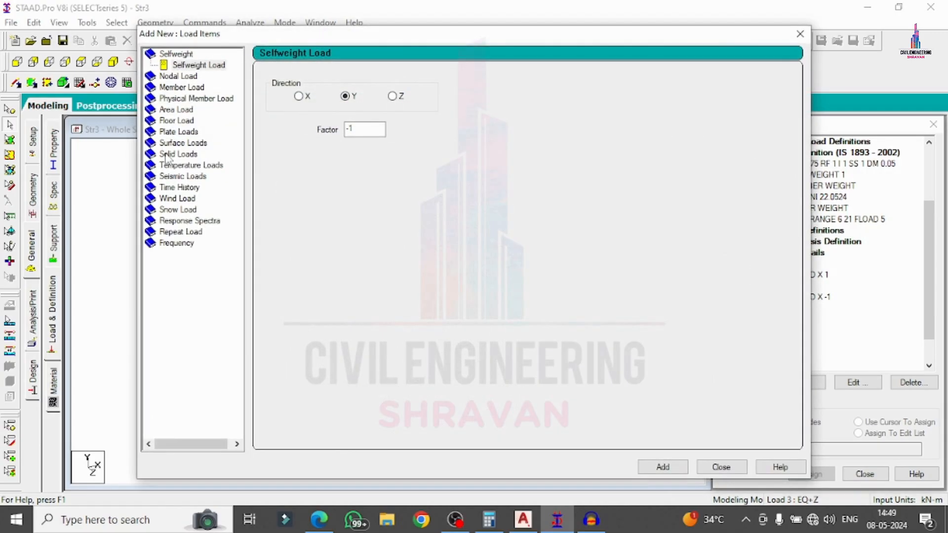
left_click(173, 176)
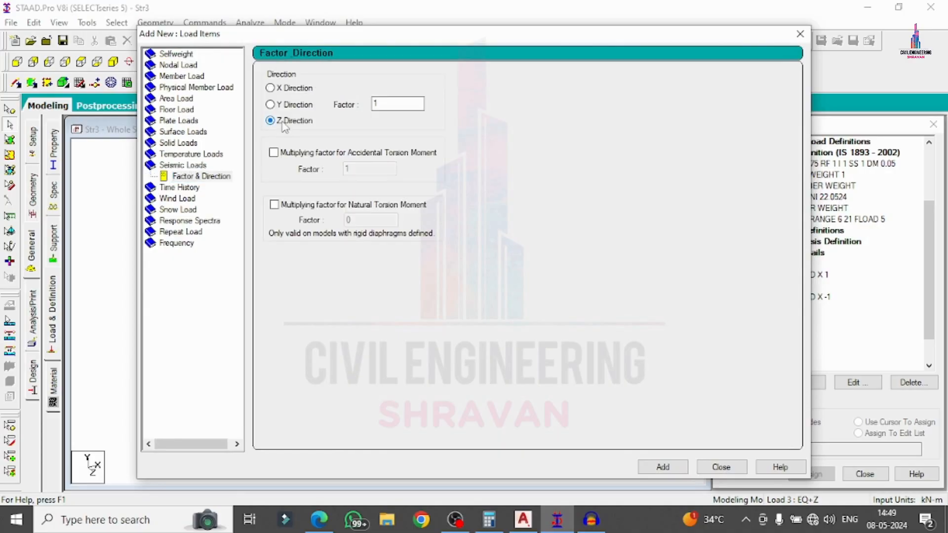
left_click(663, 466)
left_click(722, 467)
left_click(776, 330)
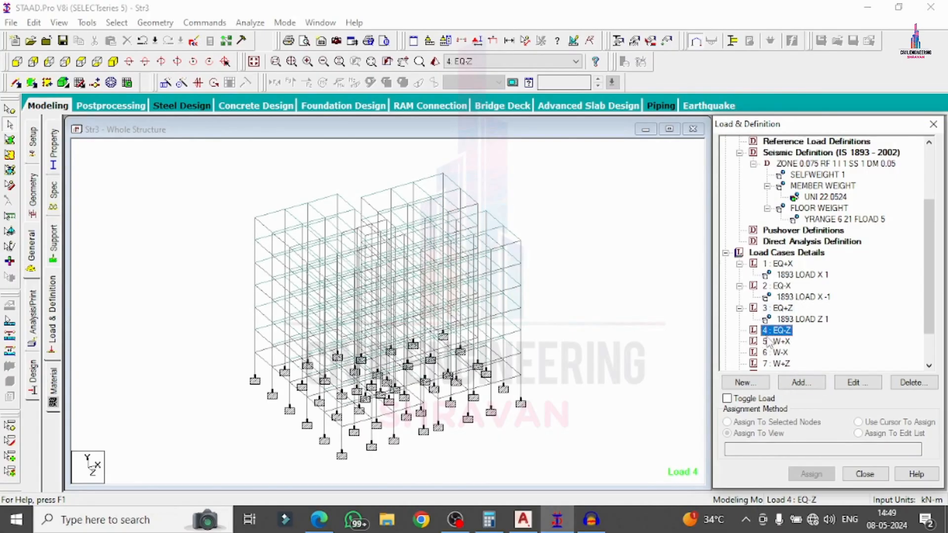
left_click(798, 384)
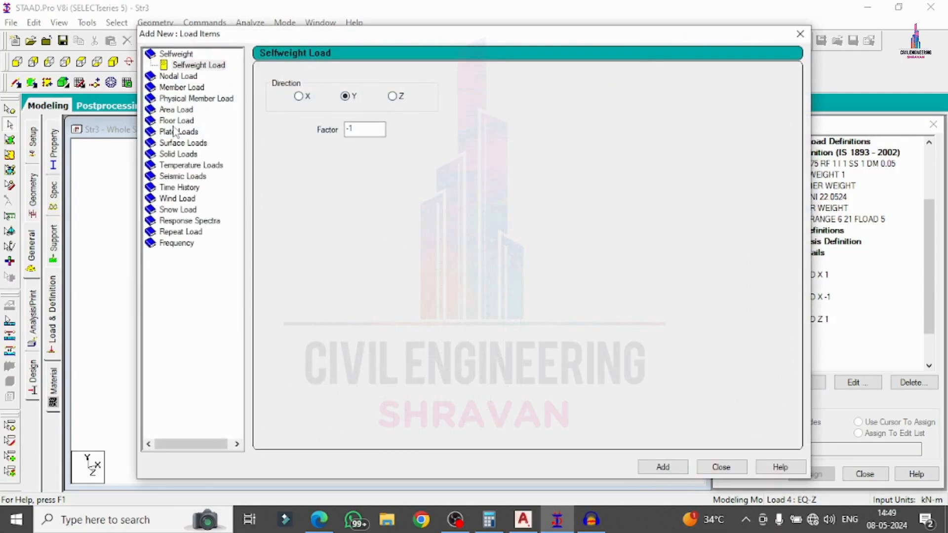
left_click(174, 176)
left_click(292, 120)
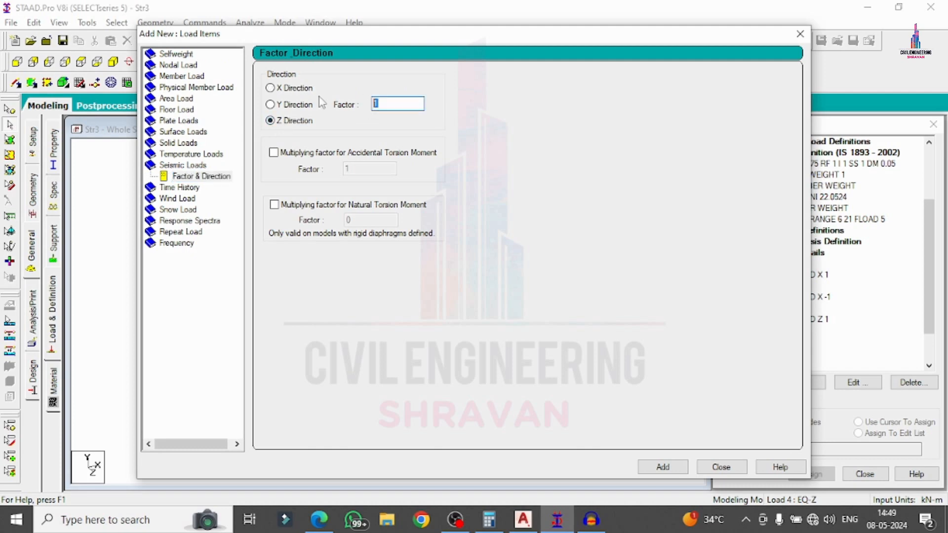
type("-1")
left_click(720, 467)
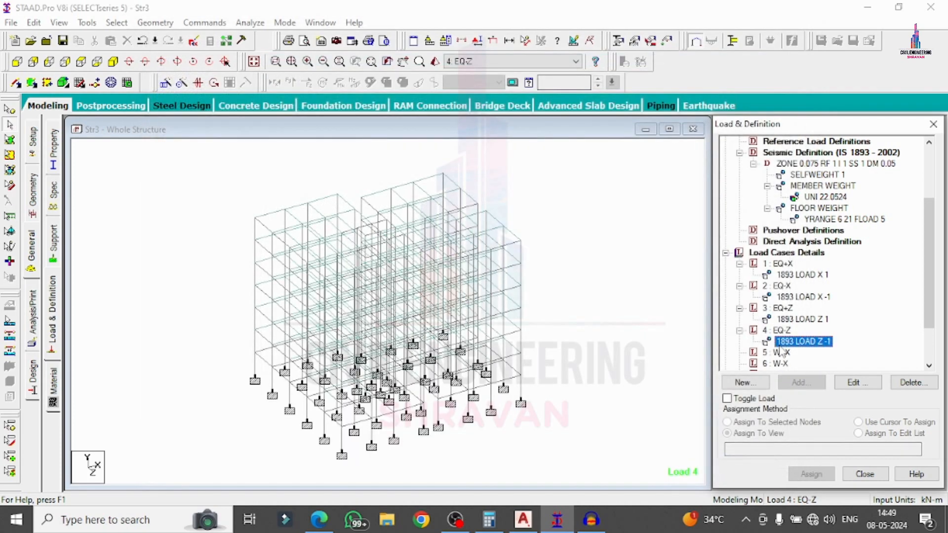
left_click(782, 353)
Give W+X a Type 1 wind load in X with factor 1 and W-X one with factor -1.
left_click(797, 381)
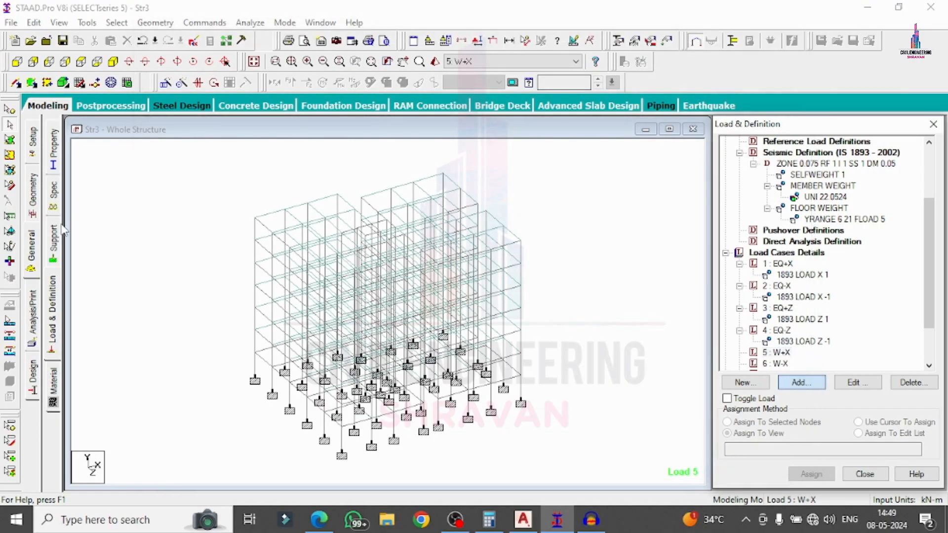
left_click(166, 199)
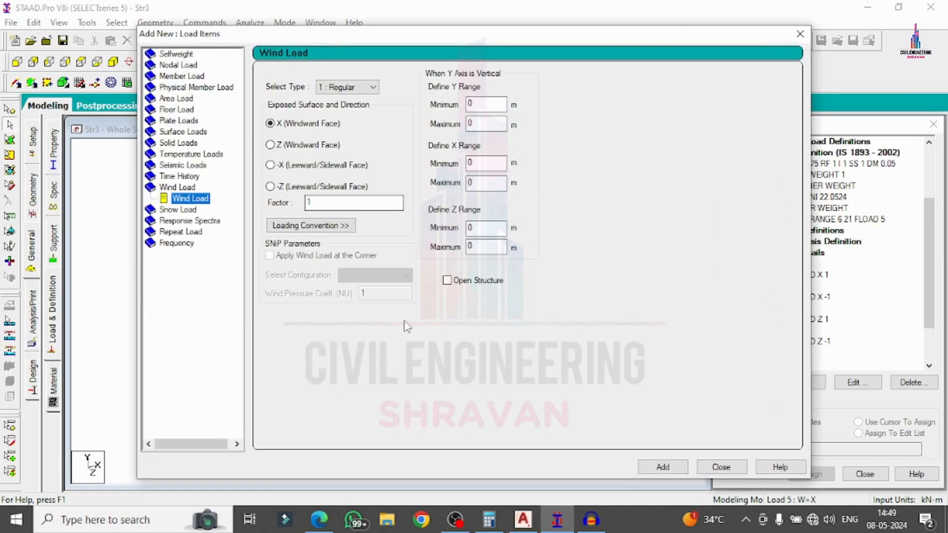
left_click(680, 471)
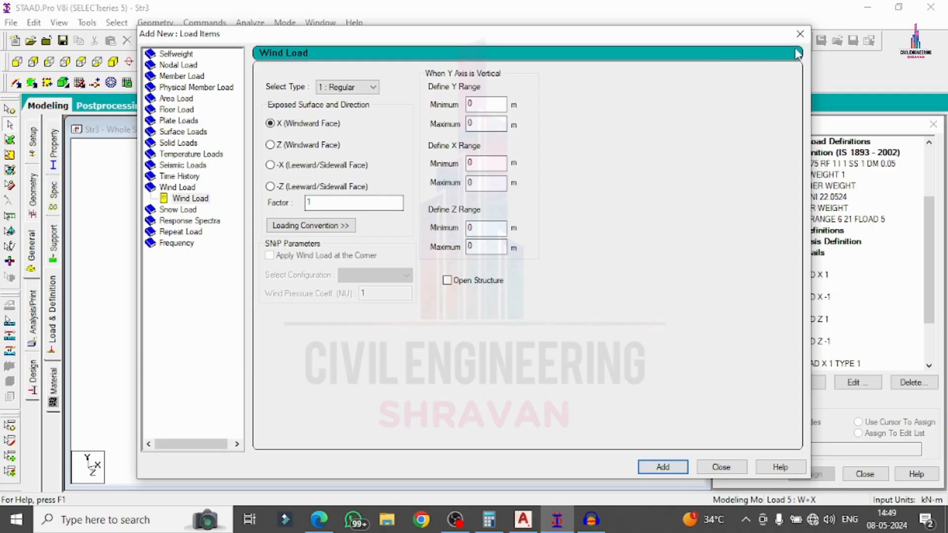
left_click(800, 33)
scroll(822, 339, "down", 3)
left_click(790, 342)
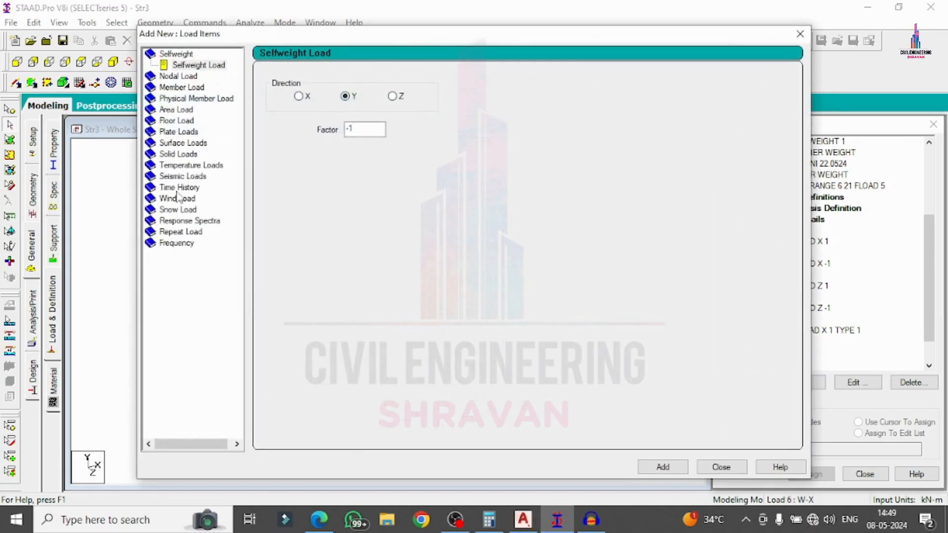
left_click(176, 199)
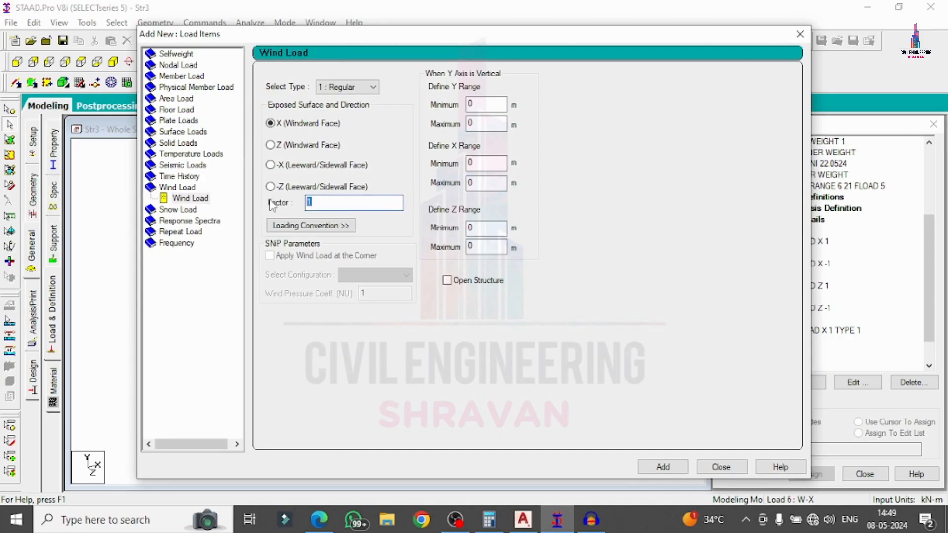
key("Return")
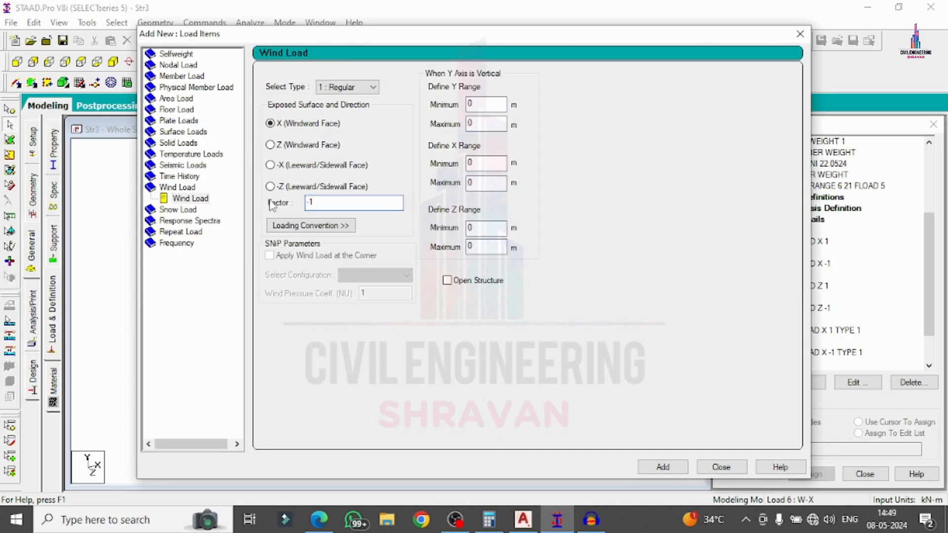
left_click(719, 468)
scroll(843, 293, "down", 1)
Give W+Z a Z windward-face wind load with factor 1 and W-Z one with factor -1.
left_click(780, 319)
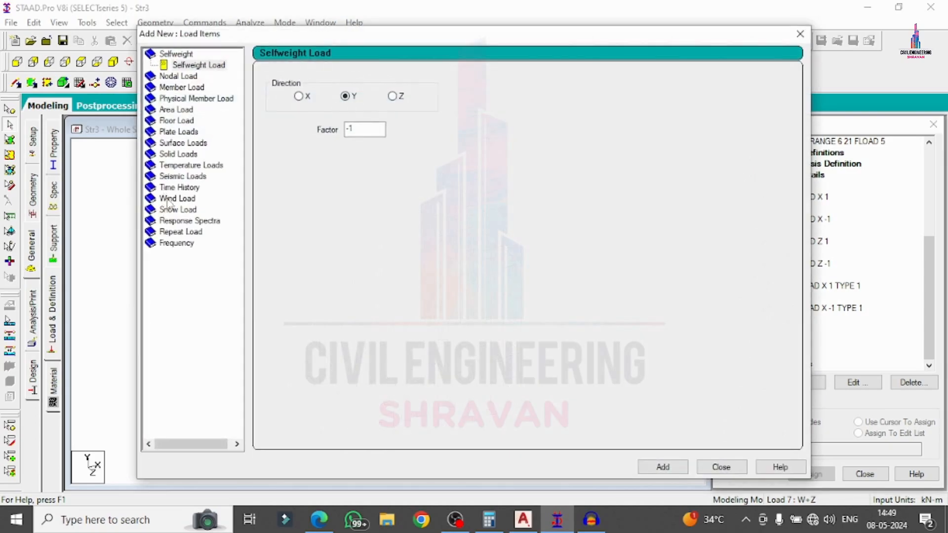
left_click(177, 198)
left_click(270, 144)
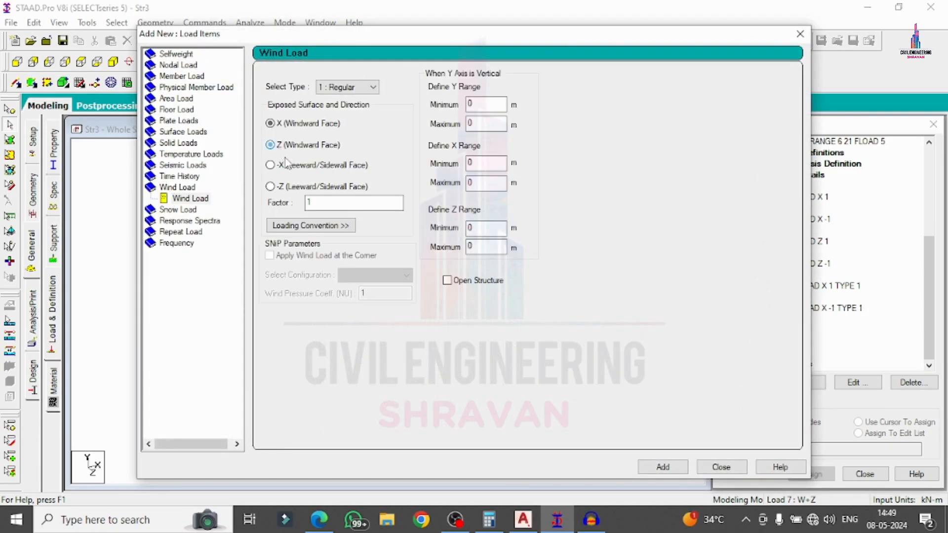
left_click(685, 467)
left_click(720, 467)
left_click(776, 341)
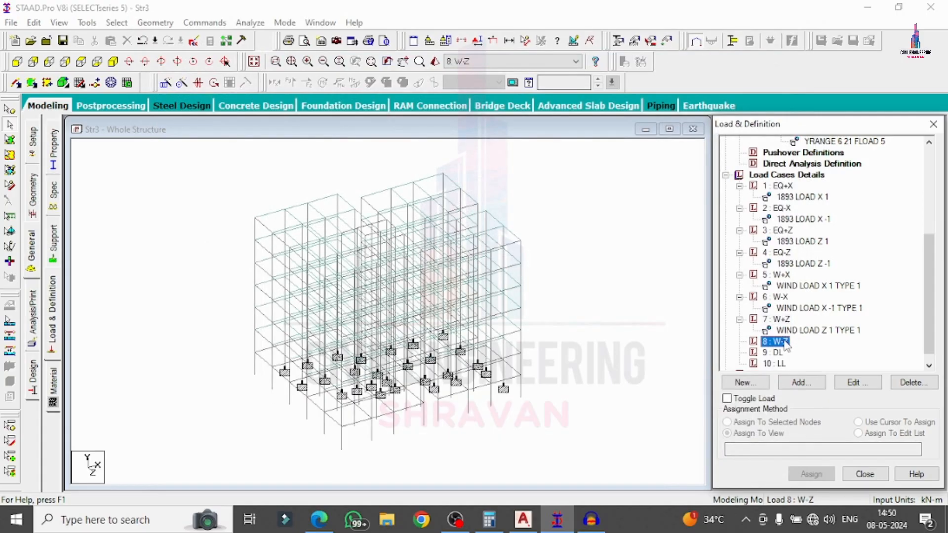
left_click(802, 382)
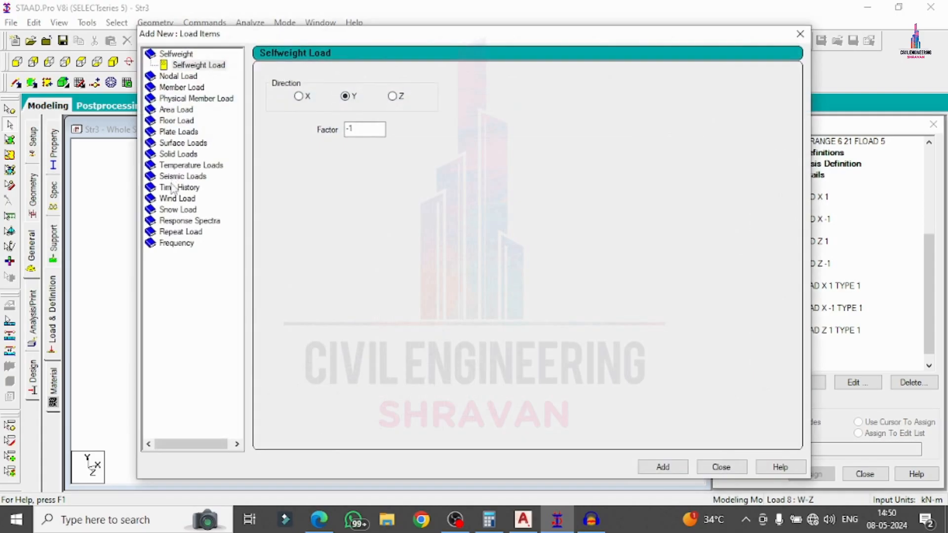
double_click(170, 198)
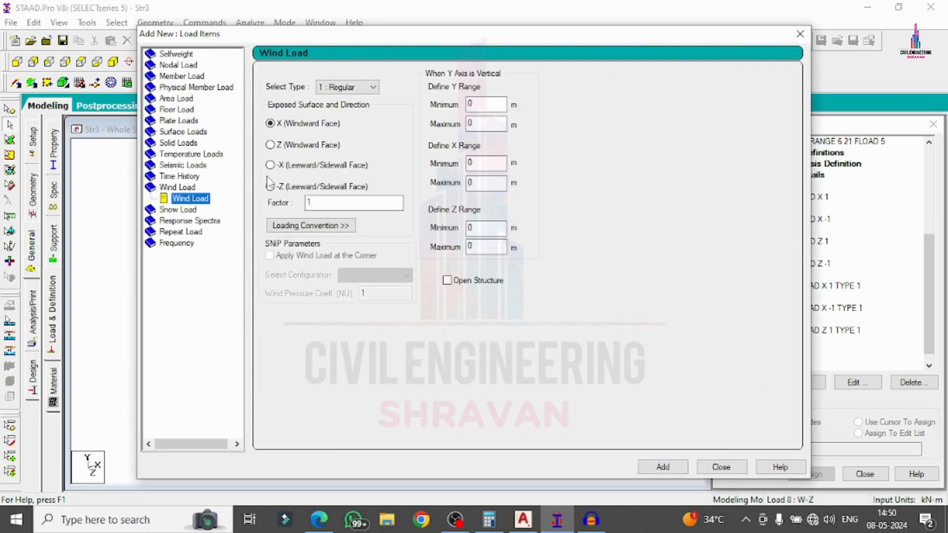
left_click(286, 145)
key("Tab")
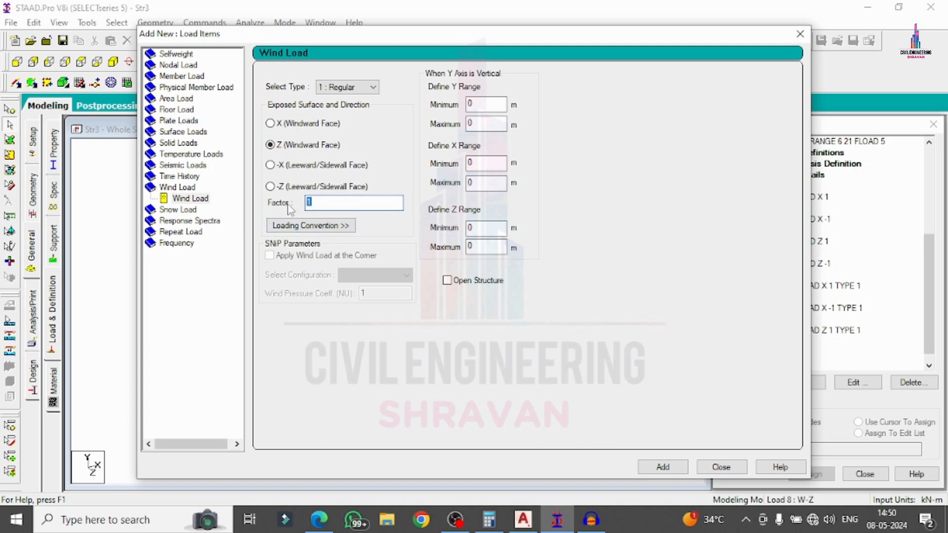
left_click(721, 467)
left_click(777, 363)
left_click(801, 383)
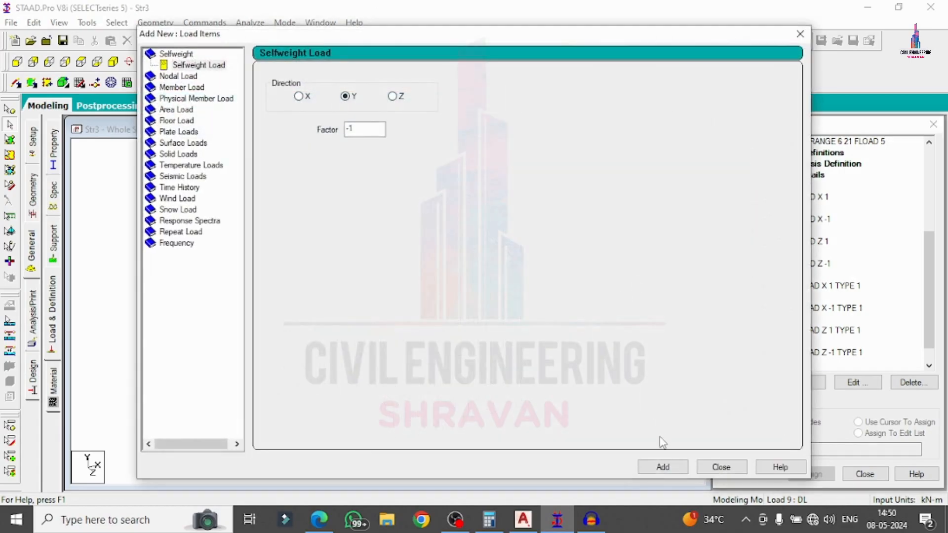
Add self-weight and a -22.0524 kN/m uniform member load to the DL case.
left_click(662, 467)
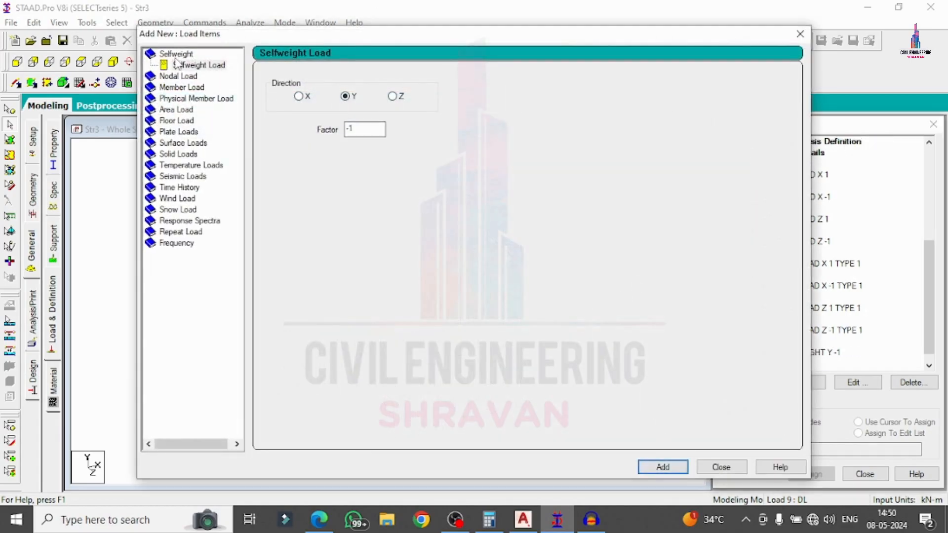
left_click(176, 87)
left_click_drag(389, 112, 380, 113)
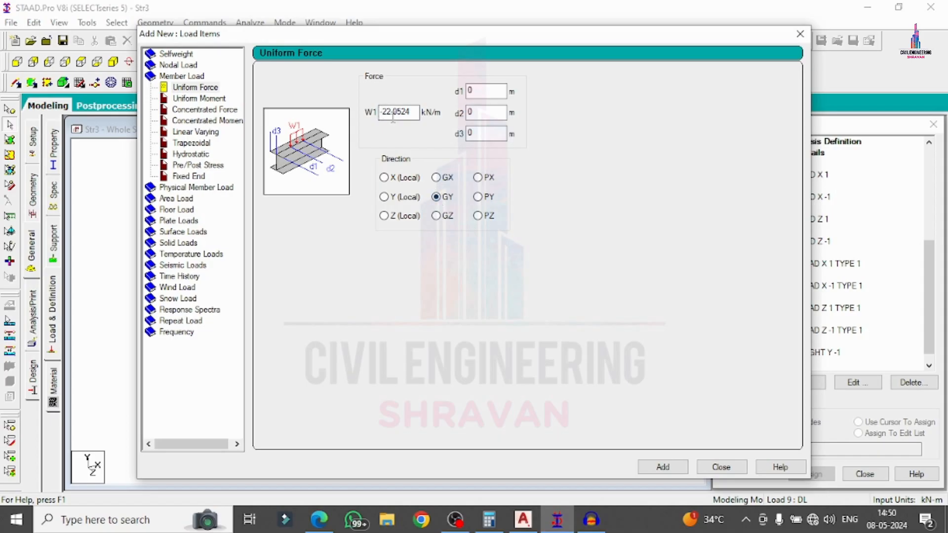
left_click(674, 470)
left_click(720, 467)
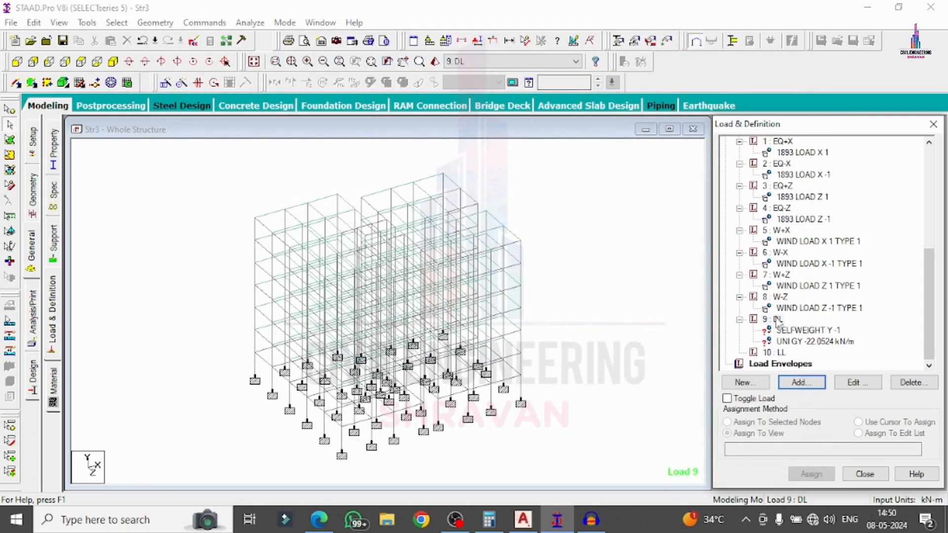
Add a -2 kN/m² floor load (Y 6–21 m) and a -23.9 kN/m uniform load to DL.
left_click(777, 317)
left_click(793, 383)
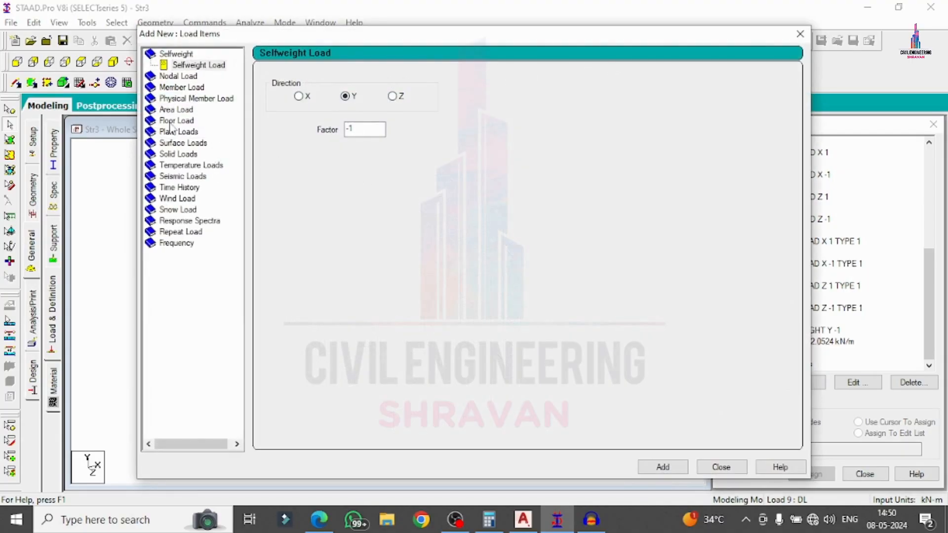
left_click(173, 120)
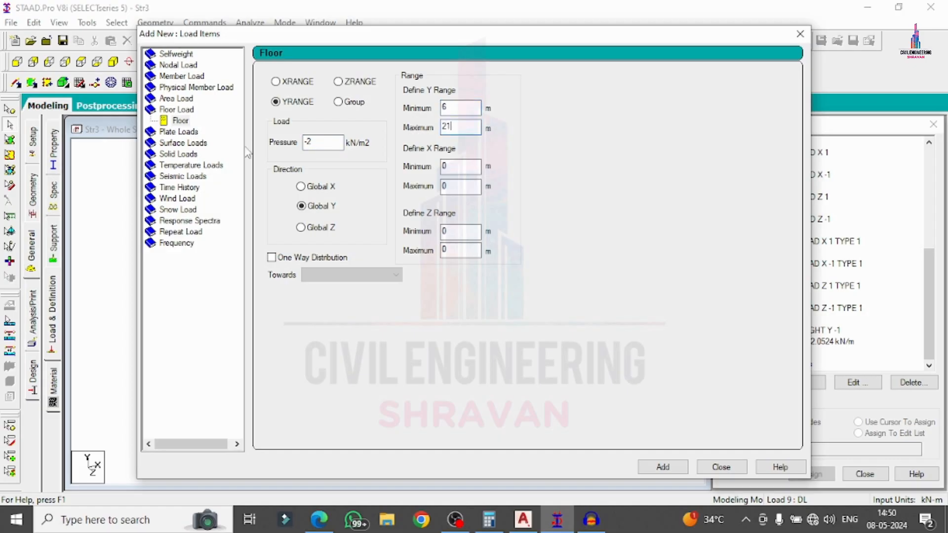
key("Return")
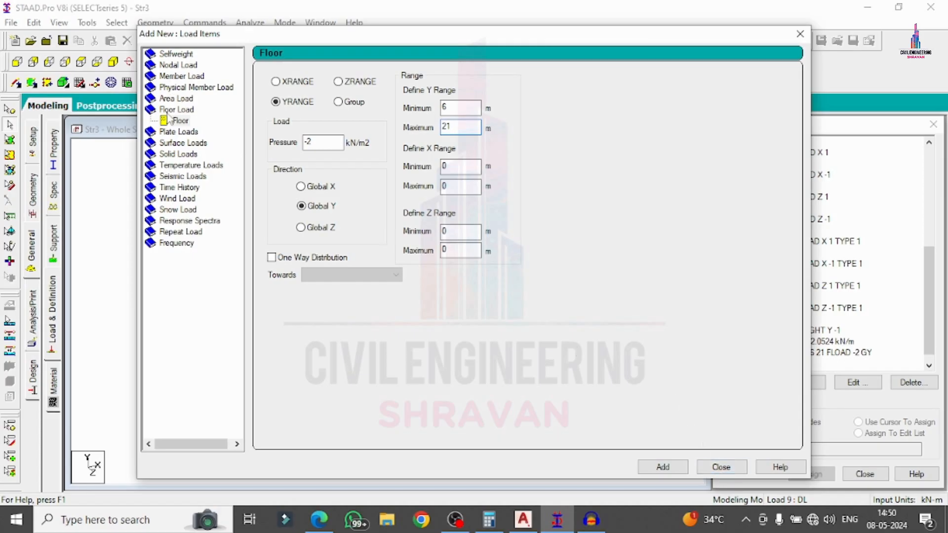
left_click(177, 78)
left_click(382, 113)
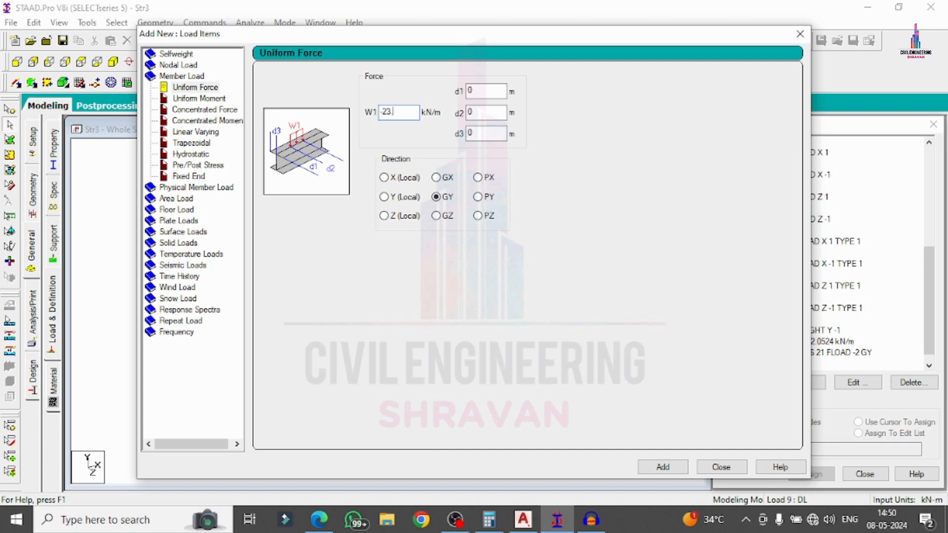
left_click(662, 468)
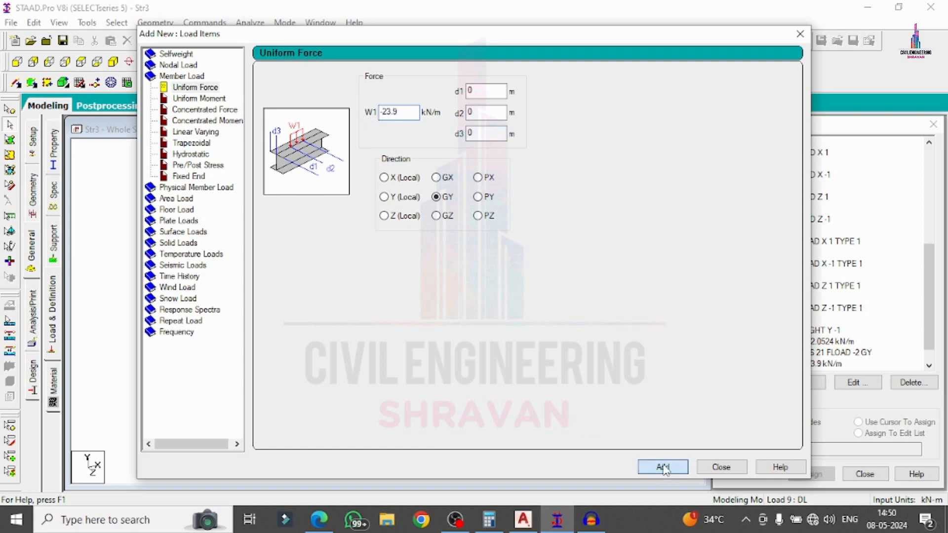
left_click(721, 467)
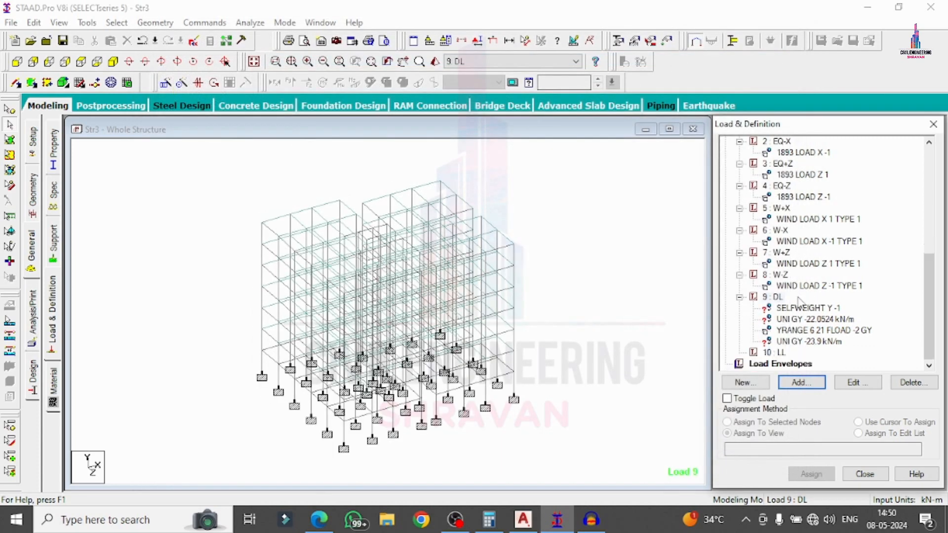
Add a -5 kN/m² floor load over Y 6–21 m to the LL case.
left_click(780, 352)
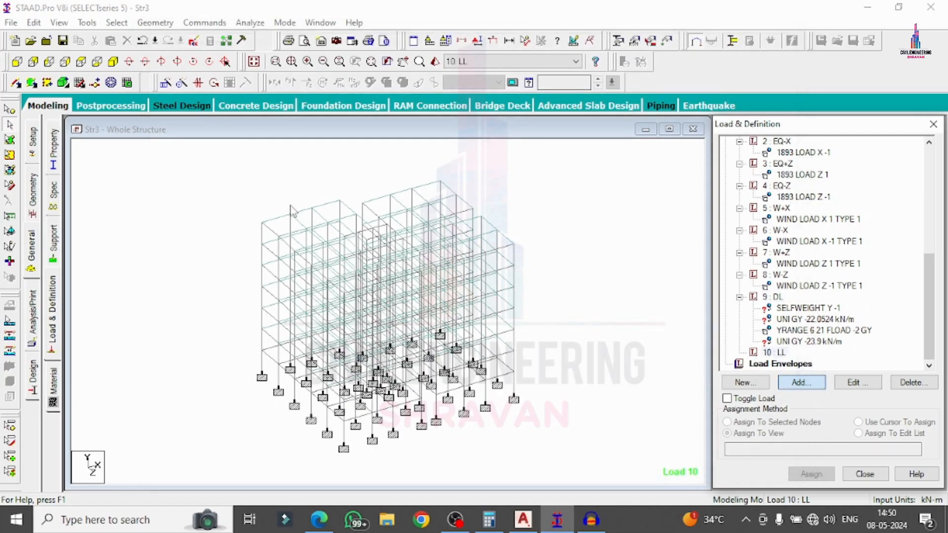
key("Return")
left_click(177, 120)
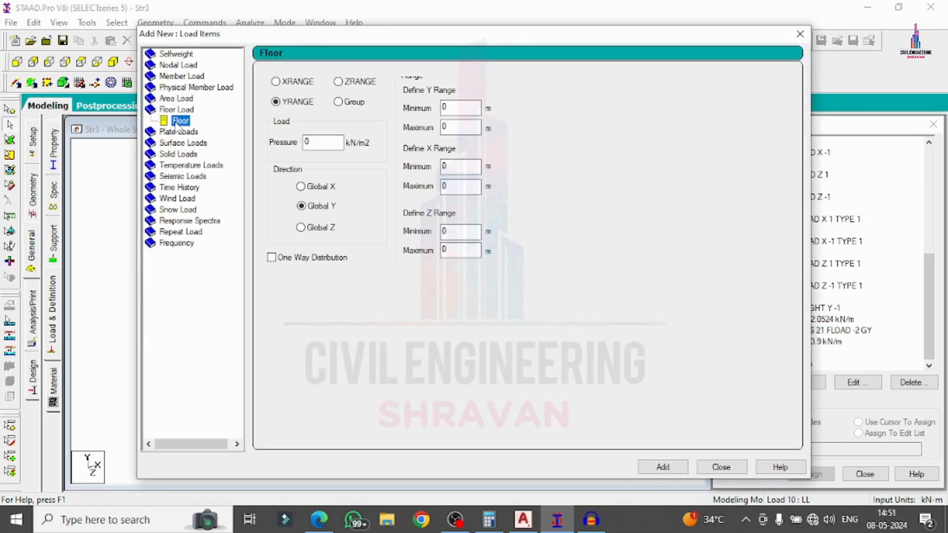
left_click(306, 143)
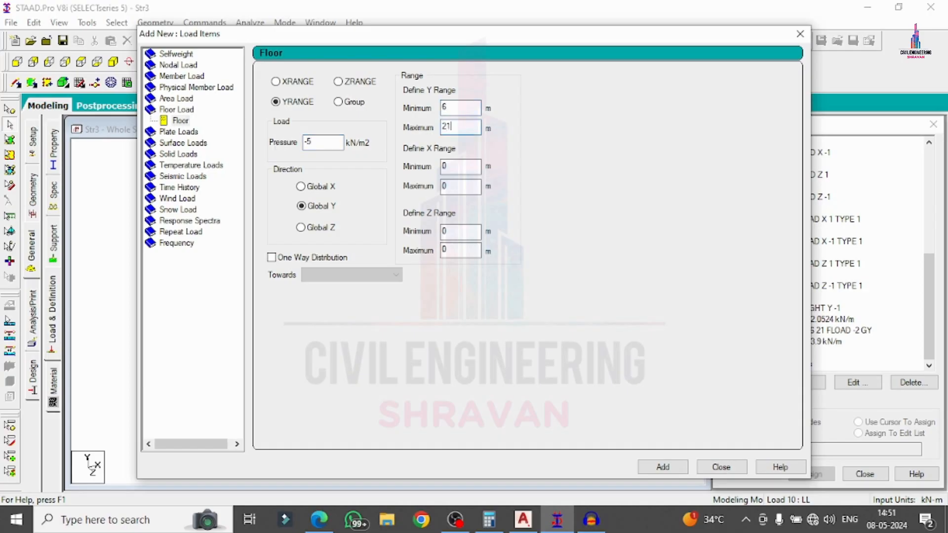
left_click(663, 467)
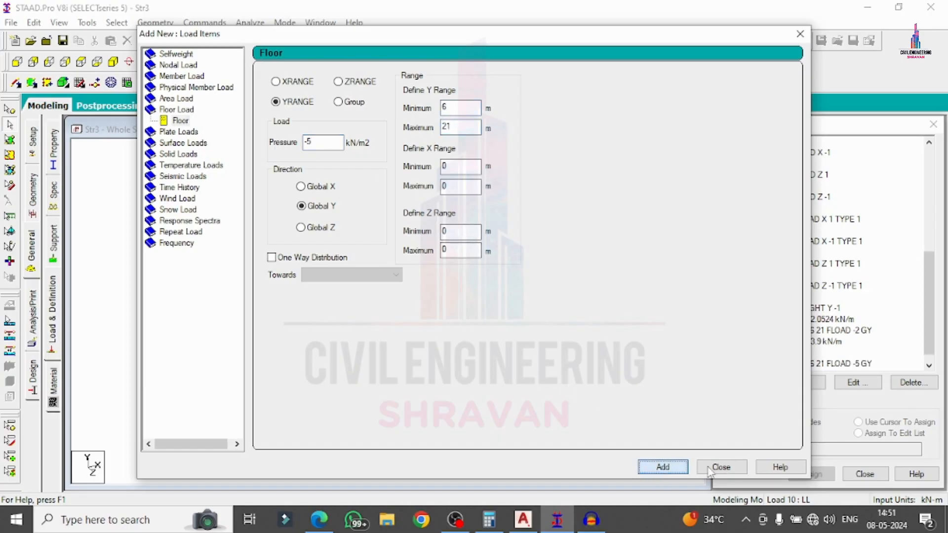
left_click(722, 467)
left_click(805, 307)
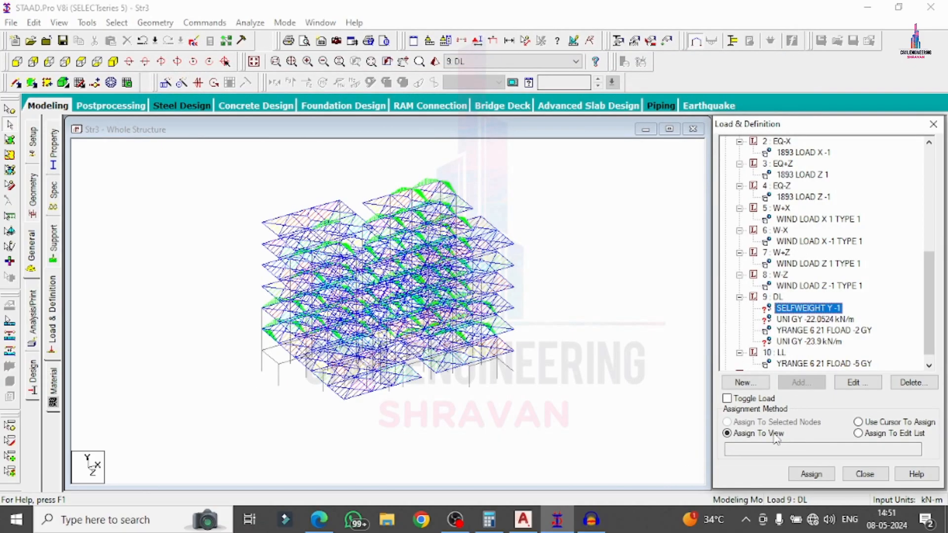
Assign self-weight to the whole structure and the uniform load to all X- and Z-parallel beams.
left_click(811, 474)
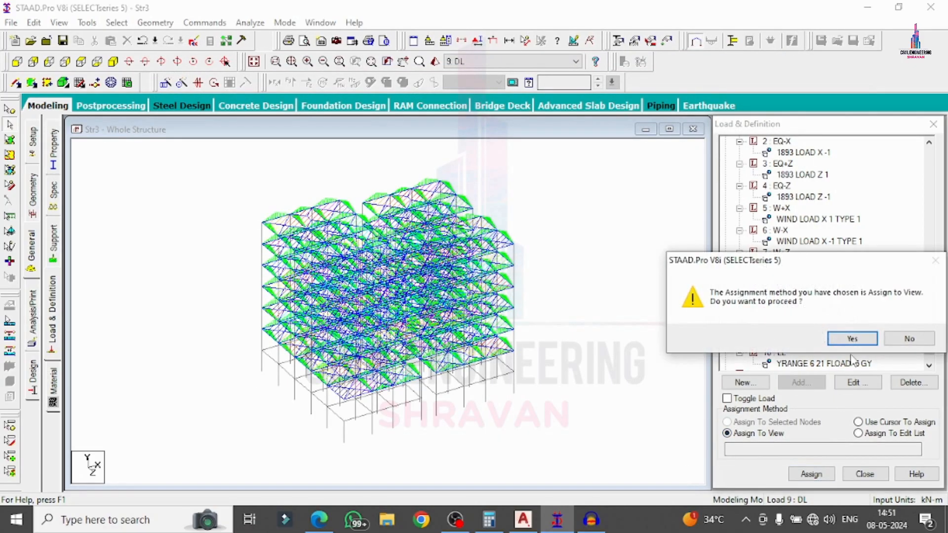
left_click(854, 341)
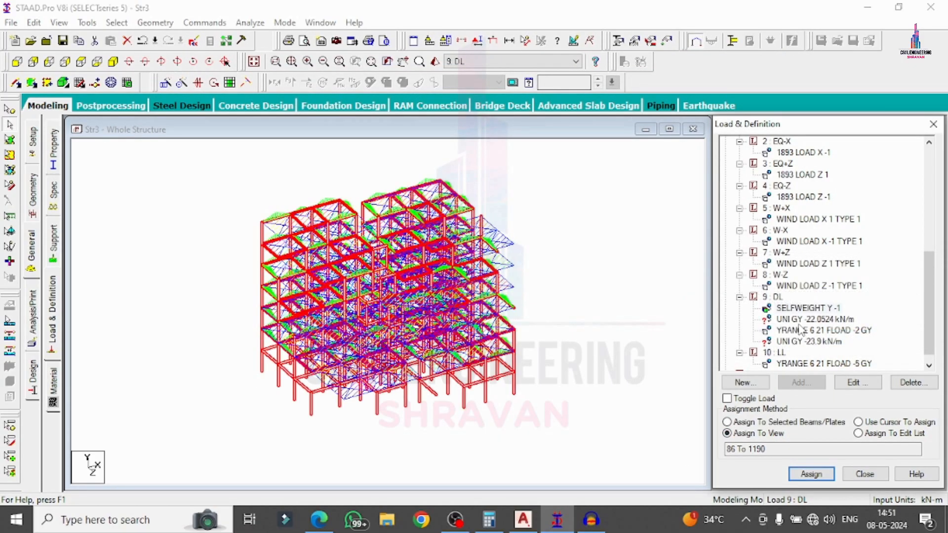
left_click(541, 332)
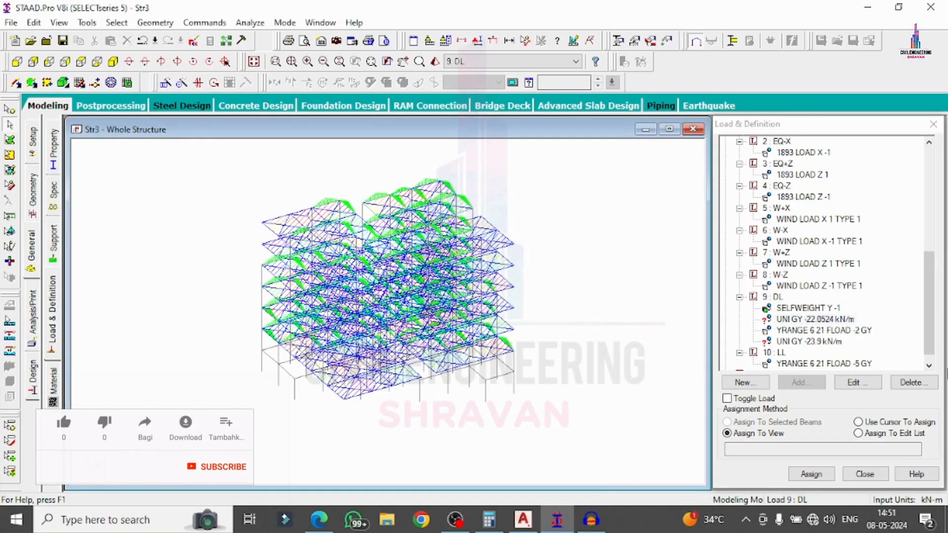
left_click(117, 23)
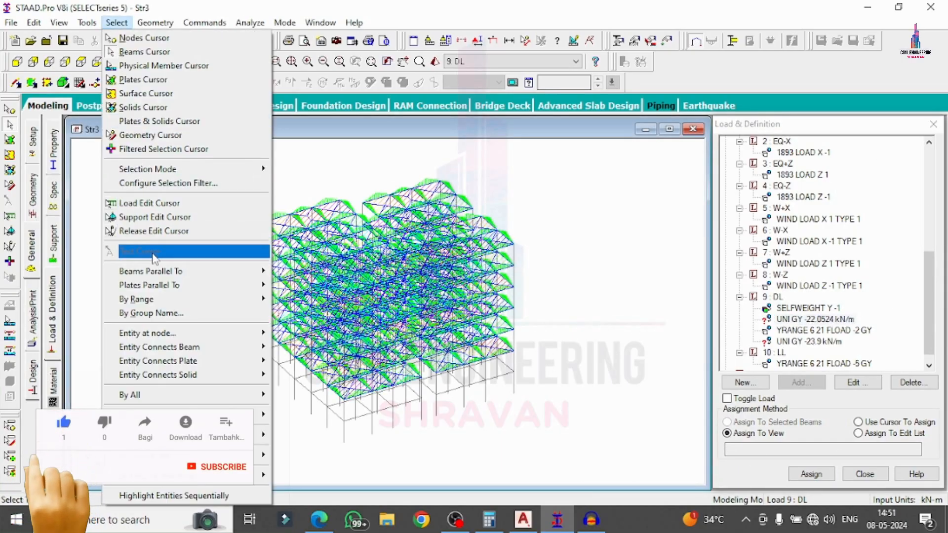
mouse_move(155, 271)
left_click(287, 271)
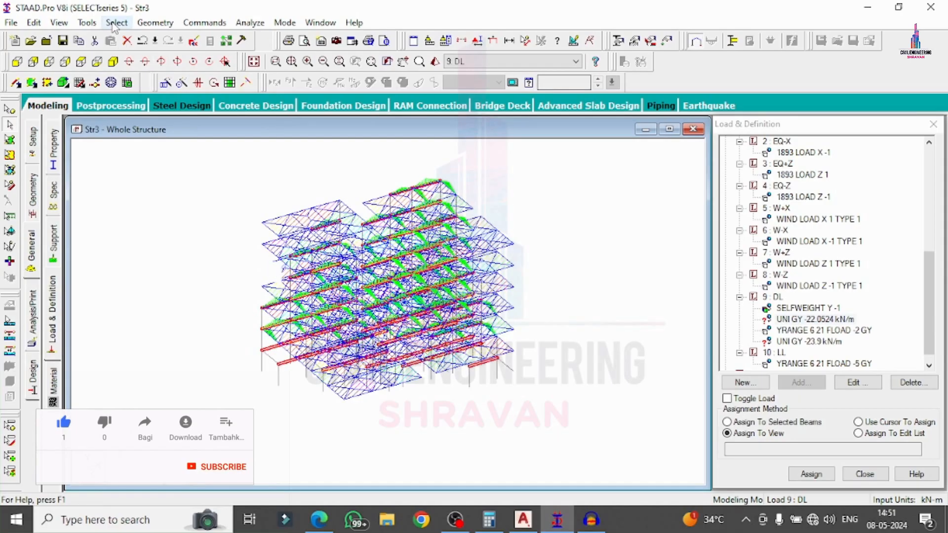
left_click(117, 22)
mouse_move(187, 270)
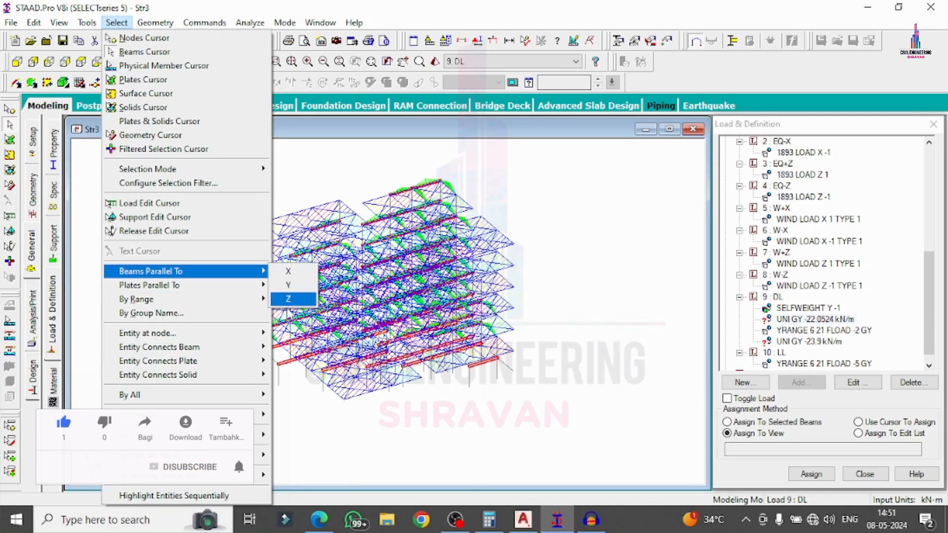
left_click(287, 298)
left_click(763, 422)
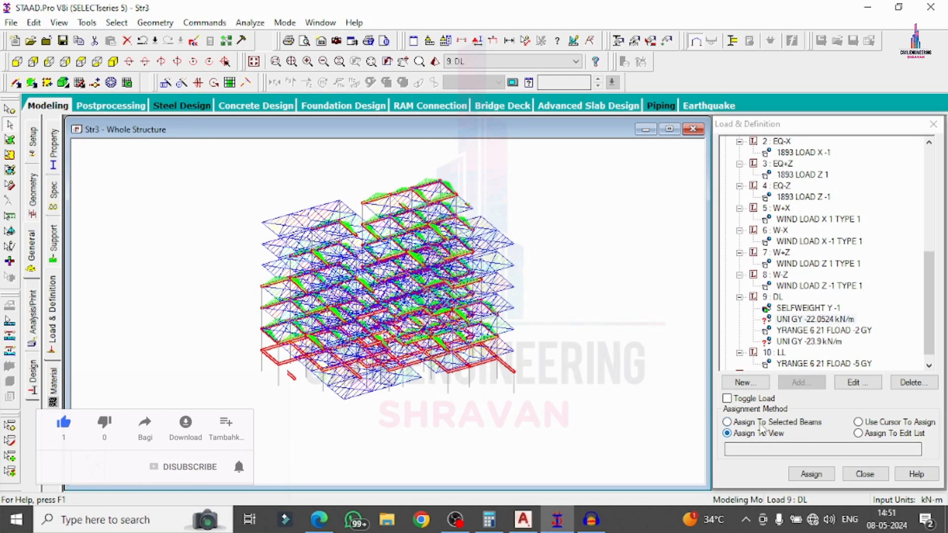
left_click(811, 474)
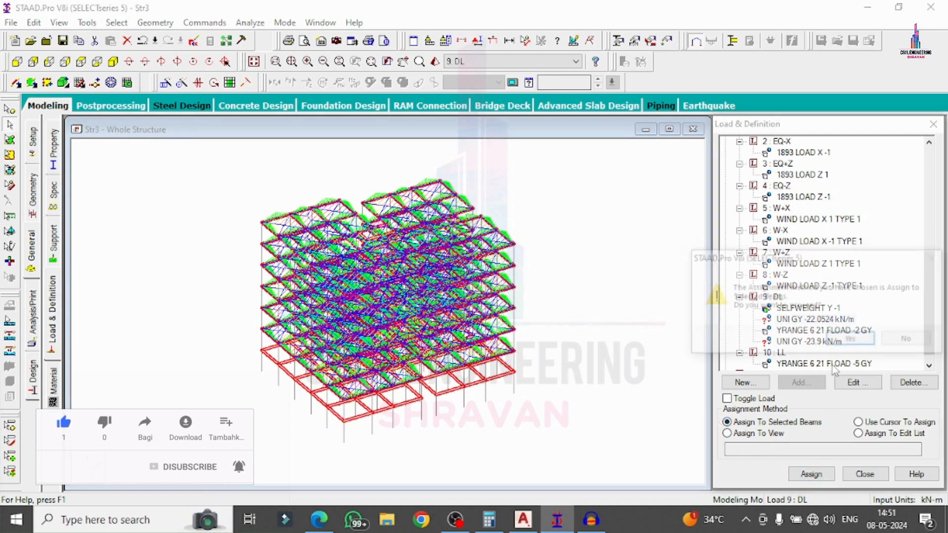
left_click(842, 341)
left_click(608, 279)
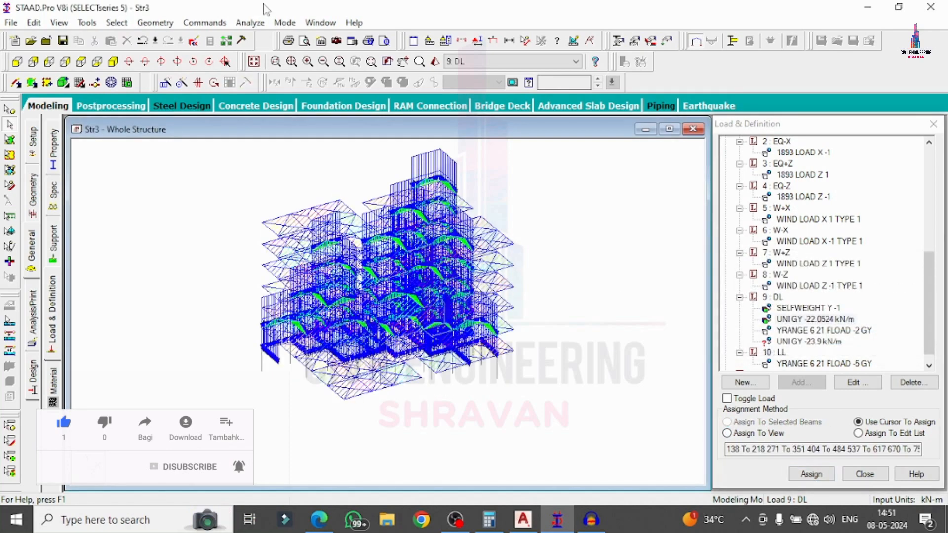
Assign the UNI GY -23.9 kN/m load to two beams picked in plan view.
left_click(807, 341)
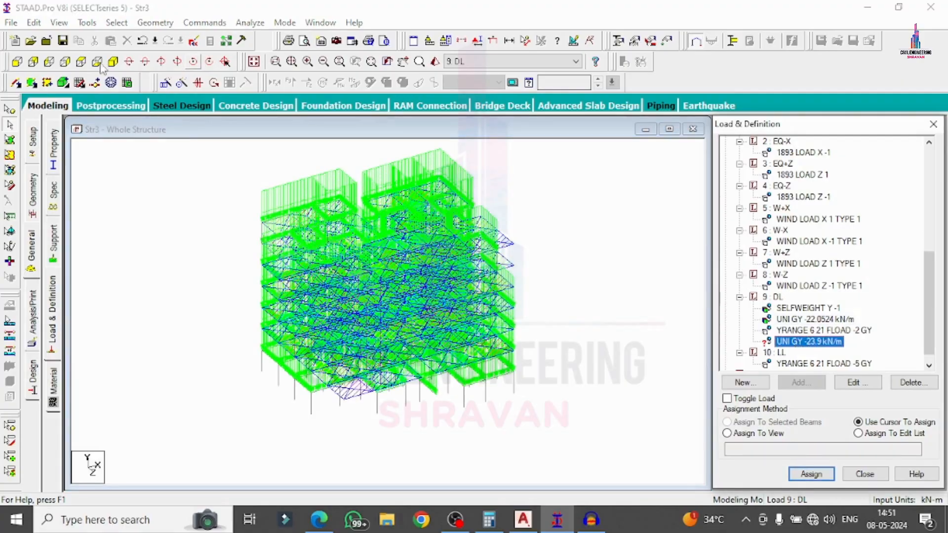
left_click(82, 61)
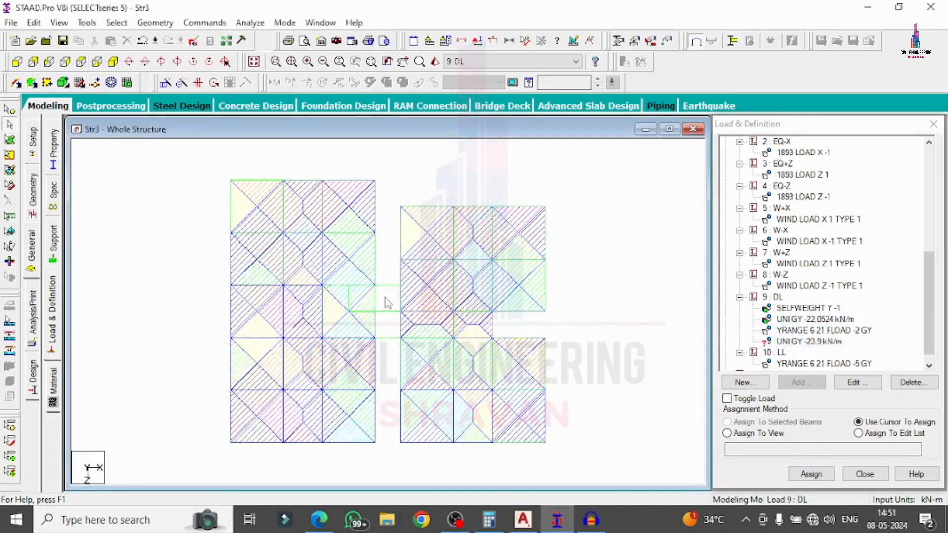
left_click(375, 326, "ctrl")
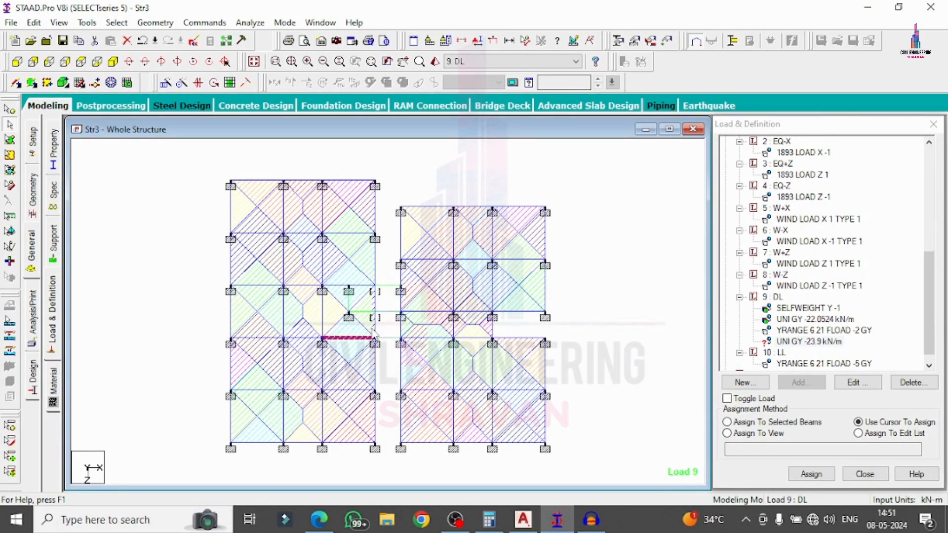
left_click(376, 300, "ctrl")
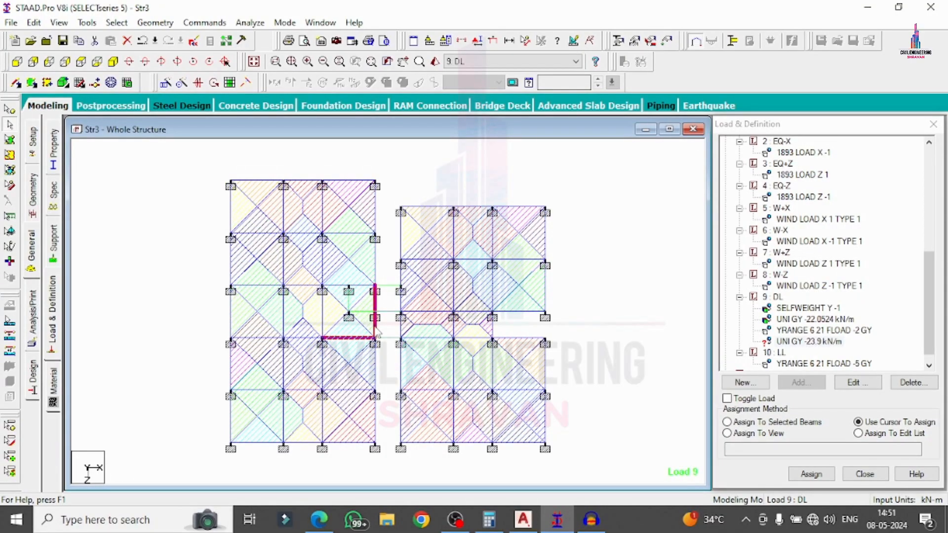
left_click(778, 423)
left_click(810, 474)
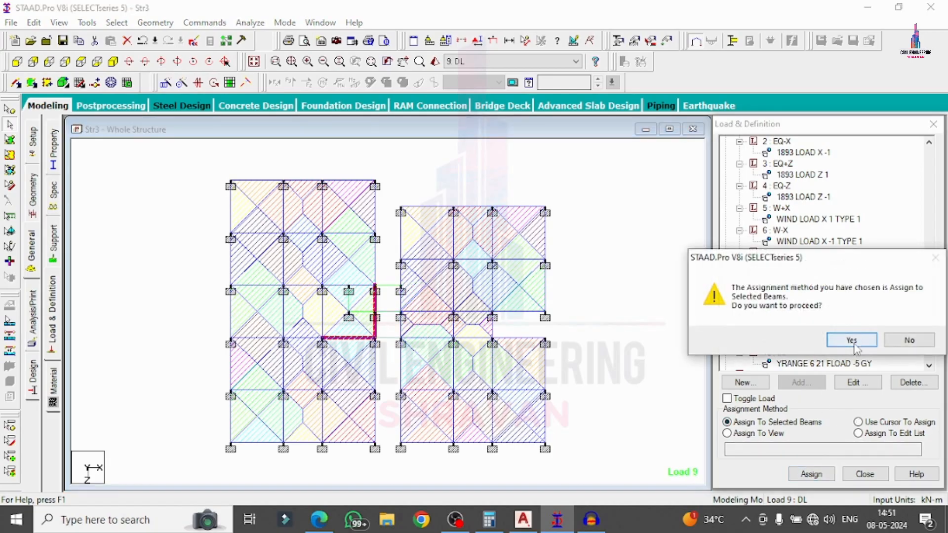
left_click(846, 339)
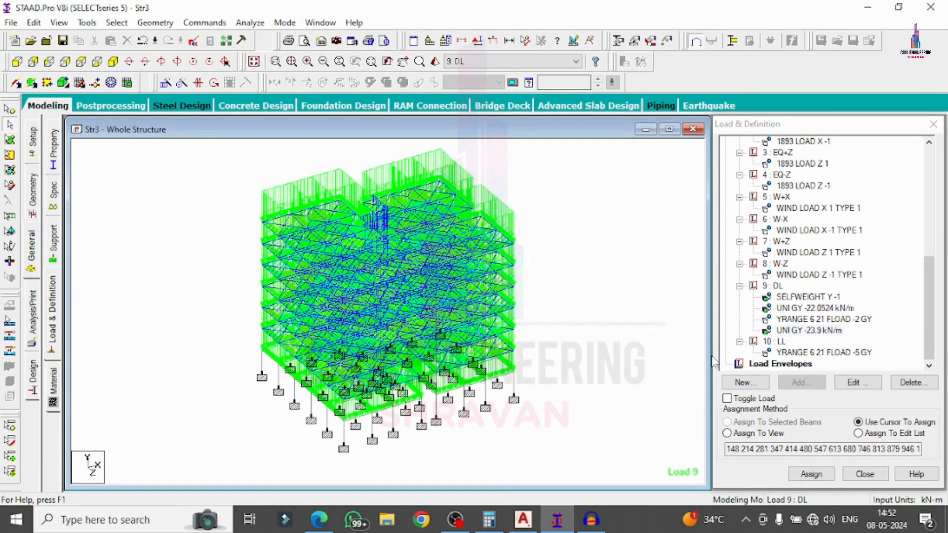
scroll(729, 184, "up", 2)
left_click(779, 154)
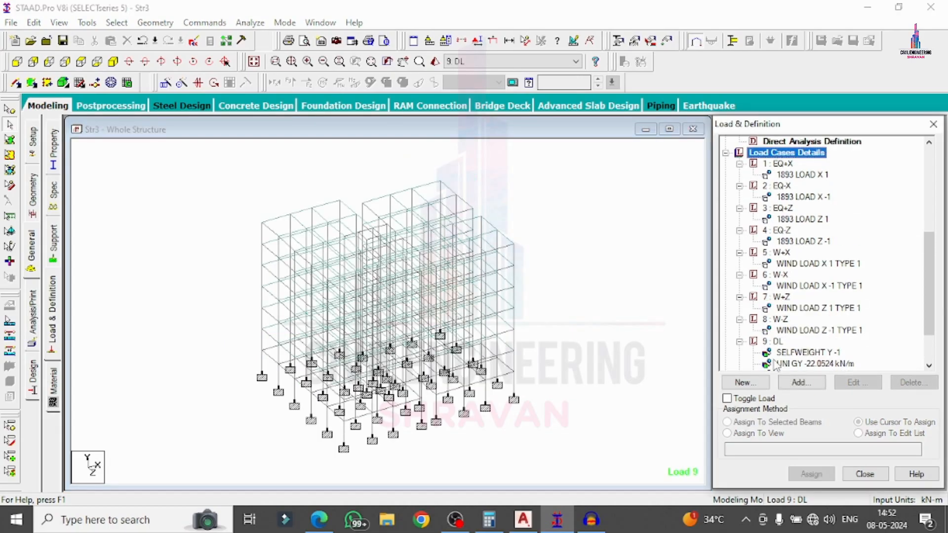
Auto-generate Indian Code General_Structures load combinations and add them as cases up to 51.
left_click(801, 383)
left_click(258, 150)
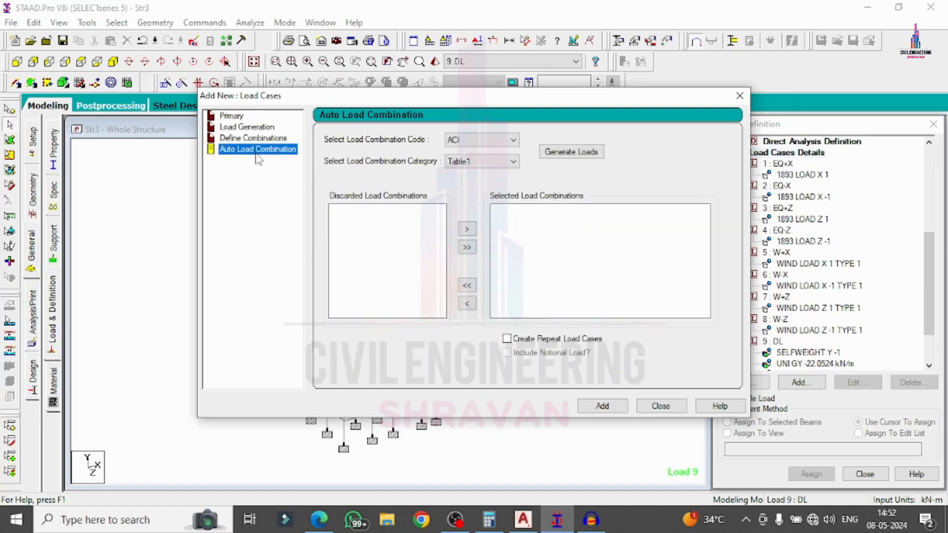
left_click(450, 143)
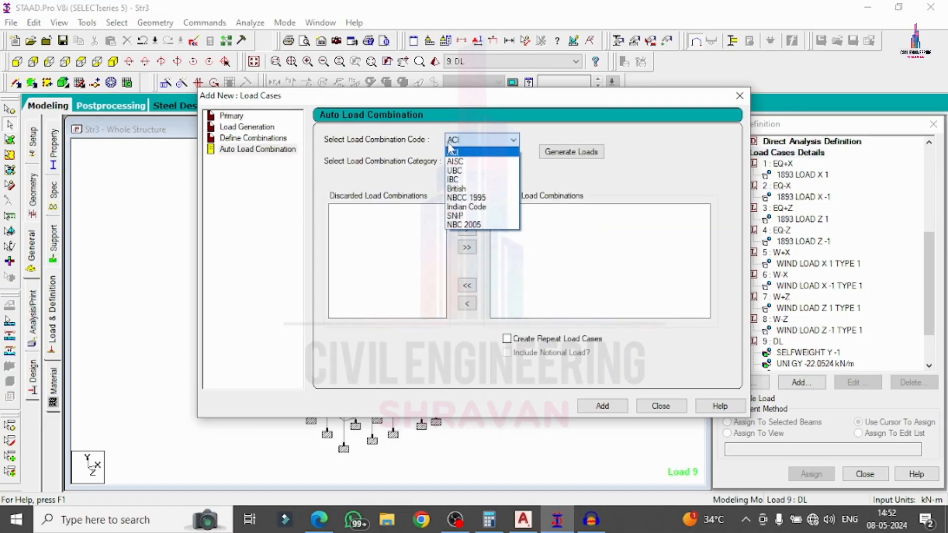
left_click(460, 207)
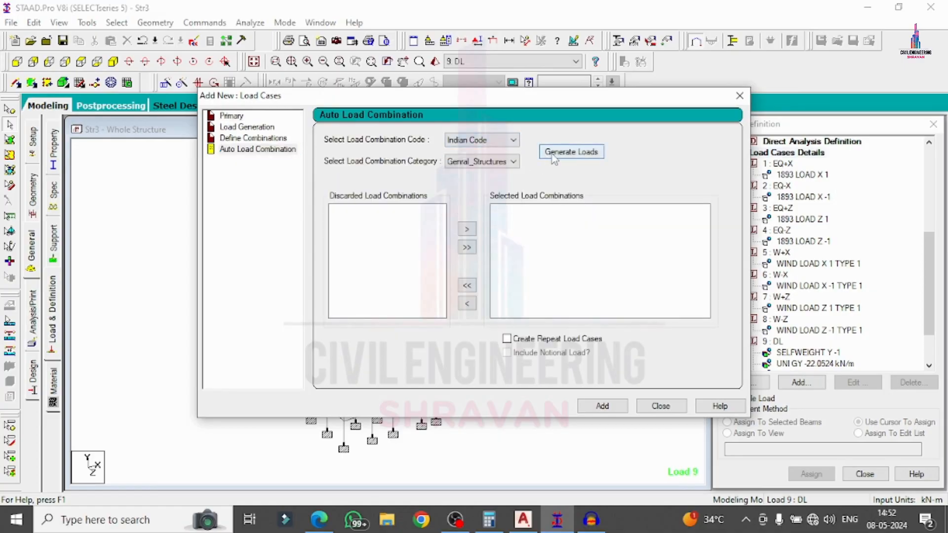
left_click(554, 157)
left_click(602, 405)
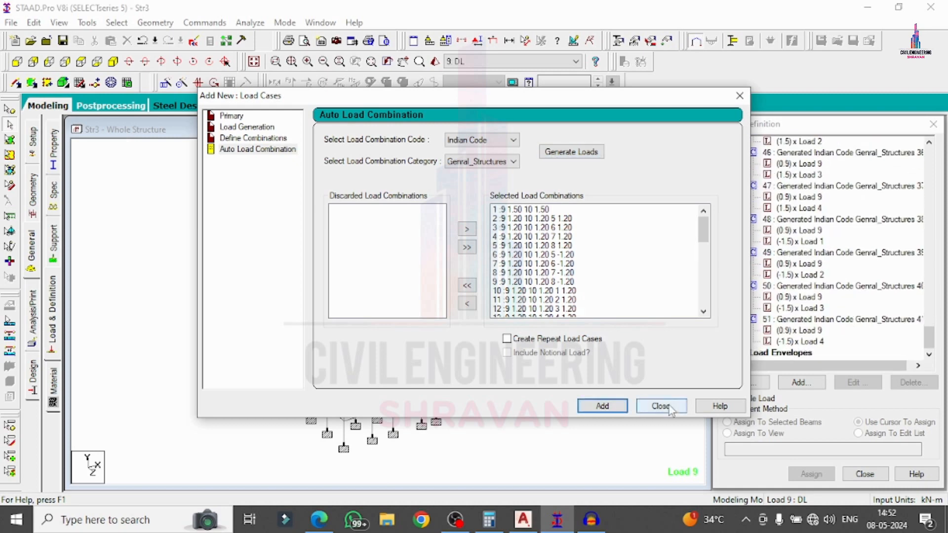
left_click(671, 408)
left_click(33, 319)
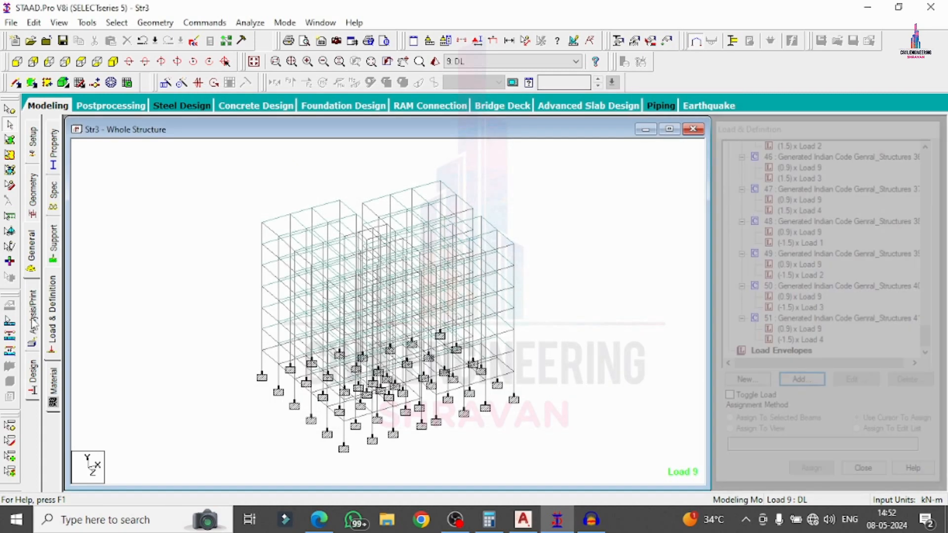
Run the analysis of Str3, saving the model first when prompted.
left_click(553, 411)
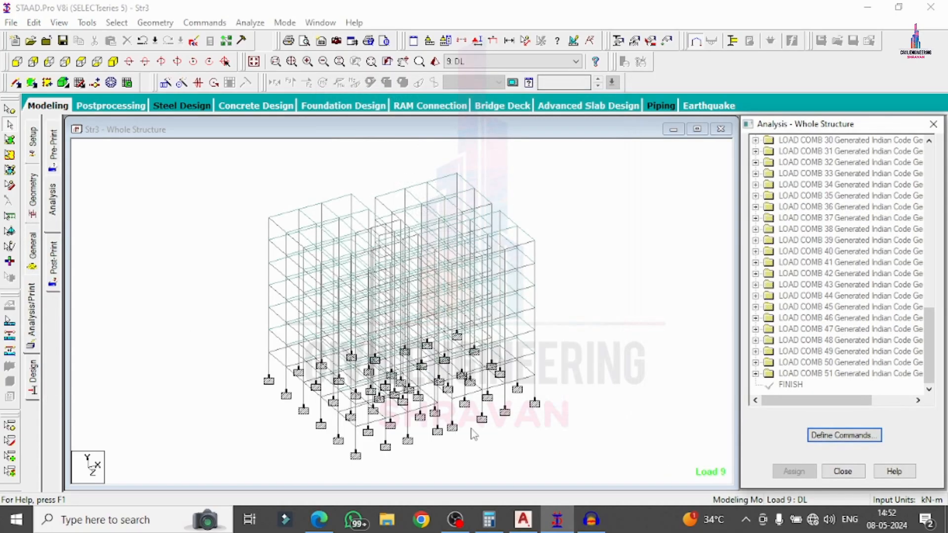
left_click(39, 316)
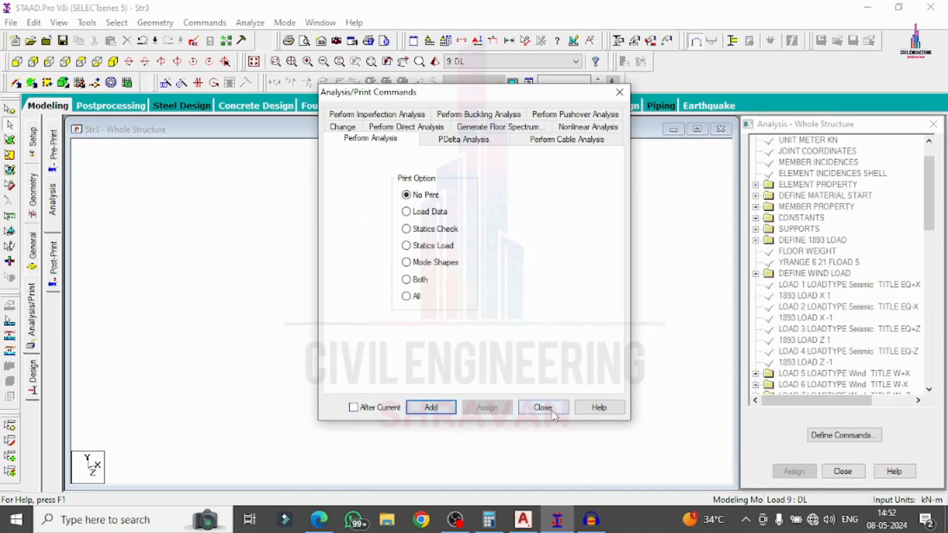
left_click(553, 411)
left_click(244, 23)
left_click(264, 34)
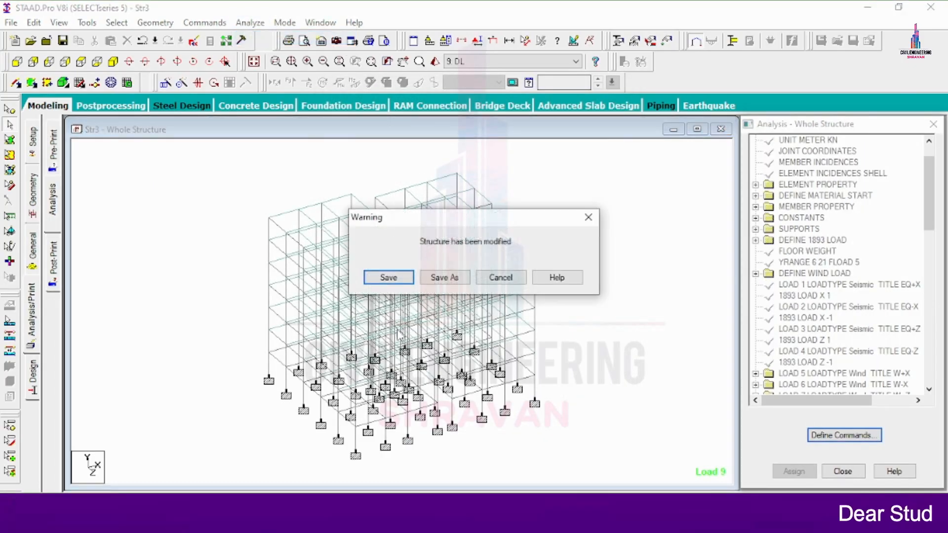
left_click(389, 278)
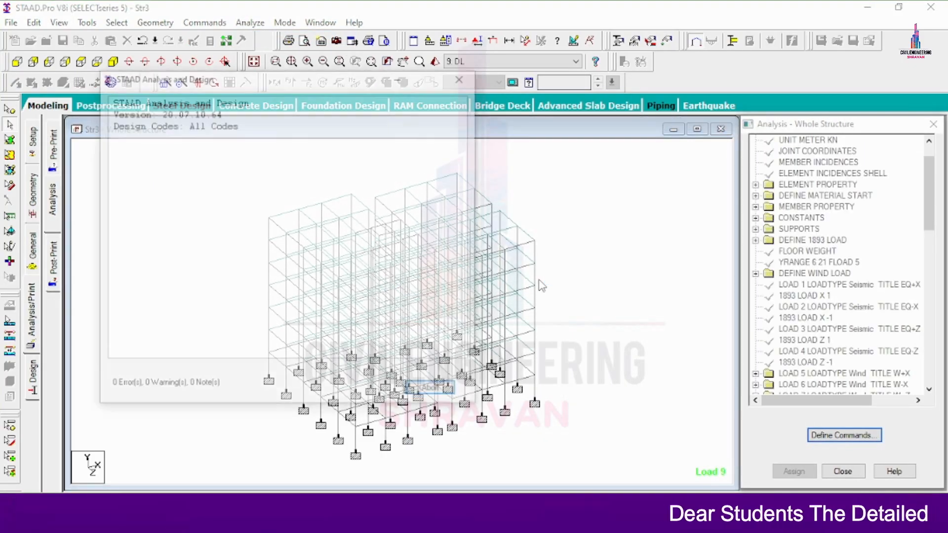
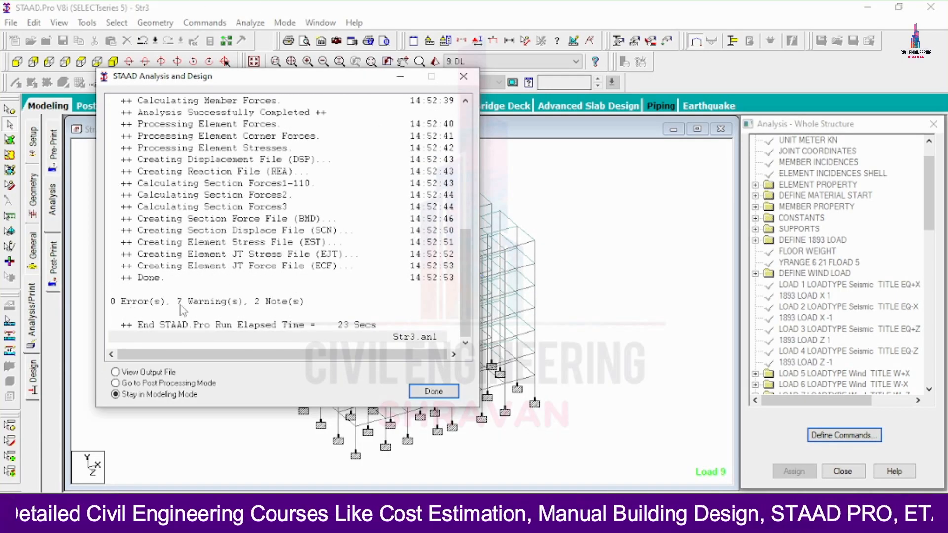
Choose Go to Post Processing Mode and close the completed analysis report.
left_click(137, 387)
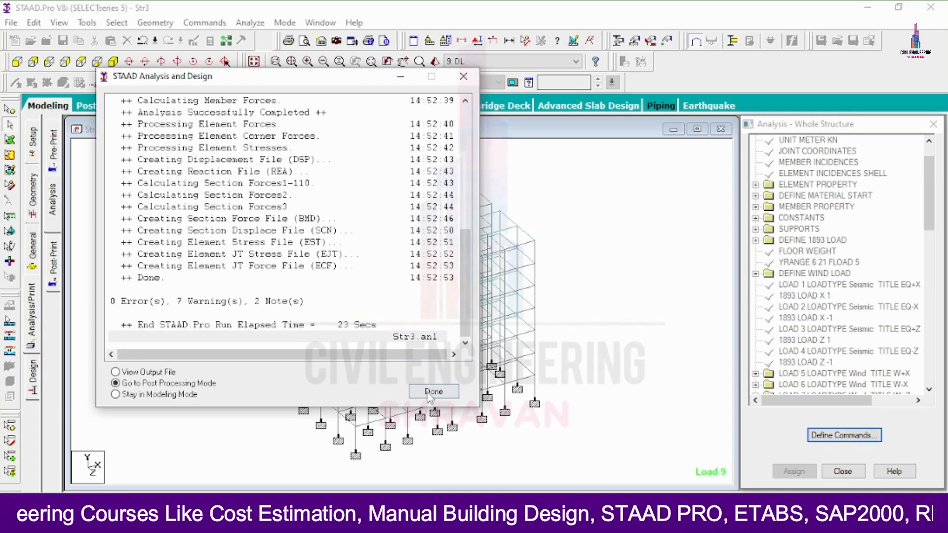
left_click(431, 393)
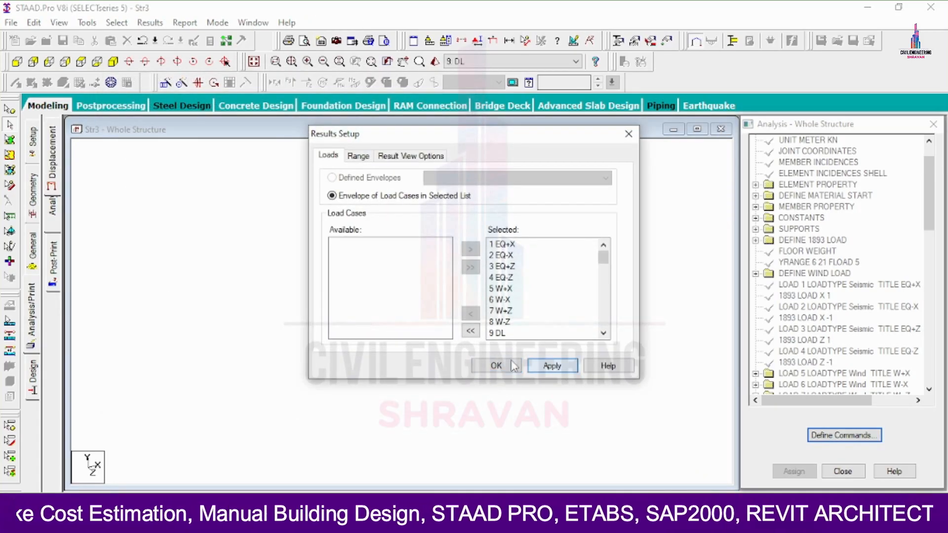
Accept the results setup and display results for load case 19.
left_click(497, 366)
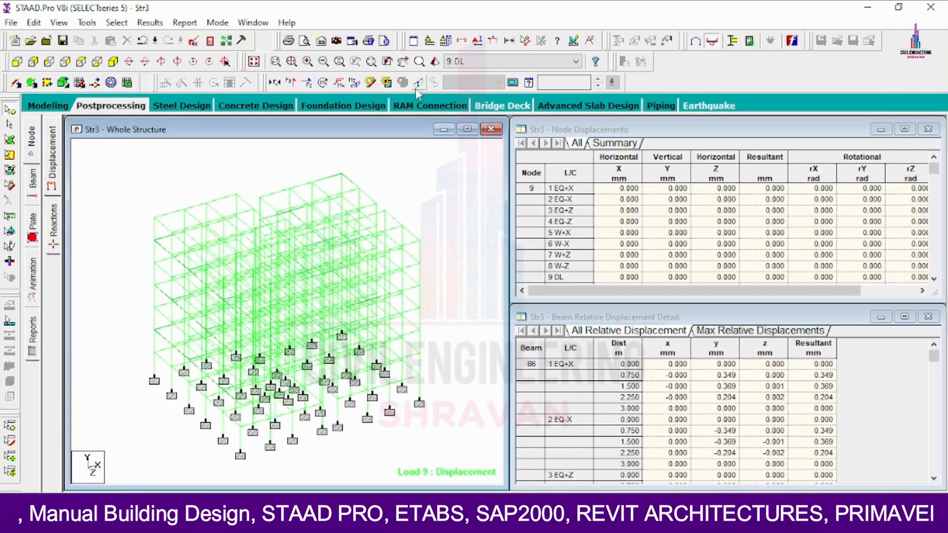
left_click(417, 84)
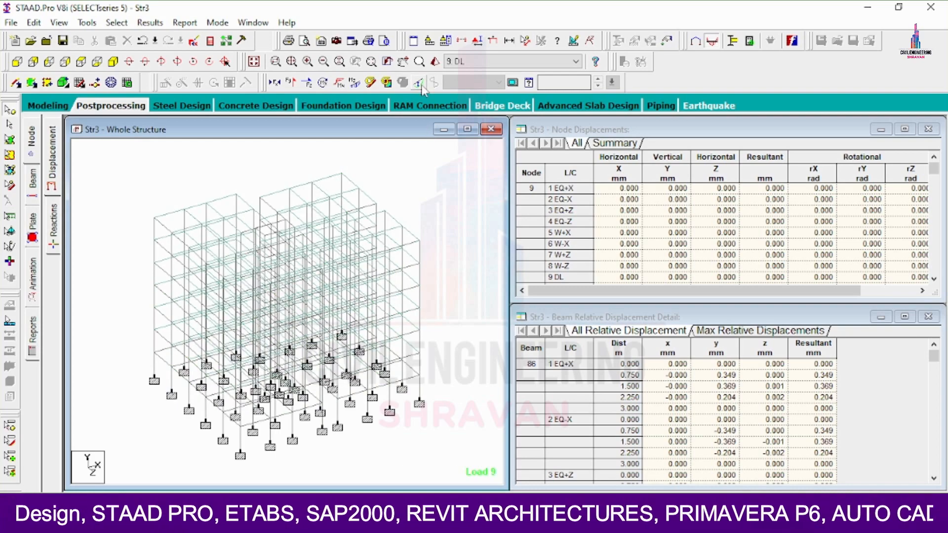
left_click(419, 83)
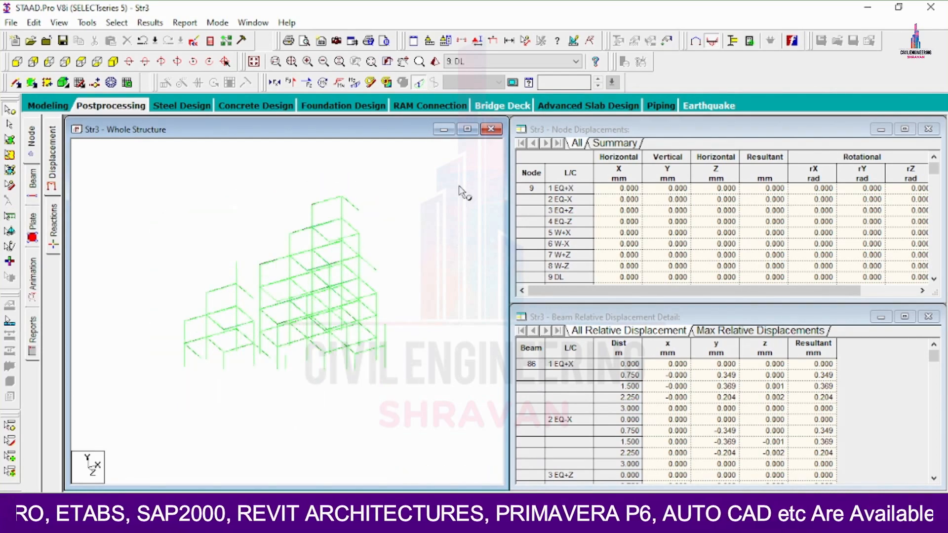
left_click(509, 62)
left_click(499, 164)
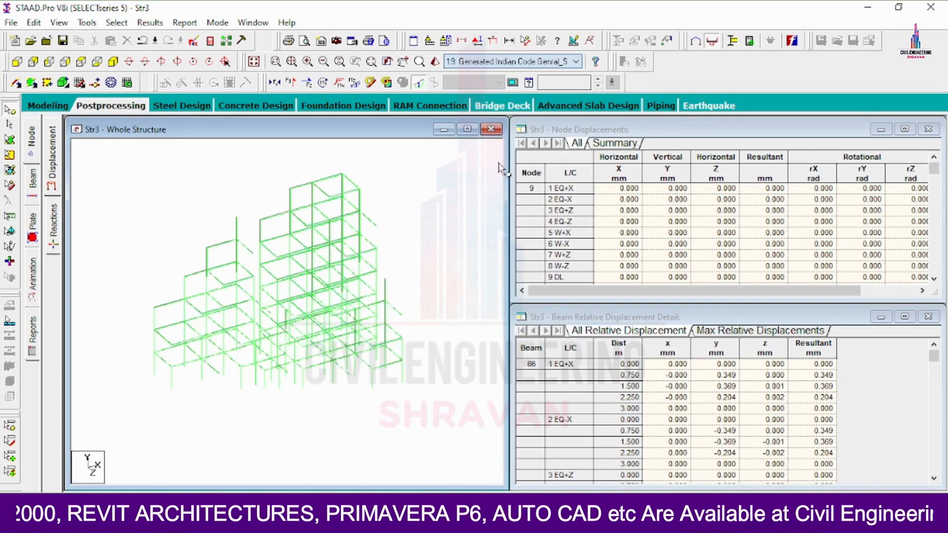
Draw Max Absolute plate stress contours on the slabs.
left_click(32, 221)
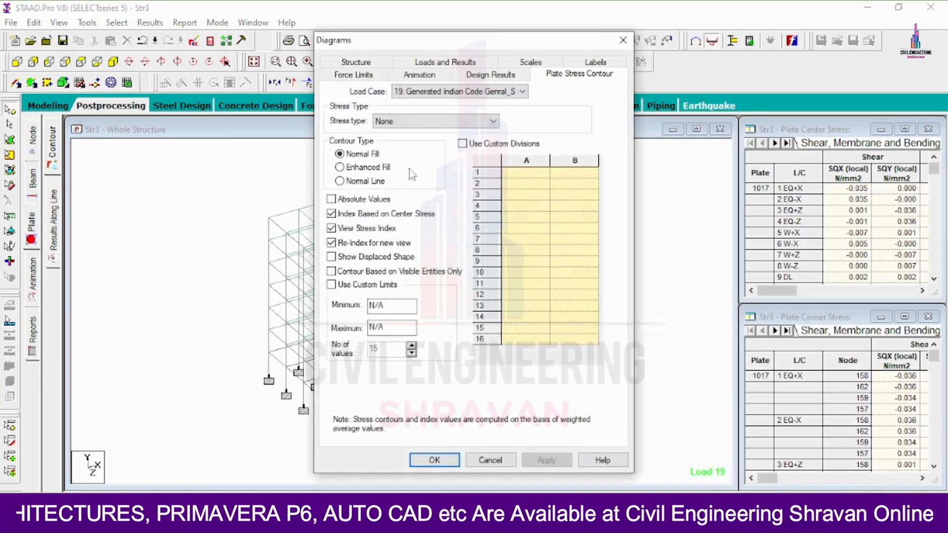
left_click(415, 120)
left_click(401, 143)
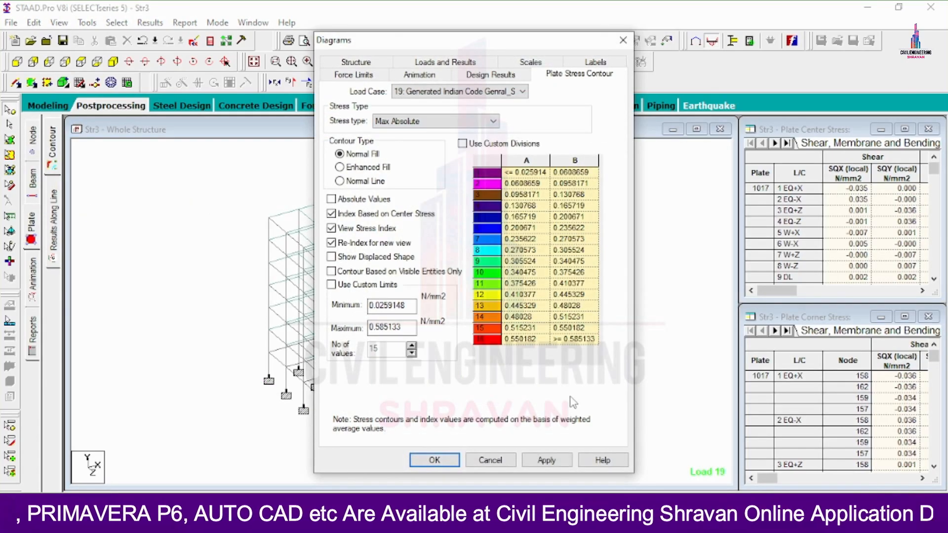
left_click(546, 460)
left_click(435, 459)
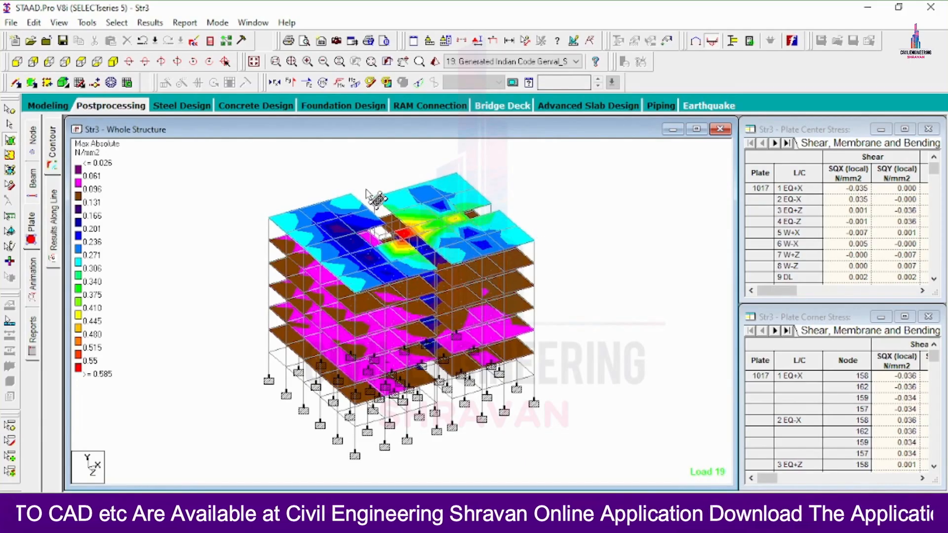
Show member shear Y and bending Z diagrams together.
left_click(290, 83)
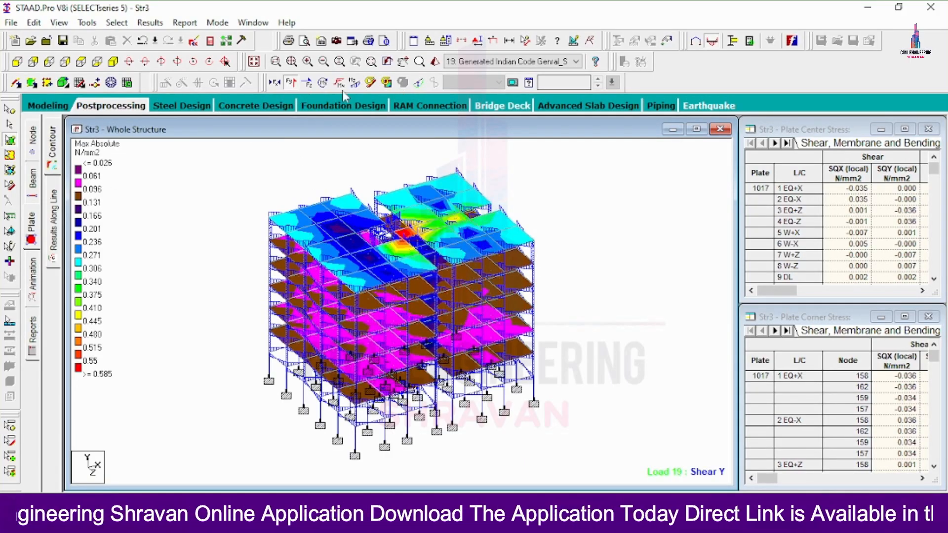
left_click(356, 83)
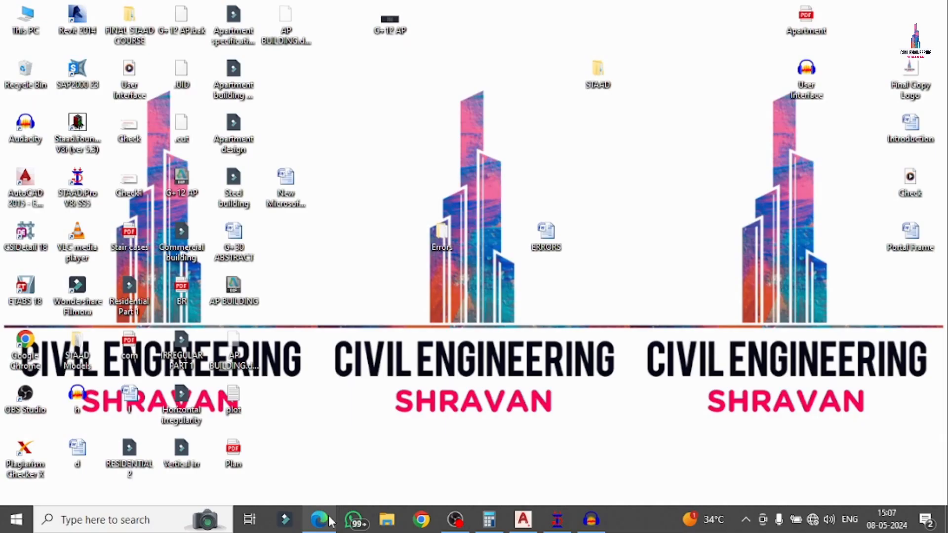
mouse_move(329, 520)
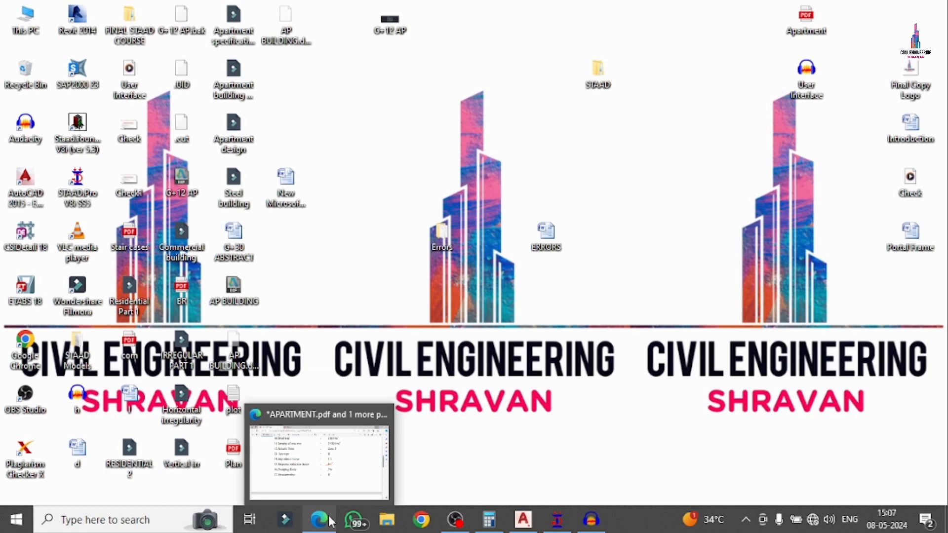
Mark the M40 concrete and HYSD Fe600 steel grades in APARTMENT.pdf, then return to STAAD.Pro.
left_click(329, 520)
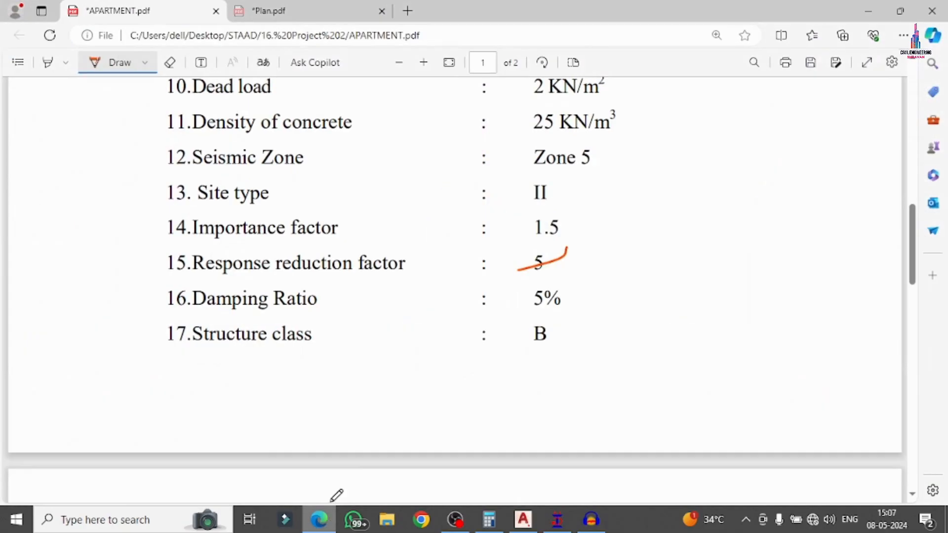
scroll(537, 253, "up", 6)
scroll(541, 237, "up", 3)
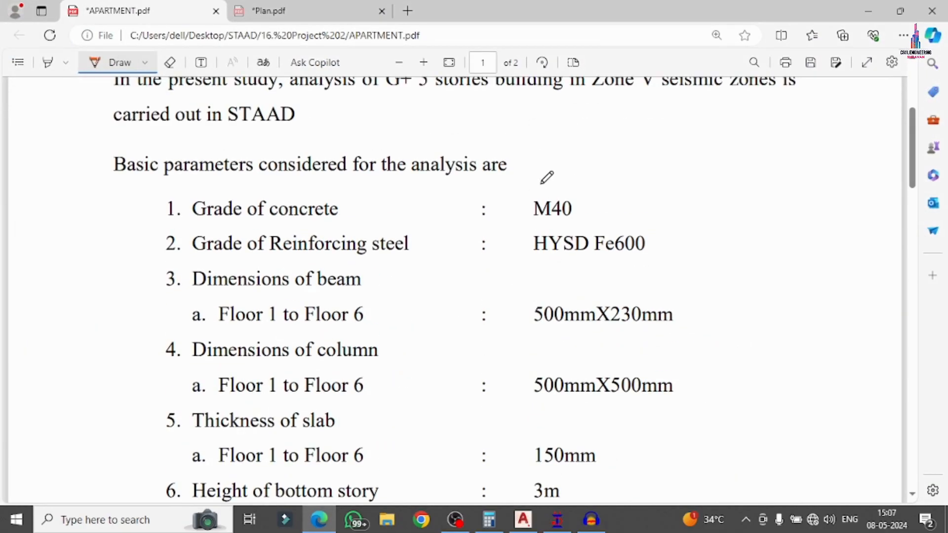
mouse_move(542, 183)
left_mouse_down()
mouse_move(528, 228)
mouse_move(561, 269)
mouse_move(663, 243)
mouse_move(610, 188)
mouse_move(536, 184)
left_mouse_up()
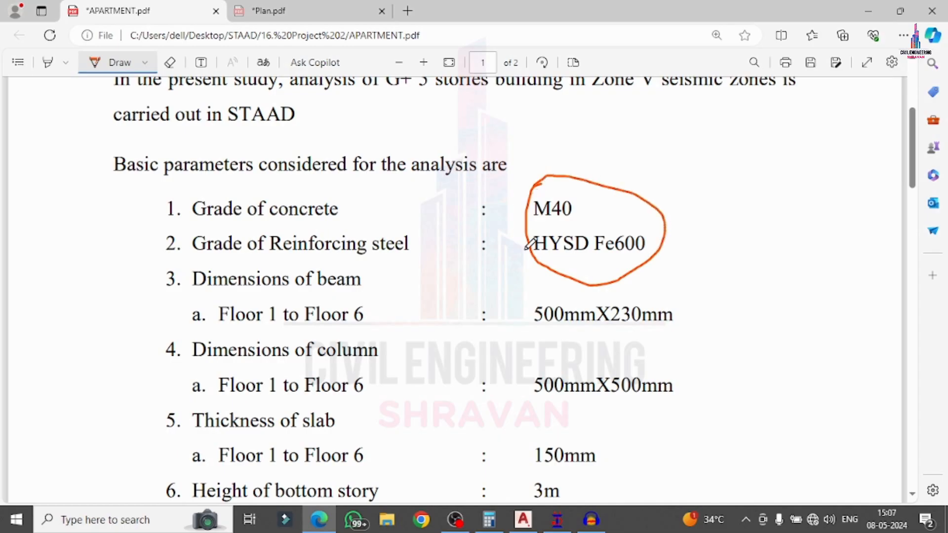
left_click(869, 11)
left_click(557, 519)
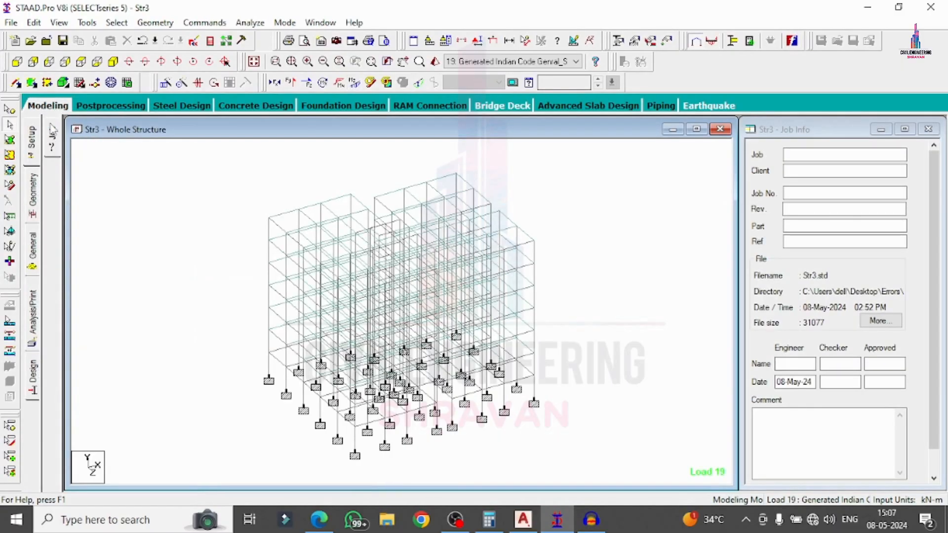
Set the current concrete design code to IS456.
left_click(32, 394)
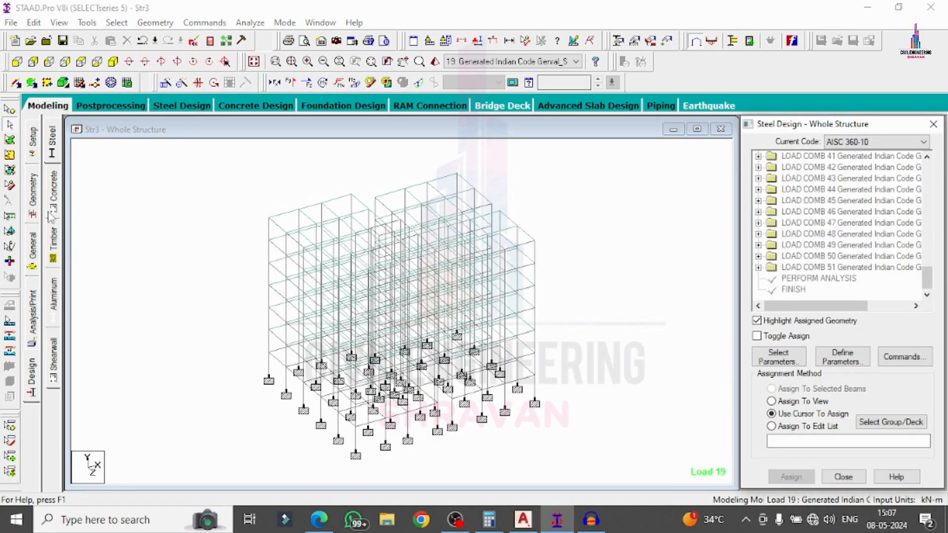
left_click(53, 192)
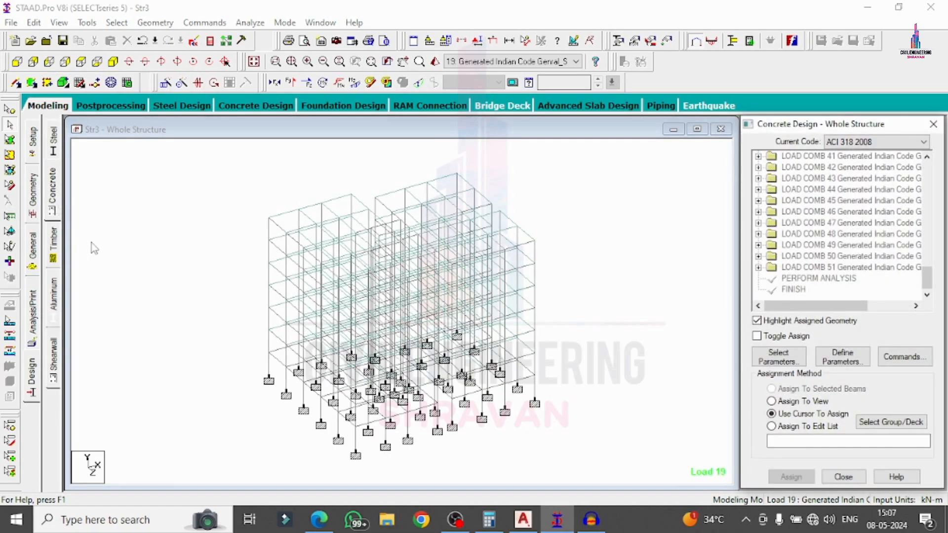
left_click(897, 142)
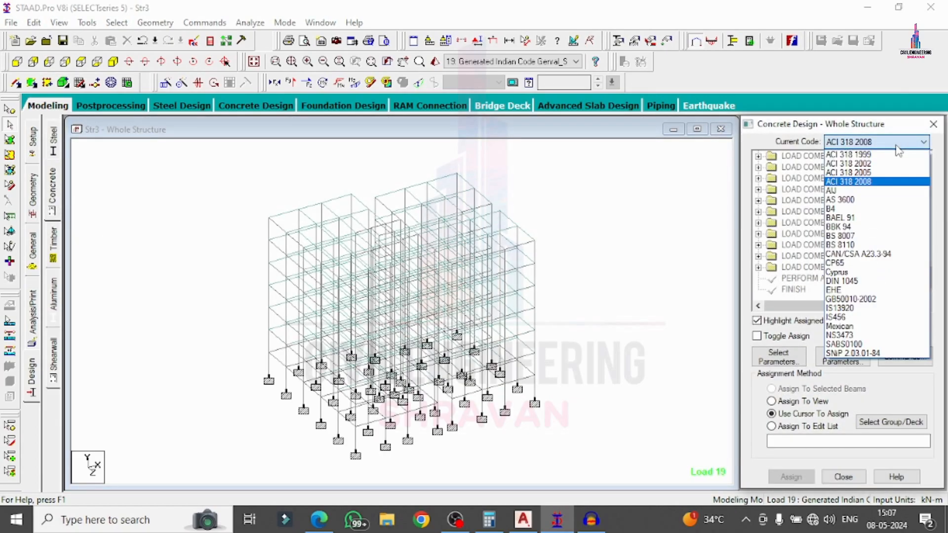
left_click(859, 318)
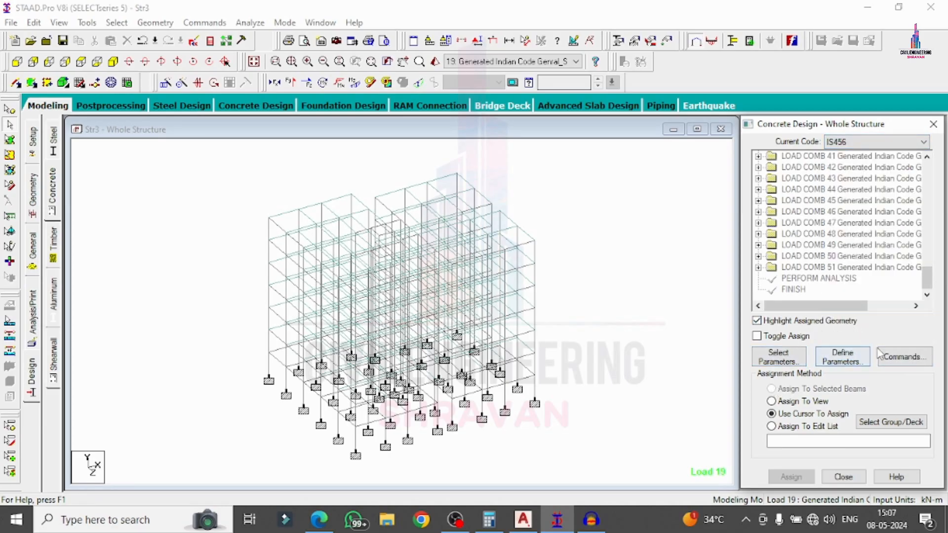
Replace the design parameter list with Fc, Fymain, Fysec, Maxmain, Maxsec, Md1 and Md2.
left_click(790, 359)
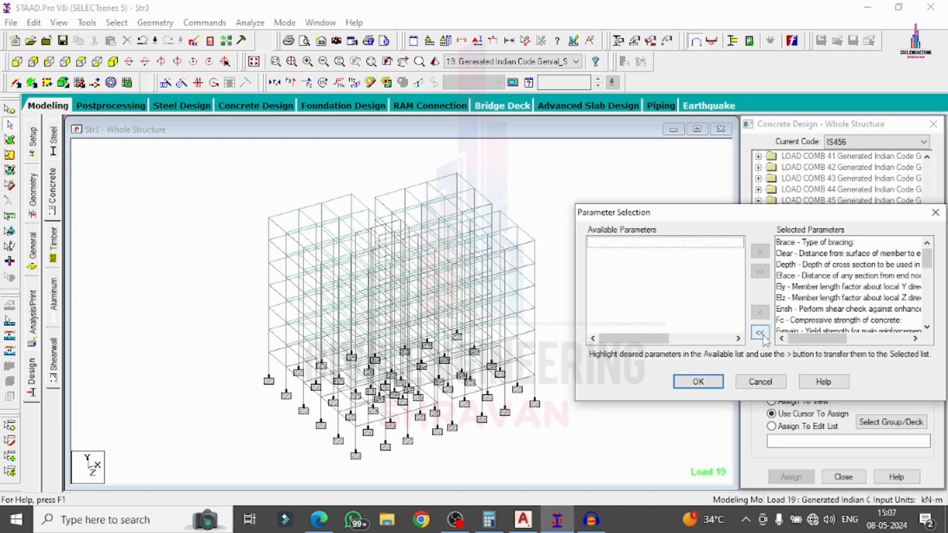
left_click(760, 332)
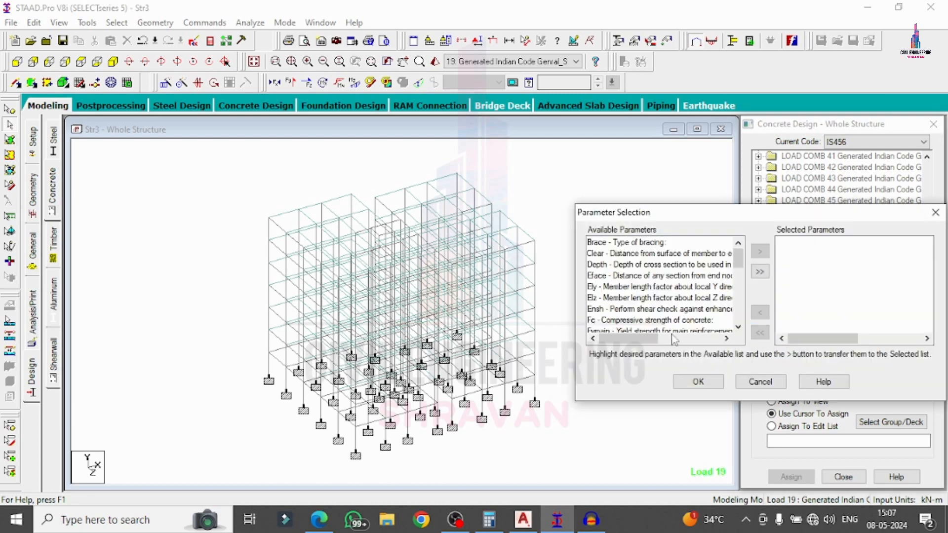
double_click(647, 321)
double_click(647, 321)
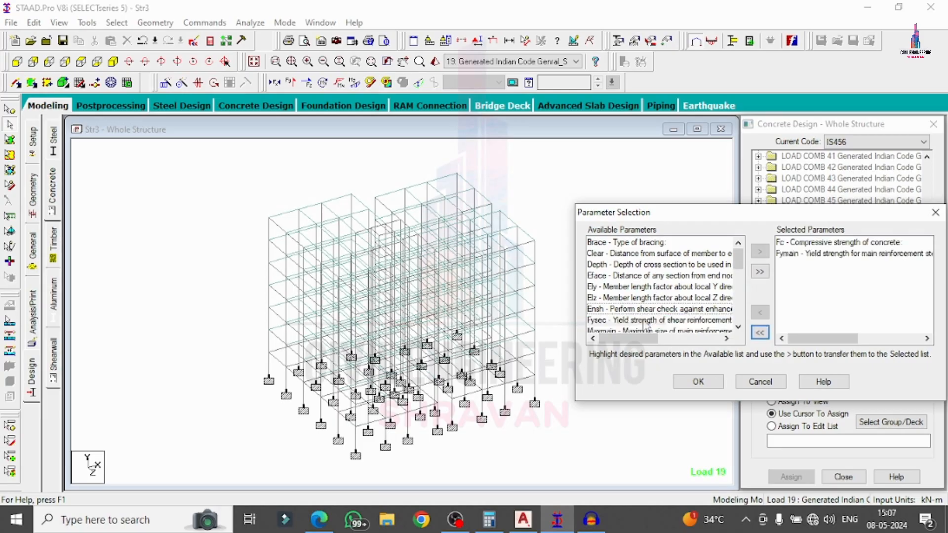
double_click(648, 321)
double_click(647, 321)
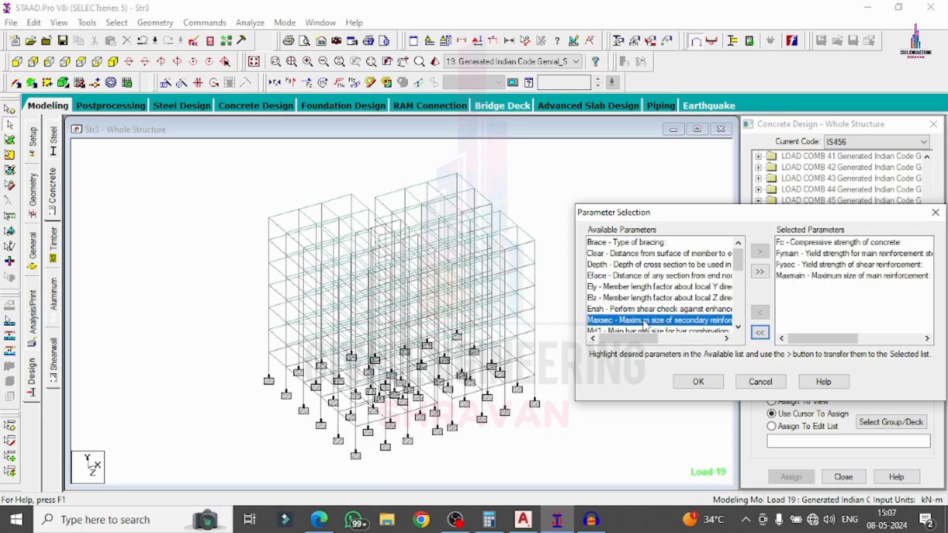
double_click(647, 321)
double_click(645, 322)
double_click(645, 321)
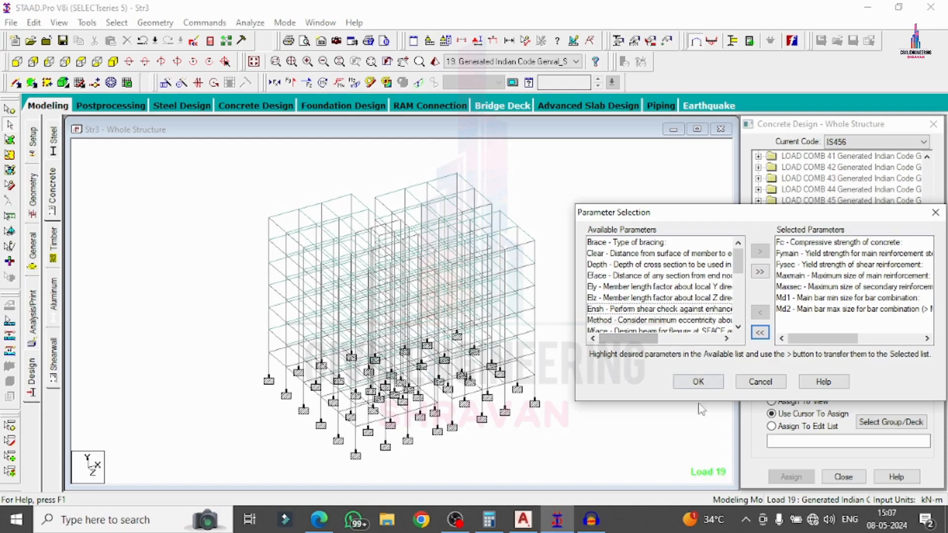
left_click(698, 384)
left_click(843, 356)
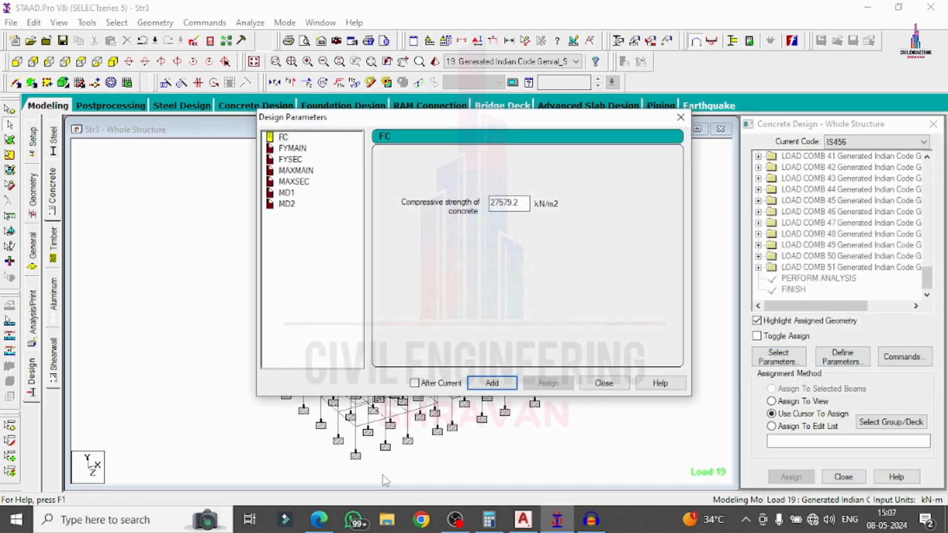
Set FC to 40000 and FYMAIN and FYSEC to 600000 kN/m2.
left_click(319, 519)
left_click_drag(526, 203, 452, 200)
type("40000")
left_click(493, 383)
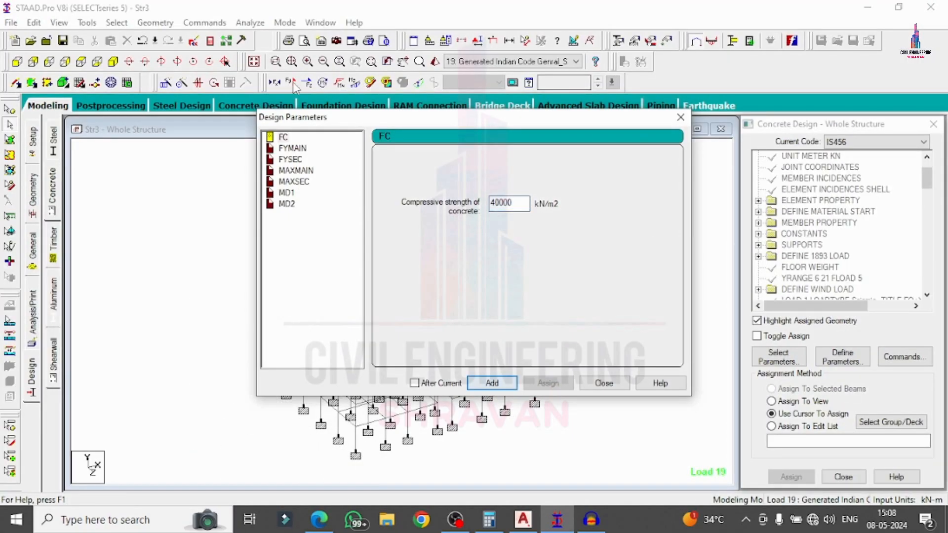
left_click(292, 148)
left_click_drag(524, 204, 458, 202)
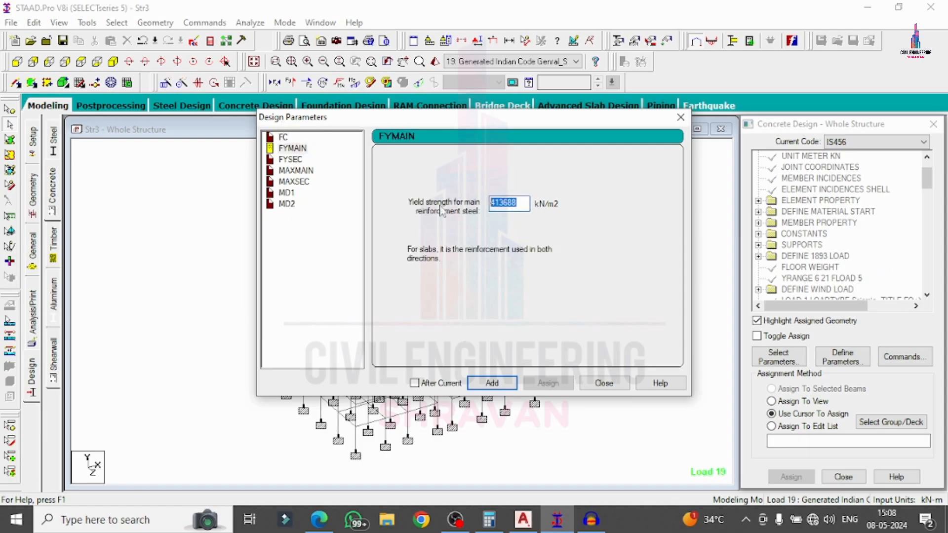
type("600000")
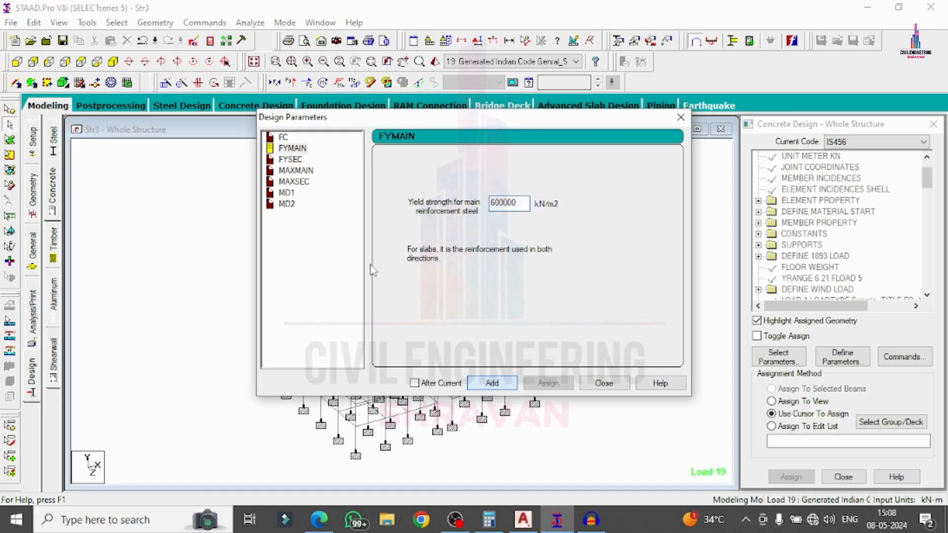
left_click(286, 159)
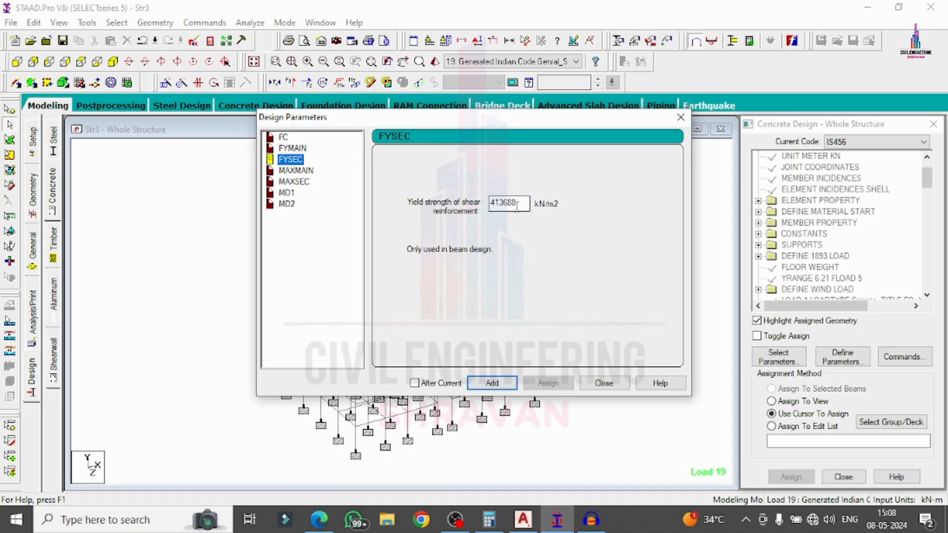
left_click_drag(518, 206, 399, 198)
type("600000")
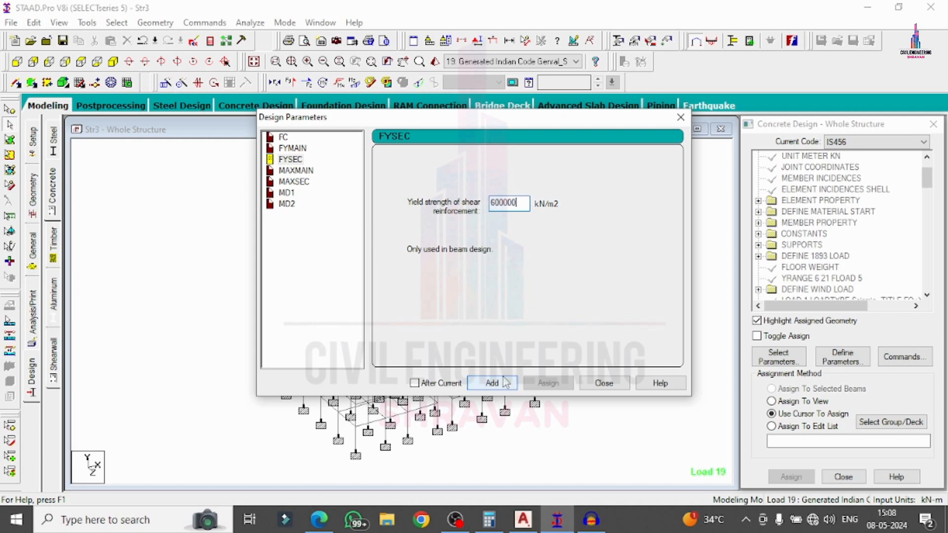
Add bar sizes MAXMAIN 20 mm, MAXSEC 12 mm, MD1 16 mm and MD2 20 mm.
left_click(296, 170)
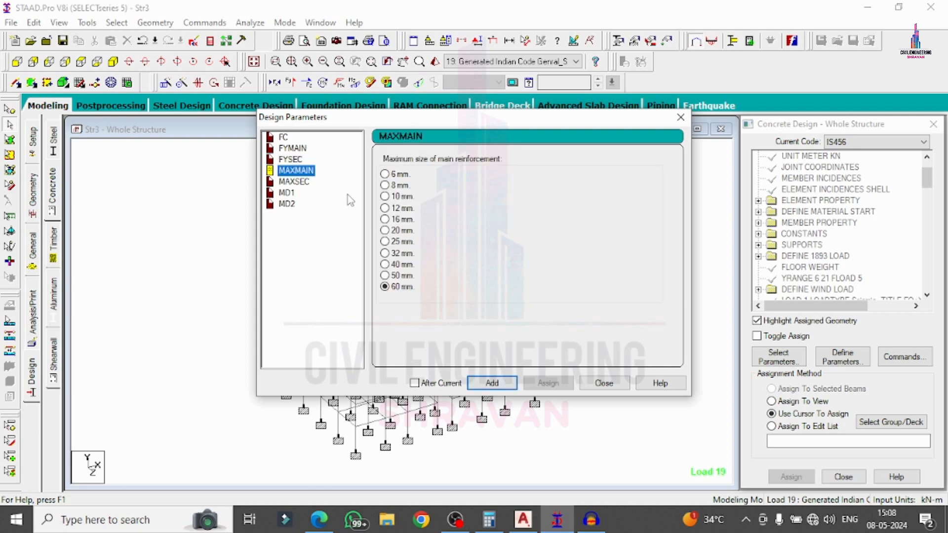
left_click(386, 230)
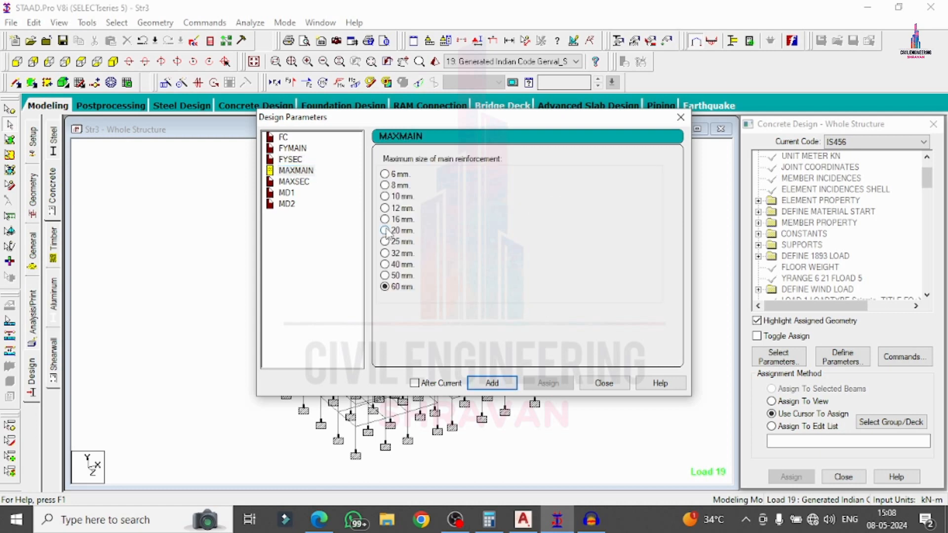
left_click(484, 383)
left_click(294, 182)
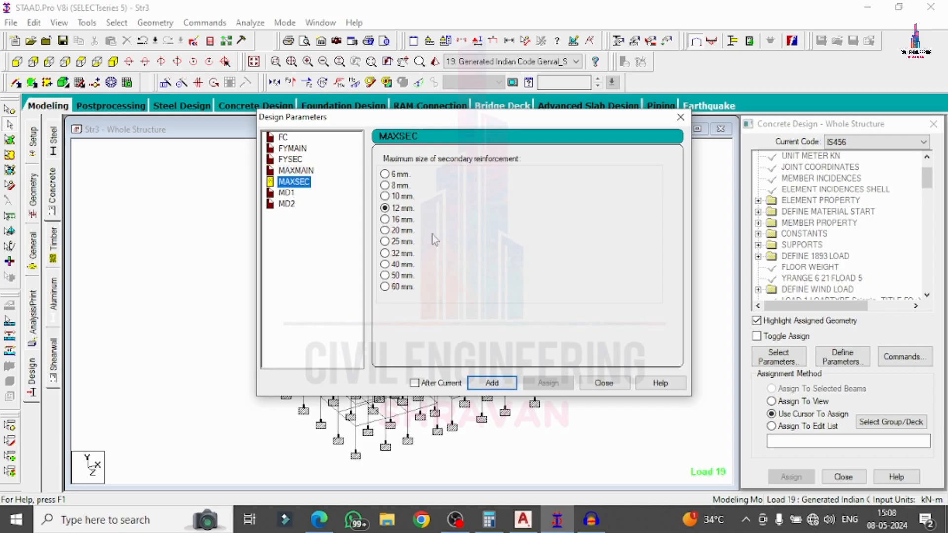
left_click(484, 383)
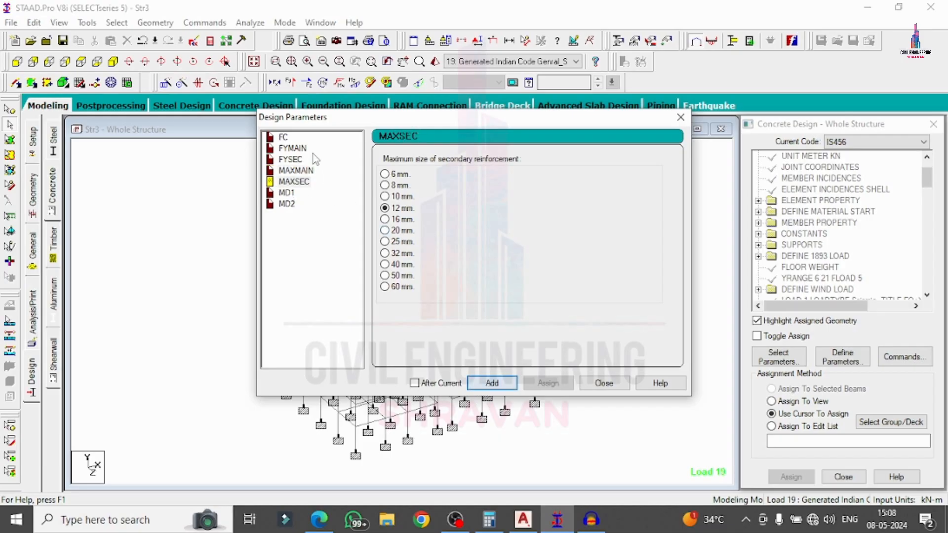
left_click(286, 193)
left_click(400, 219)
left_click(492, 383)
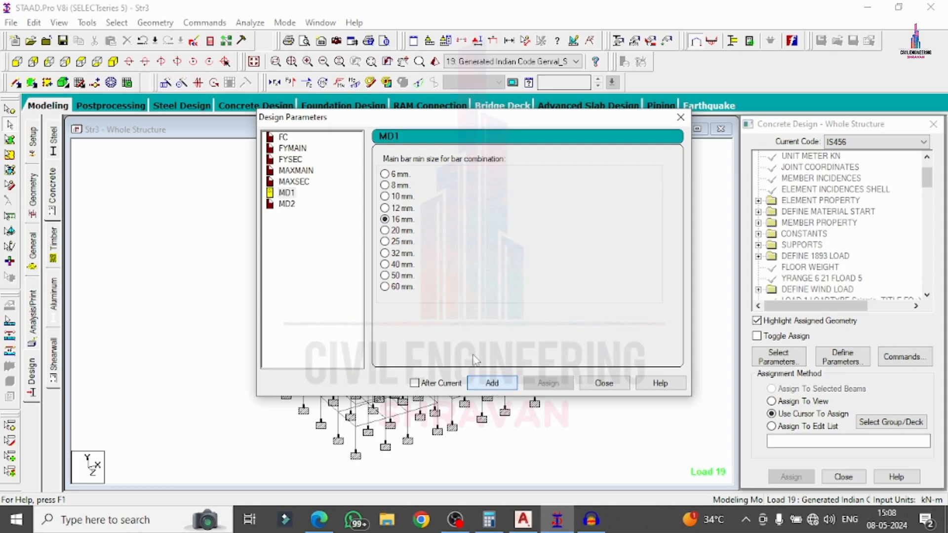
left_click(286, 204)
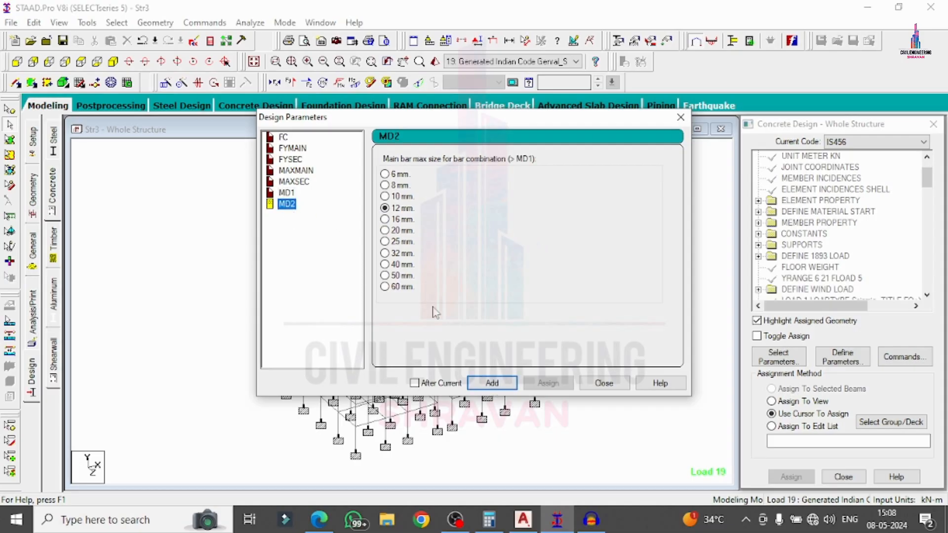
left_click(386, 230)
left_click(491, 383)
left_click(604, 383)
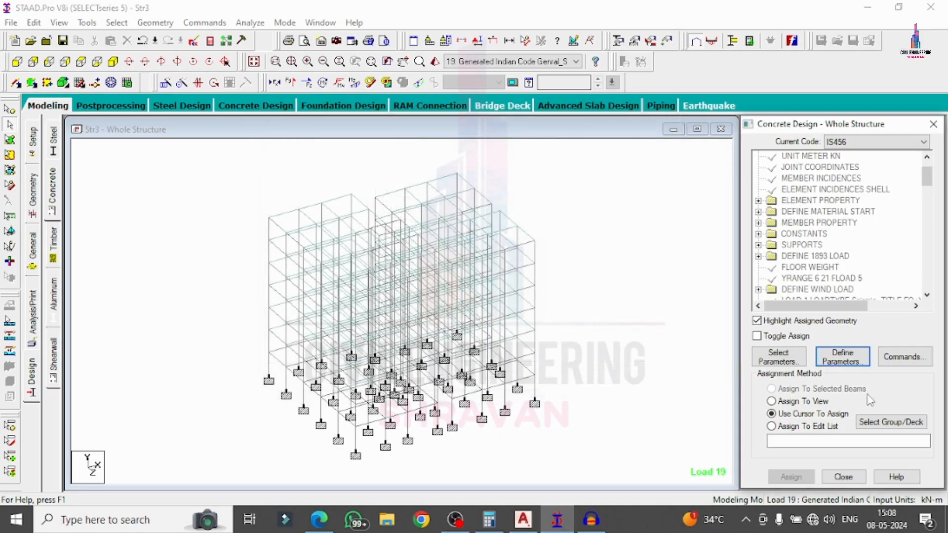
Add the beam, column, element and take-off design commands to the design job.
left_click(902, 357)
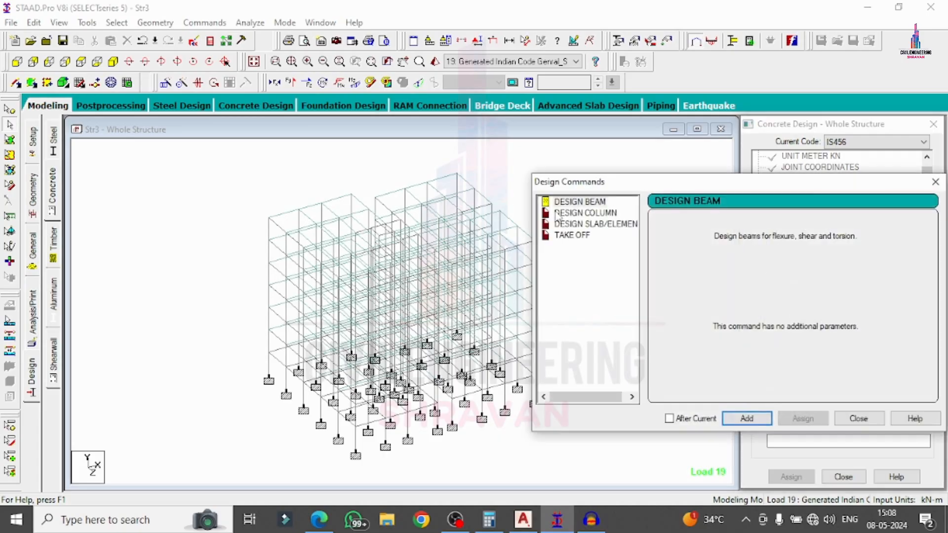
left_click(572, 202)
left_click(746, 418)
left_click(593, 213)
left_click(746, 418)
left_click(592, 224)
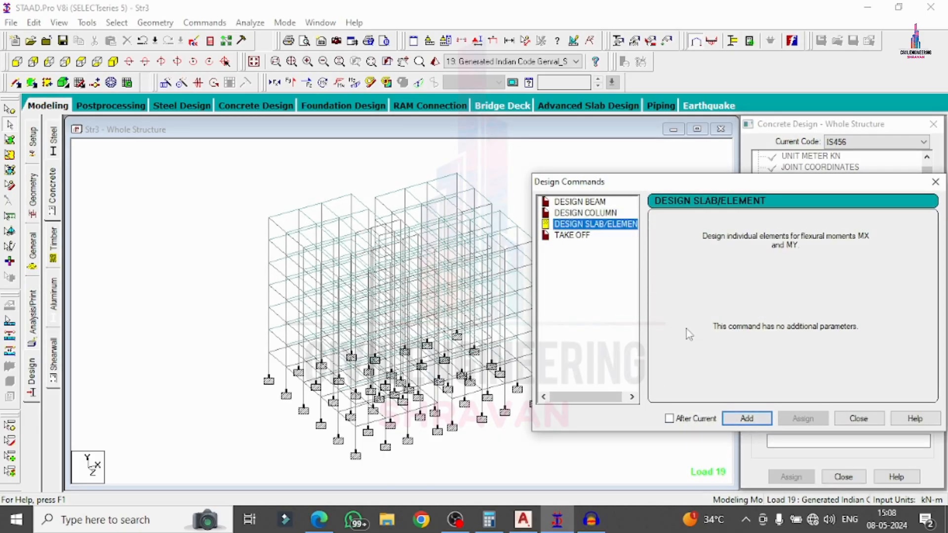
left_click(743, 421)
left_click(573, 235)
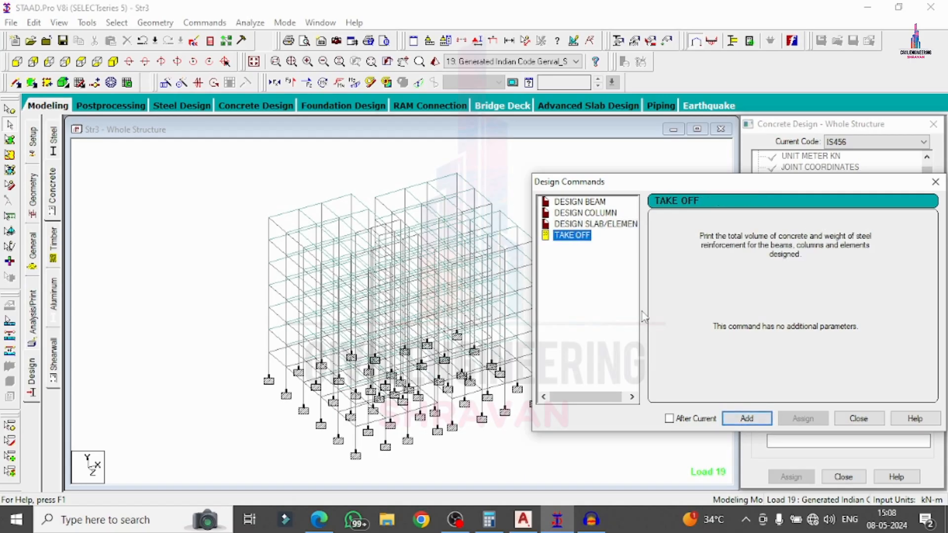
left_click(746, 418)
left_click(865, 419)
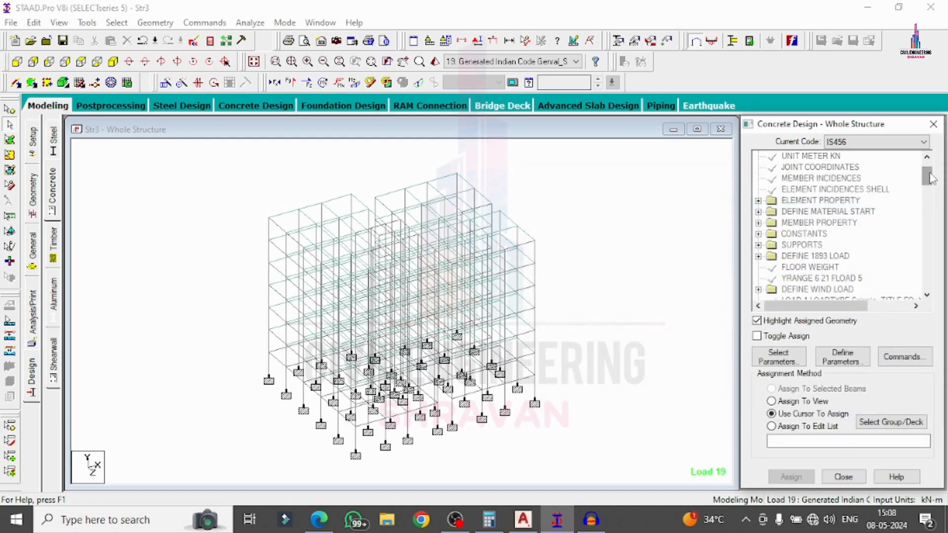
Assign FC 40000, FYMAIN 600000 and FYSEC 600000 to all members in view.
left_click_drag(927, 182, 928, 267)
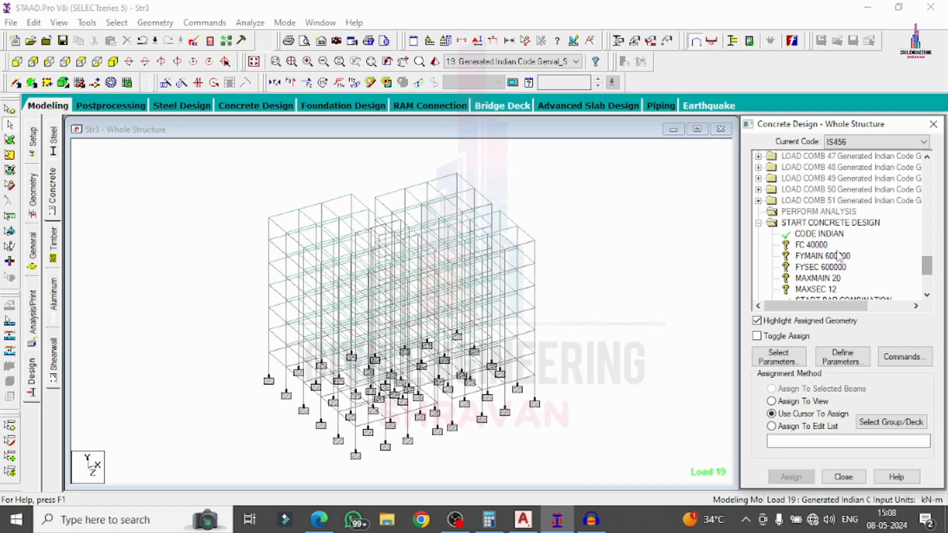
left_click(817, 245)
left_click(797, 401)
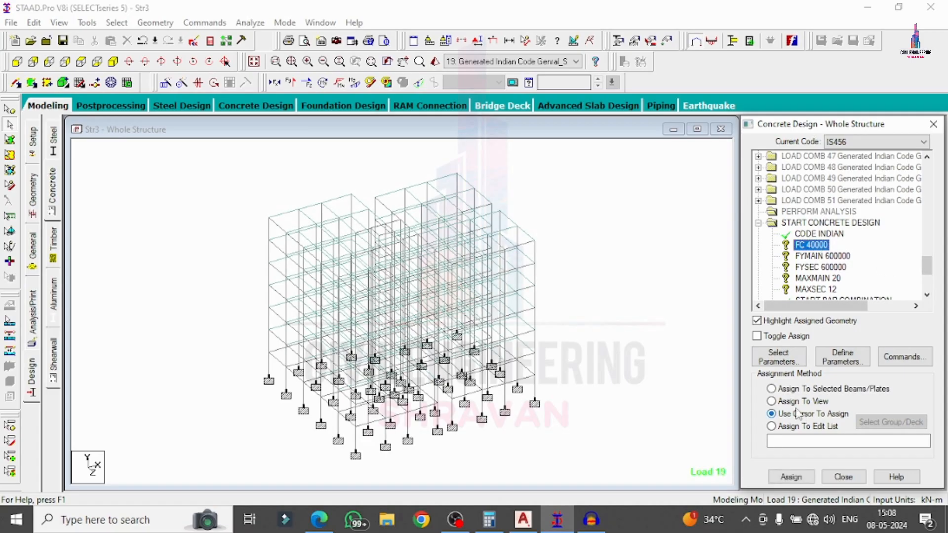
left_click(791, 476)
left_click(852, 339)
left_click(822, 256)
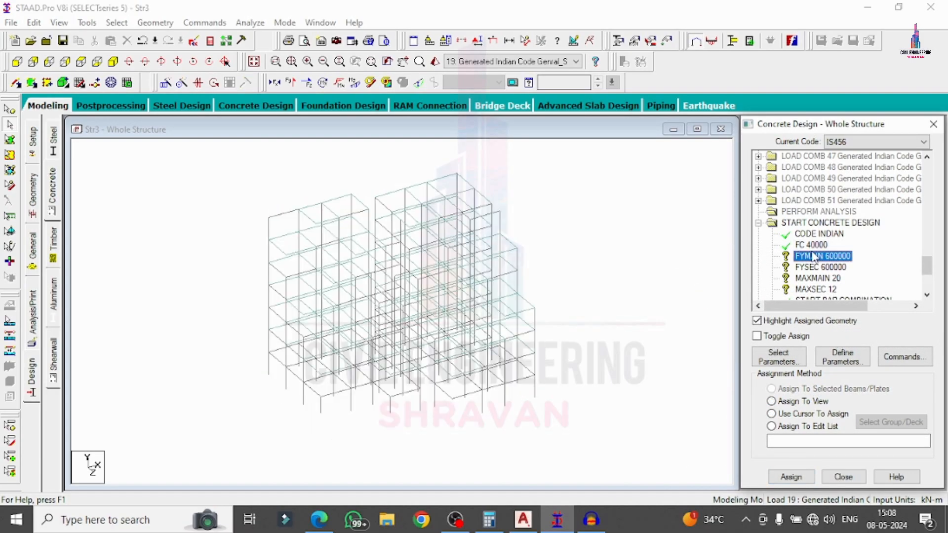
left_click(789, 406)
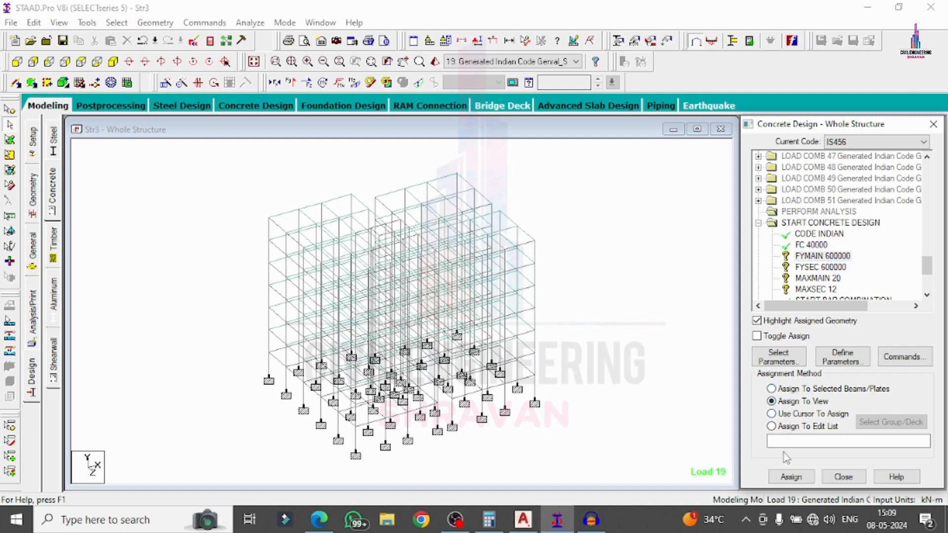
left_click(791, 477)
left_click(847, 337)
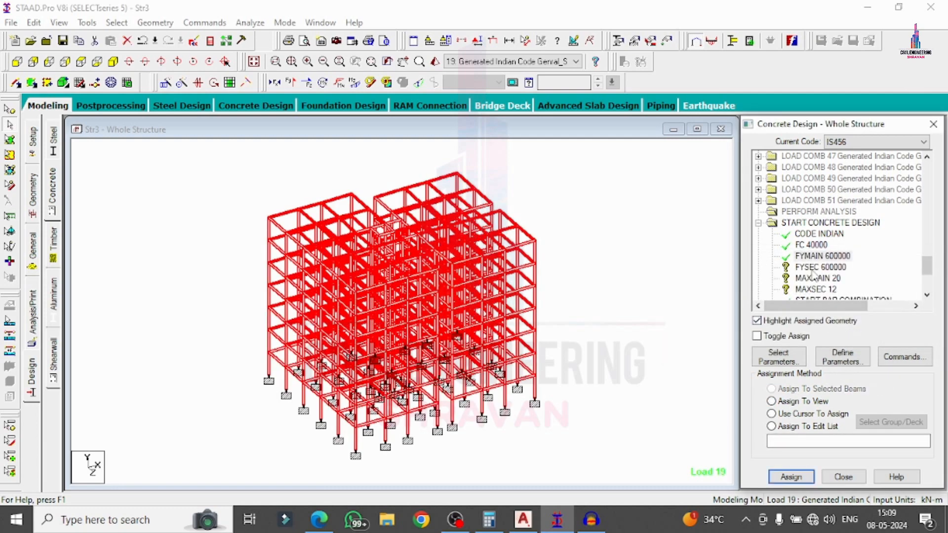
left_click(816, 268)
left_click(807, 404)
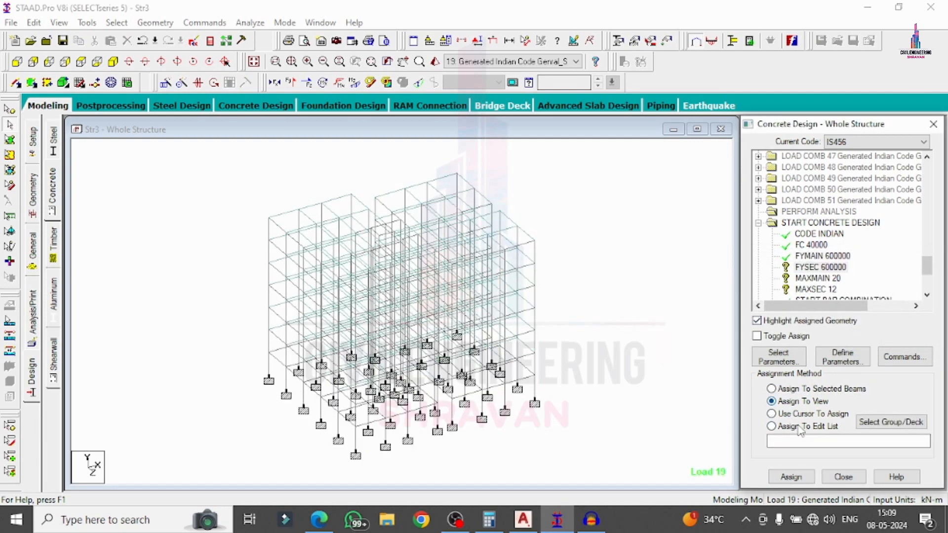
left_click(791, 477)
left_click(853, 339)
Assign MAXMAIN 20, MAXSEC 12, MD1 16 and MD2 20 to the whole structure.
left_click(818, 278)
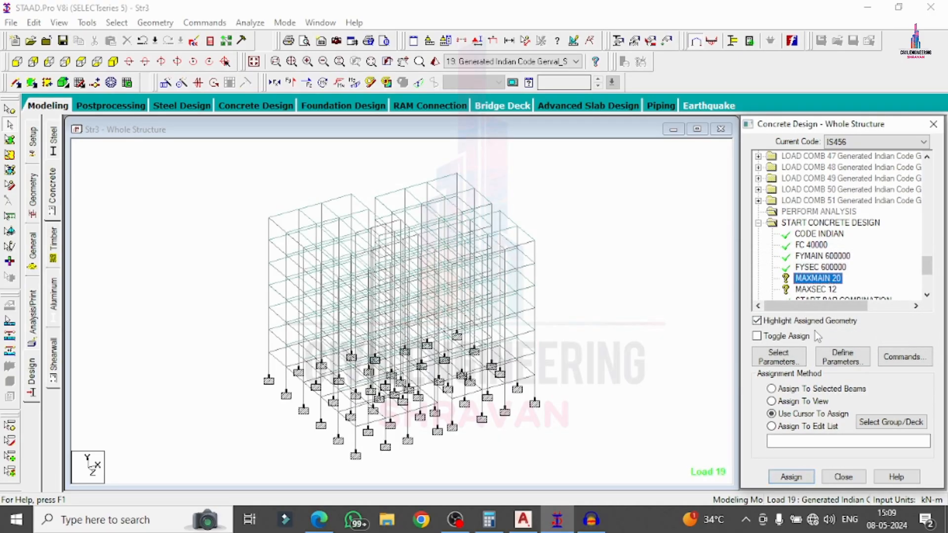
left_click(798, 401)
left_click(791, 476)
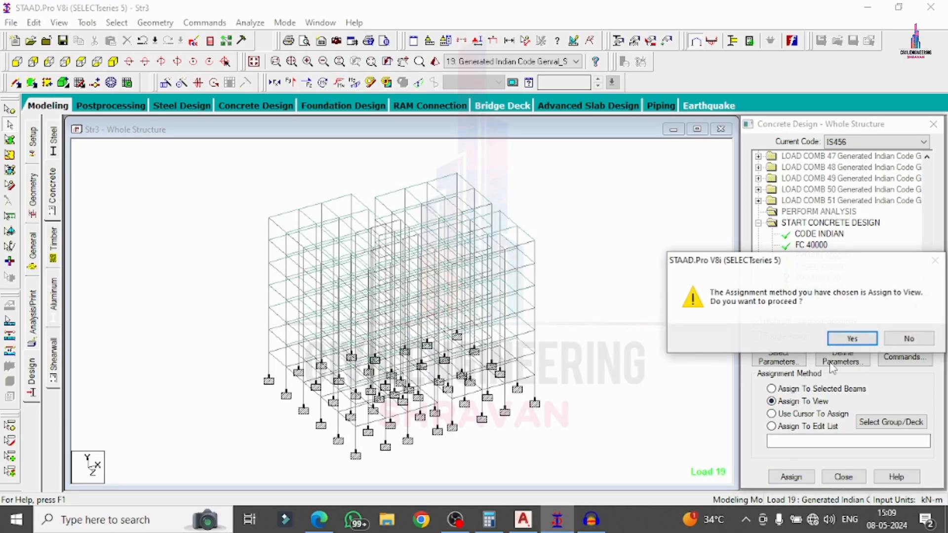
left_click(850, 338)
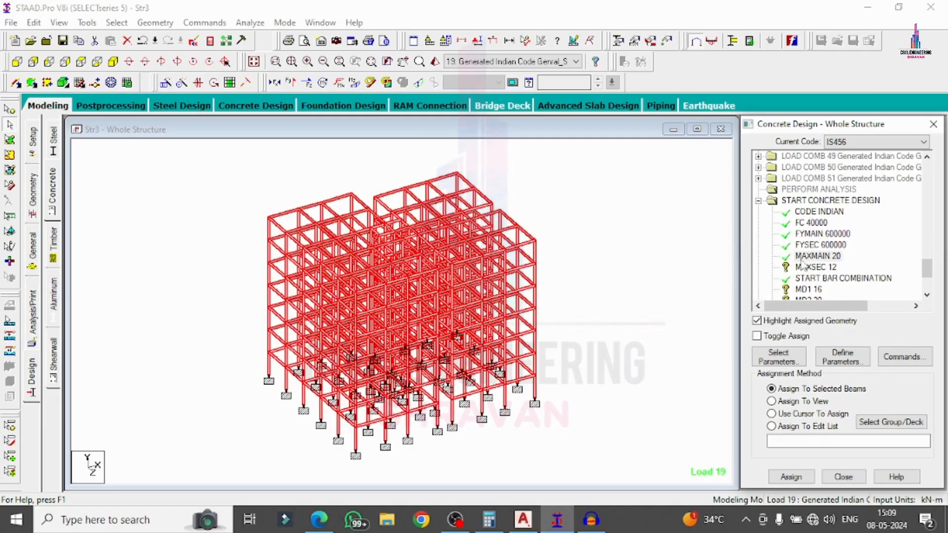
left_click(803, 266)
left_click(799, 401)
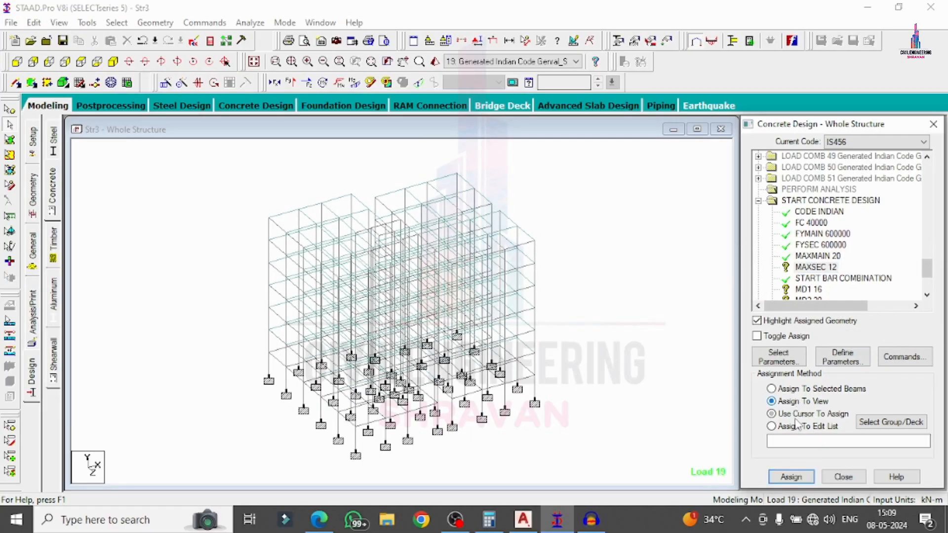
left_click(791, 479)
left_click(849, 338)
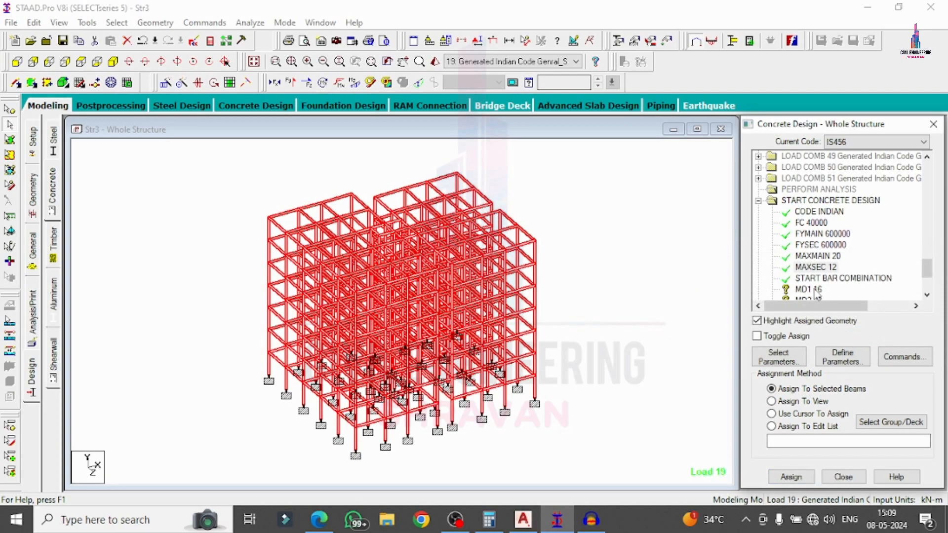
left_click(814, 290)
left_click(791, 477)
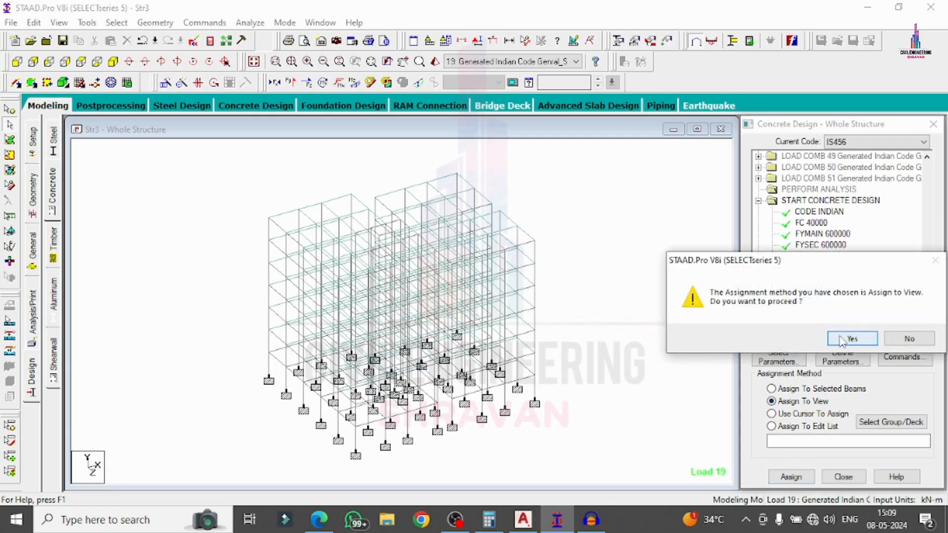
left_click(843, 339)
left_click(810, 284)
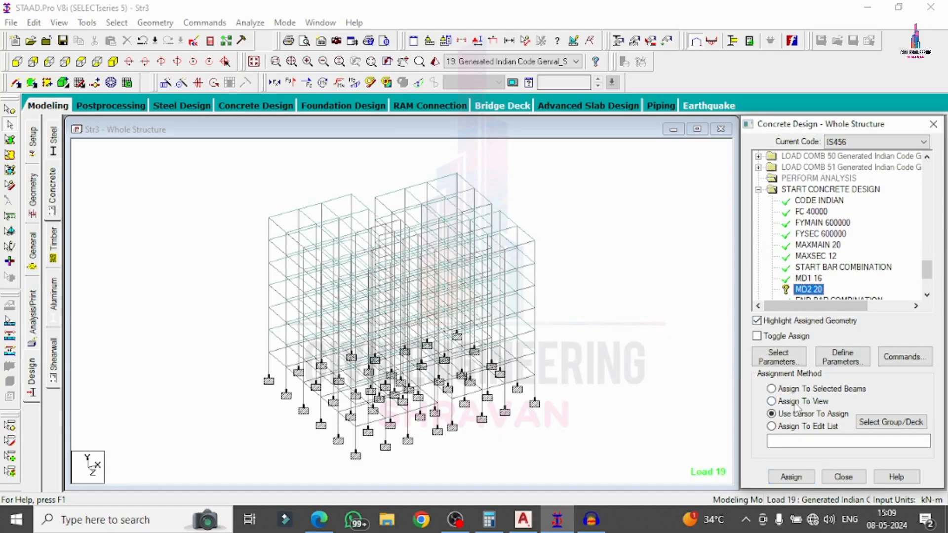
left_click(791, 477)
left_click(845, 337)
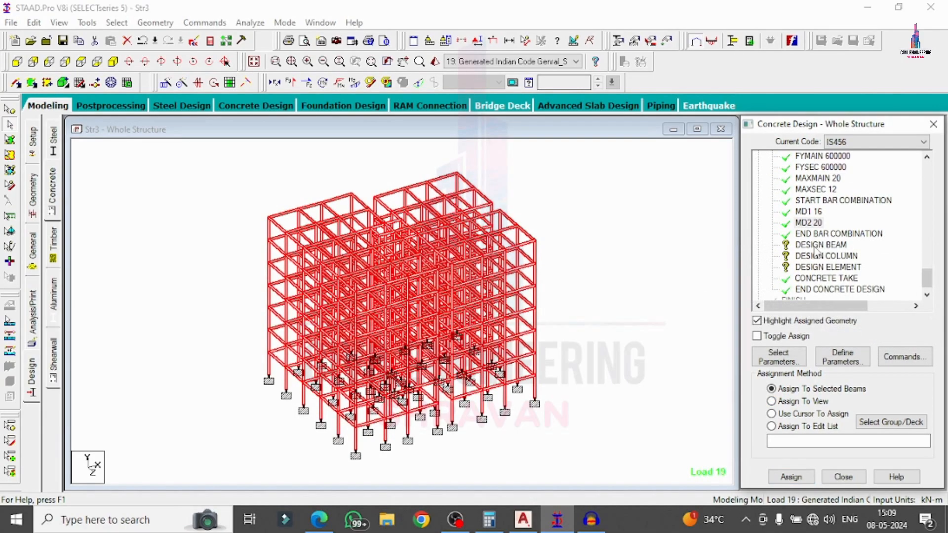
left_click(819, 245)
Assign DESIGN BEAM to all beams parallel to X and Z.
left_click(117, 23)
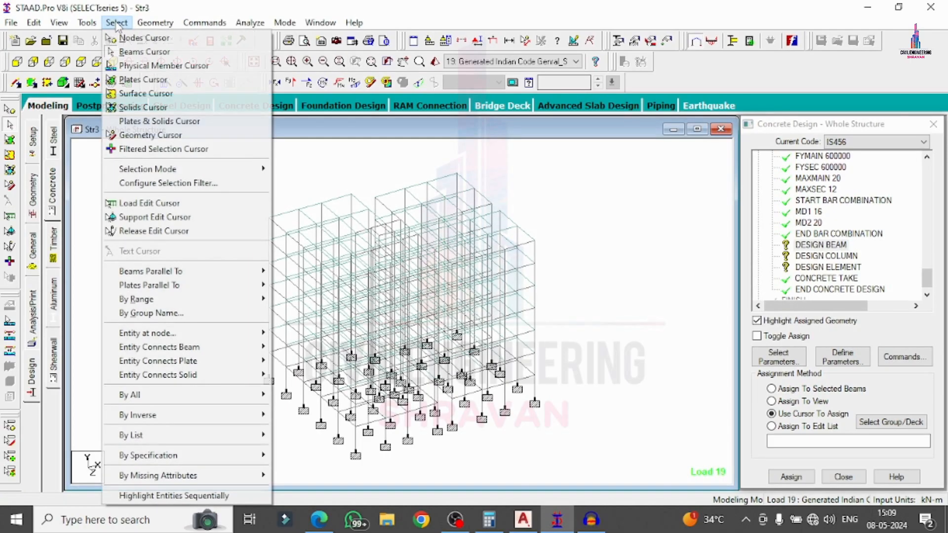
mouse_move(186, 274)
left_click(296, 271)
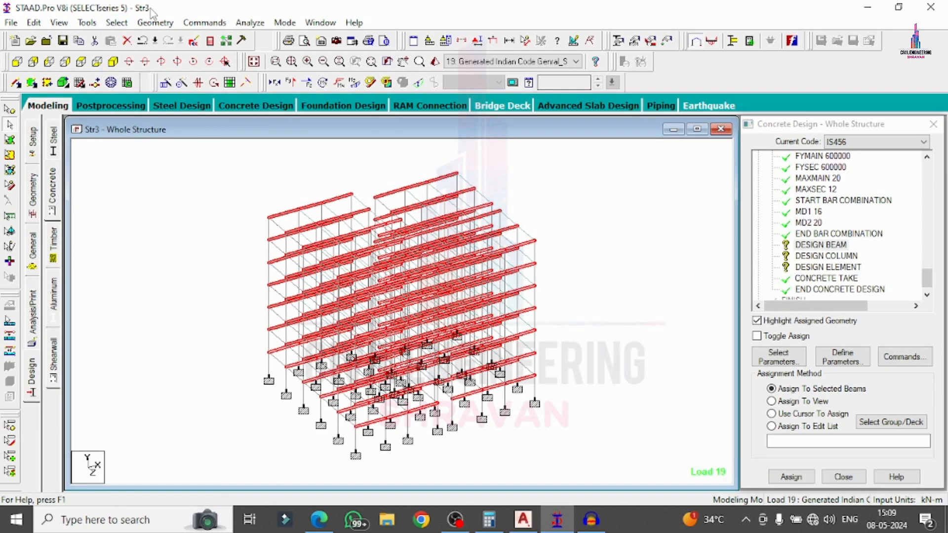
left_click(117, 23)
mouse_move(159, 270)
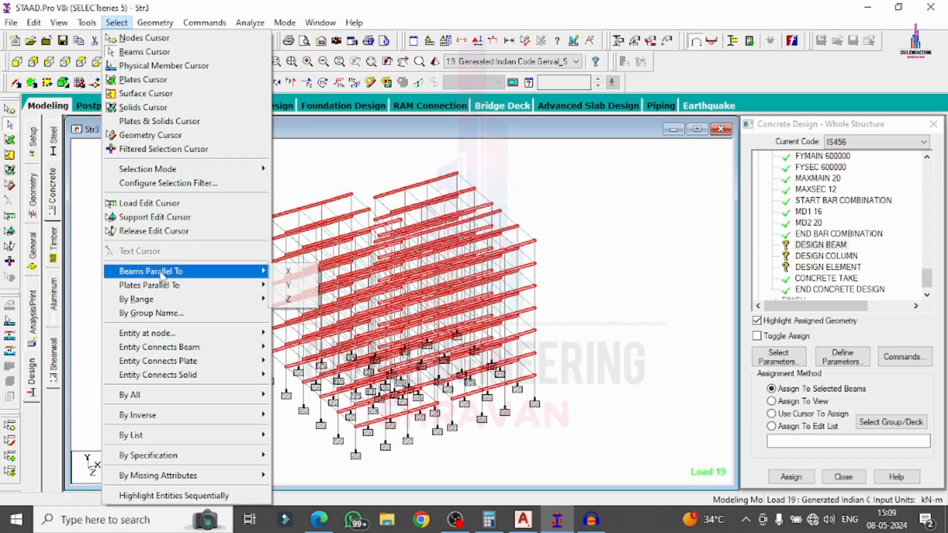
left_click(295, 298)
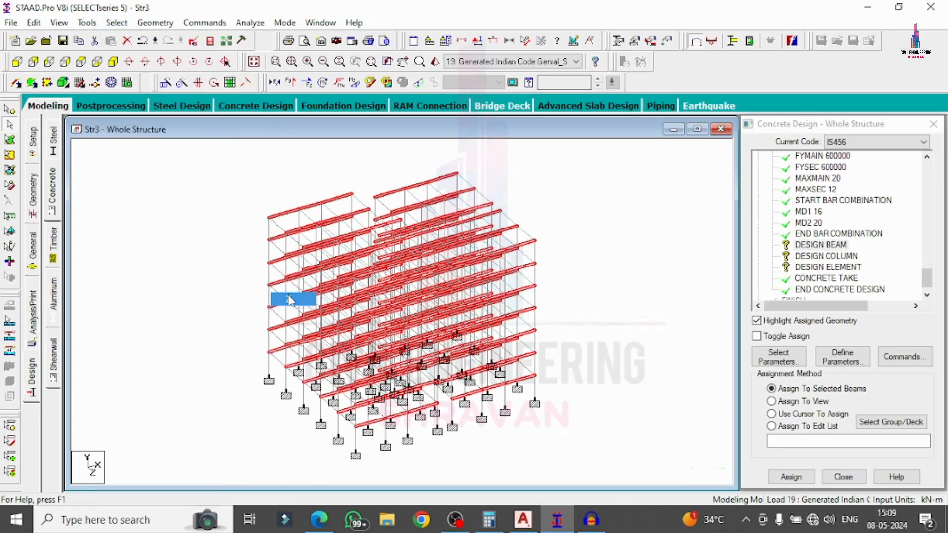
left_click(790, 477)
left_click(846, 338)
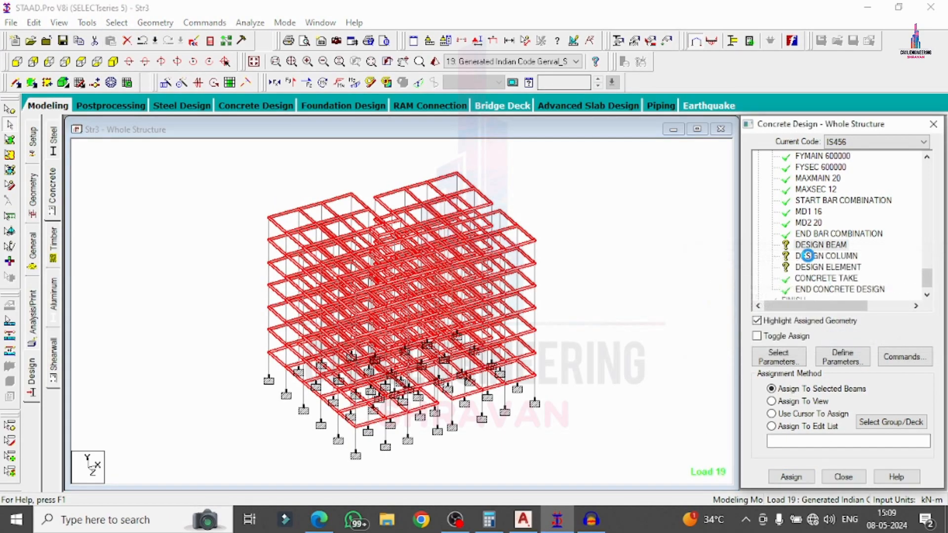
Assign DESIGN COLUMN to all vertical members parallel to Y.
left_click(808, 255)
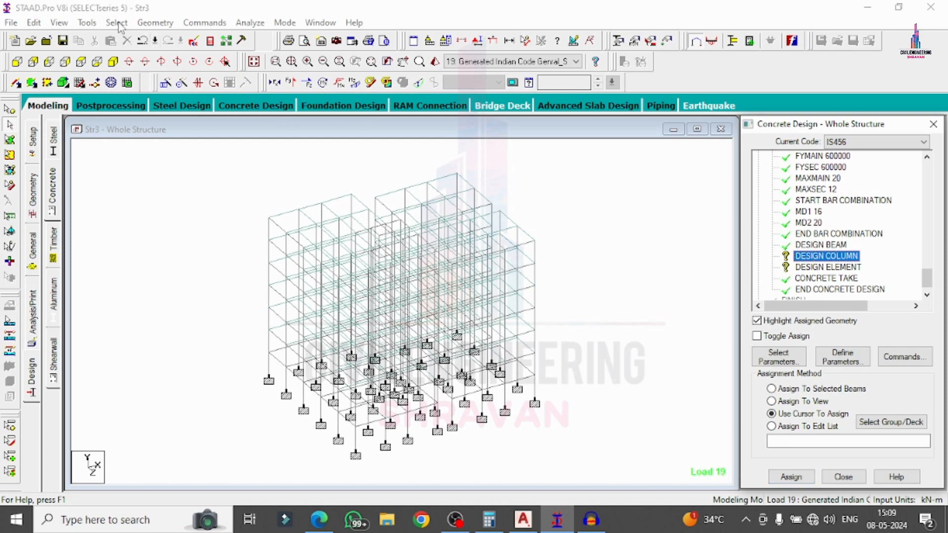
left_click(117, 23)
mouse_move(180, 272)
left_click(314, 285)
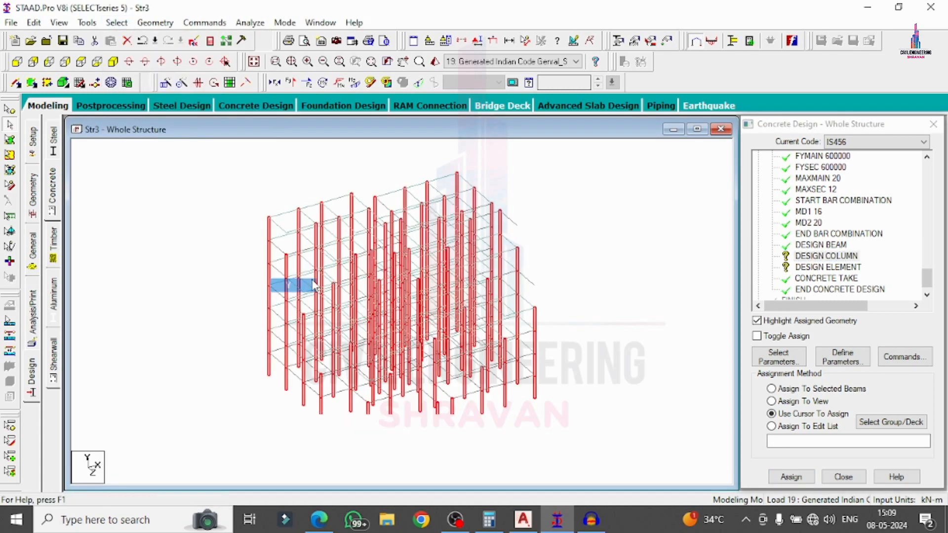
left_click(791, 477)
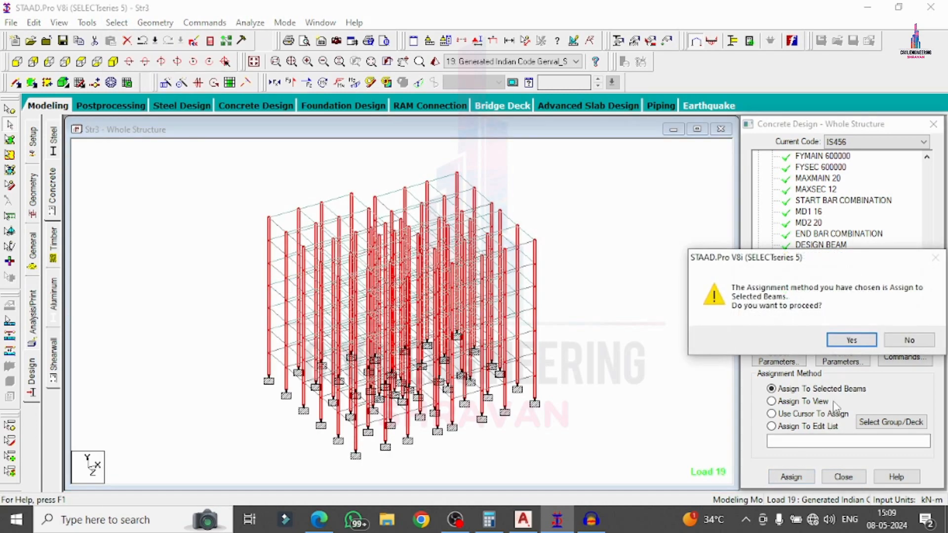
left_click(847, 339)
Assign DESIGN ELEMENT to all slab elements in view.
left_click(822, 267)
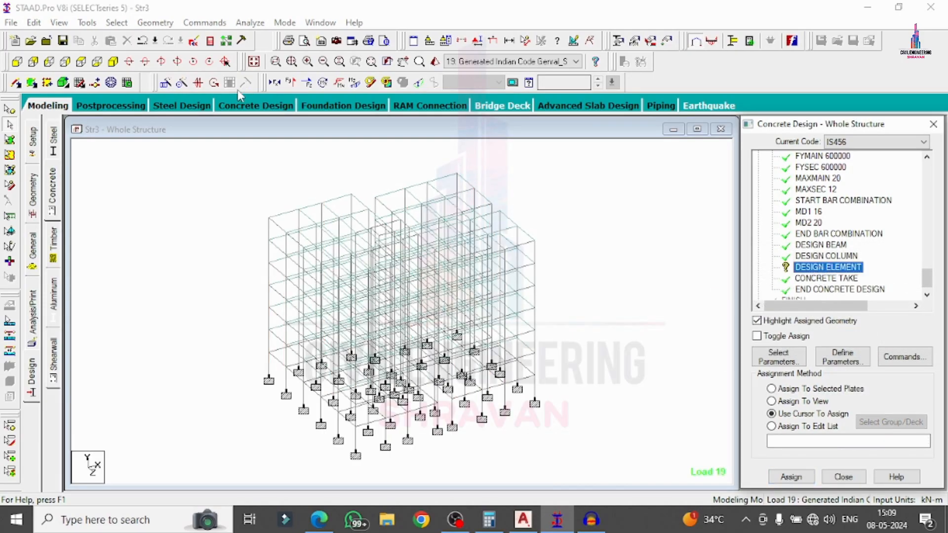
left_click(799, 402)
left_click(790, 477)
left_click(848, 338)
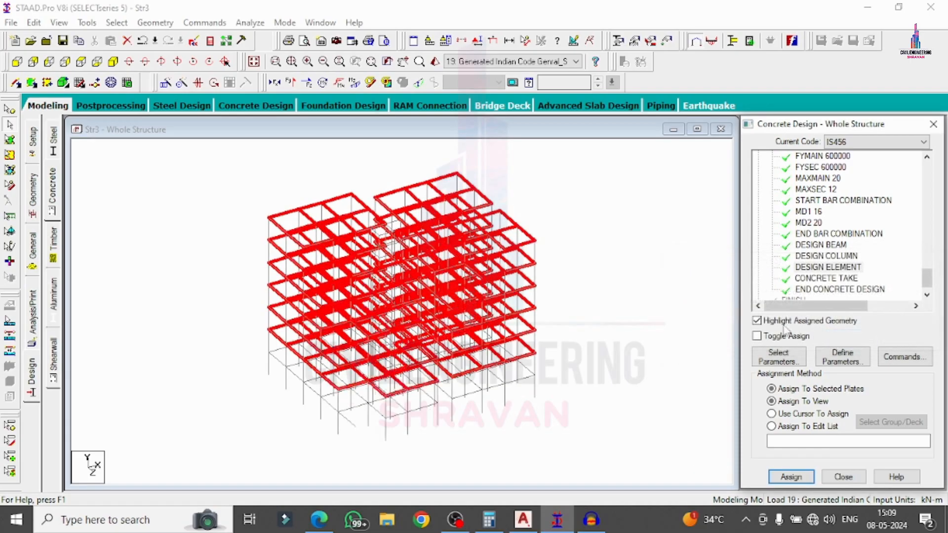
left_click(643, 306)
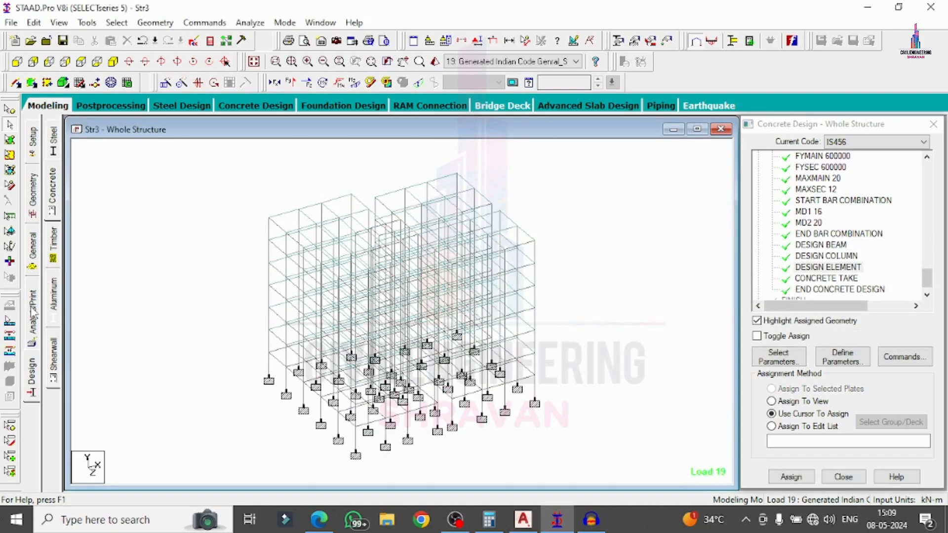
left_click(33, 311)
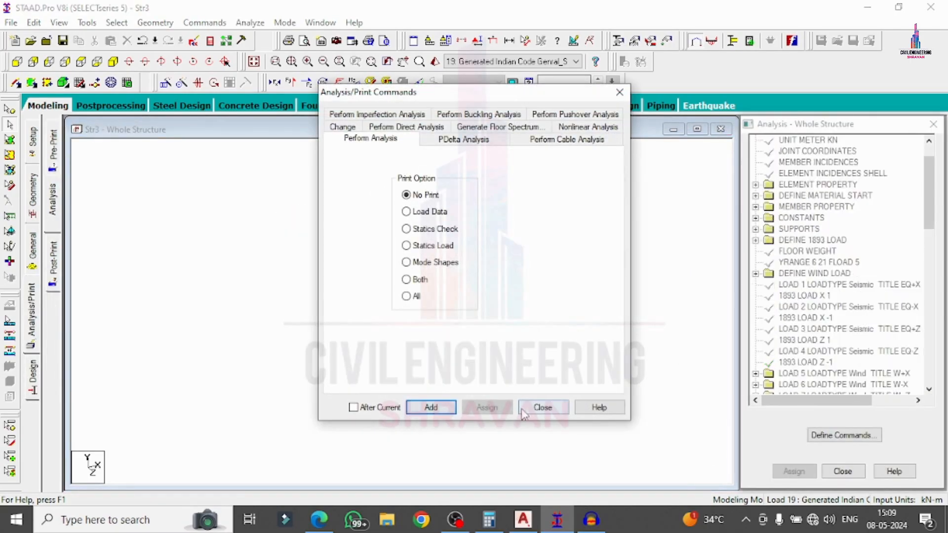
Save Str3 and rerun analysis with concrete design, then enter post-processing.
left_click(522, 412)
left_click(250, 23)
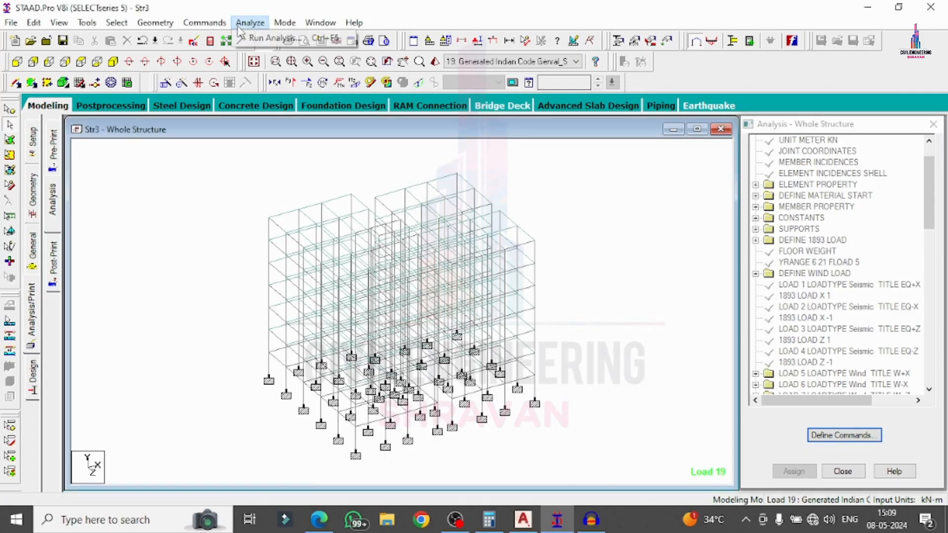
left_click(271, 41)
left_click(373, 289)
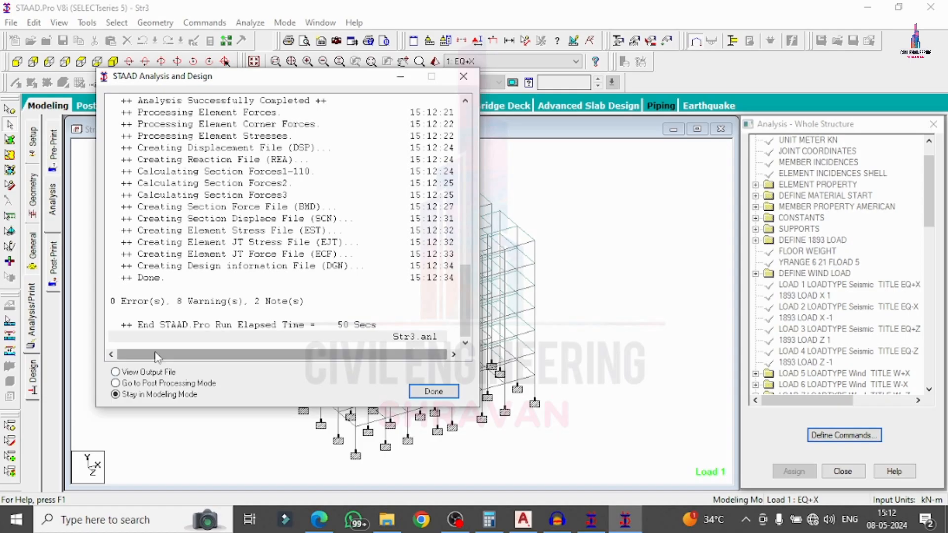
left_click(143, 384)
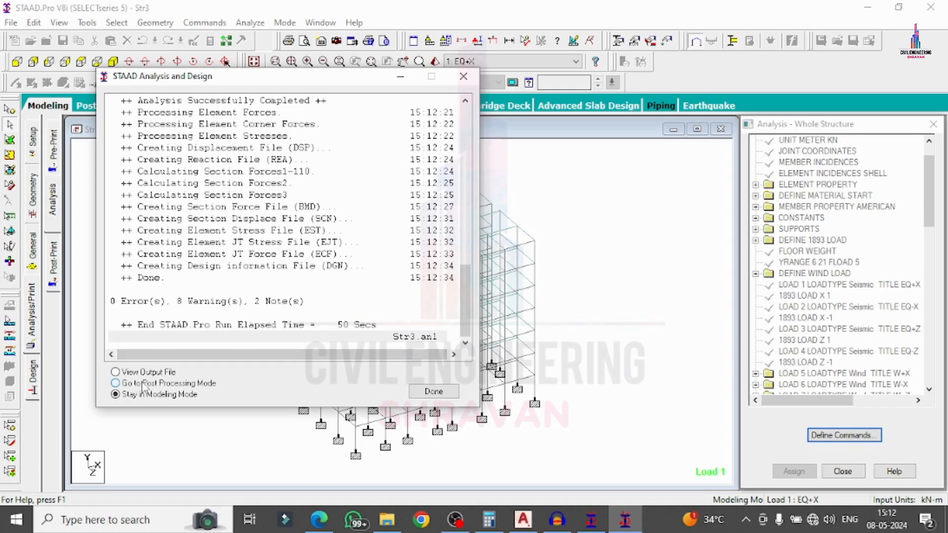
left_click(418, 392)
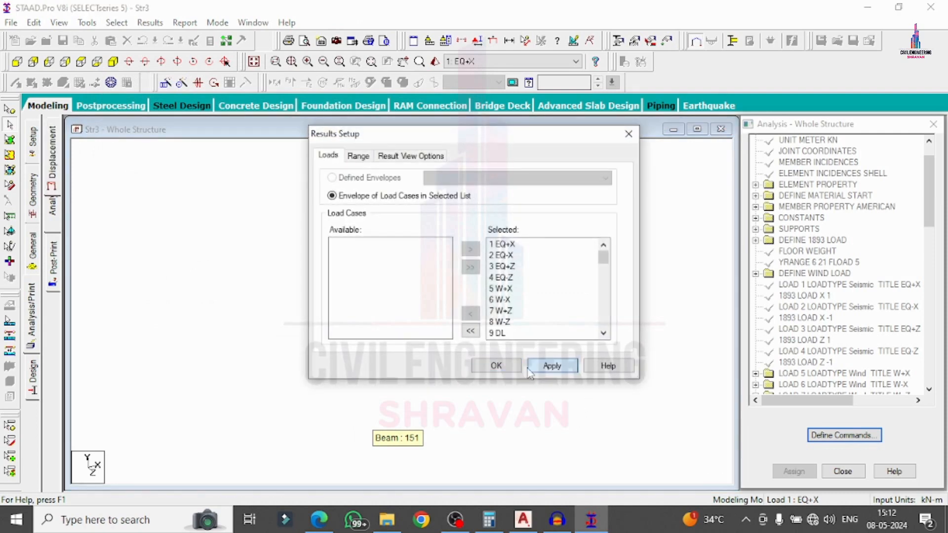
Accept all load cases, hide the deflected shape, and review beam 1003's concrete design reinforcement.
left_click(496, 365)
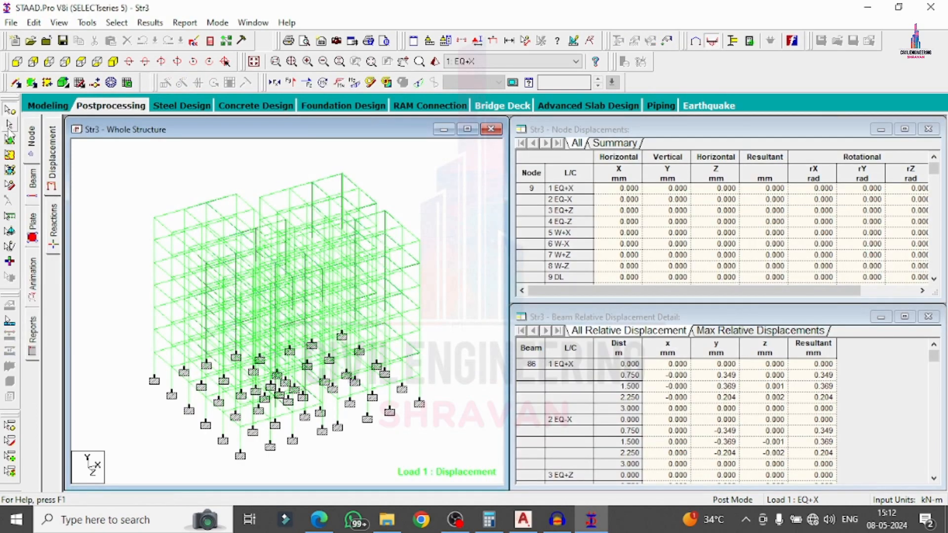
left_click(419, 83)
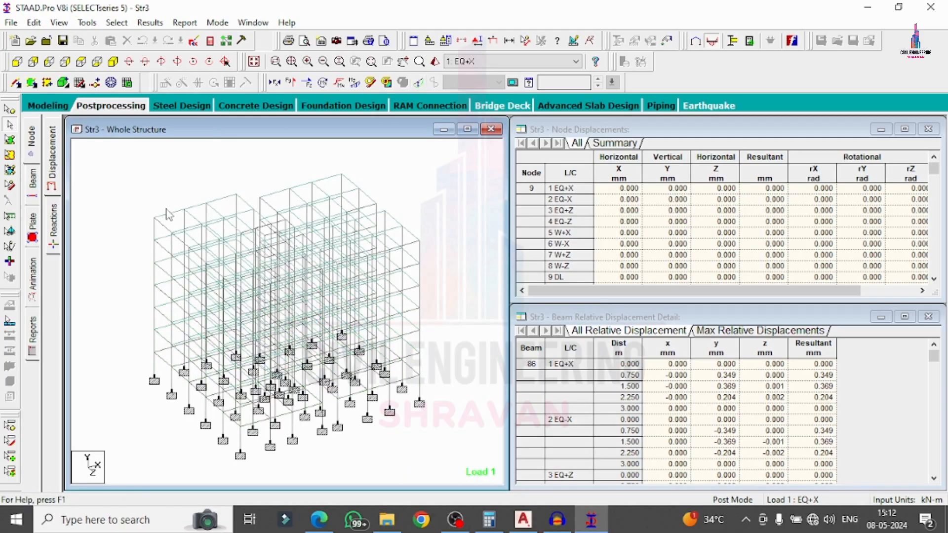
double_click(168, 214)
left_click(550, 121)
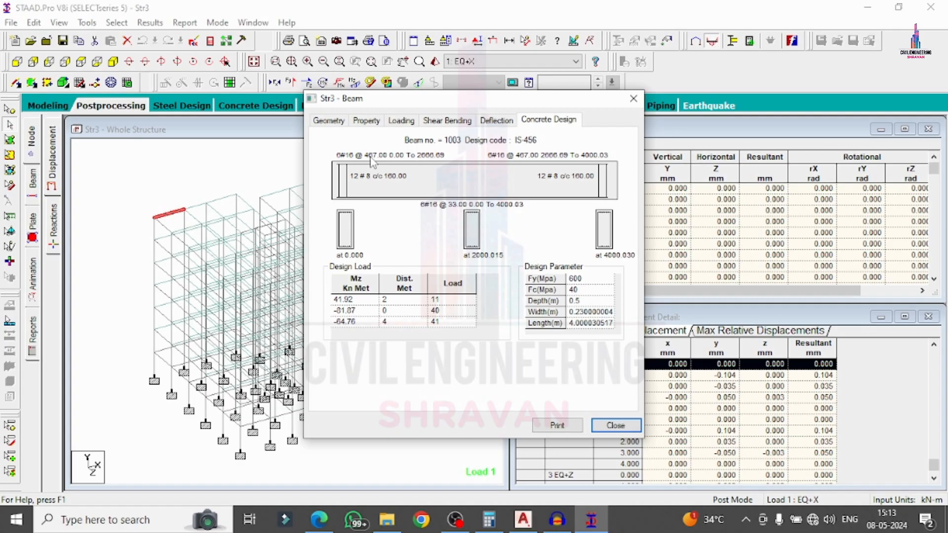
left_click(633, 99)
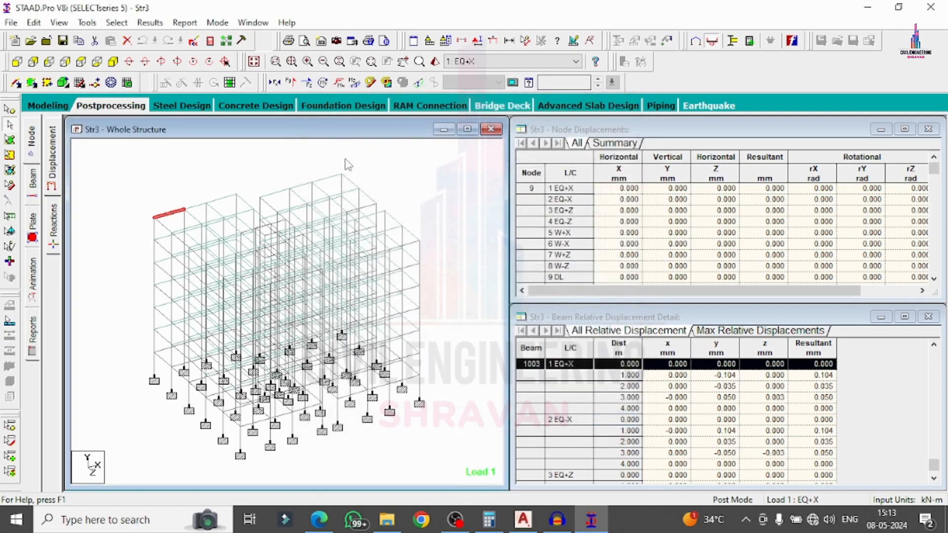
Review the concrete design reinforcement of beams 979 and 167.
double_click(297, 186)
left_click(549, 120)
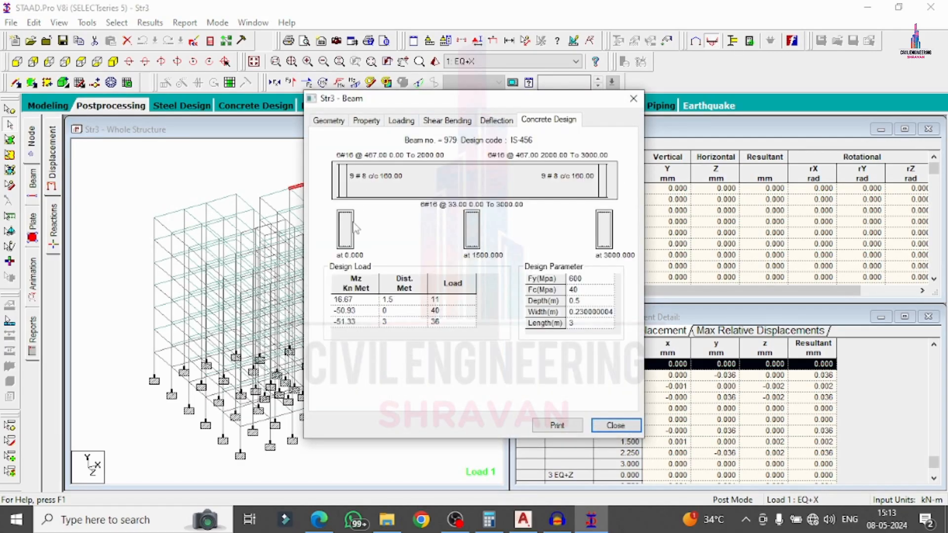
left_click(634, 98)
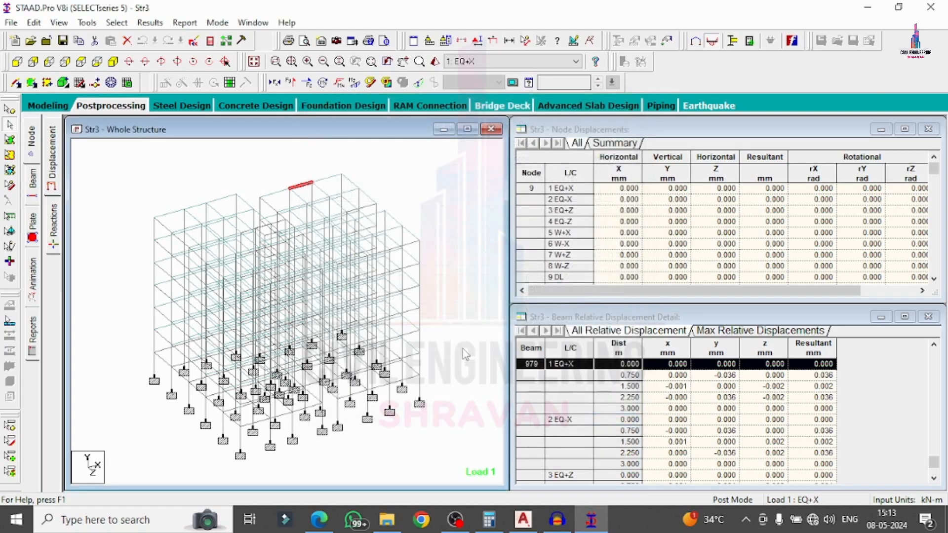
double_click(410, 371)
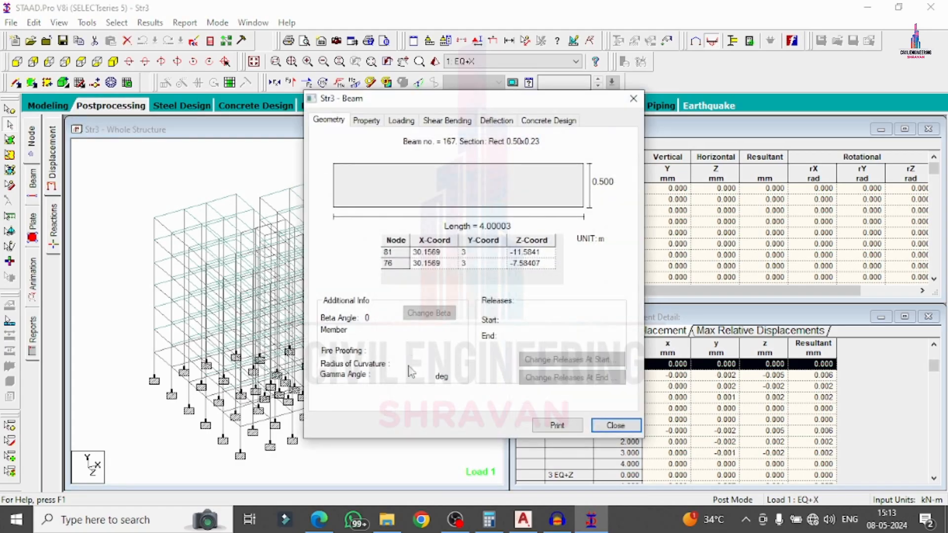
left_click(568, 120)
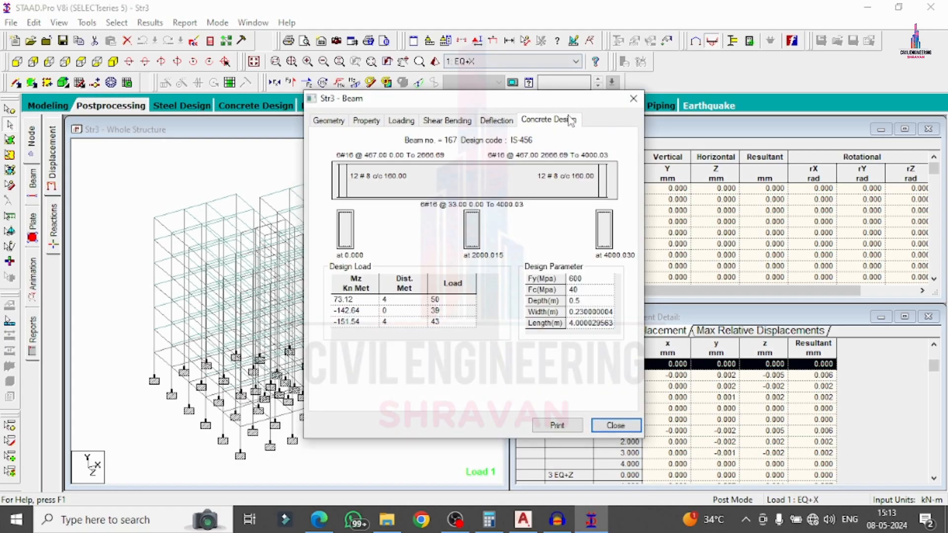
left_click(633, 98)
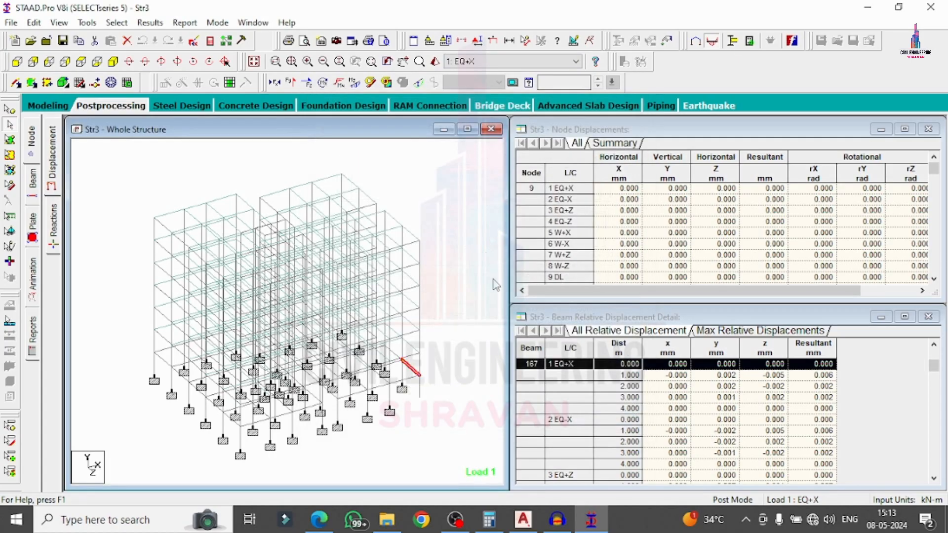
Review member 500's column reinforcement design.
double_click(421, 328)
left_click(633, 99)
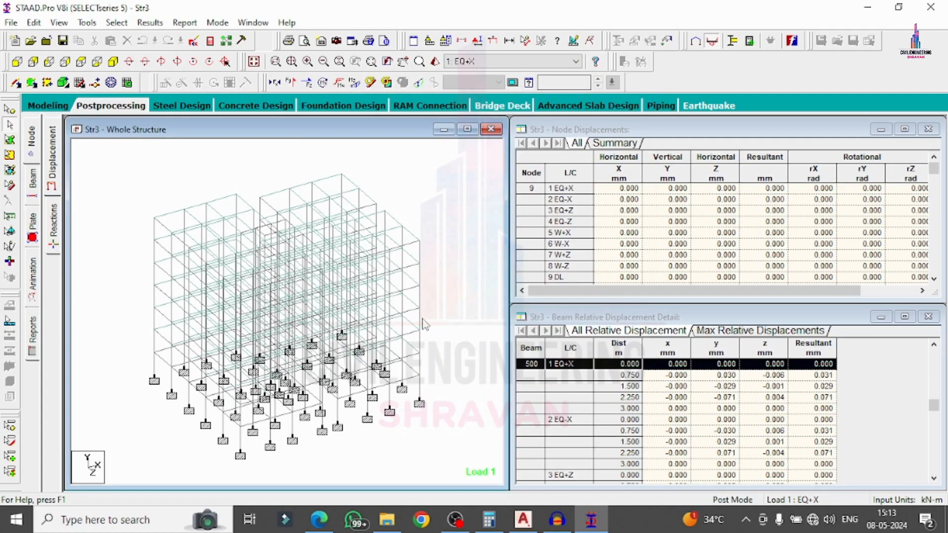
double_click(421, 322)
left_click(552, 122)
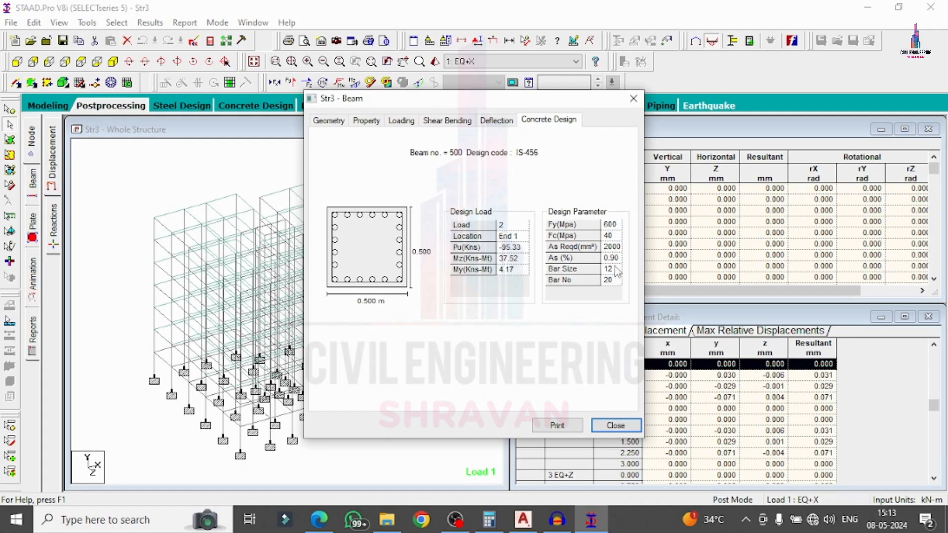
left_click(615, 425)
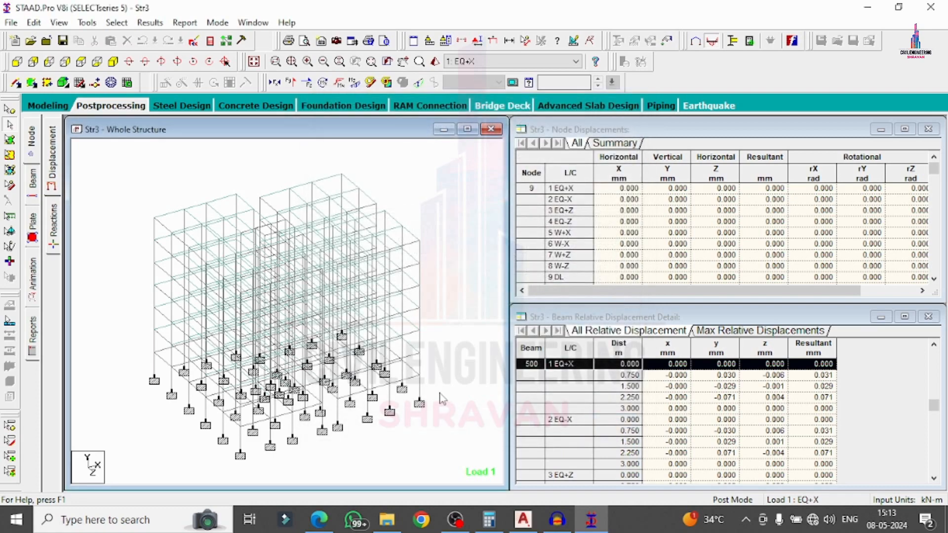
Check member 88's IS-456 design (20 bars of 12 mm), then go to foundation design options.
double_click(292, 424)
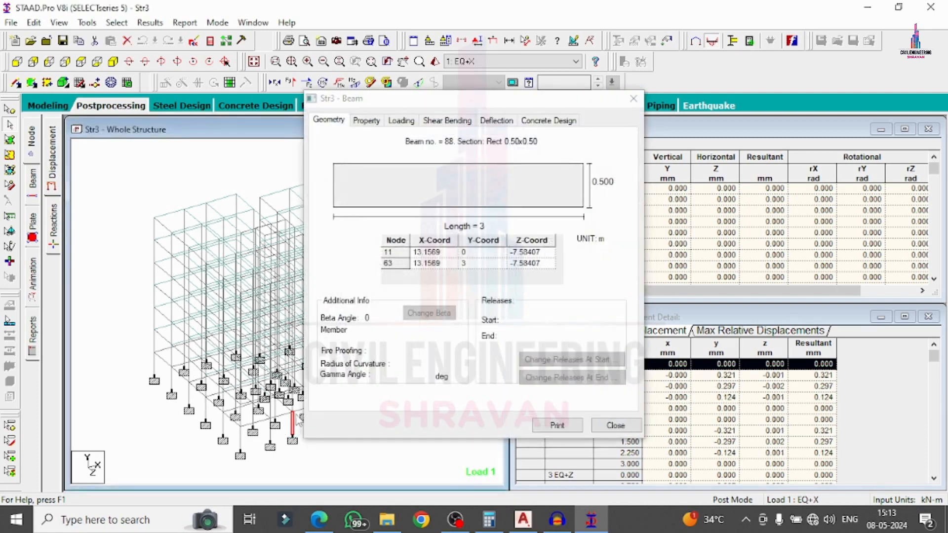
left_click(549, 121)
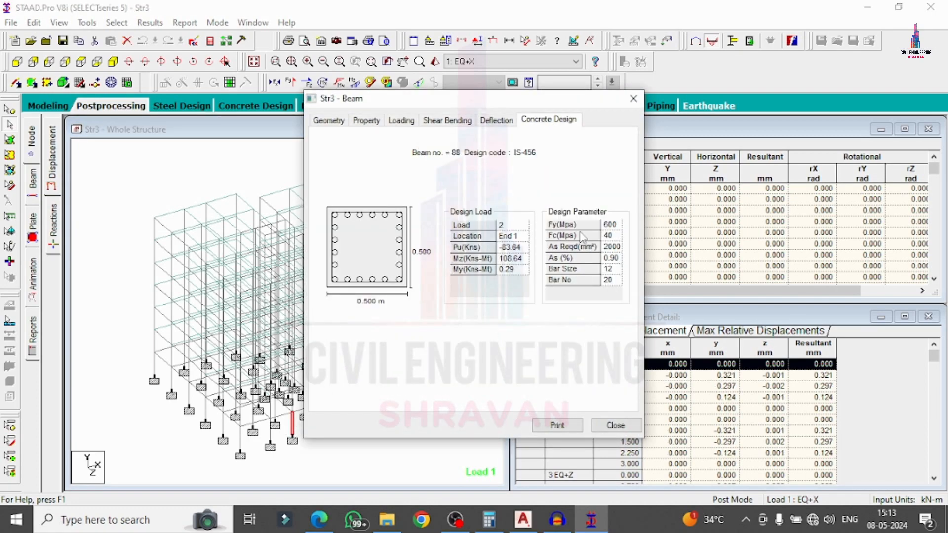
left_click(633, 98)
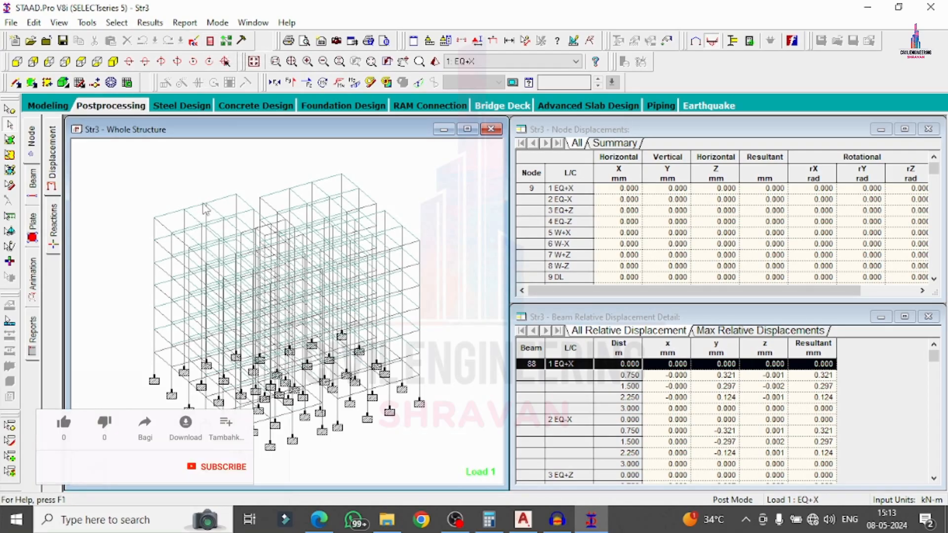
left_click(365, 107)
Include load cases 1–10, starting from EQ+X, for all supports and run STAAD.foundation.
left_click(746, 225)
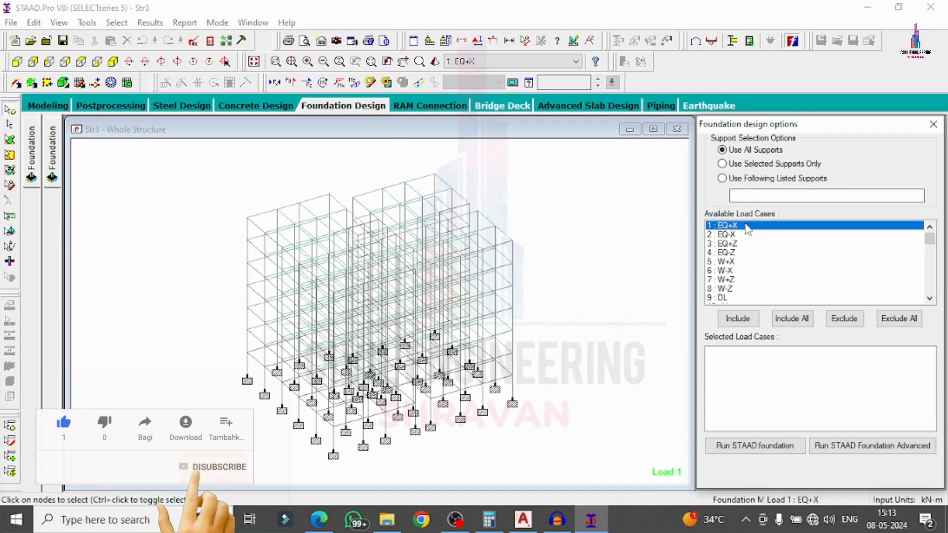
left_click_drag(746, 227, 733, 296)
left_click(736, 319)
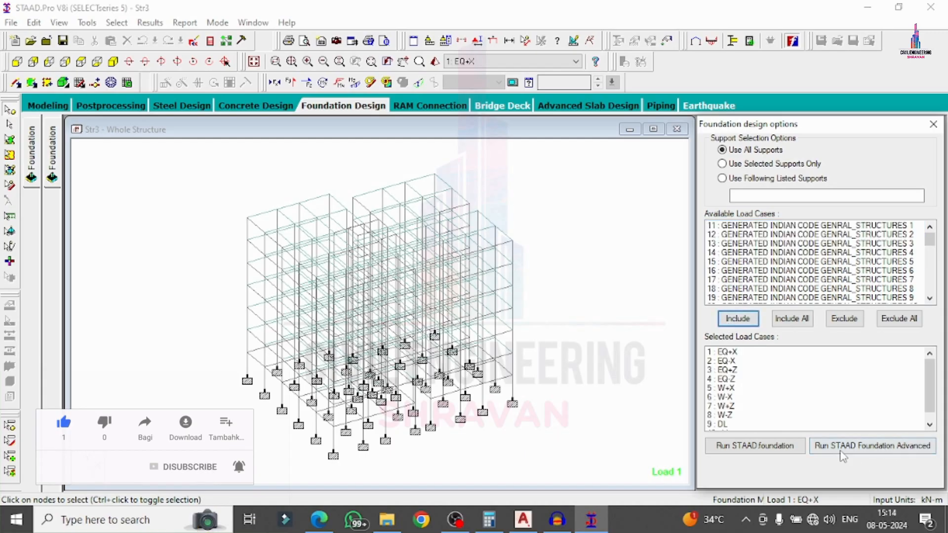
left_click(767, 446)
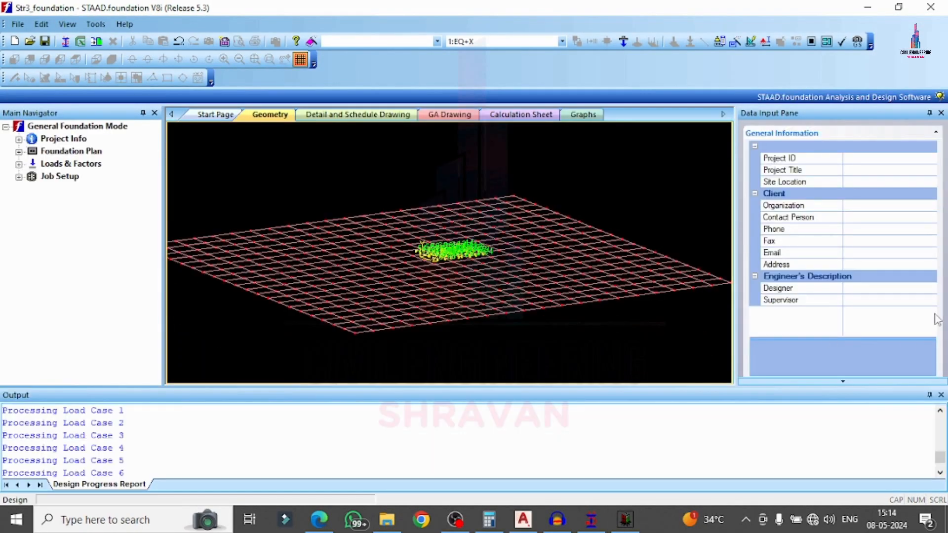
Open Generate Load Combination under Loads & Factors and choose the INDIAN combination table.
left_click(927, 394)
scroll(453, 304, "up", 5)
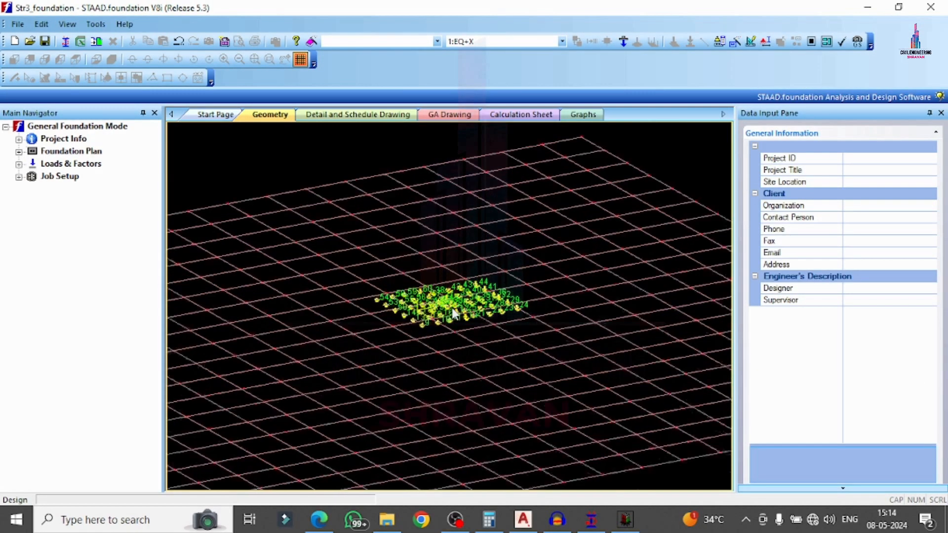
left_click(19, 164)
left_click(80, 278)
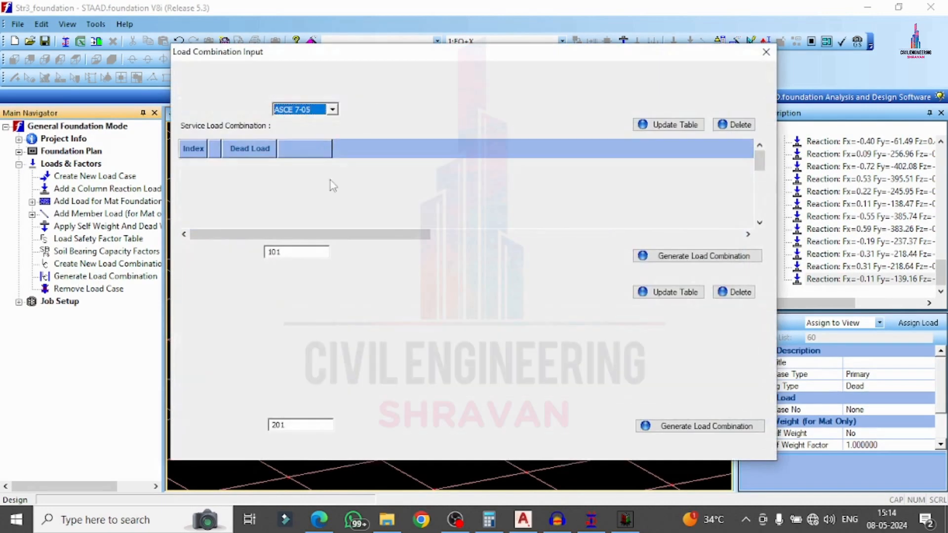
left_click(331, 109)
left_click(310, 140)
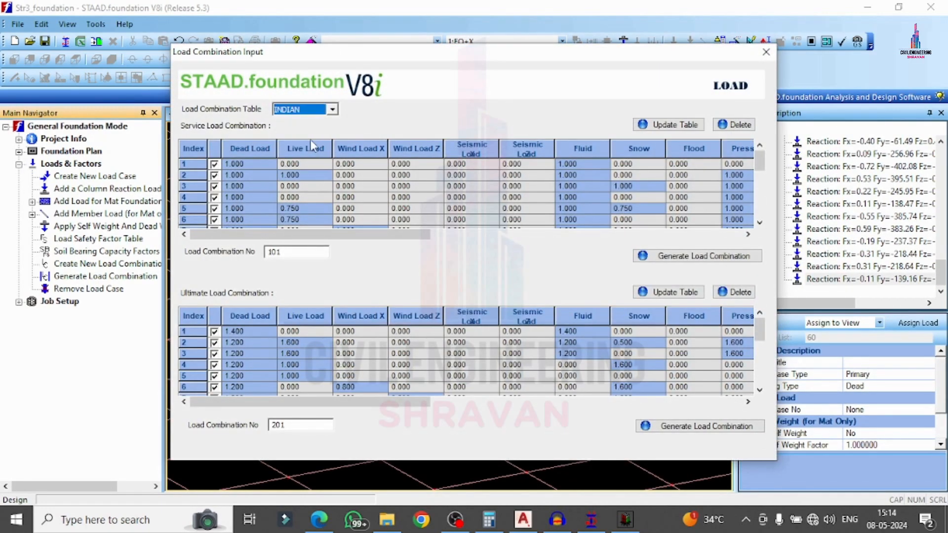
Generate service combinations 101–102 and ultimate combinations 201–204.
left_click(674, 258)
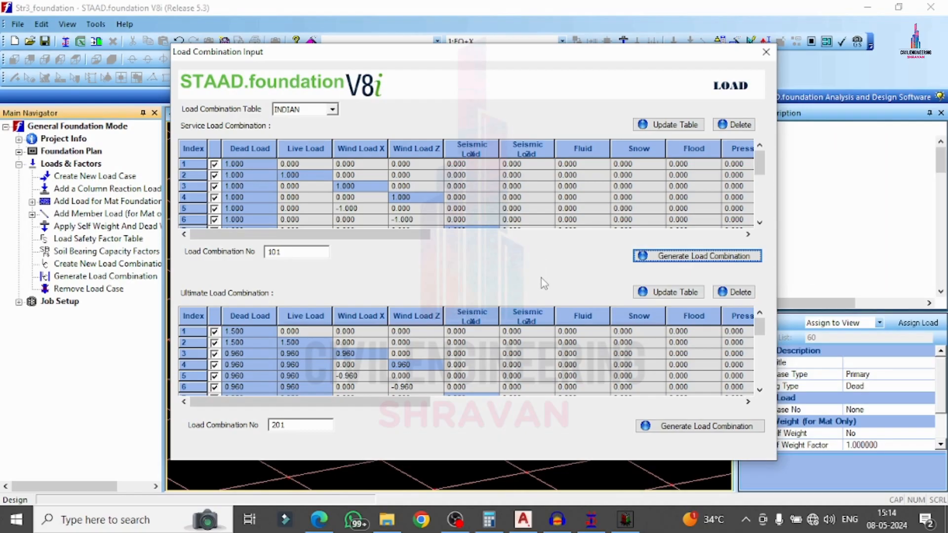
left_click(527, 287)
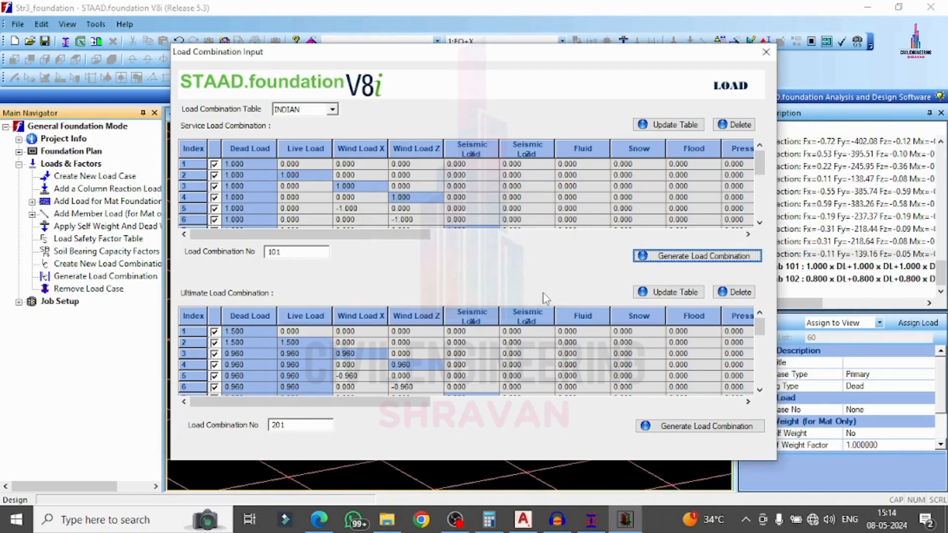
left_click(672, 425)
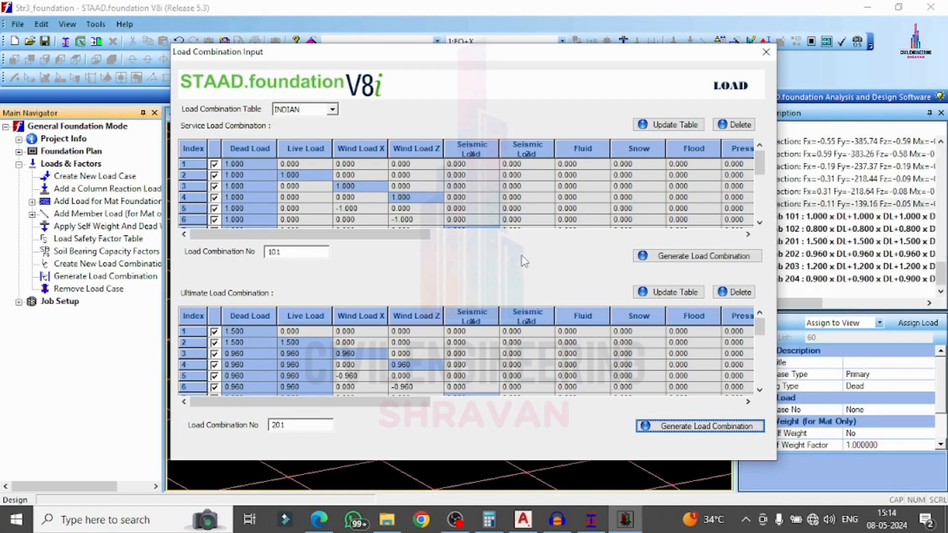
left_click(525, 291)
Start a new foundation job named 'ap'.
left_click(766, 53)
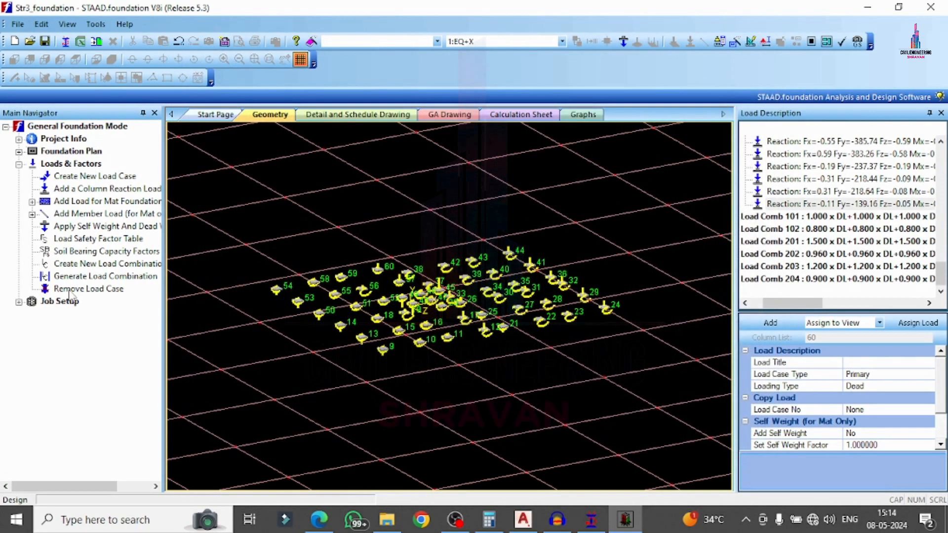
left_click(19, 302)
left_click(64, 314)
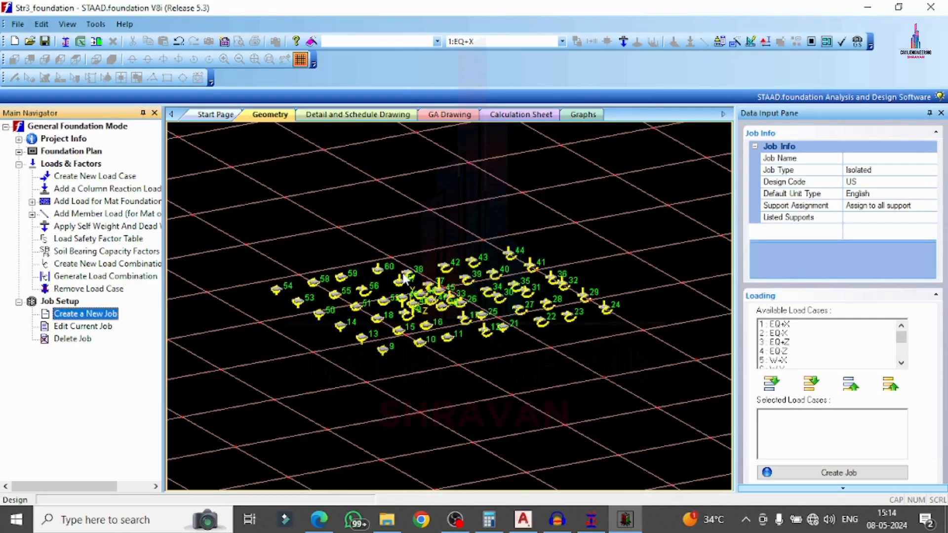
left_click(864, 159)
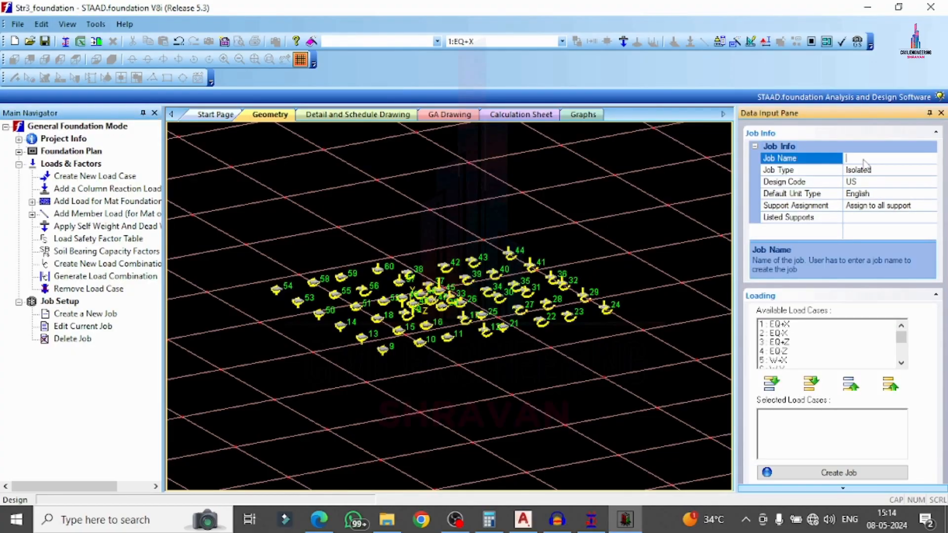
type("ap")
Set the job's design code to Indian and default units to SI.
left_click(931, 182)
left_click(883, 211)
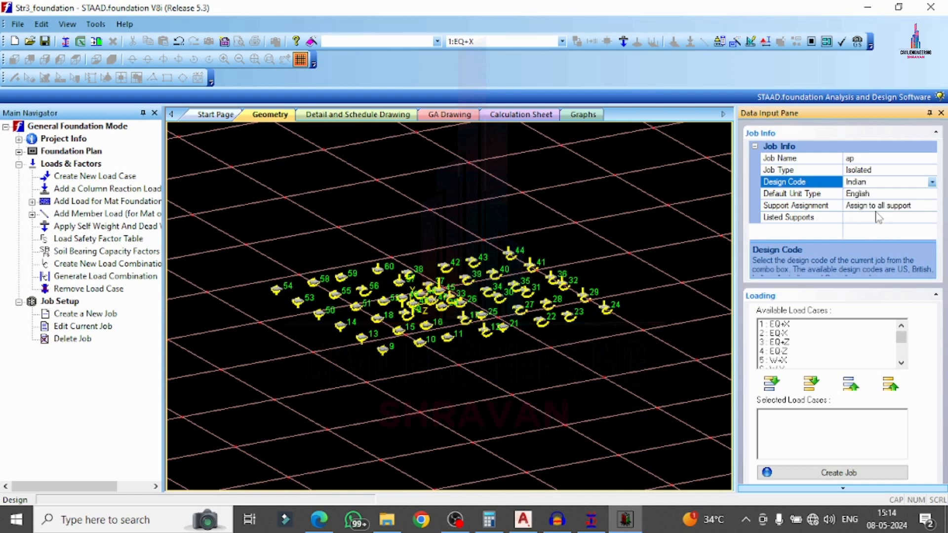
left_click(932, 183)
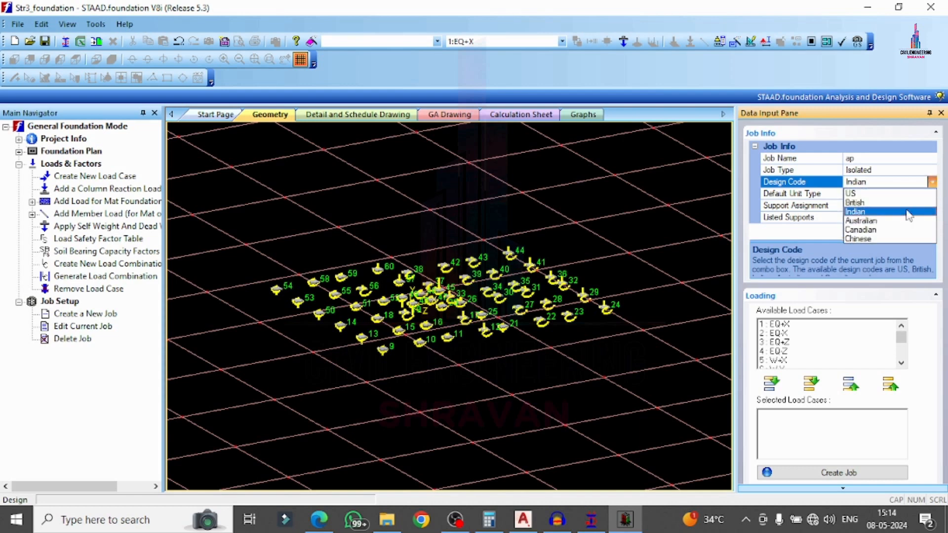
left_click(931, 183)
left_click(932, 194)
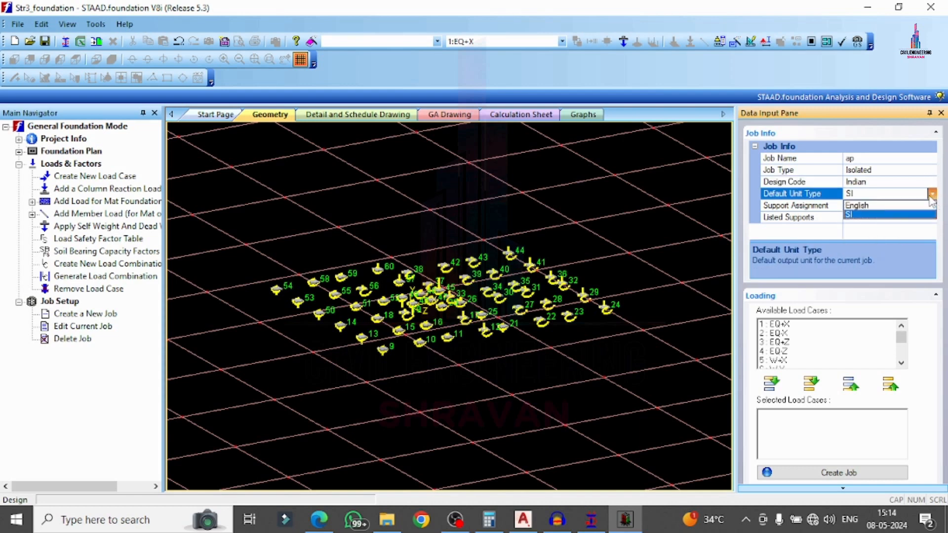
double_click(915, 208)
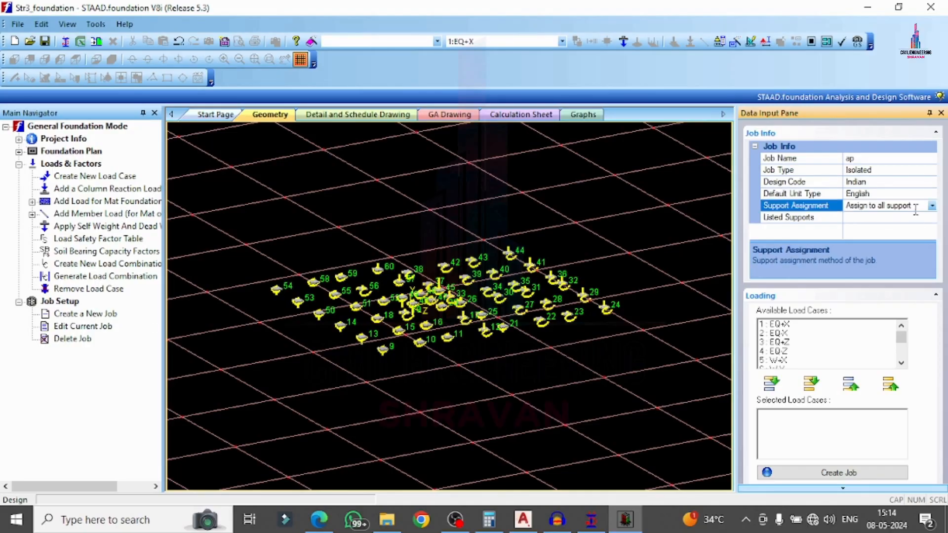
left_click(931, 194)
left_click(882, 214)
Add load combinations 101, 102 and 201–204 to the job and create the isolated footing job.
scroll(793, 340, "down", 4)
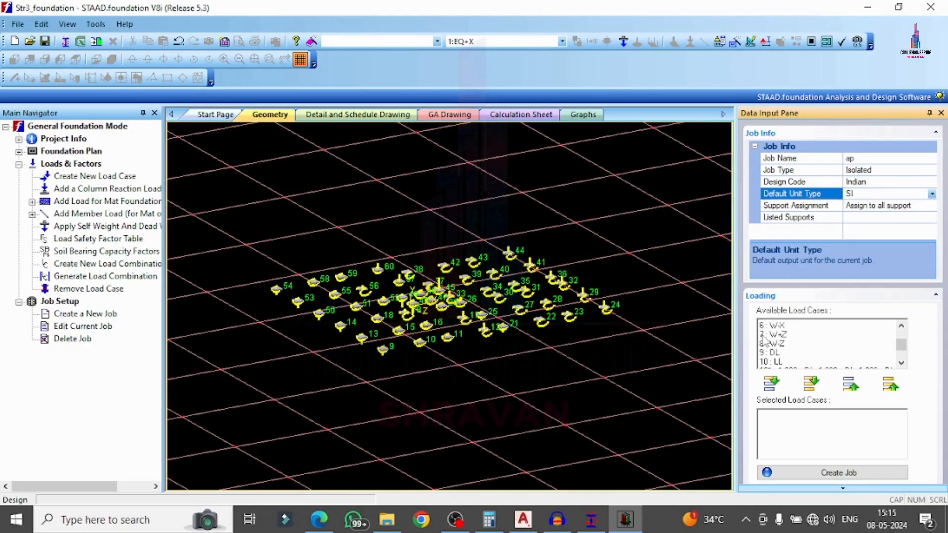
left_click_drag(787, 333, 787, 324)
scroll(787, 325, "up", 1)
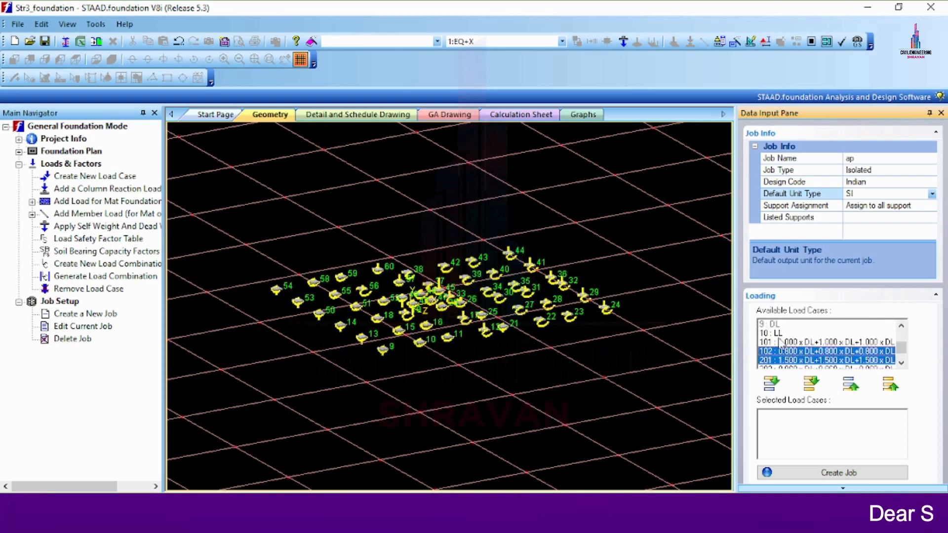
left_click(776, 351)
left_click(774, 344)
left_click(773, 351)
scroll(774, 351, "down", 1)
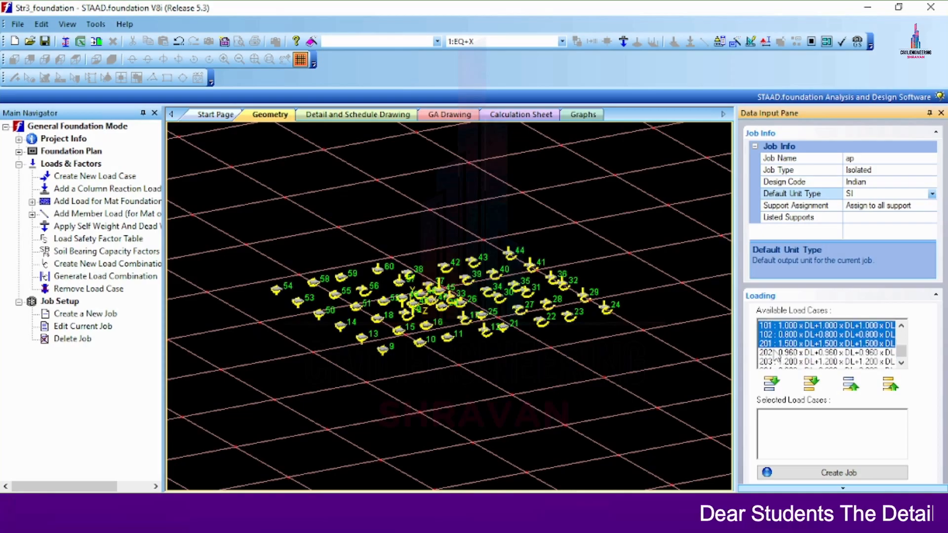
left_click(773, 343)
left_click(772, 351)
left_click(770, 359)
left_click(772, 383)
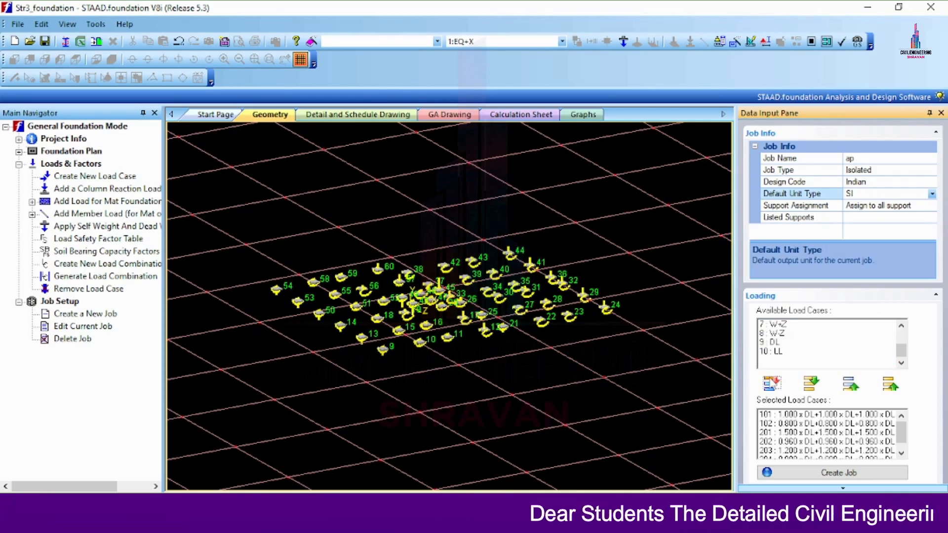
left_click(802, 471)
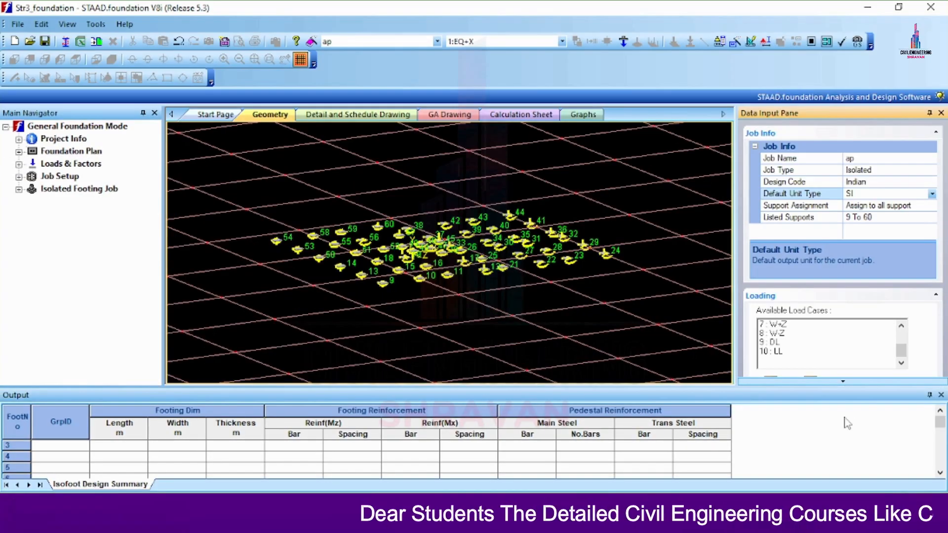
Expand the isolated footing job's design parameters.
left_click(941, 395)
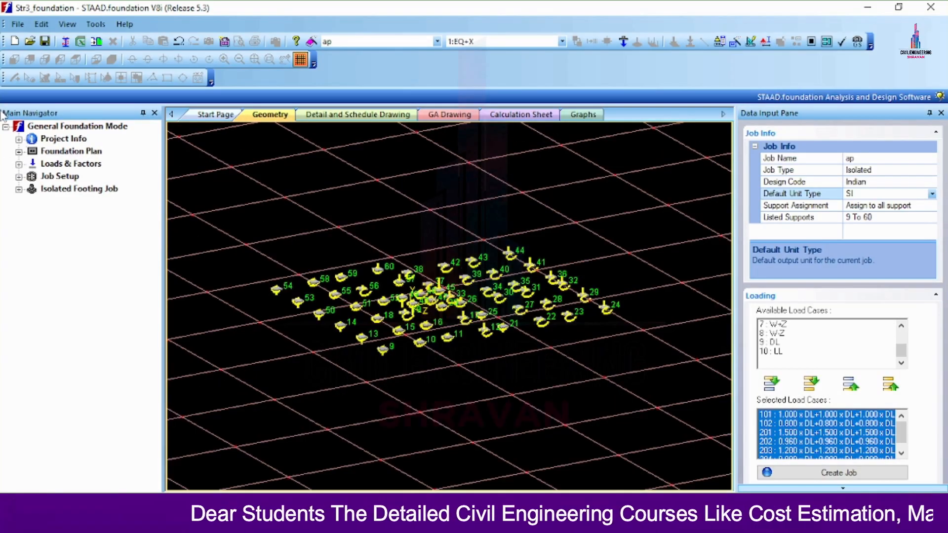
left_click(18, 189)
left_click(32, 202)
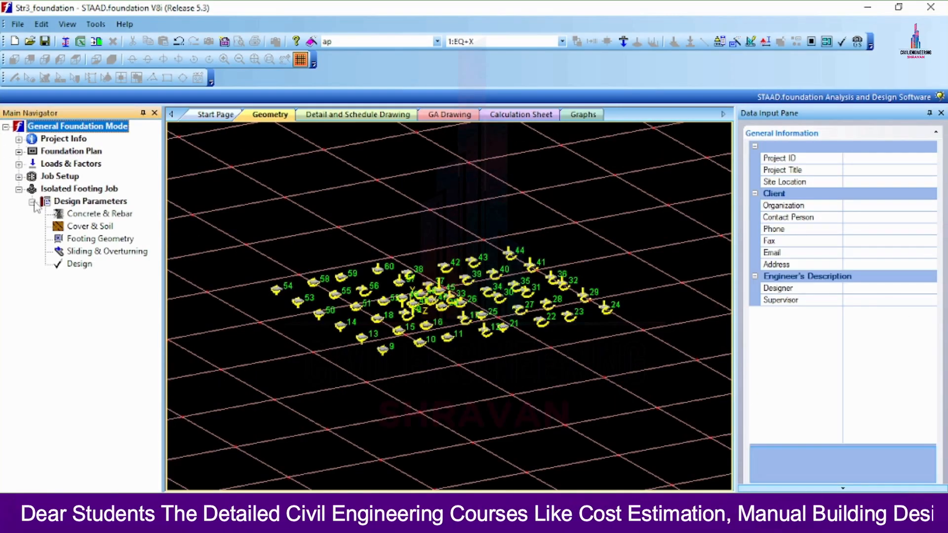
Set minimum bar spacing 200 mm, maximum 350 mm, and steel yield strength 600.
left_click(69, 214)
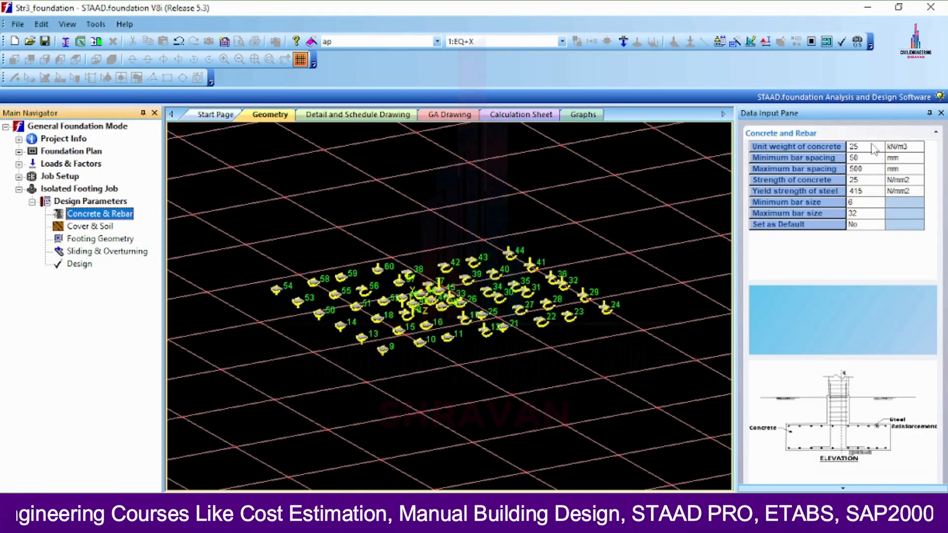
left_click(872, 147)
left_click(878, 158)
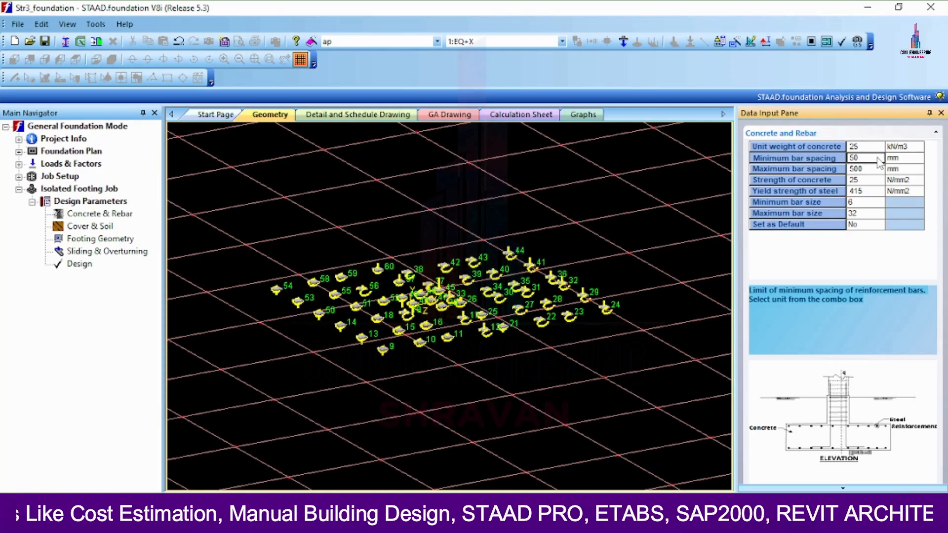
type("2")
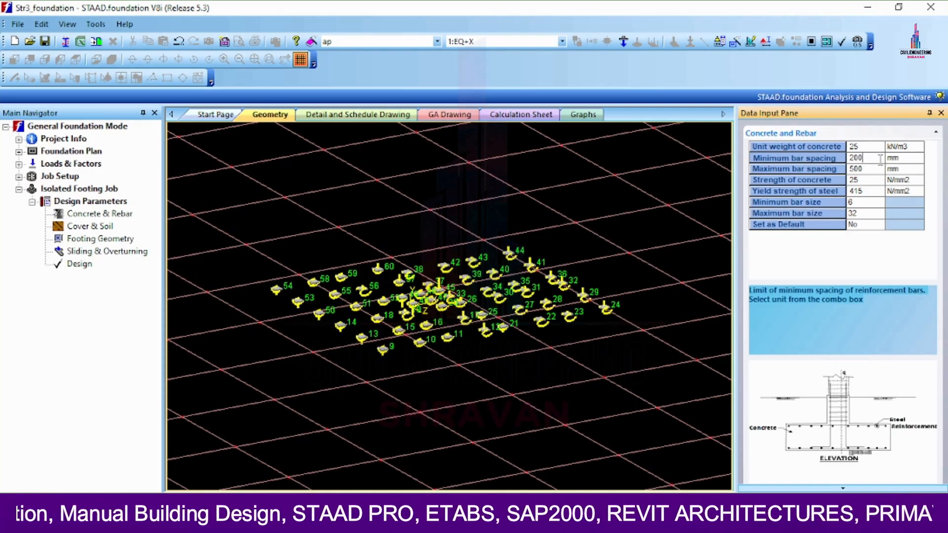
type("00")
left_click(873, 170)
type("2")
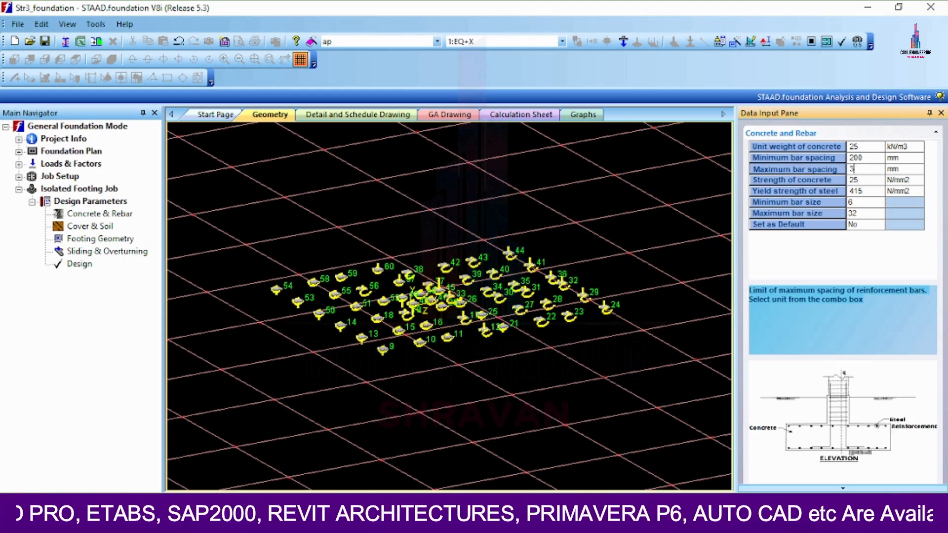
left_click(867, 191)
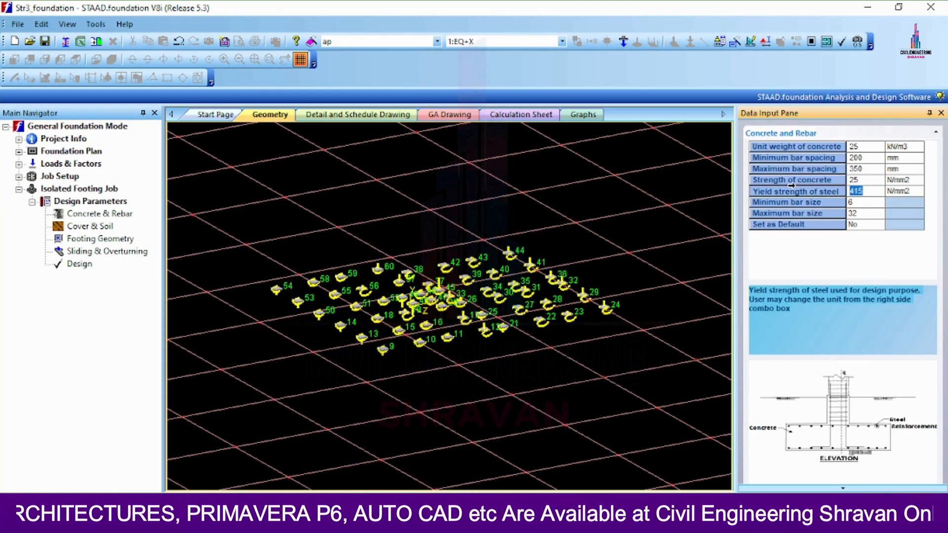
type("600")
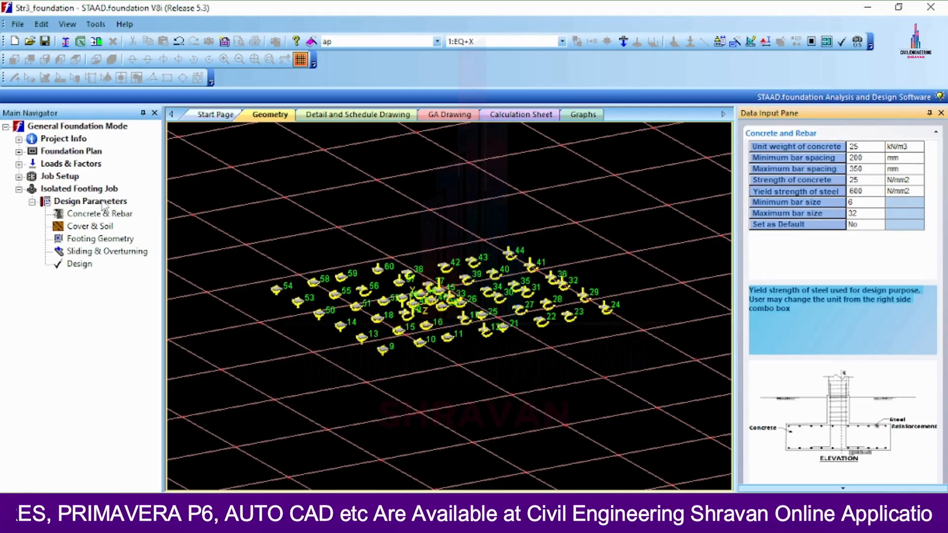
Set the soil bearing capacity to 200 kN/m2 and start the footing design.
left_click(83, 241)
left_click(105, 253)
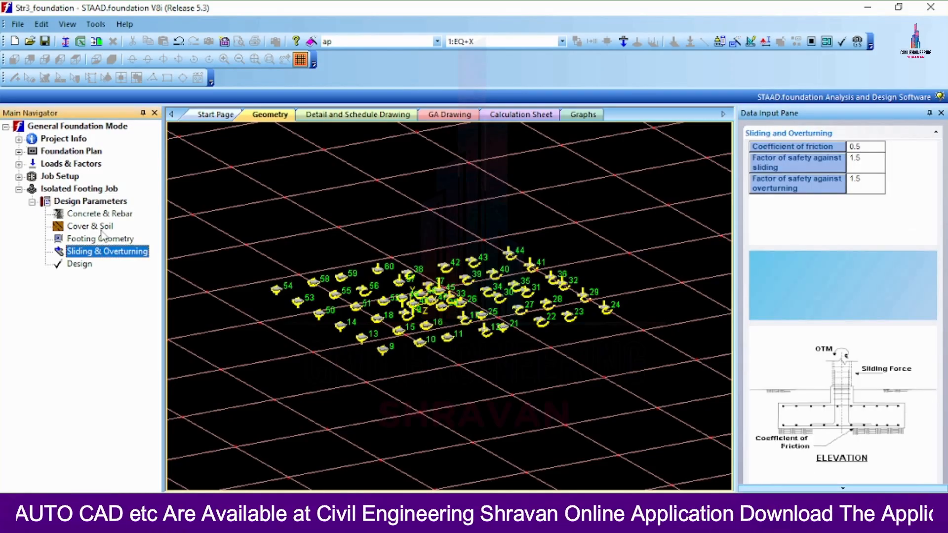
left_click(98, 216)
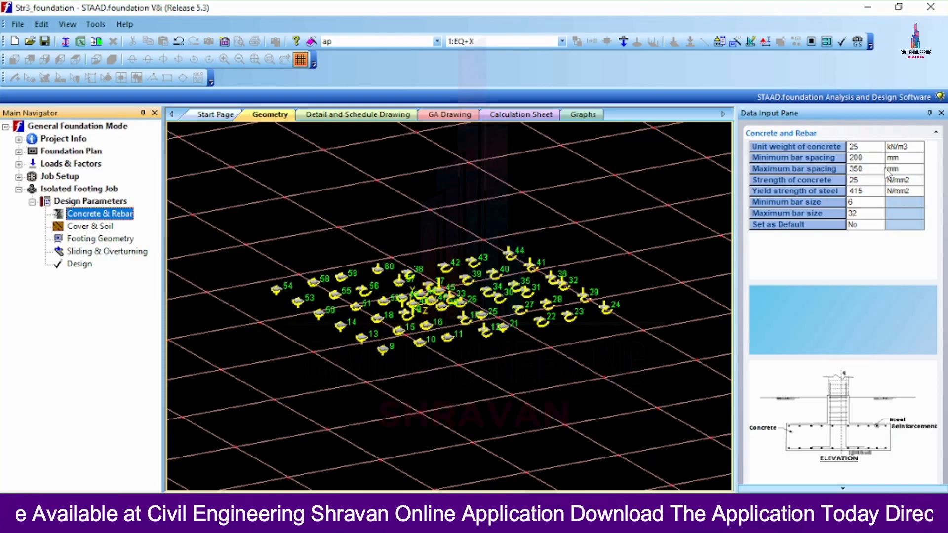
left_click(90, 226)
left_click(883, 181)
type("200")
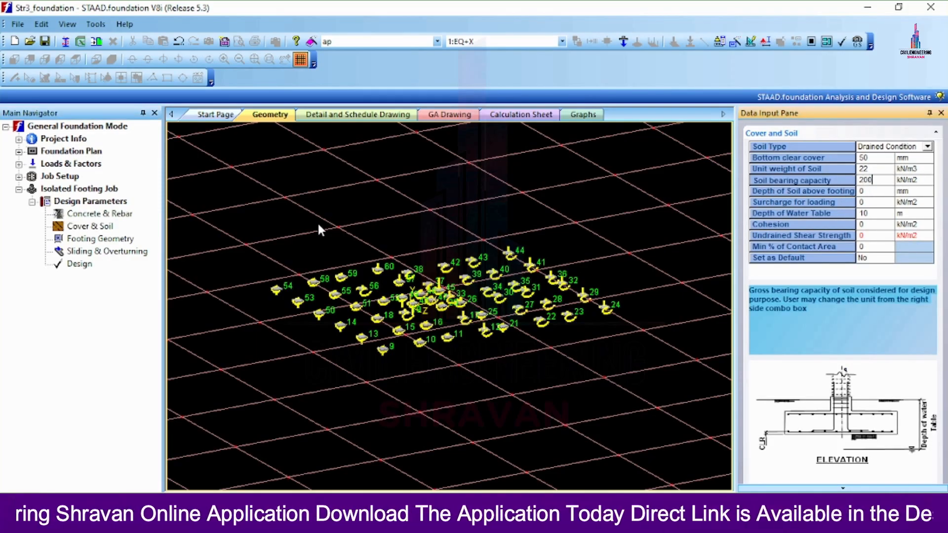
left_click(69, 264)
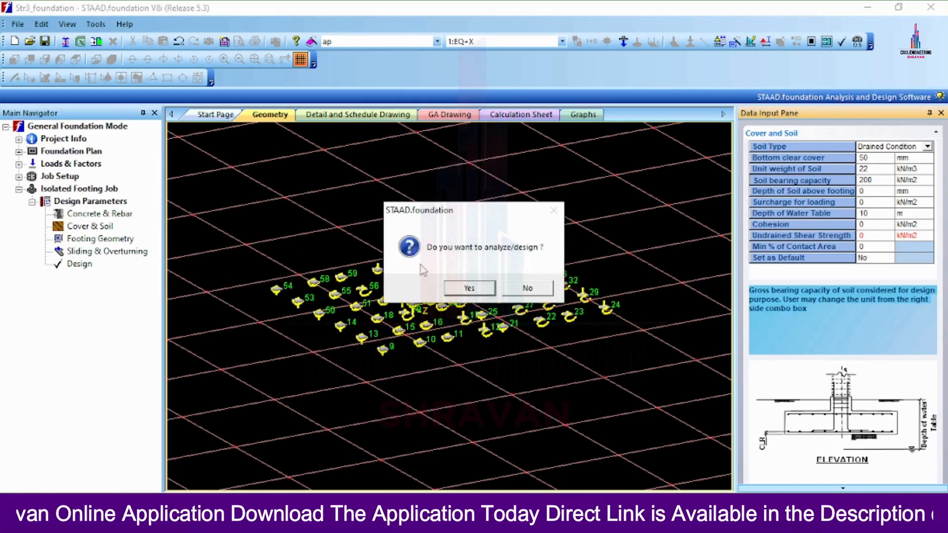
Run the footing design and scroll footing 14's IS 456 sheet down to the one-way shear check.
left_click(470, 290)
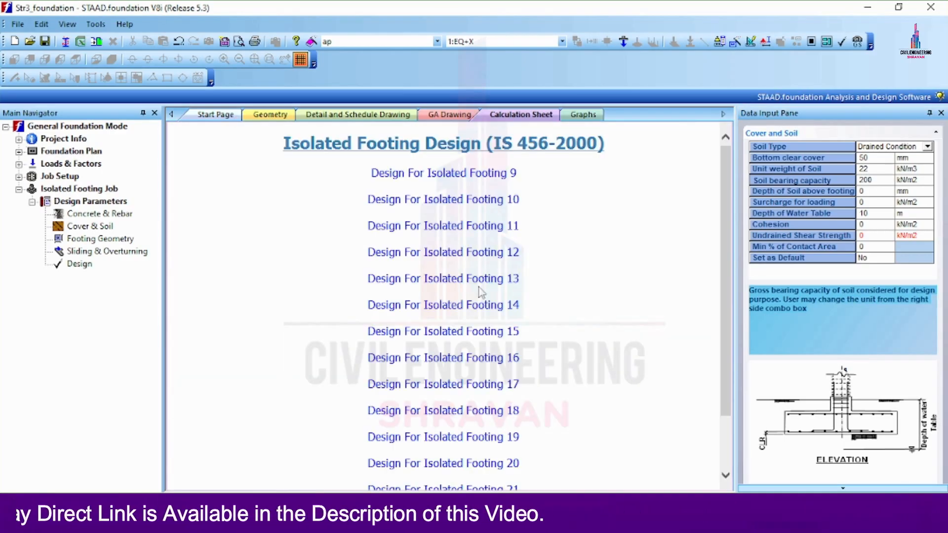
left_click(433, 315)
scroll(587, 237, "down", 10)
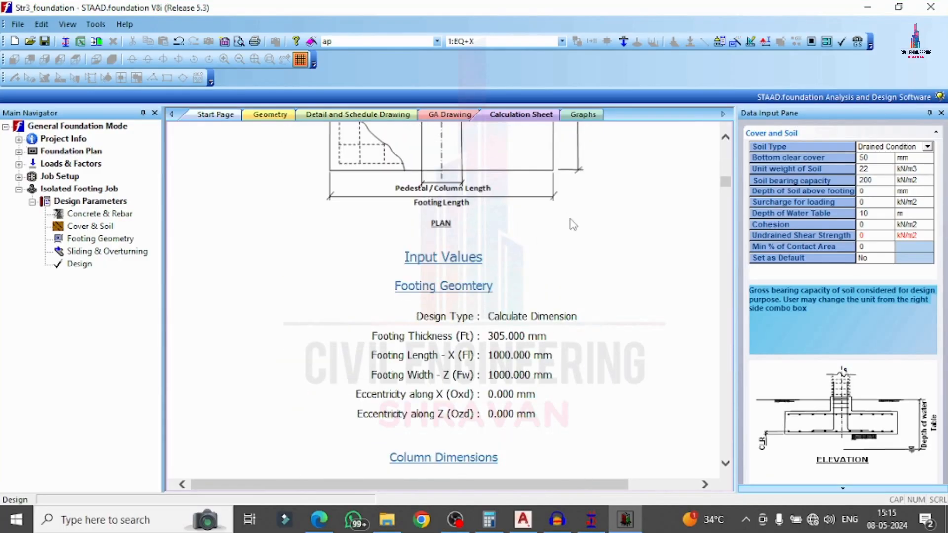
scroll(603, 258, "down", 15)
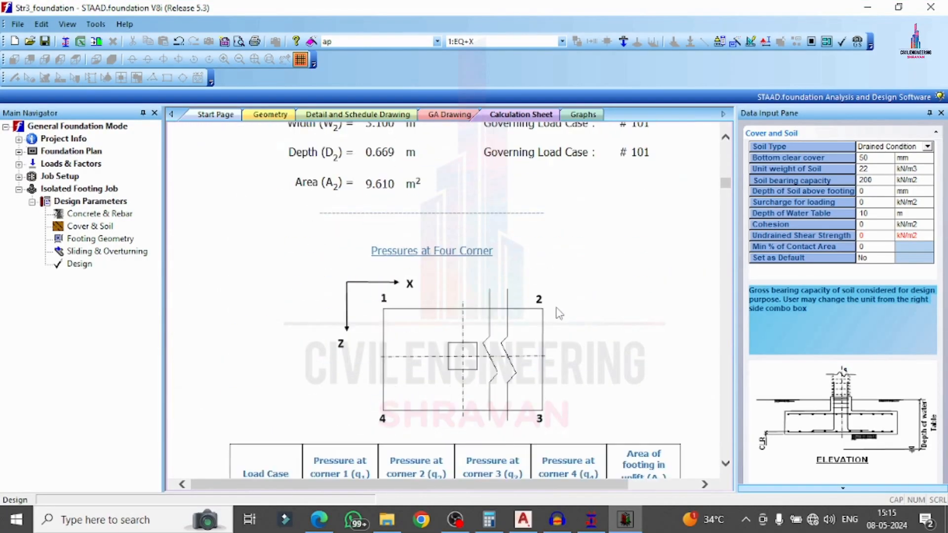
scroll(554, 318, "down", 15)
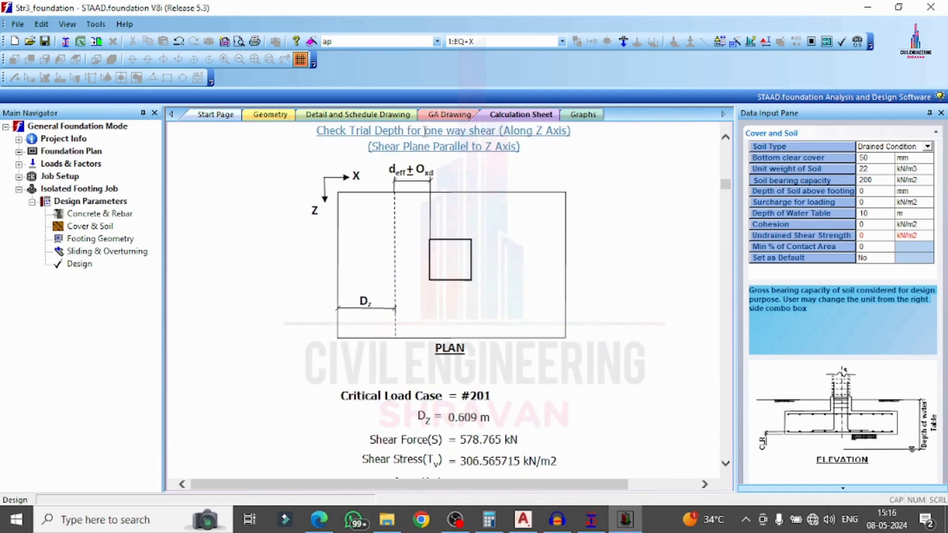
Open footing 9's reinforcement detail drawing and zoom in on its elevation.
left_click(272, 114)
left_click(358, 115)
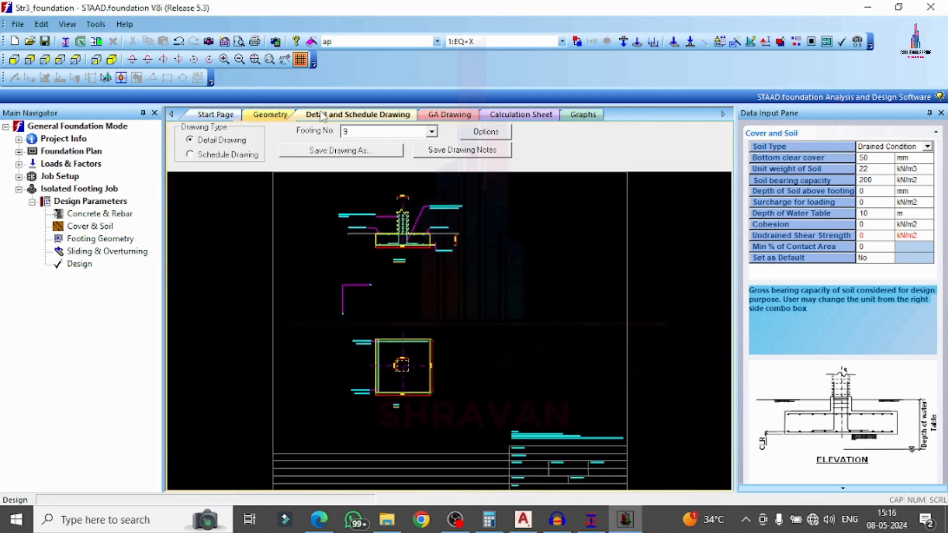
scroll(372, 198, "up", 9)
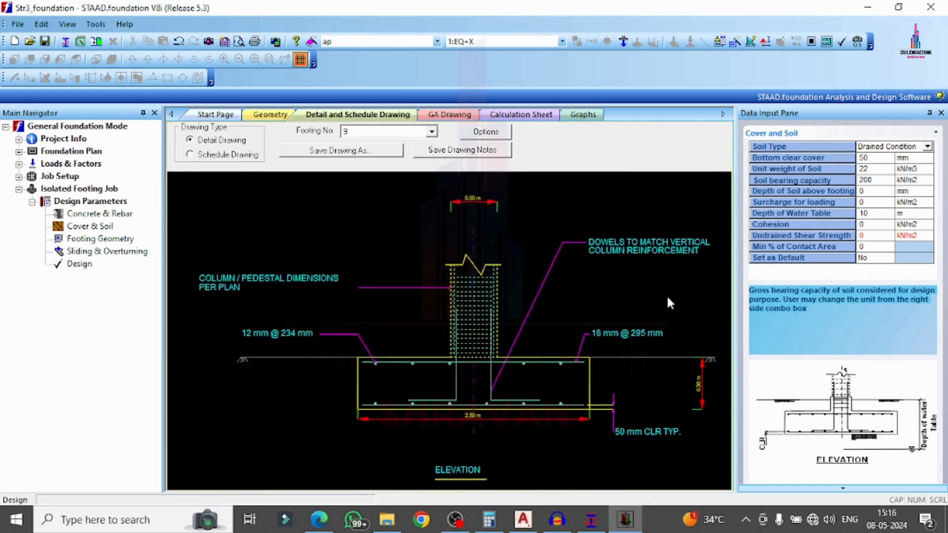
scroll(686, 351, "up", 2)
scroll(471, 318, "down", 5)
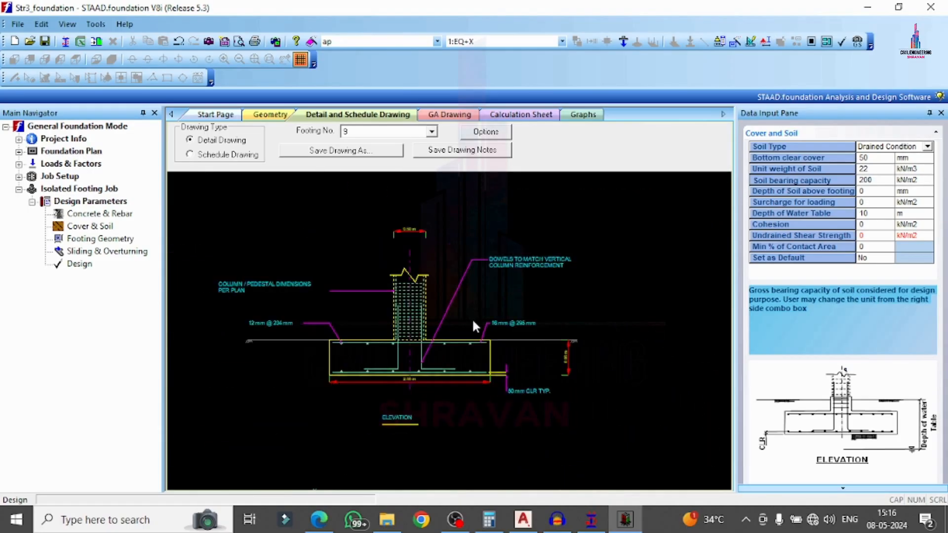
scroll(484, 347, "up", 4)
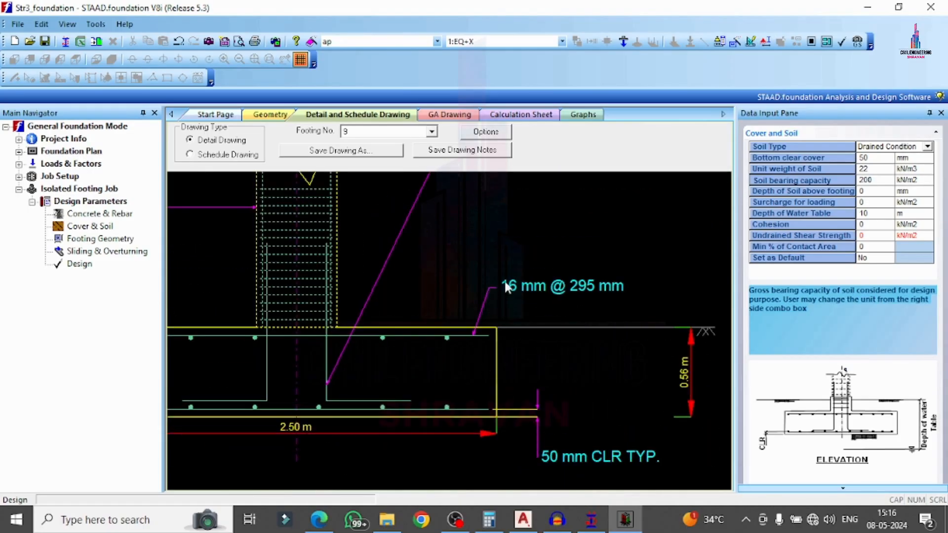
scroll(507, 288, "up", 1)
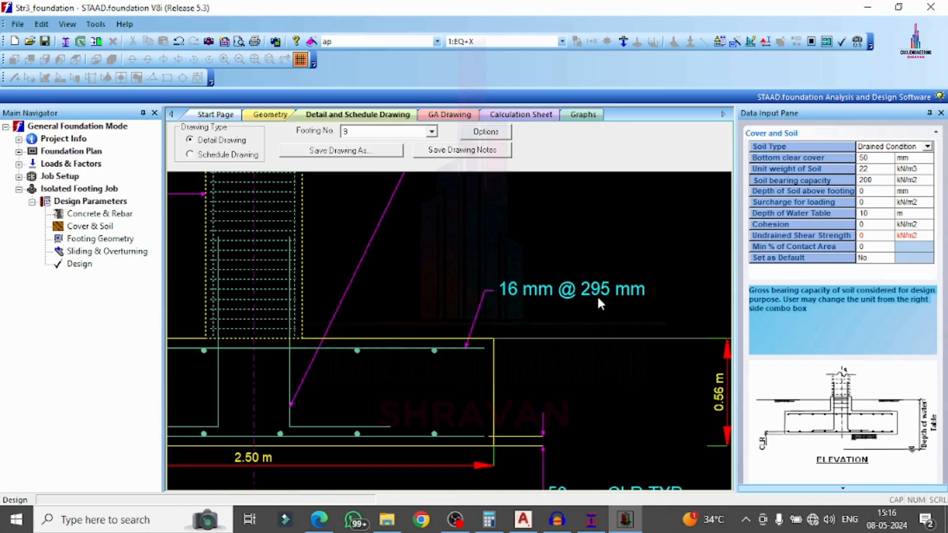
scroll(598, 324, "down", 5)
scroll(422, 305, "up", 3)
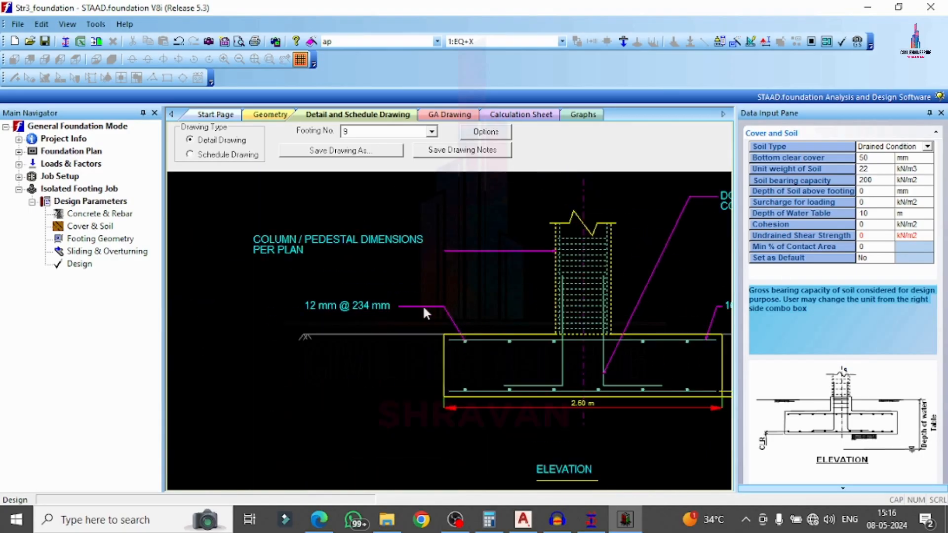
scroll(467, 323, "up", 1)
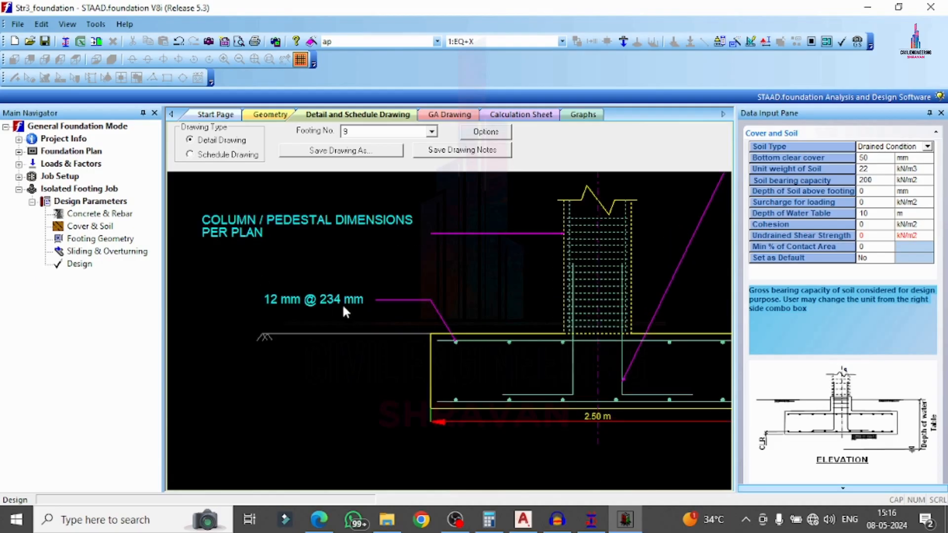
Finish inspecting the drawing, then close STAAD.foundation, saving the project.
scroll(345, 296, "up", 1)
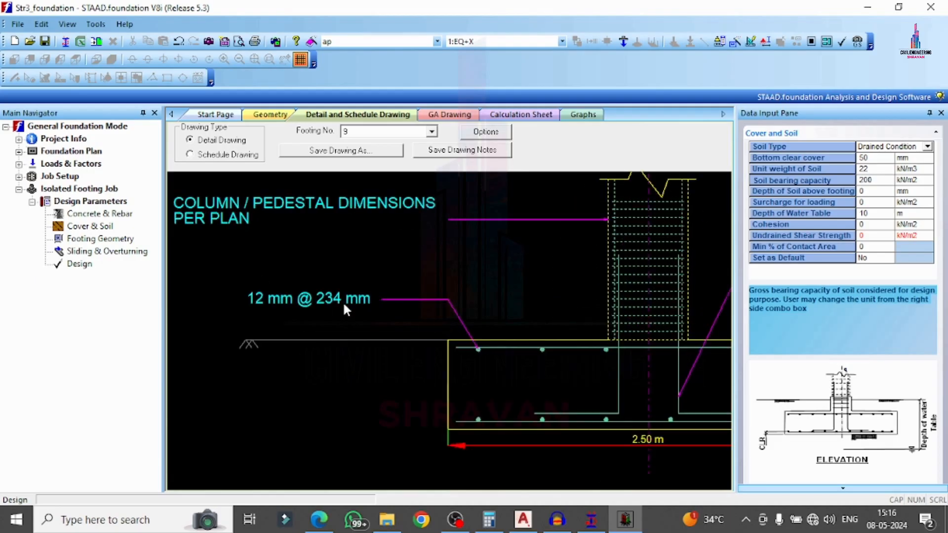
scroll(342, 301, "up", 1)
scroll(339, 303, "down", 5)
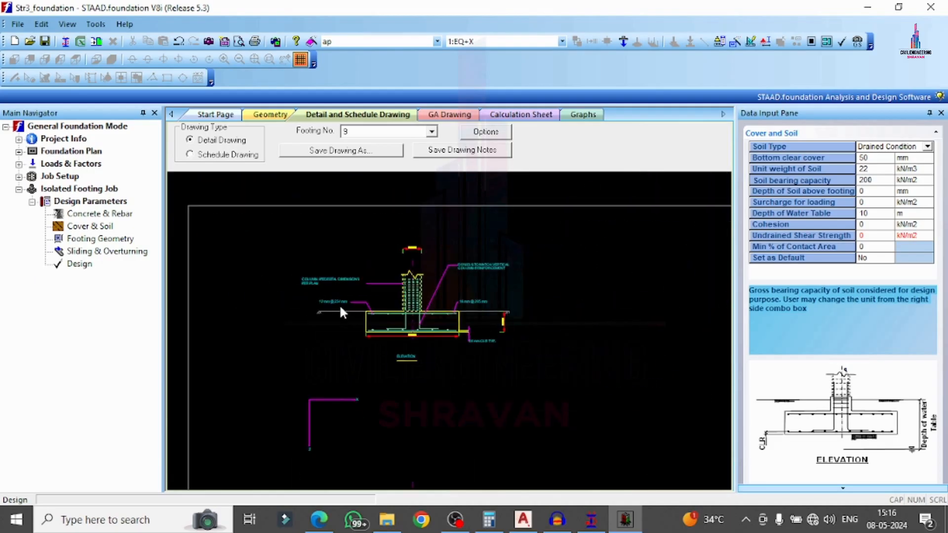
scroll(455, 296, "down", 3)
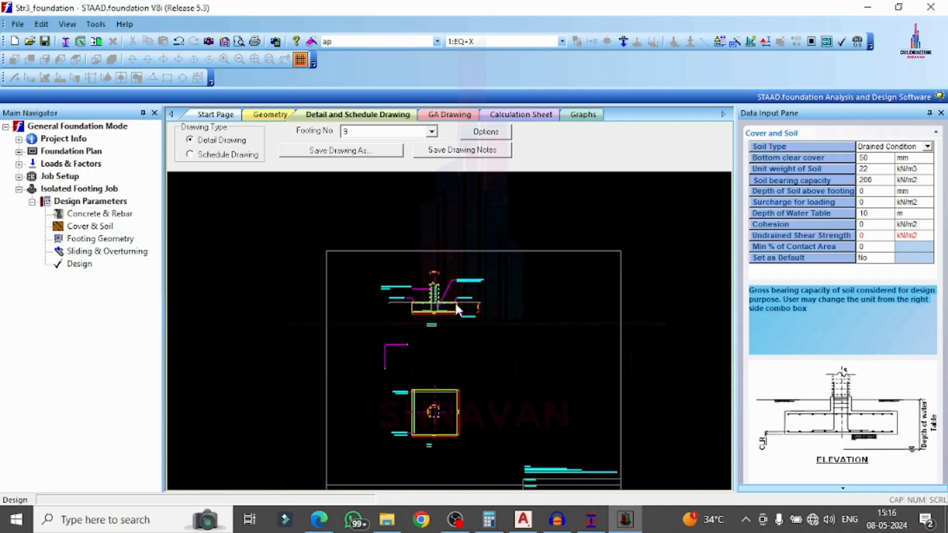
scroll(455, 301, "up", 5)
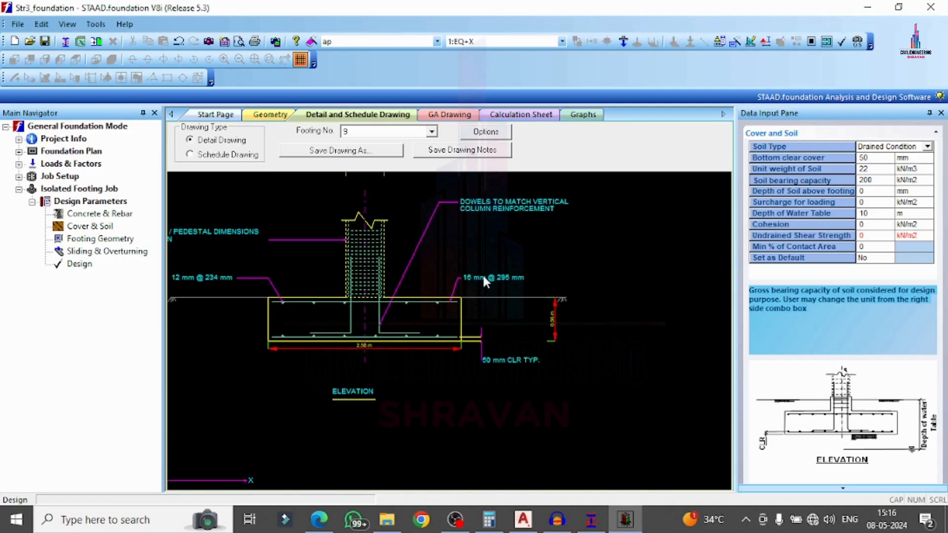
scroll(484, 280, "up", 3)
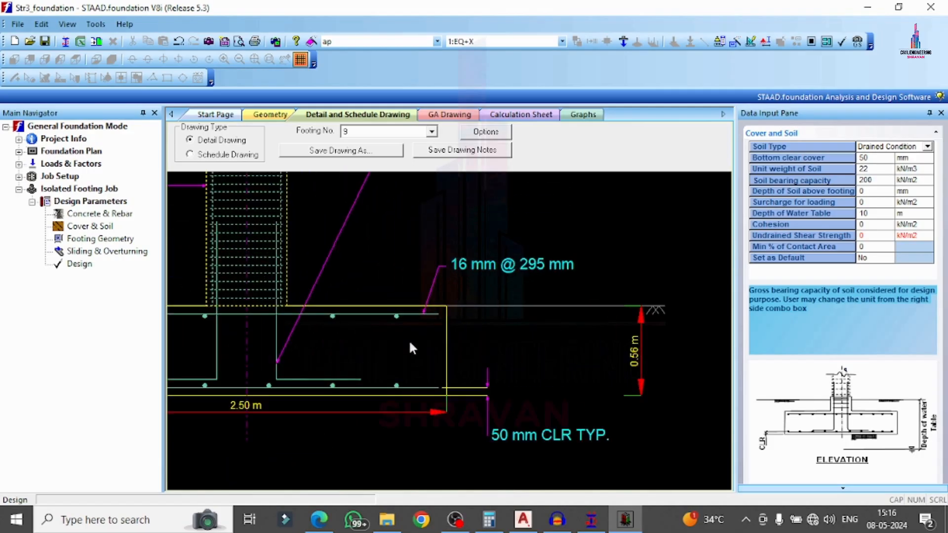
left_click(931, 7)
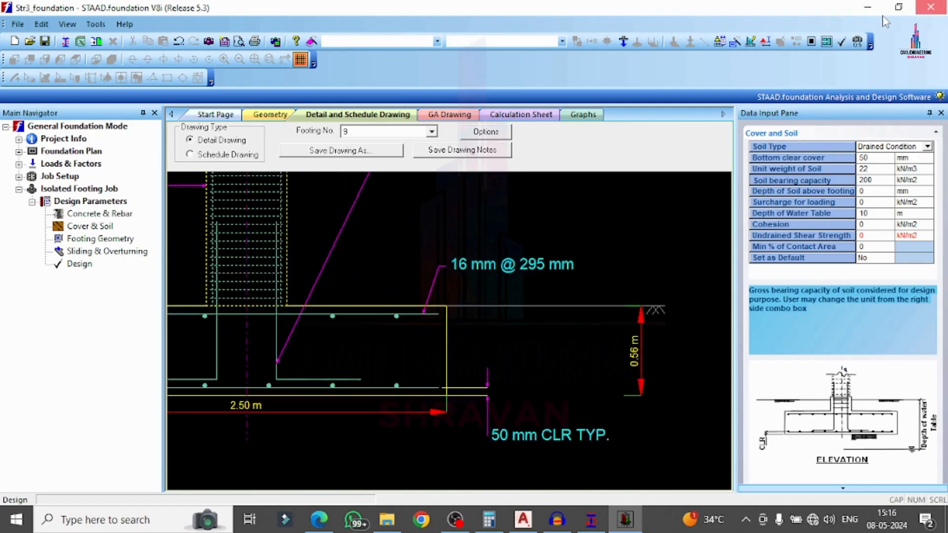
left_click(455, 287)
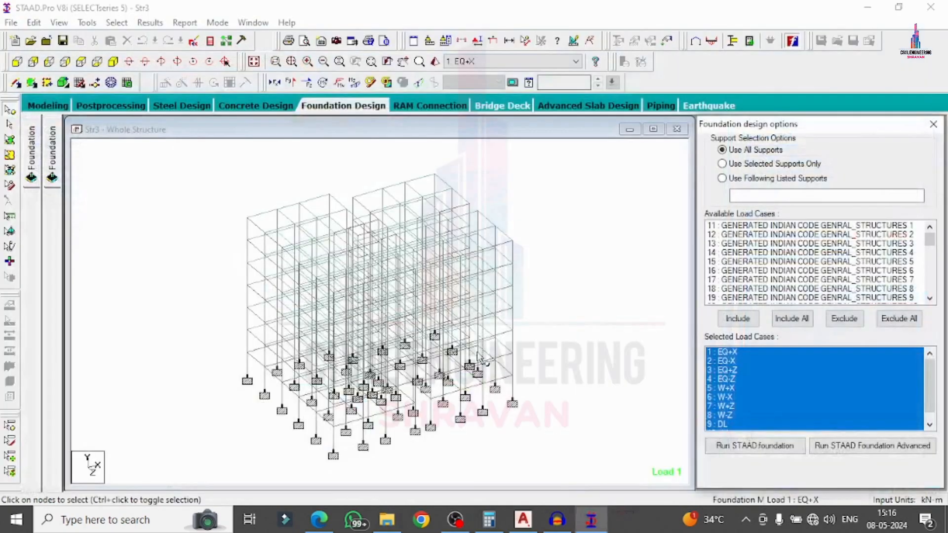